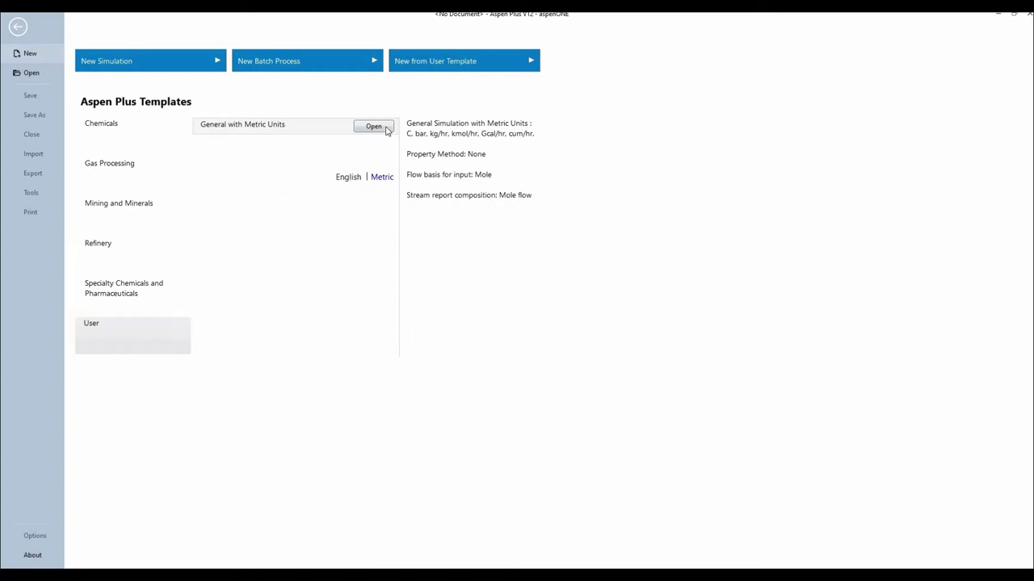
# Start a simulation from the General with Metric Units template and add N2 and CH4 as components
pyautogui.click(387, 130)
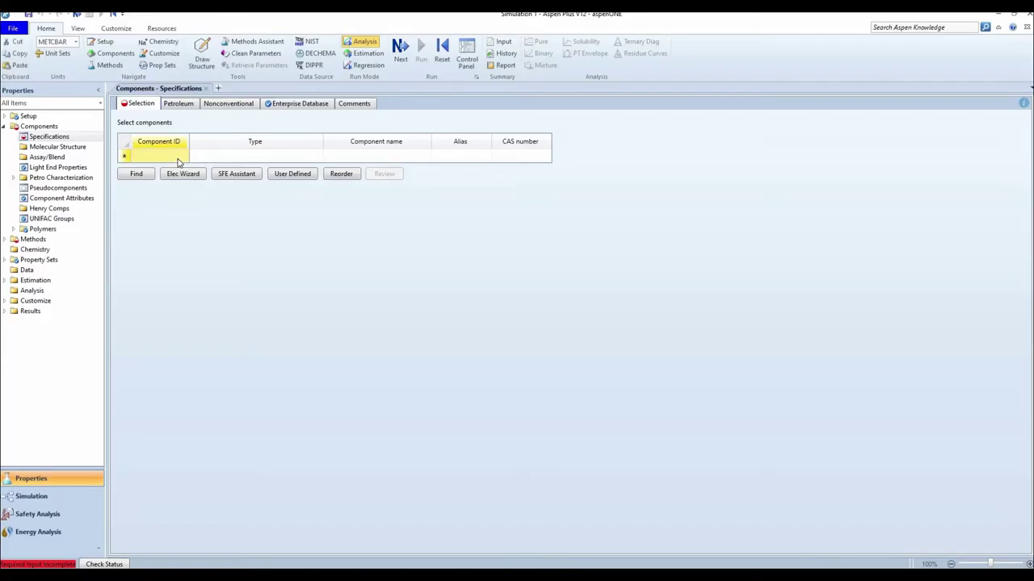
pyautogui.write('N')
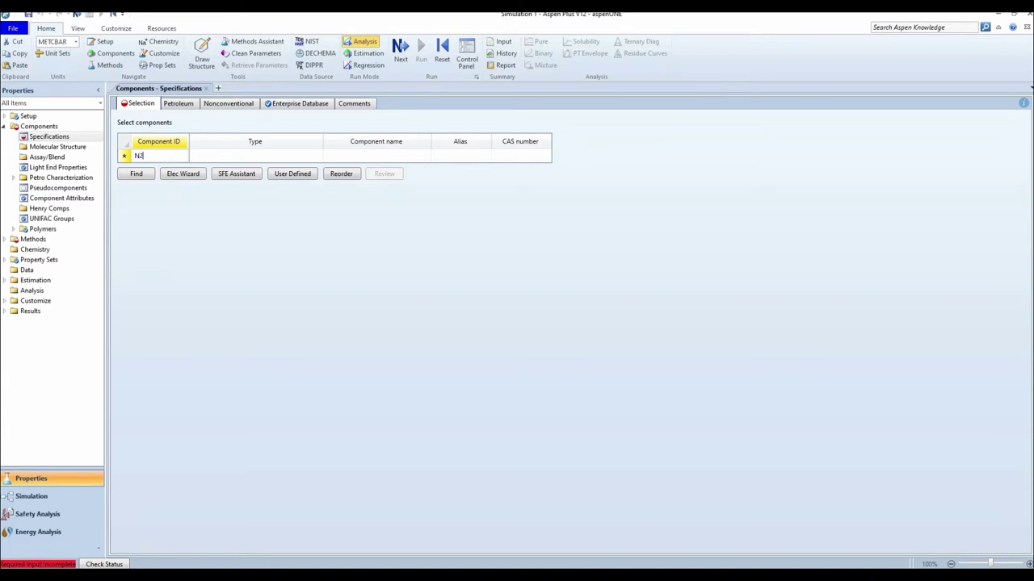
pyautogui.write('2')
pyautogui.press('Return')
pyautogui.write('CH')
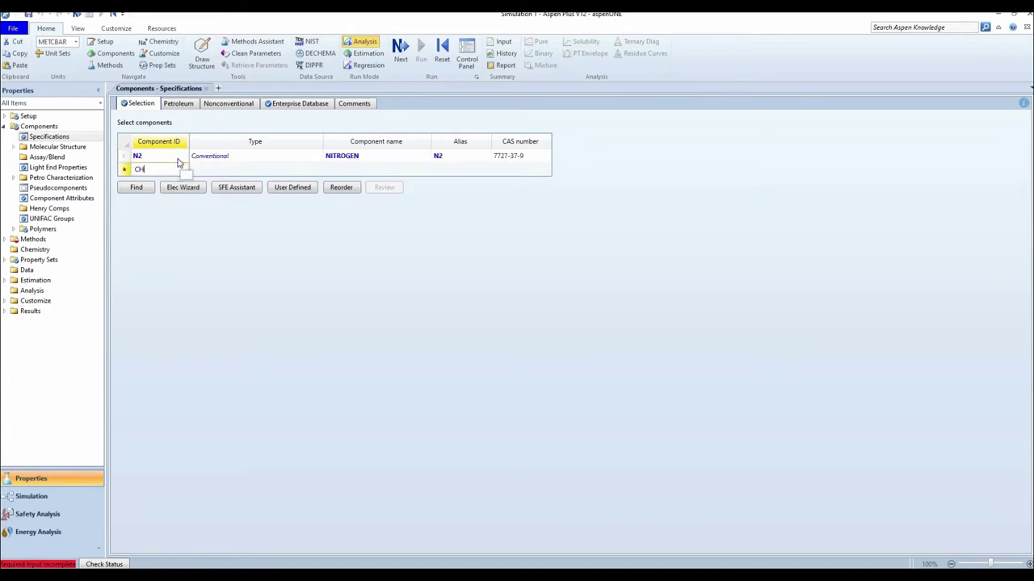
pyautogui.write('4')
pyautogui.press('Return')
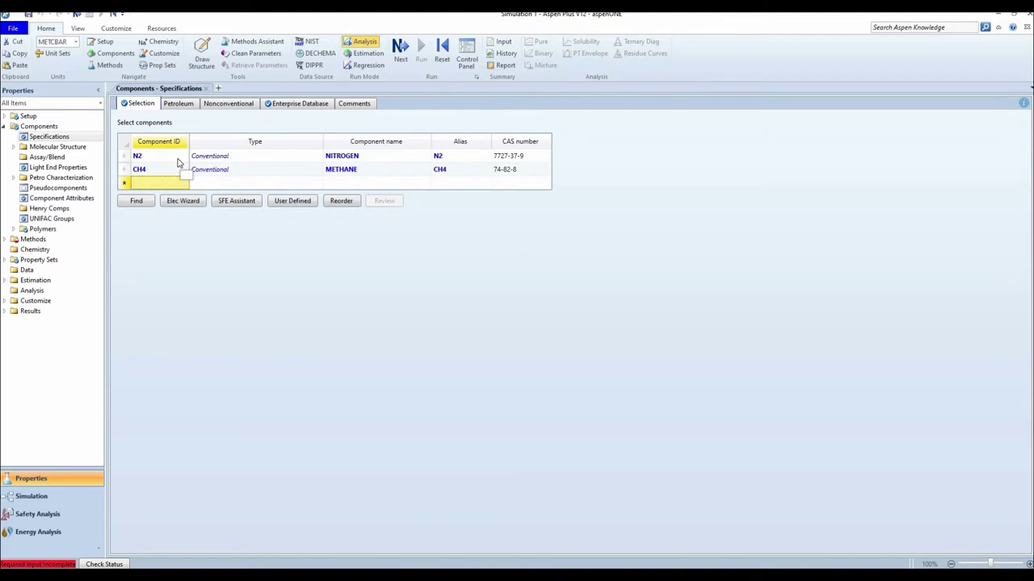
# Add C2H6 and C3H8 to the component list
pyautogui.write('C')
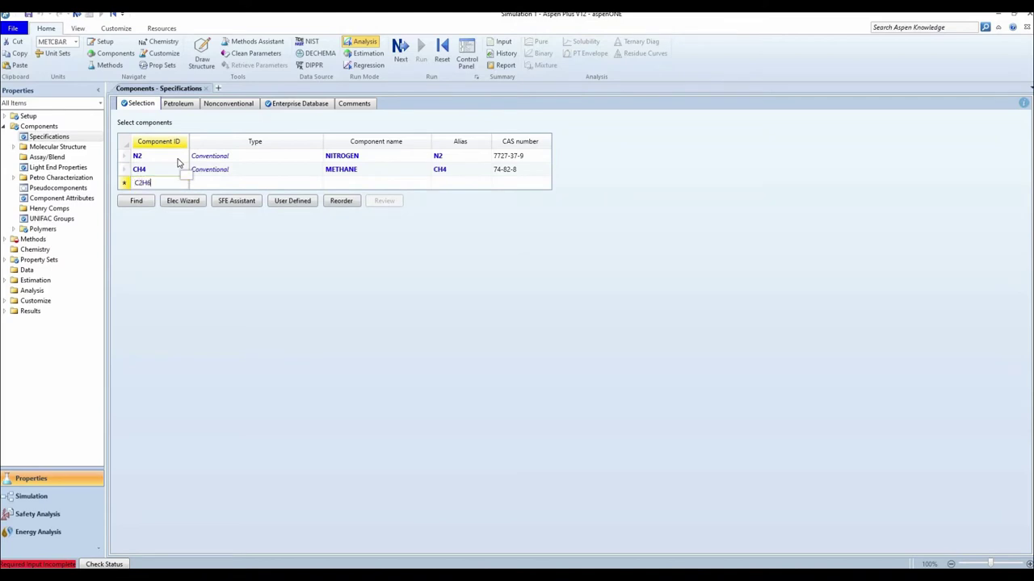
pyautogui.write('2H6')
pyautogui.press('Return')
pyautogui.write('C')
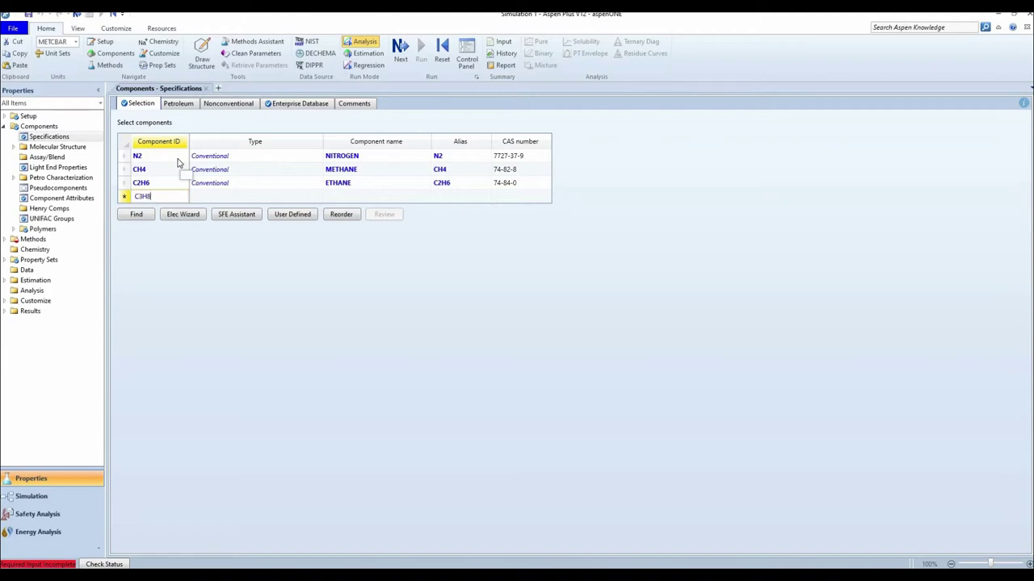
pyautogui.write('3H8')
pyautogui.press('Return')
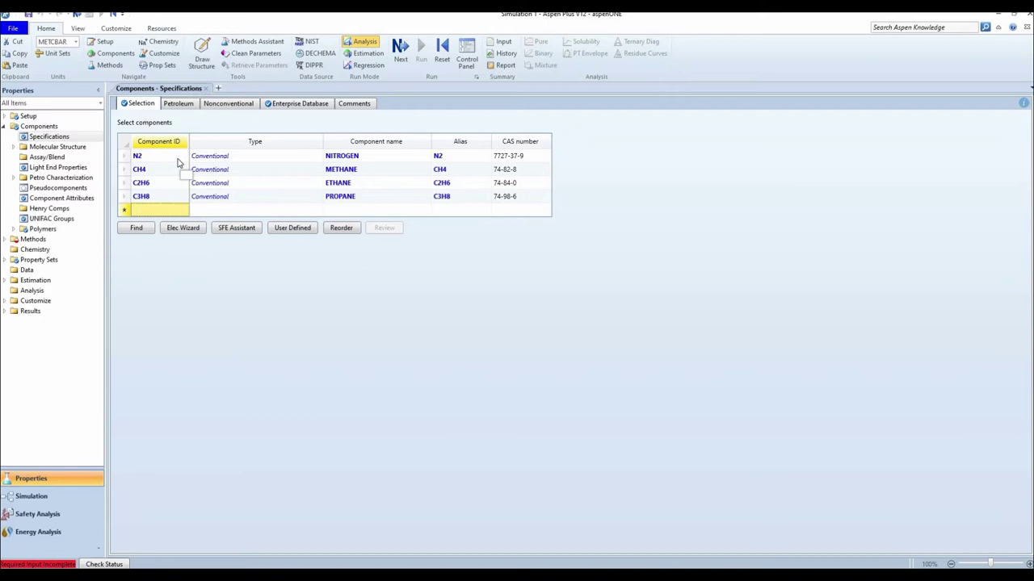
# Search the compound databanks for names or aliases containing C4H10 and sort the matches by alias
pyautogui.click(135, 227)
pyautogui.click(518, 200)
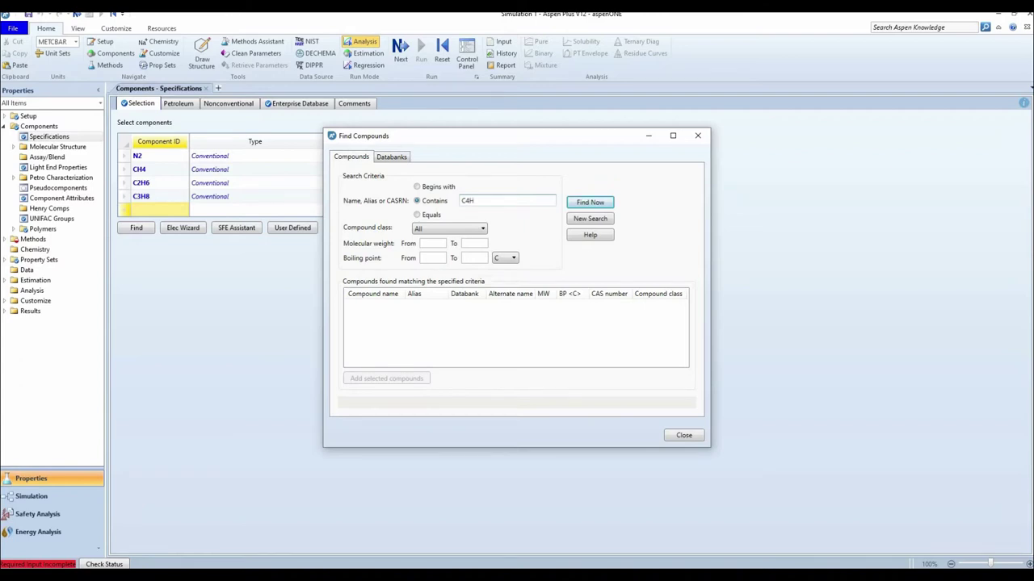
pyautogui.write('C4H10')
pyautogui.click(601, 204)
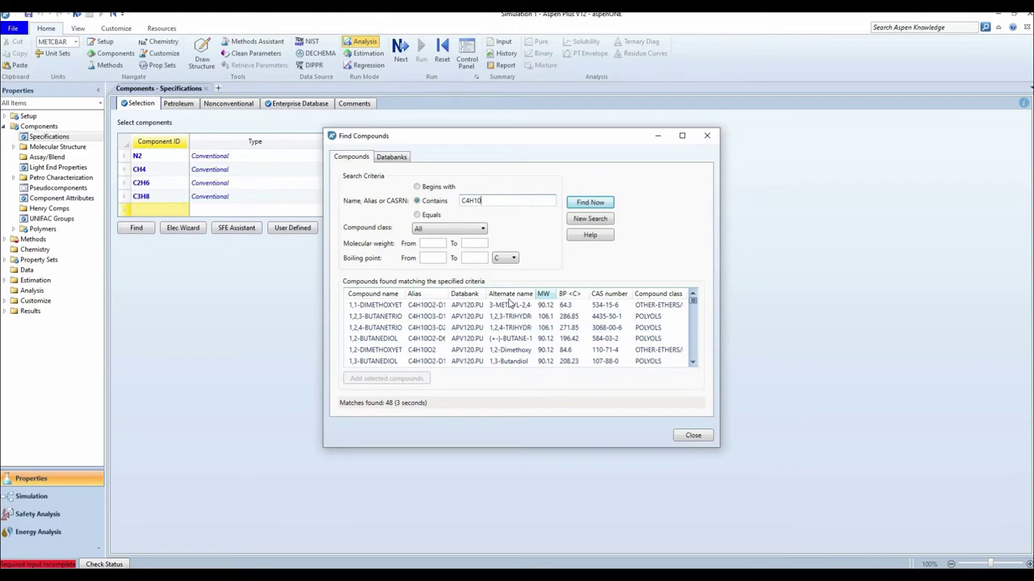
pyautogui.click(427, 296)
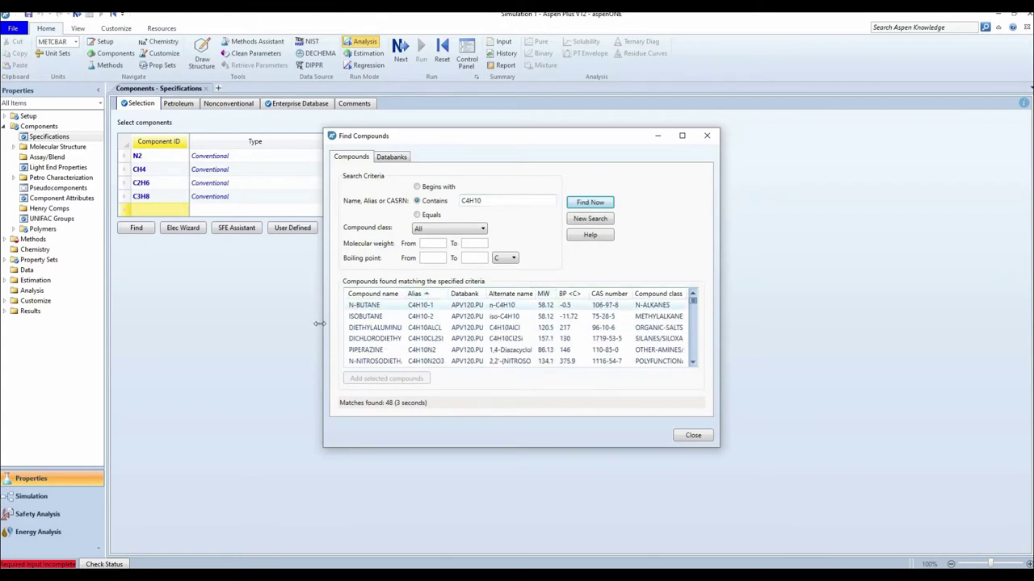
# Add N-BUTANE and ISOBUTANE from the search matches to the component list without replacing any component
pyautogui.click(375, 306)
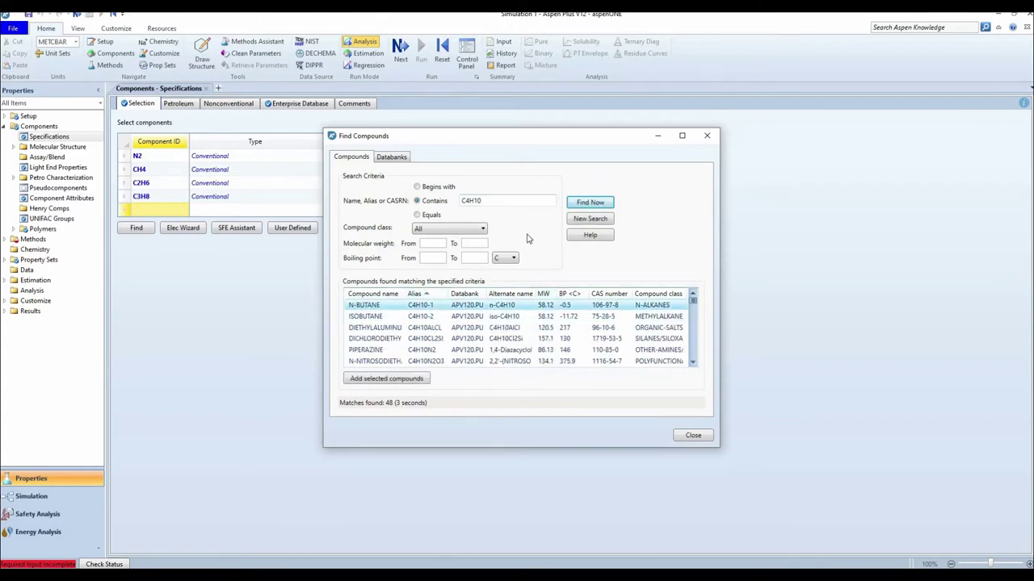
pyautogui.click(397, 380)
pyautogui.click(364, 316)
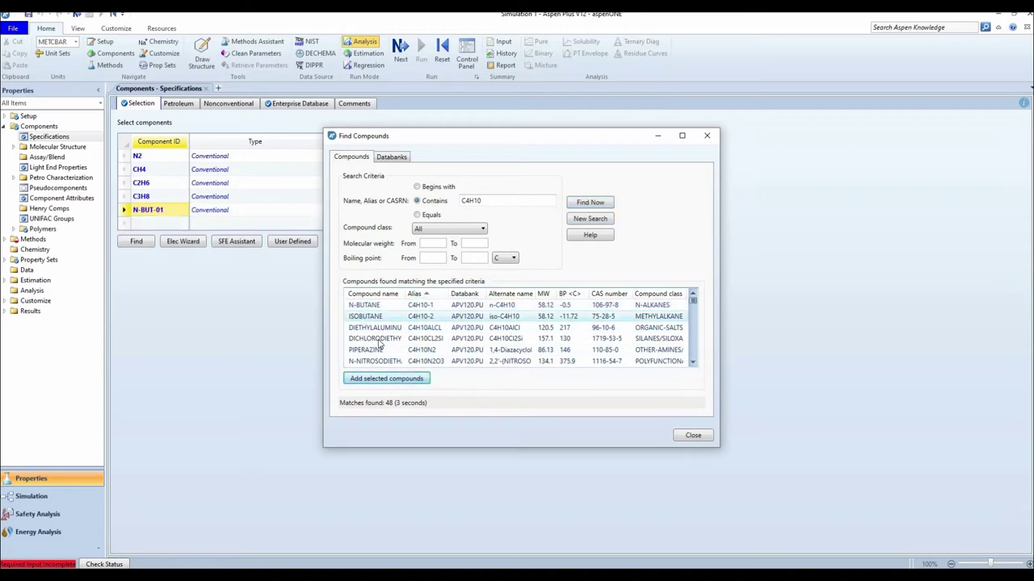
pyautogui.click(386, 379)
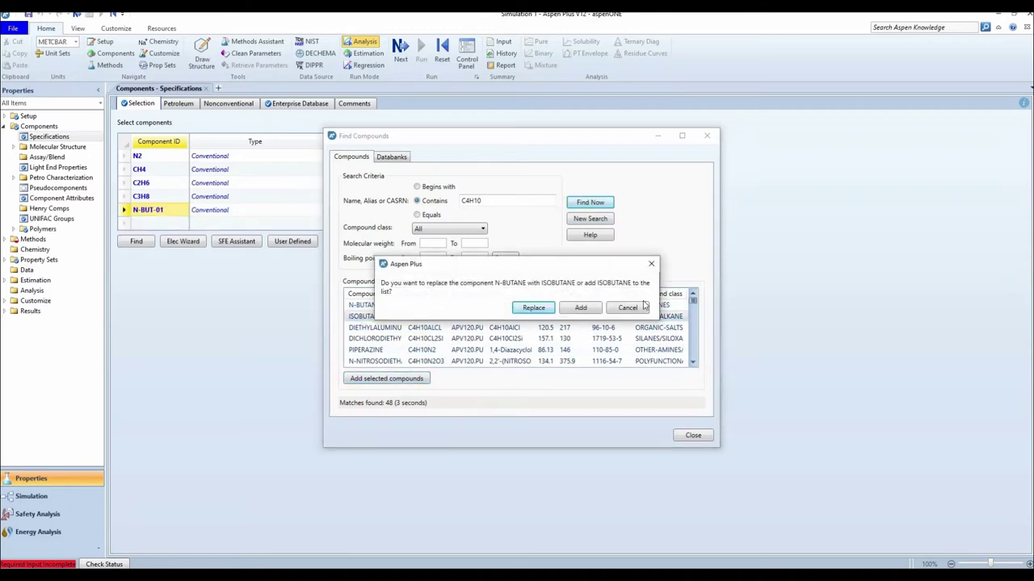
pyautogui.click(580, 309)
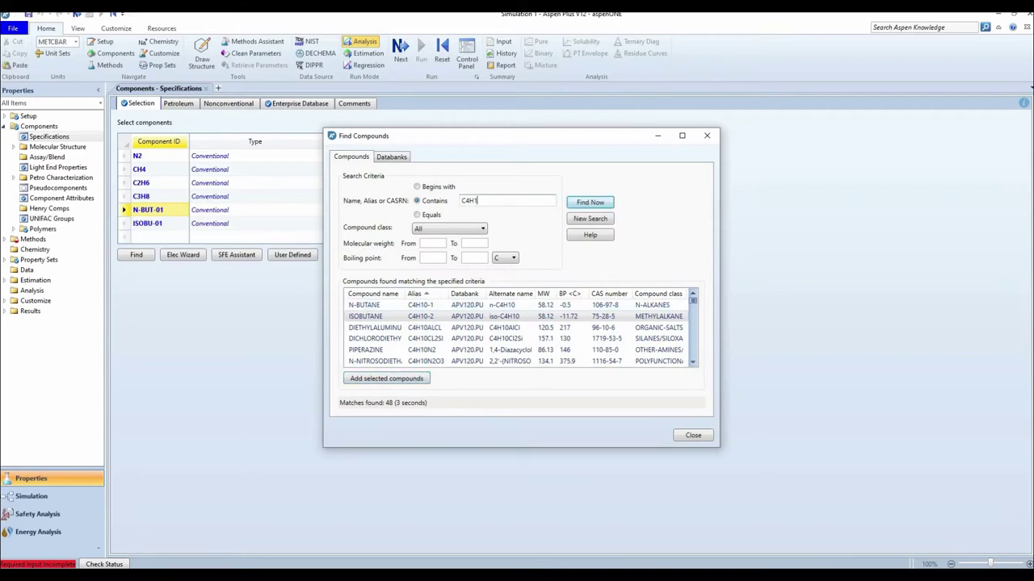
# Search for compounds containing C5H12 and sort the matches by alias in ascending order
pyautogui.write('5H12')
pyautogui.press('Return')
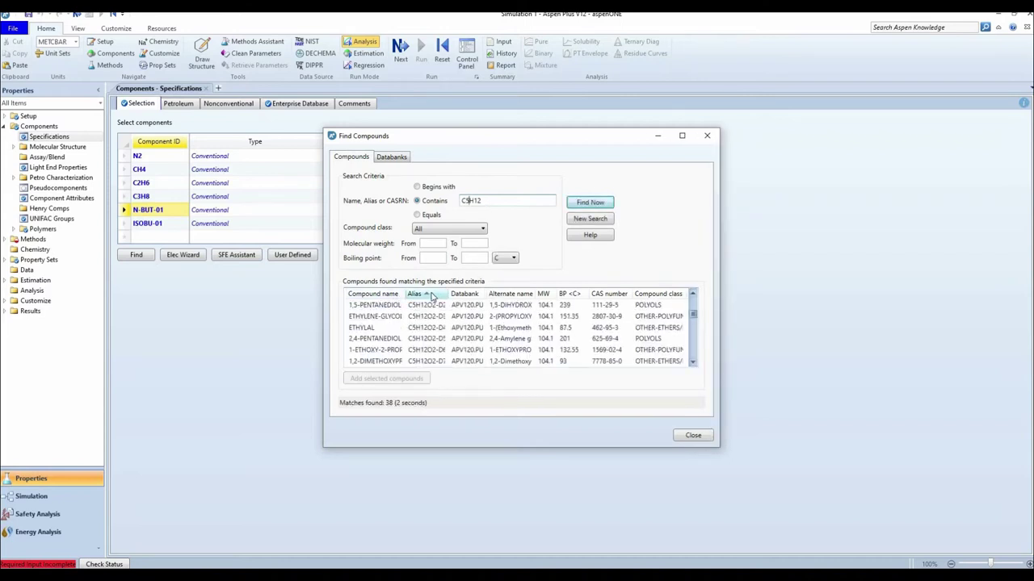
pyautogui.click(430, 296)
pyautogui.click(430, 295)
pyautogui.click(430, 295)
# Add N-PENTANE and 2-METHYL-BUTANE to the component list as additional components and finish the compound search
pyautogui.click(365, 310)
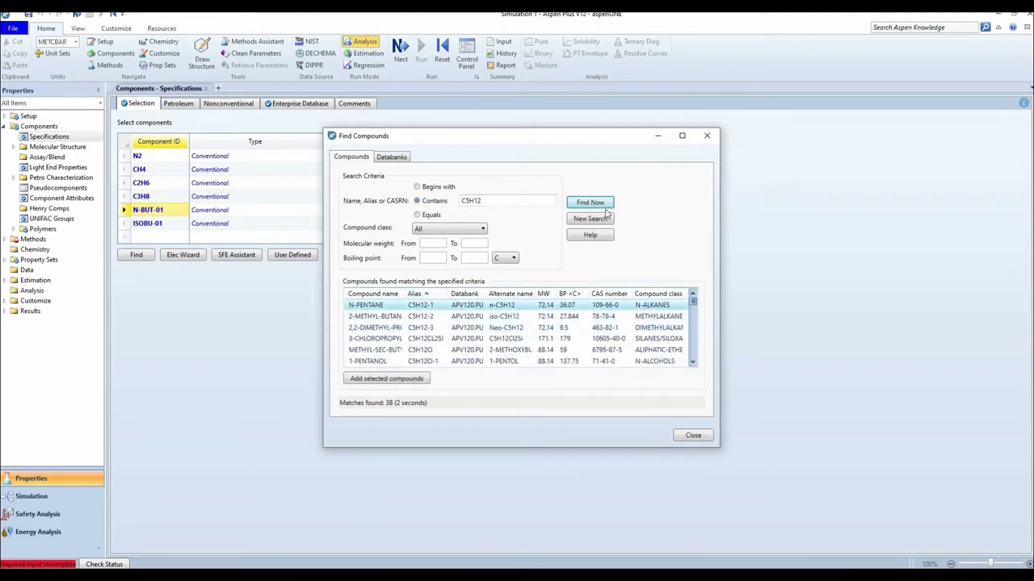
pyautogui.click(390, 380)
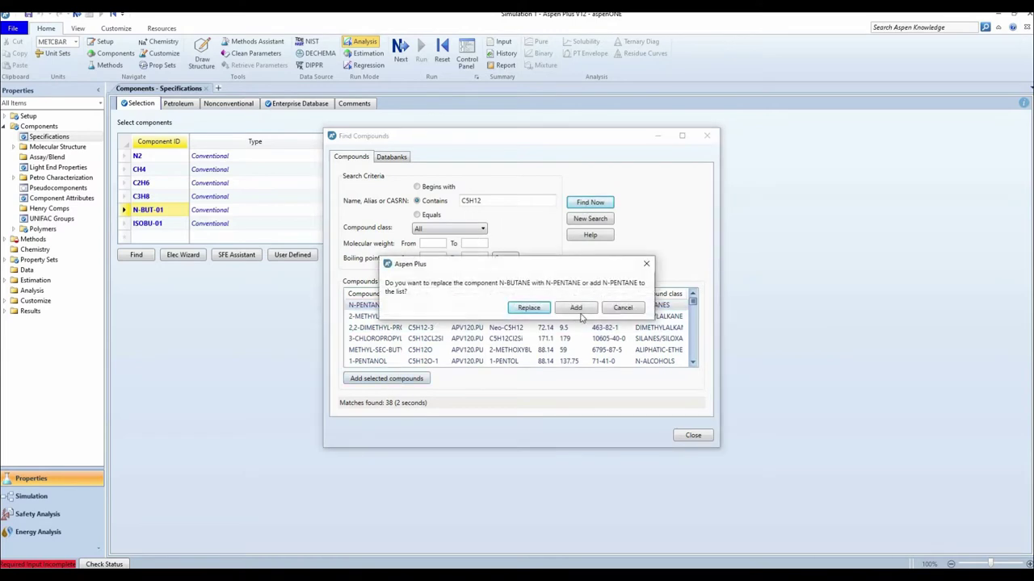
pyautogui.click(581, 310)
pyautogui.click(372, 316)
pyautogui.click(386, 379)
pyautogui.click(570, 312)
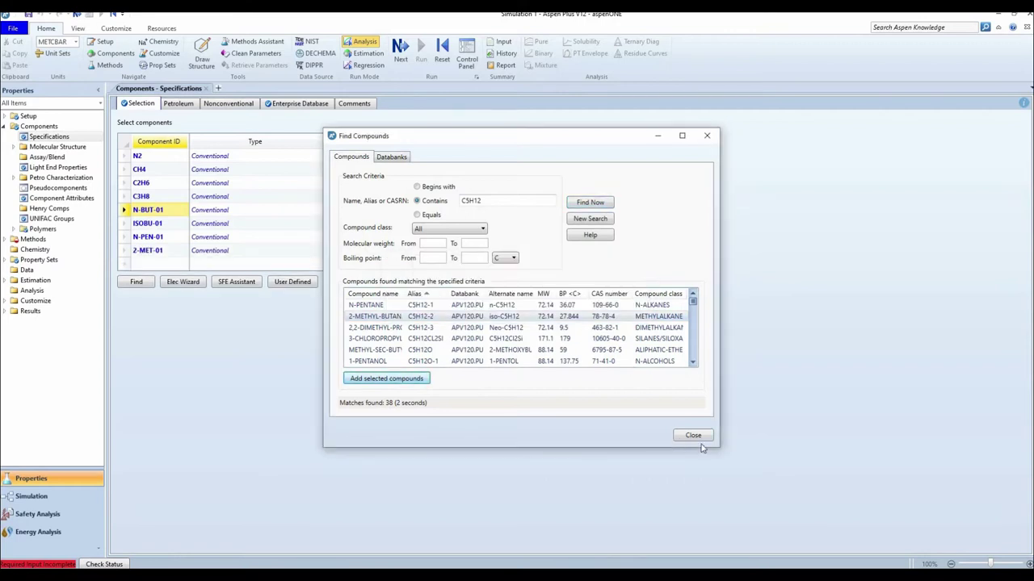
pyautogui.click(693, 435)
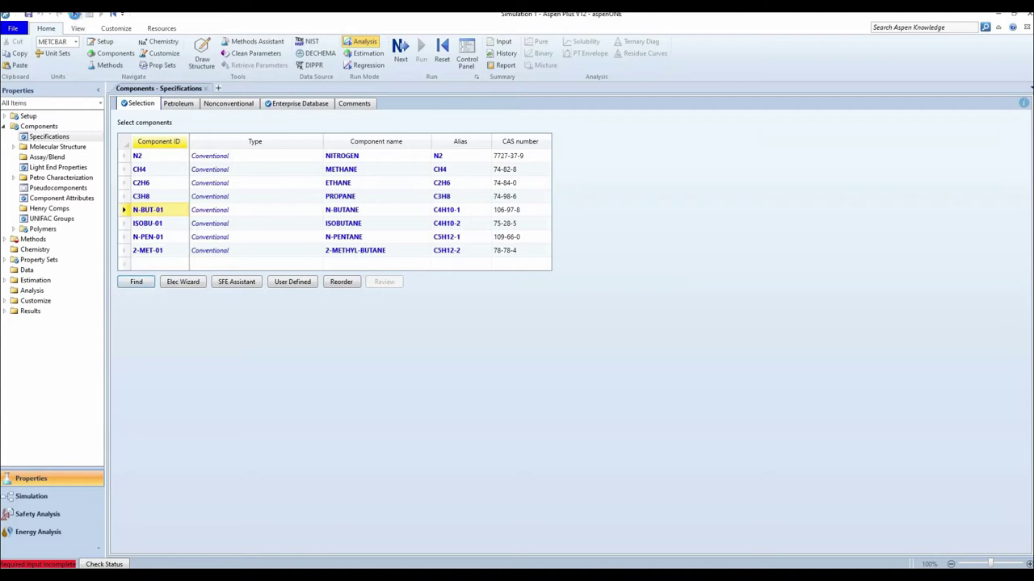
# Set the base property method to PENG-ROB, accept the binary interaction parameters and run the properties analysis
pyautogui.press('F4')
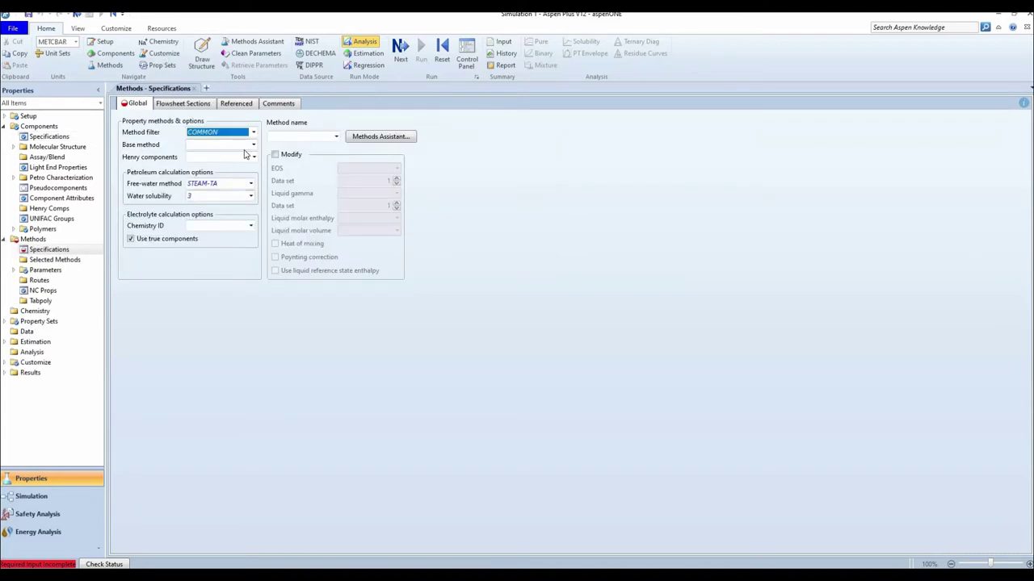
pyautogui.click(253, 145)
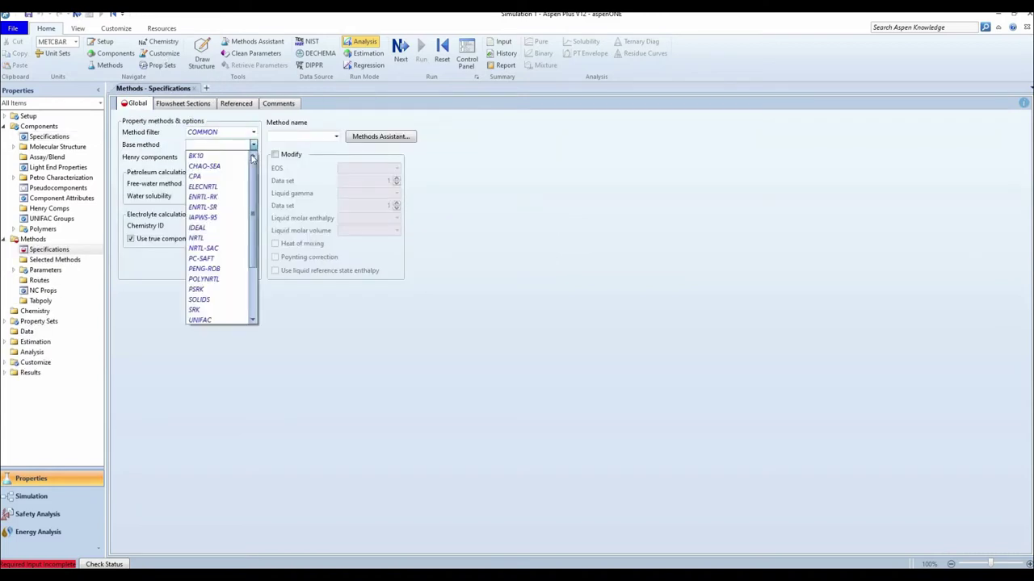
pyautogui.click(211, 269)
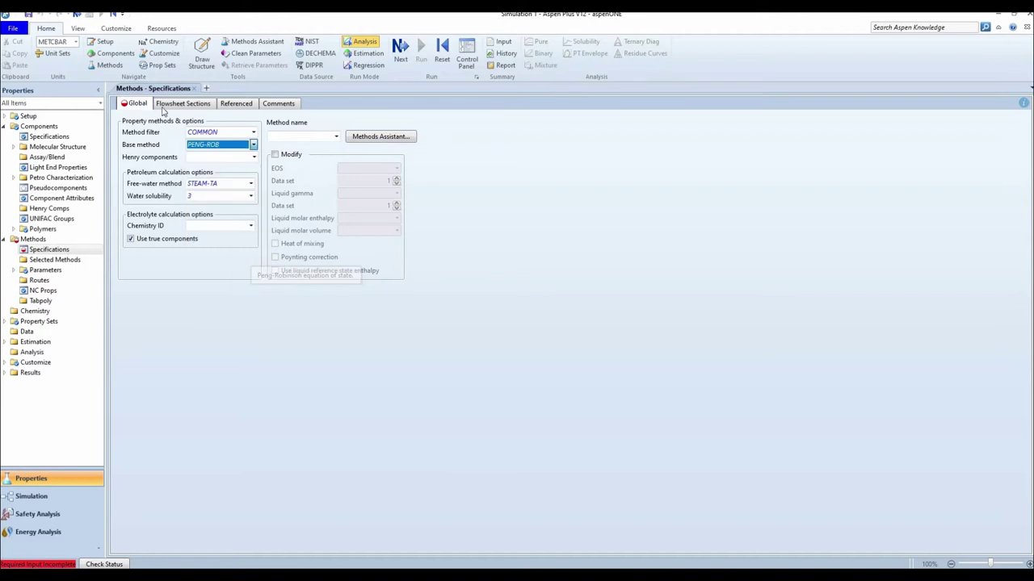
pyautogui.click(76, 16)
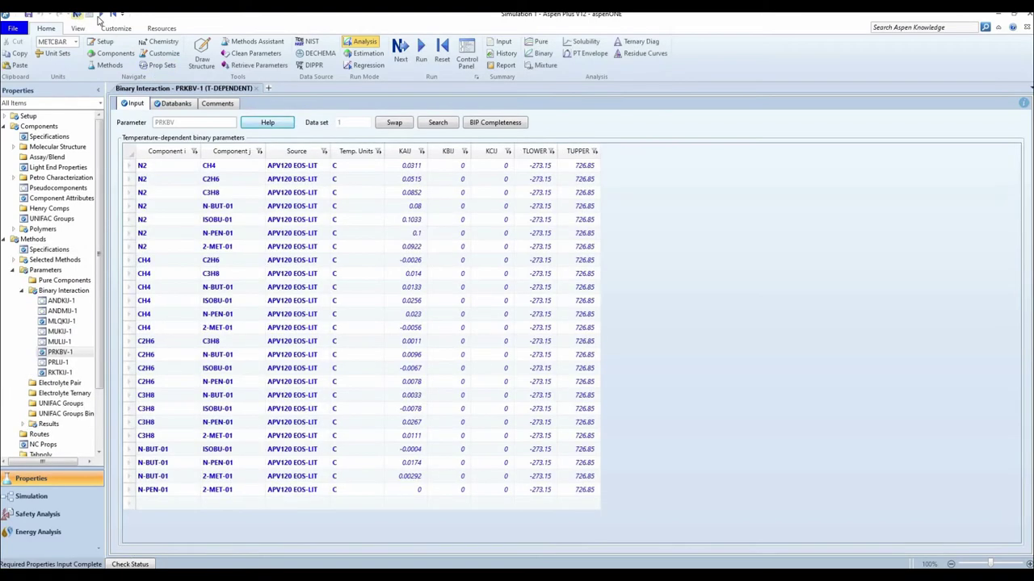
pyautogui.click(96, 15)
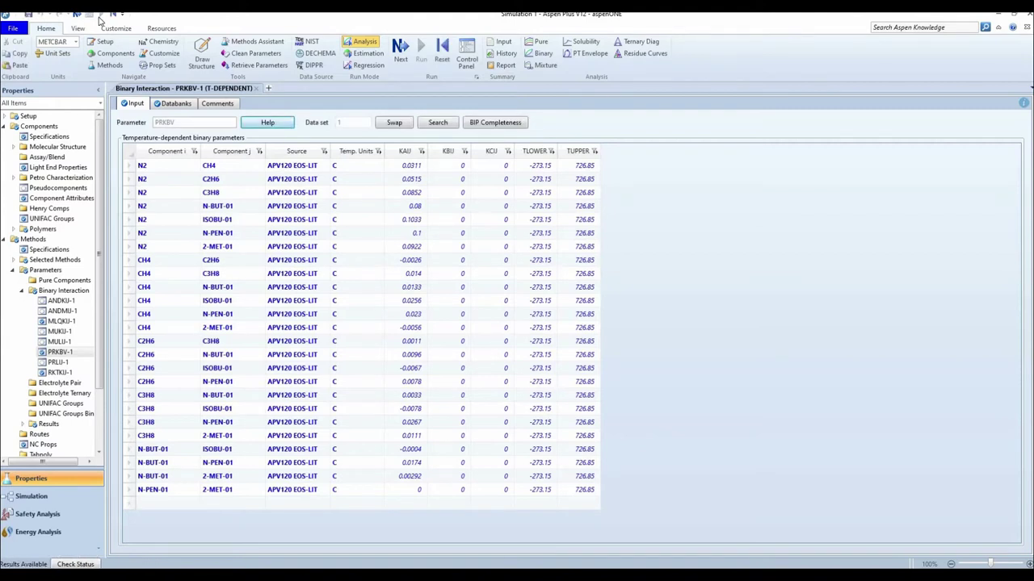
# Switch to the simulation environment and place a material stream named NG1 near the flowsheet's upper-left area
pyautogui.click(26, 496)
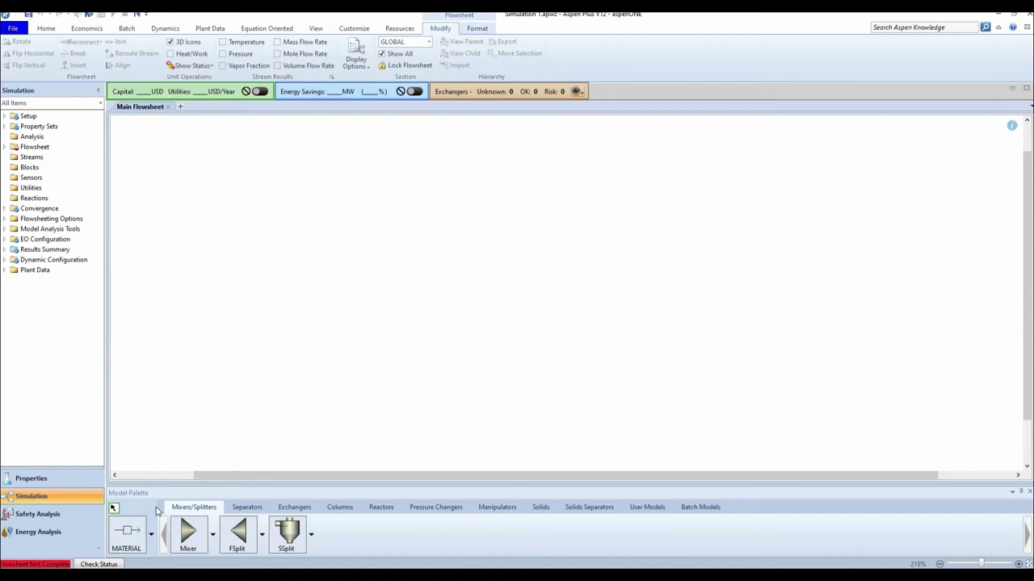
pyautogui.click(127, 533)
pyautogui.click(182, 174)
pyautogui.click(240, 175)
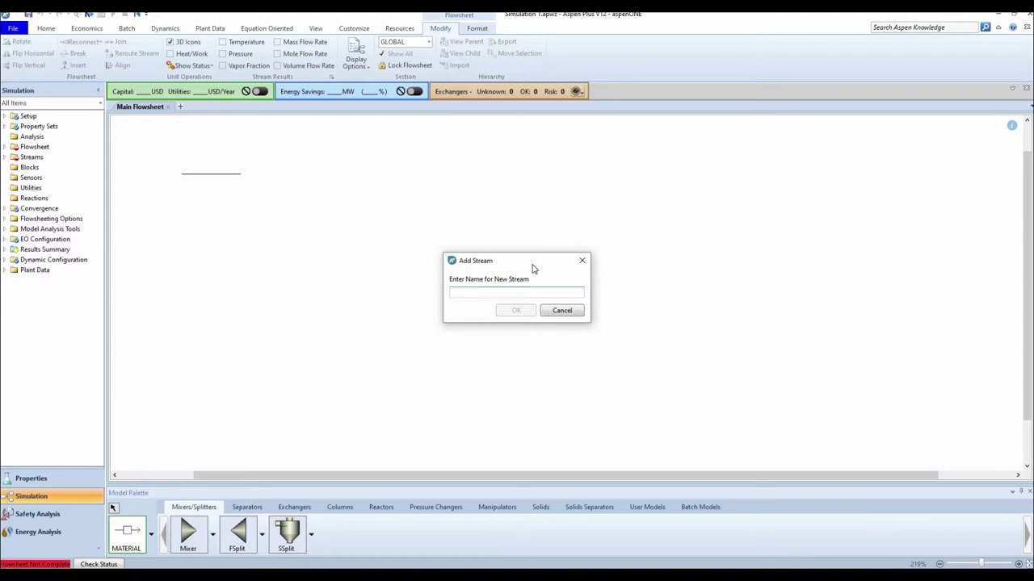
pyautogui.write('NG1')
pyautogui.click(514, 310)
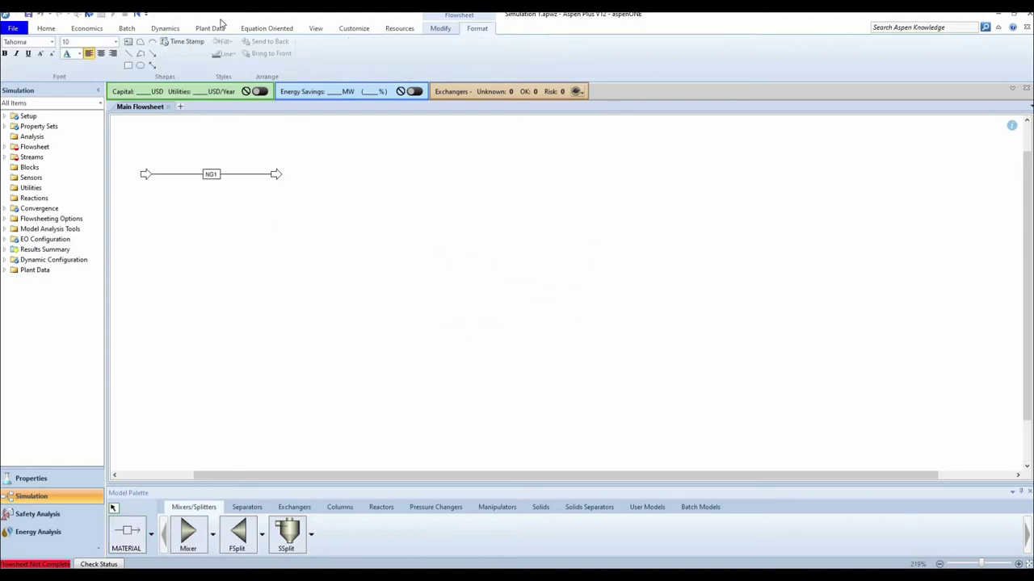
# Place a "Natural Gas" text label above the inlet end of stream NG1 and open the stream's input specifications
pyautogui.click(157, 148)
pyautogui.click(222, 200)
pyautogui.click(165, 156)
pyautogui.moveTo(166, 156); pyautogui.dragTo(159, 161)
pyautogui.click(172, 175)
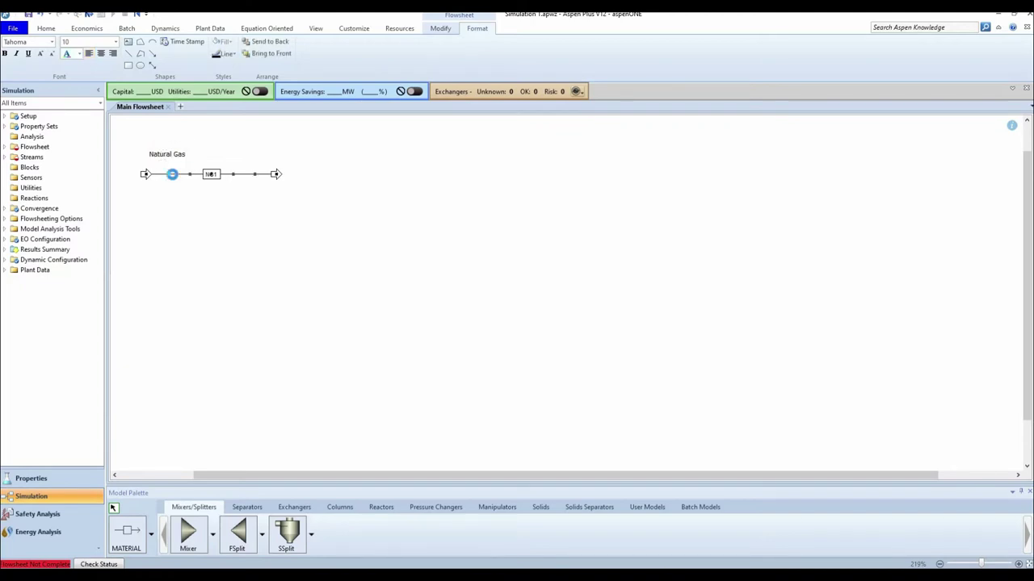
pyautogui.doubleClick(175, 178)
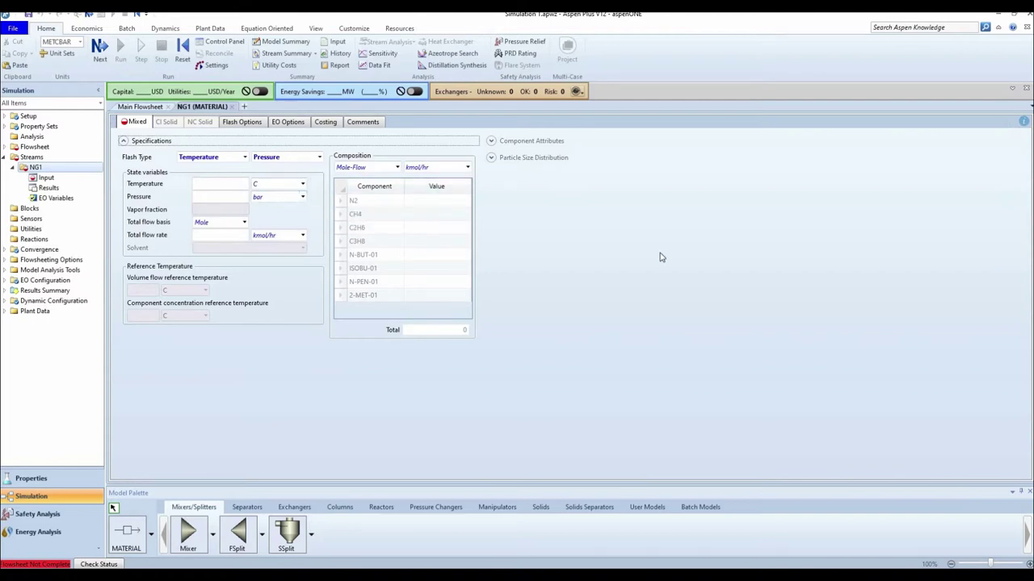
# Create a new unit set with the default ID and copy its units from METCBAR
pyautogui.click(55, 53)
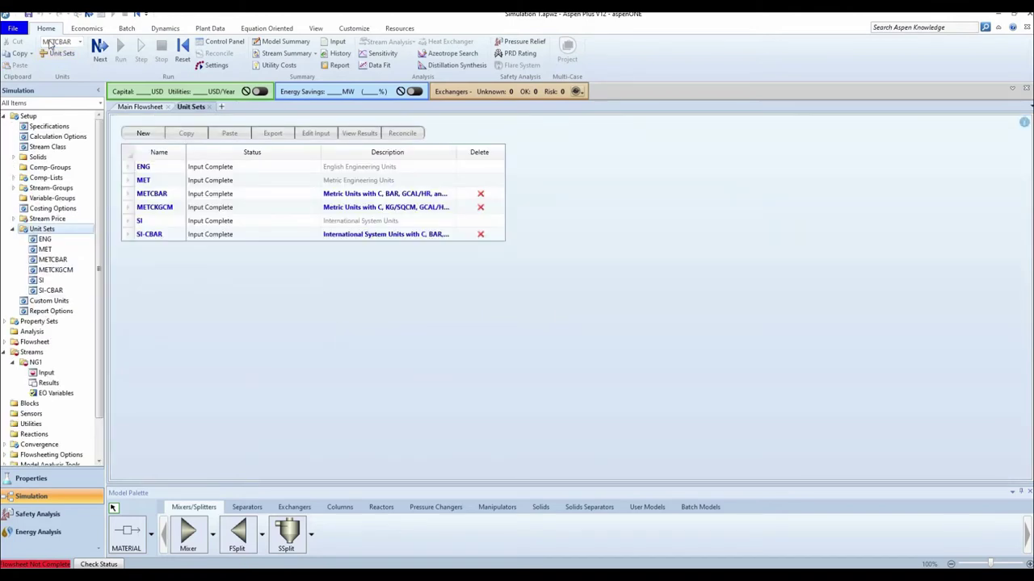
pyautogui.click(144, 134)
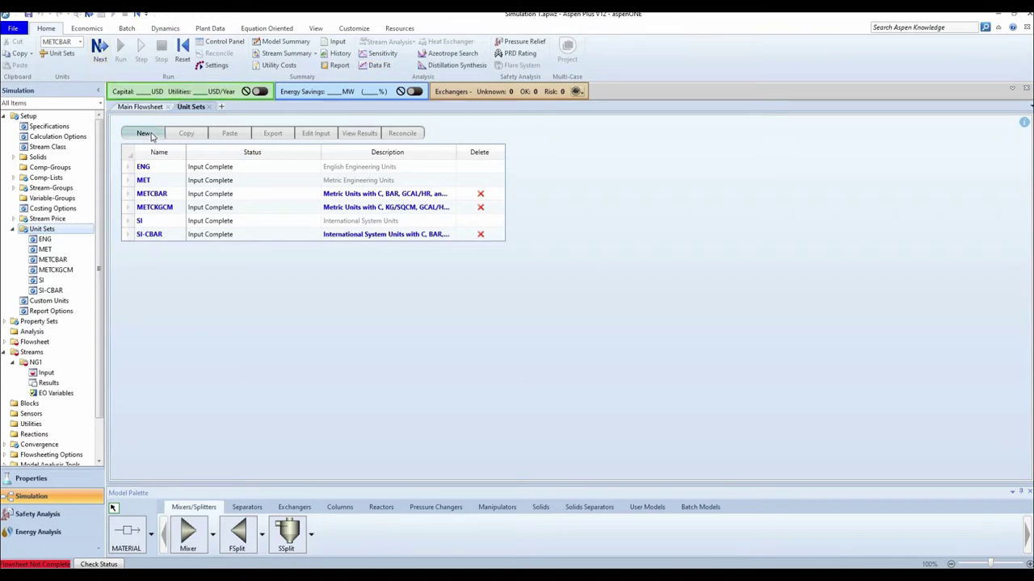
pyautogui.click(517, 311)
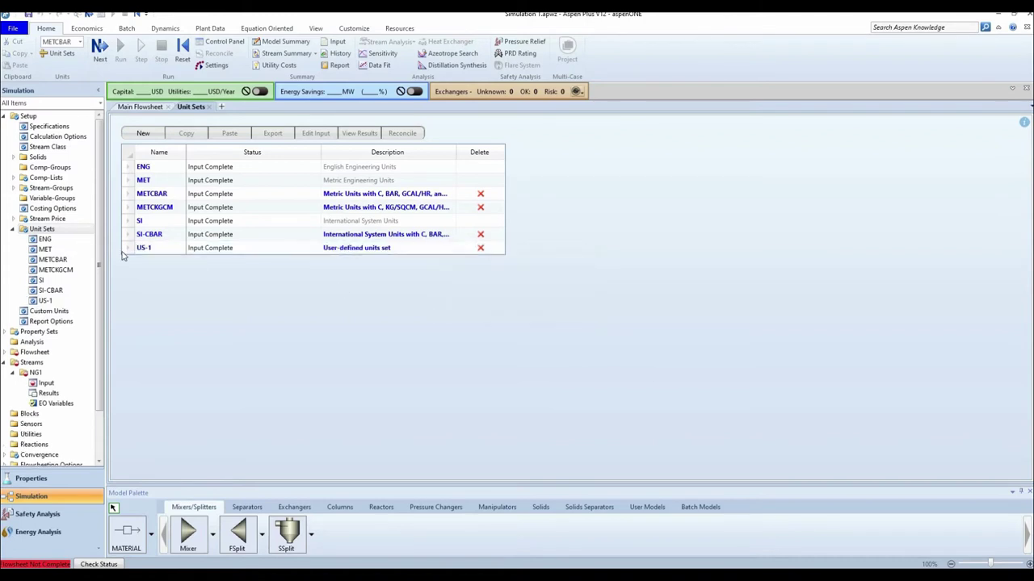
pyautogui.doubleClick(172, 249)
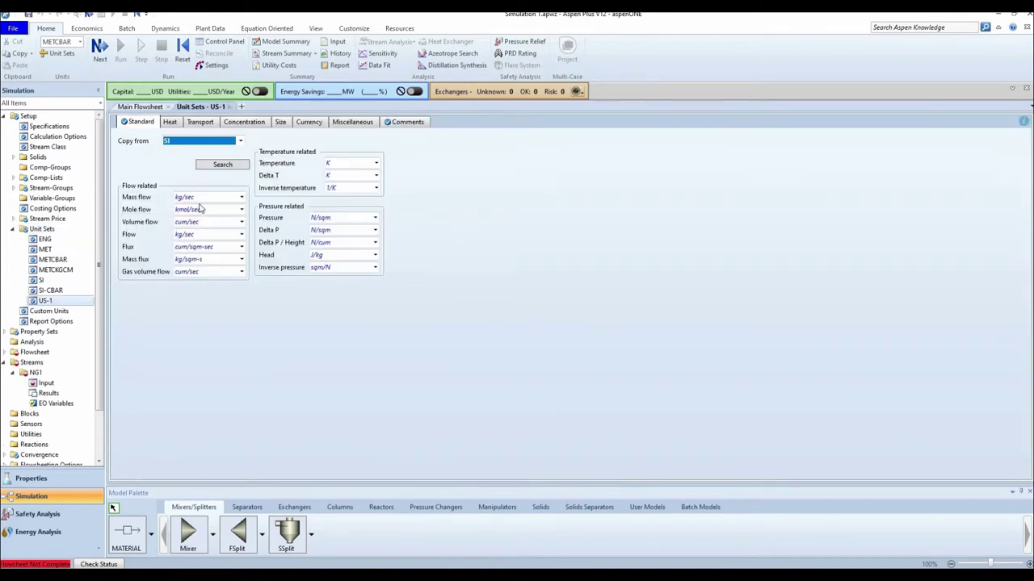
pyautogui.click(240, 141)
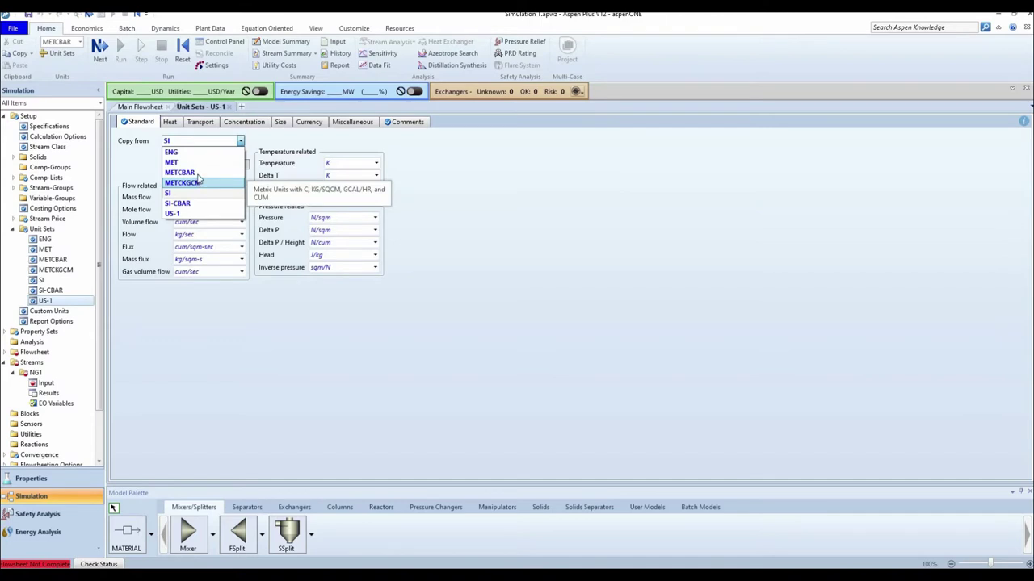
pyautogui.click(181, 173)
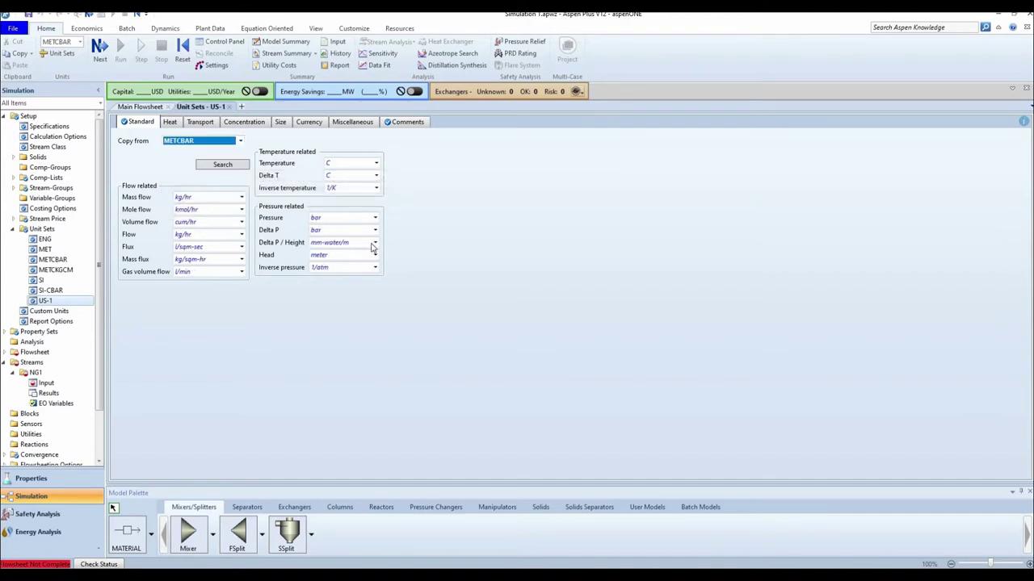
# Set the Pressure and Delta P units of US-1 to kPa and make US-1 the active unit set
pyautogui.click(376, 219)
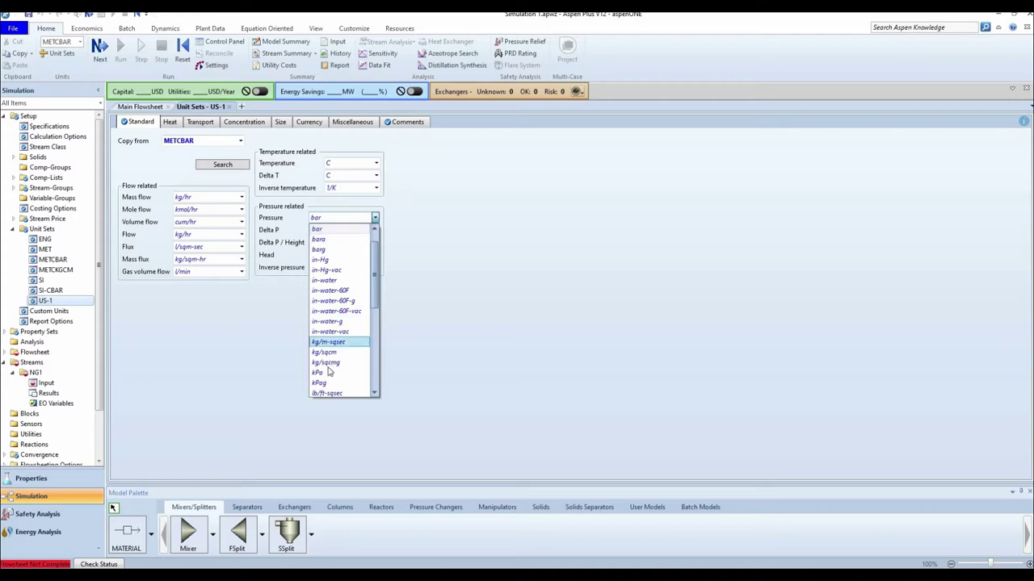
pyautogui.click(365, 372)
pyautogui.click(375, 231)
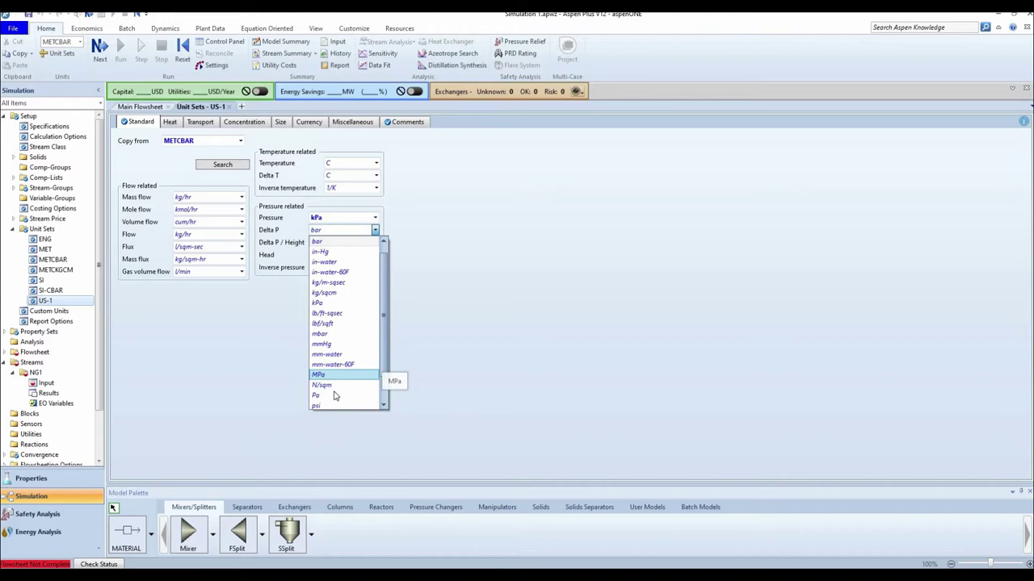
pyautogui.scroll(1, 343, 367)
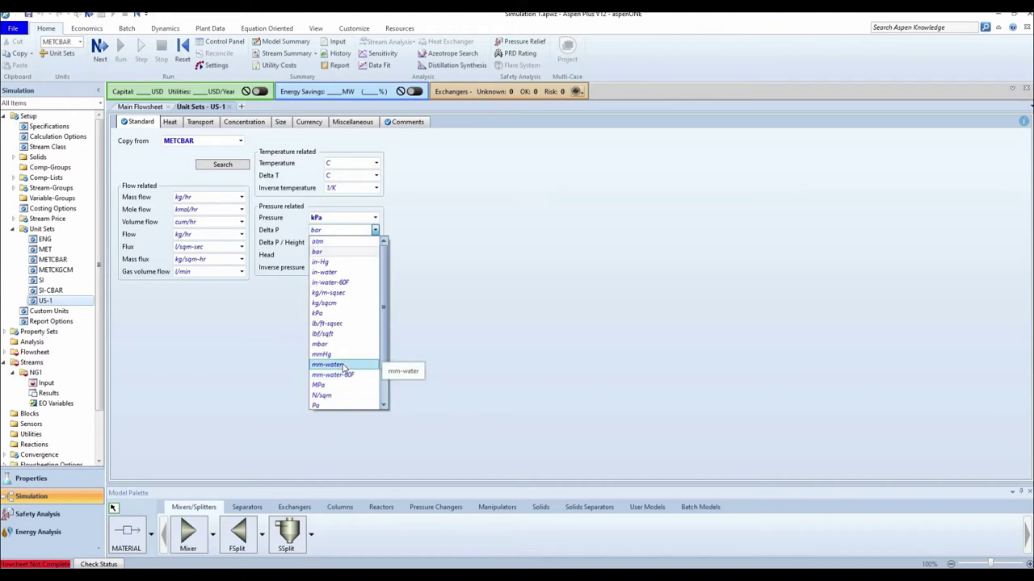
pyautogui.click(327, 314)
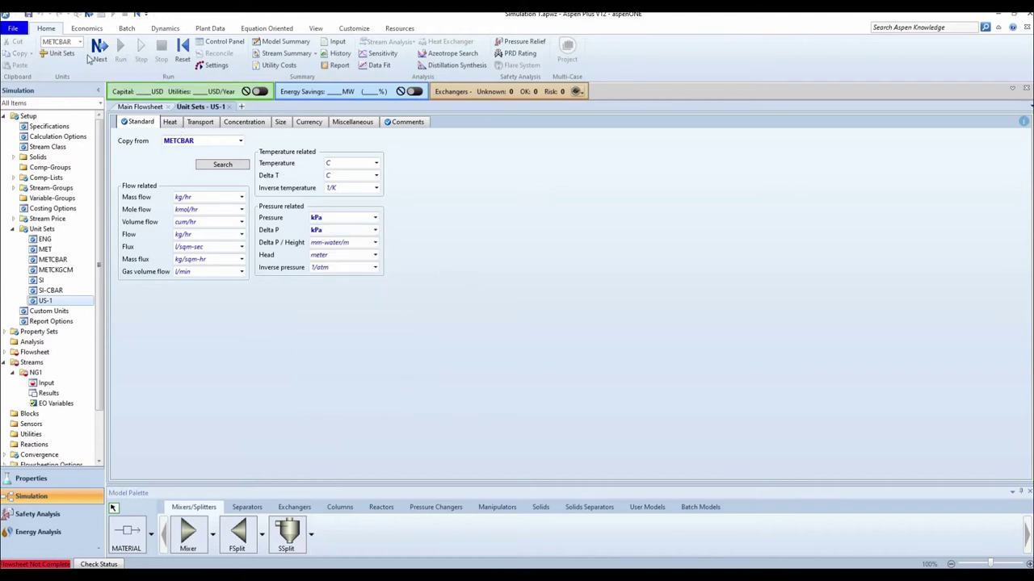
pyautogui.click(80, 42)
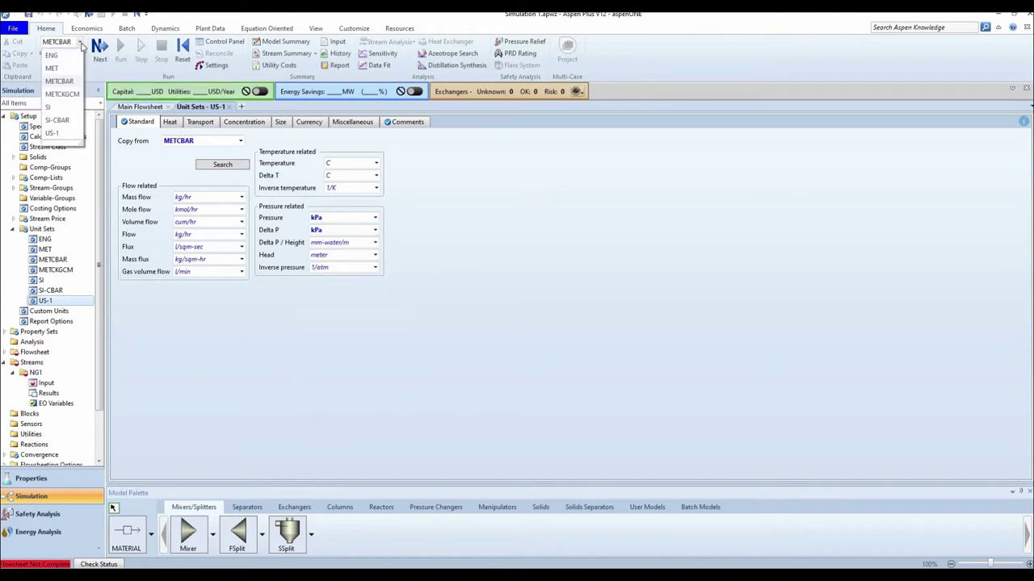
pyautogui.click(52, 132)
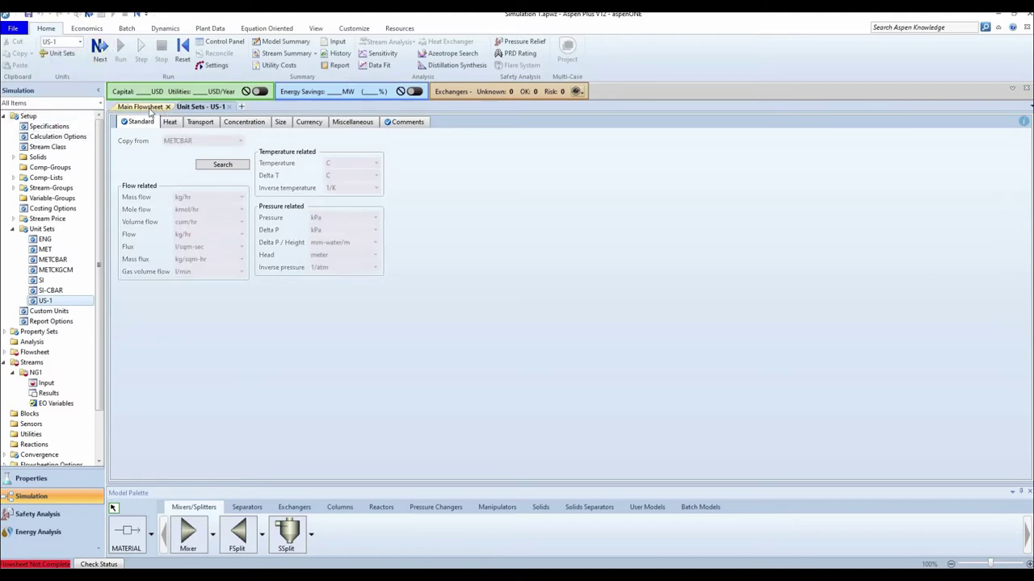
# Specify feed stream NG1 with a temperature of 30 C, a pressure of 5000 kPa and a total mole flow of 0.0561 kmol/hr
pyautogui.click(150, 108)
pyautogui.click(229, 106)
pyautogui.doubleClick(234, 176)
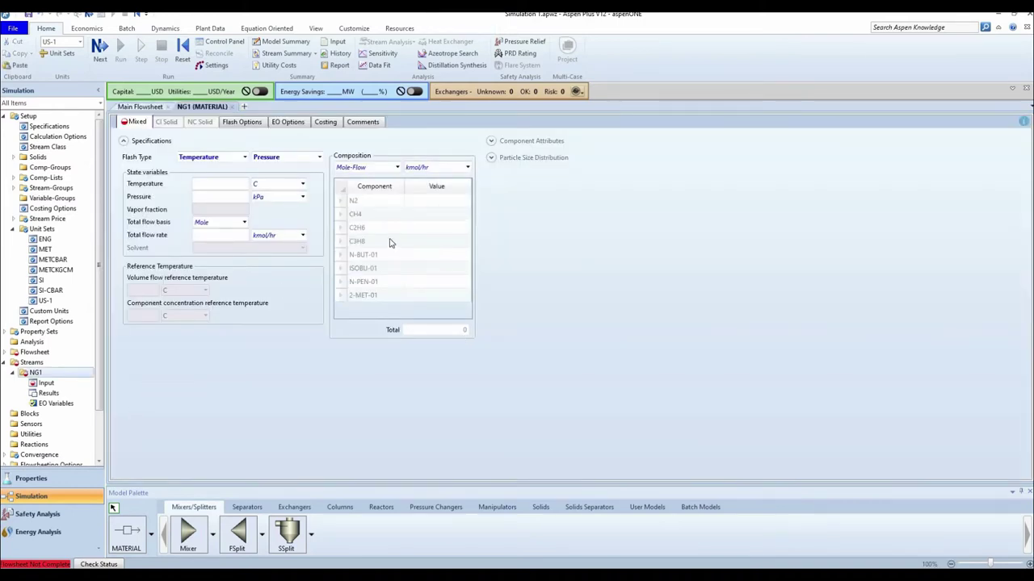
pyautogui.click(223, 188)
pyautogui.write('30')
pyautogui.press('Tab')
pyautogui.write('5000')
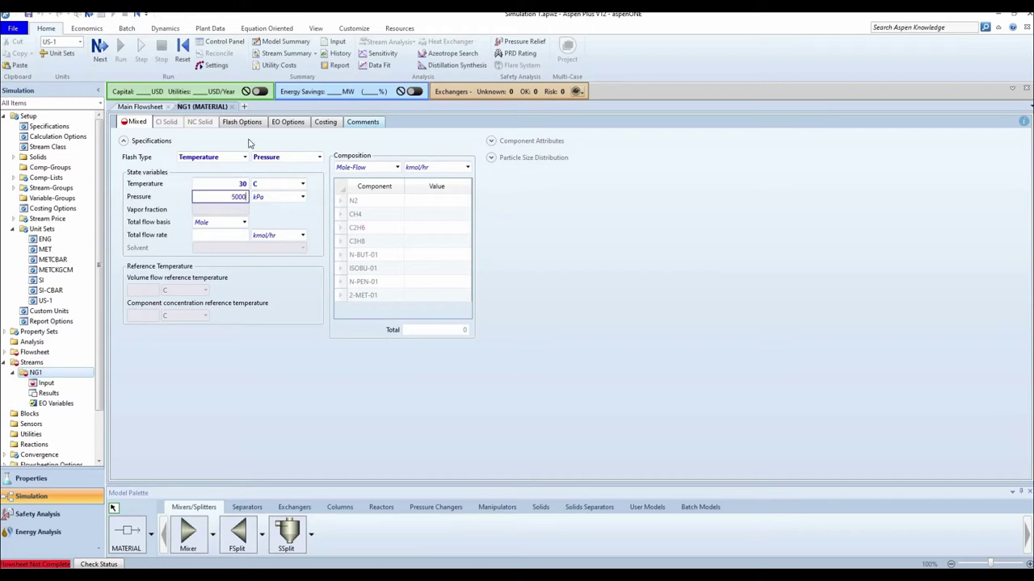
pyautogui.click(226, 237)
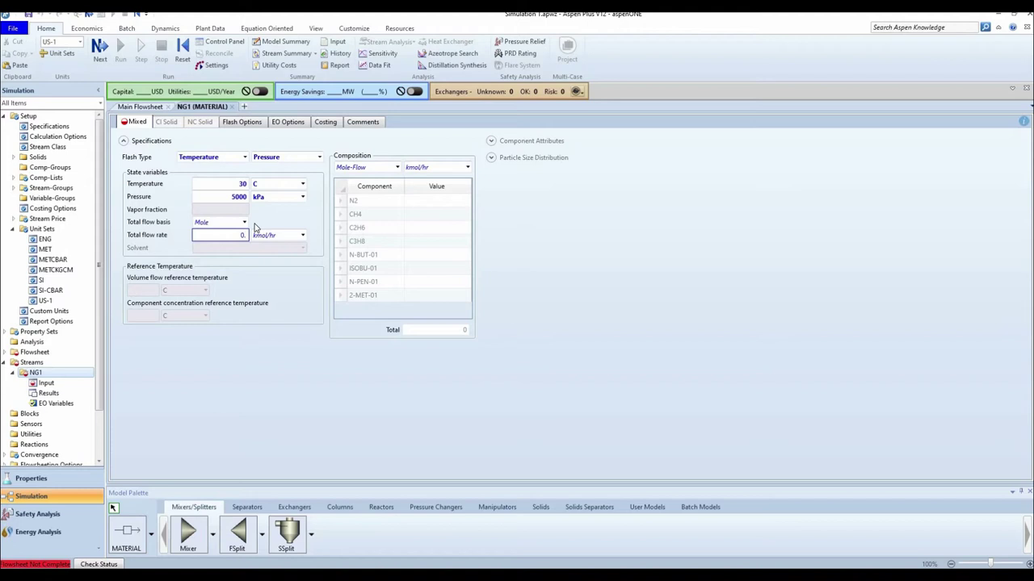
pyautogui.write('0.0561')
# Enter NG1 mole-flow composition values of 0.0022 for N2, 0.9133 for CH4, 0.0536 for C2H6 and 0.0214 for C3H8
pyautogui.click(428, 204)
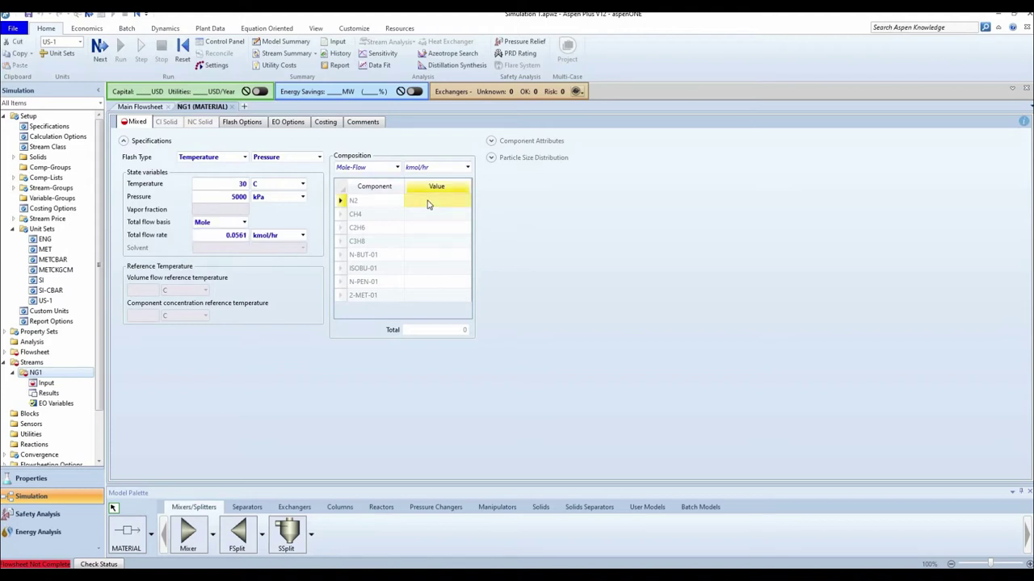
pyautogui.write('0.00')
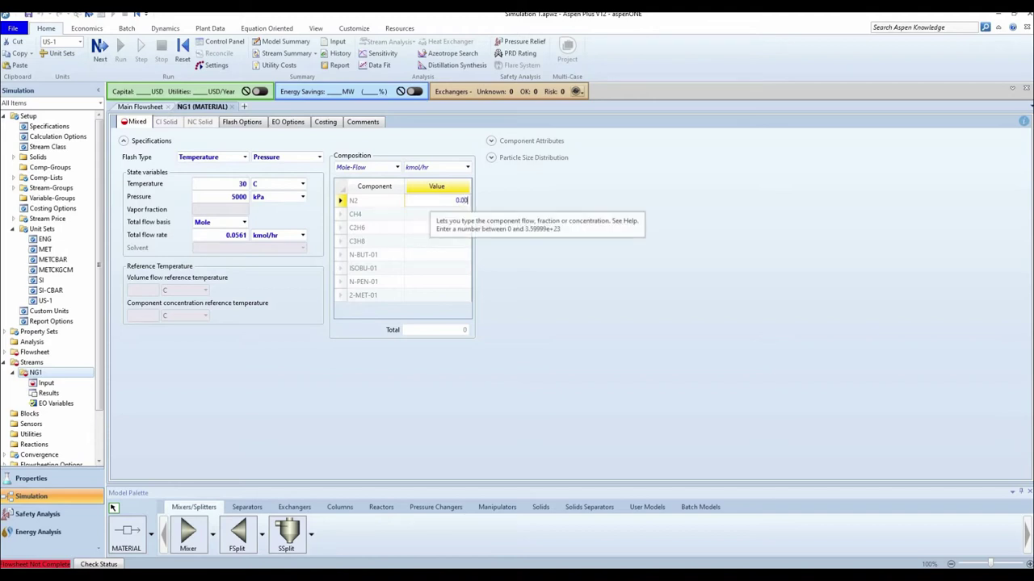
pyautogui.write('22')
pyautogui.press('Return')
pyautogui.write('0.9133')
pyautogui.press('Return')
pyautogui.write('0')
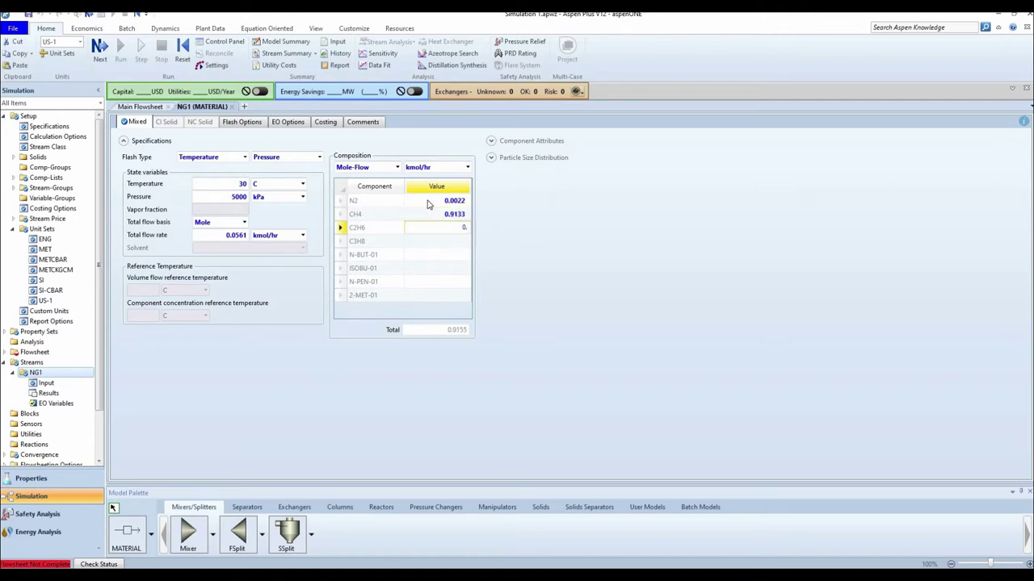
pyautogui.write('.0536')
pyautogui.press('Return')
pyautogui.write('0.0214')
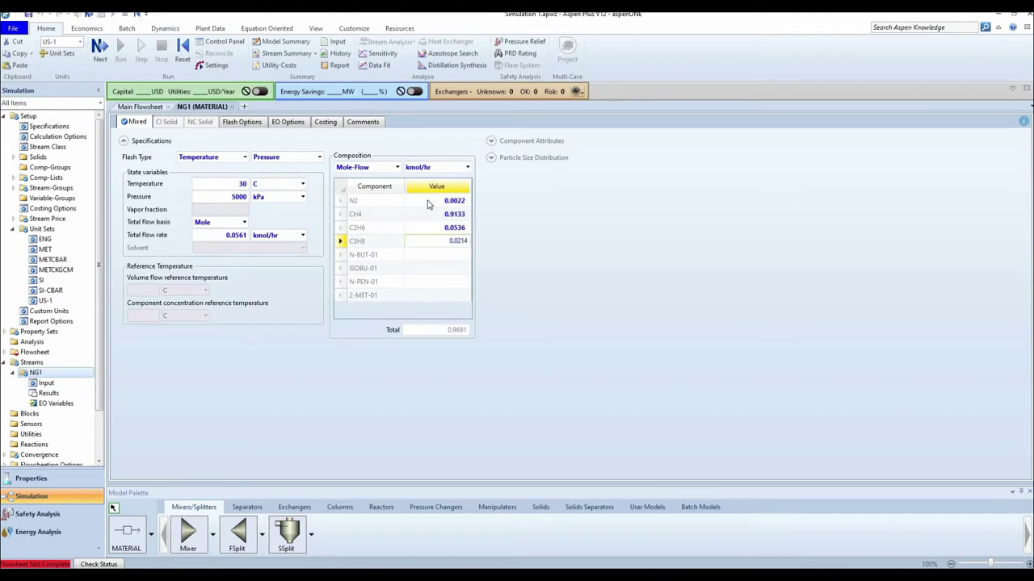
pyautogui.press('Return')
# Enter 0.0046 for N-BUT-01, 0.0047 for ISOBU-01 and 0.0001 each for N-PEN-01 and 2-MET-01, and close the NG1 form
pyautogui.write('0')
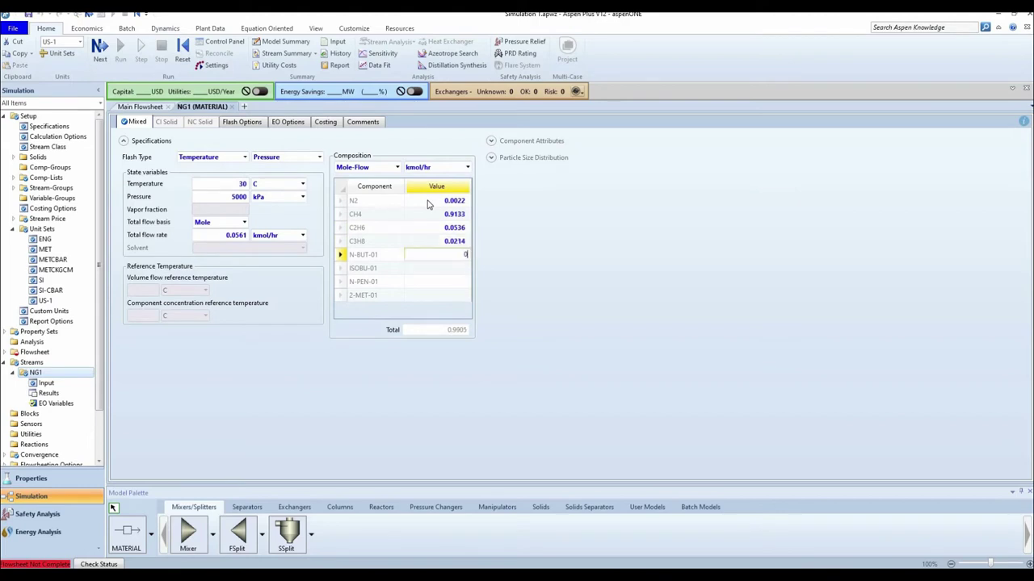
pyautogui.write('.0046')
pyautogui.press('Return')
pyautogui.write('0.0047')
pyautogui.press('Return')
pyautogui.write('0.0001')
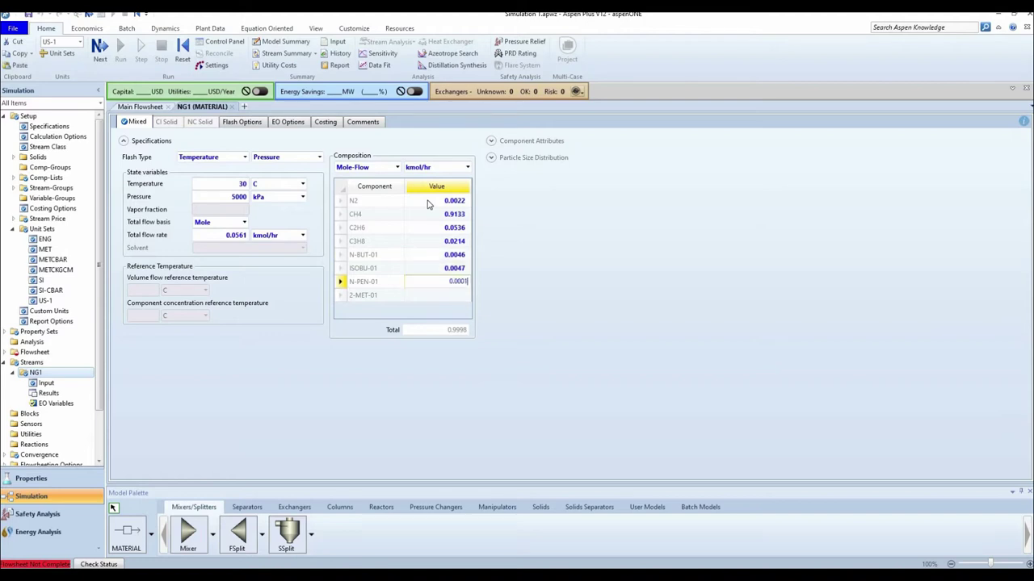
pyautogui.press('Return')
pyautogui.write('.00')
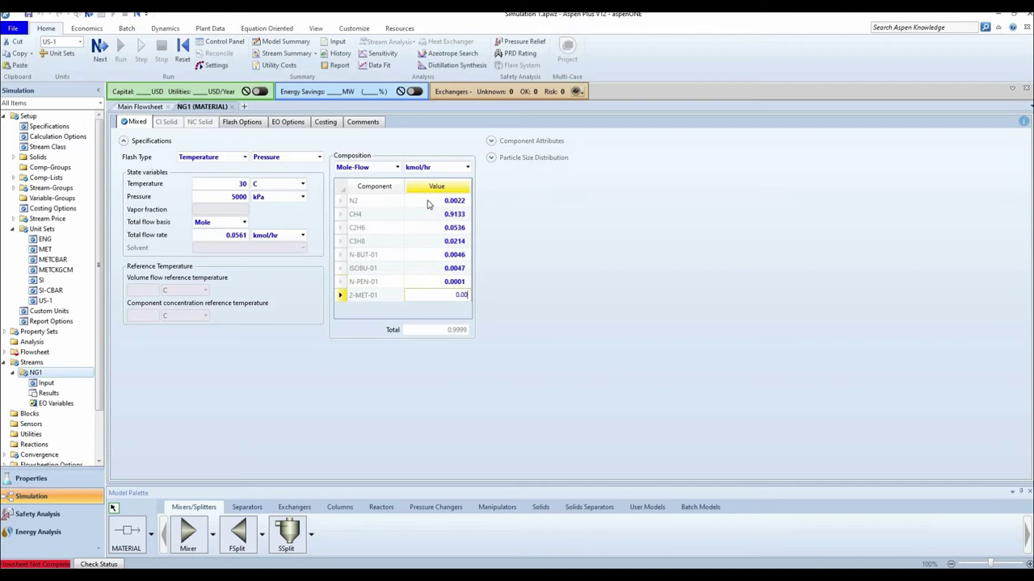
pyautogui.write('01')
pyautogui.press('Return')
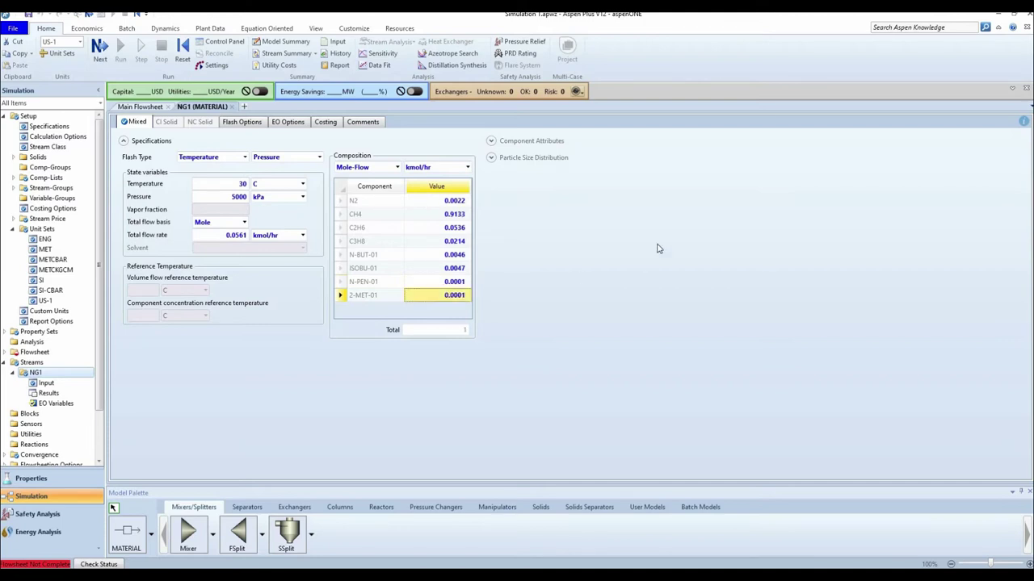
pyautogui.click(232, 107)
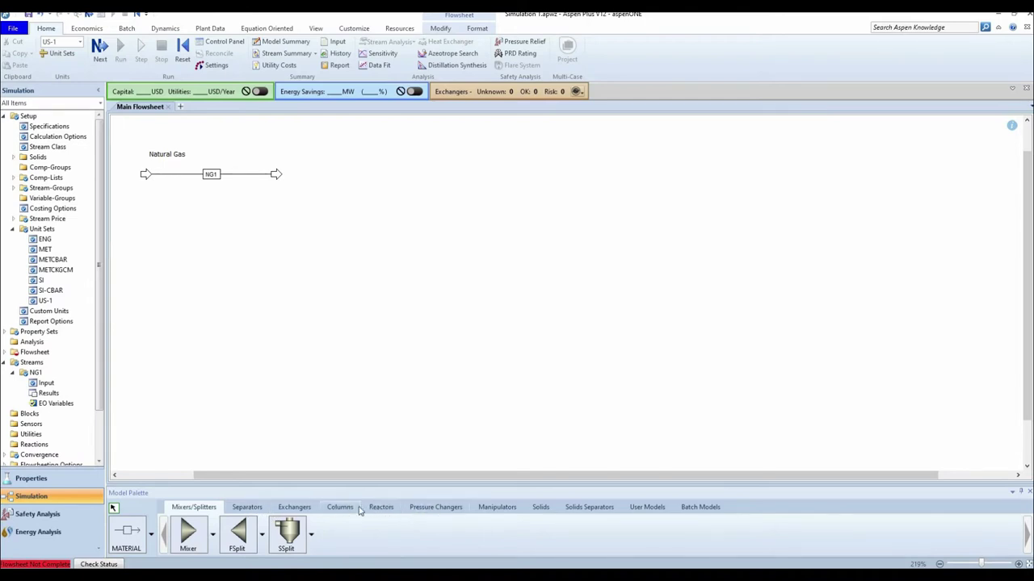
# Place an MHeatX exchanger block named MHE1 just below the outlet end of stream NG1
pyautogui.click(296, 508)
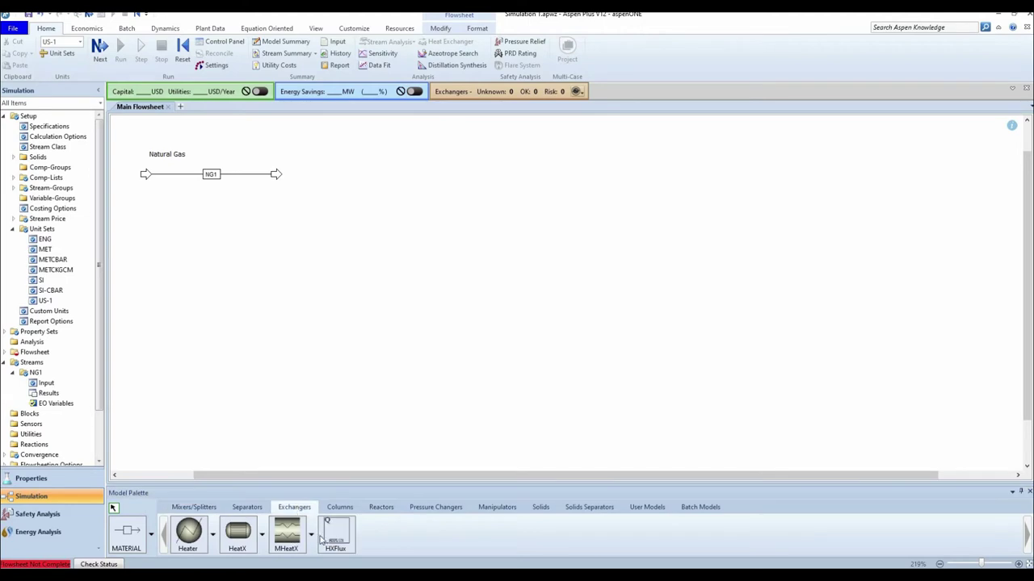
pyautogui.click(288, 539)
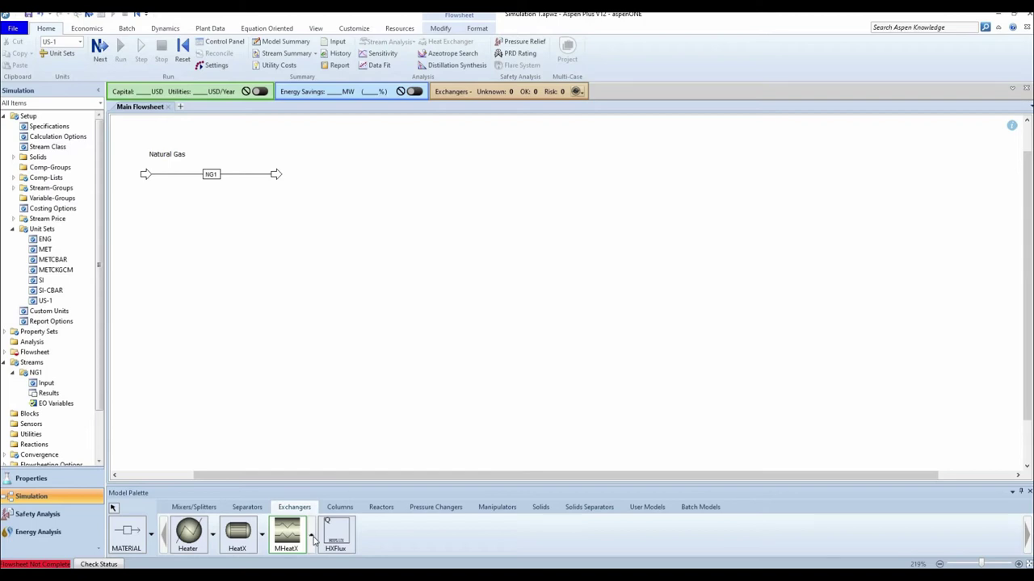
pyautogui.click(313, 540)
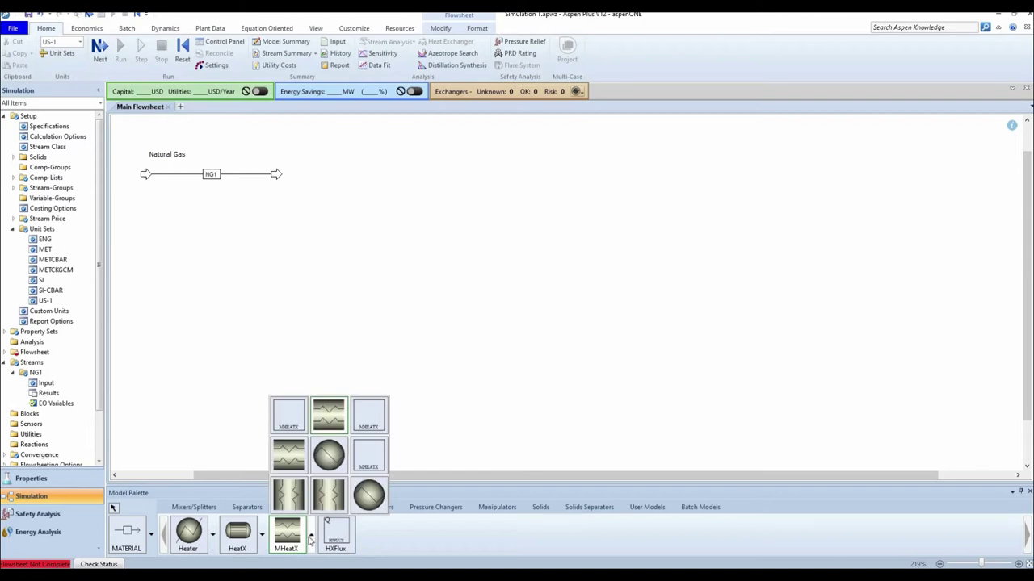
pyautogui.click(274, 218)
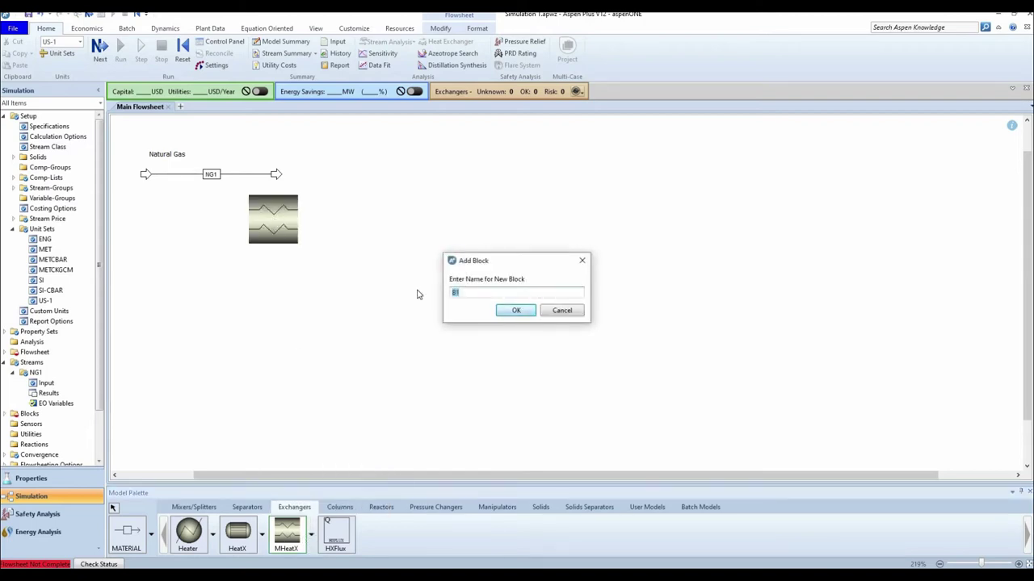
pyautogui.write('MHE1')
pyautogui.click(516, 310)
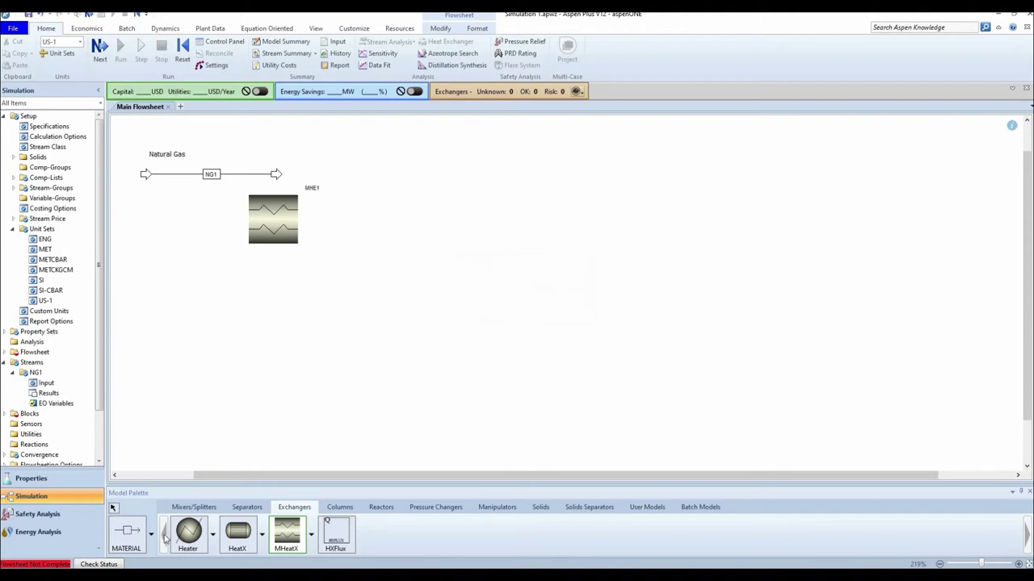
# Rotate the MHE1 exchanger icon to the right so its flow passages run vertically
pyautogui.click(127, 533)
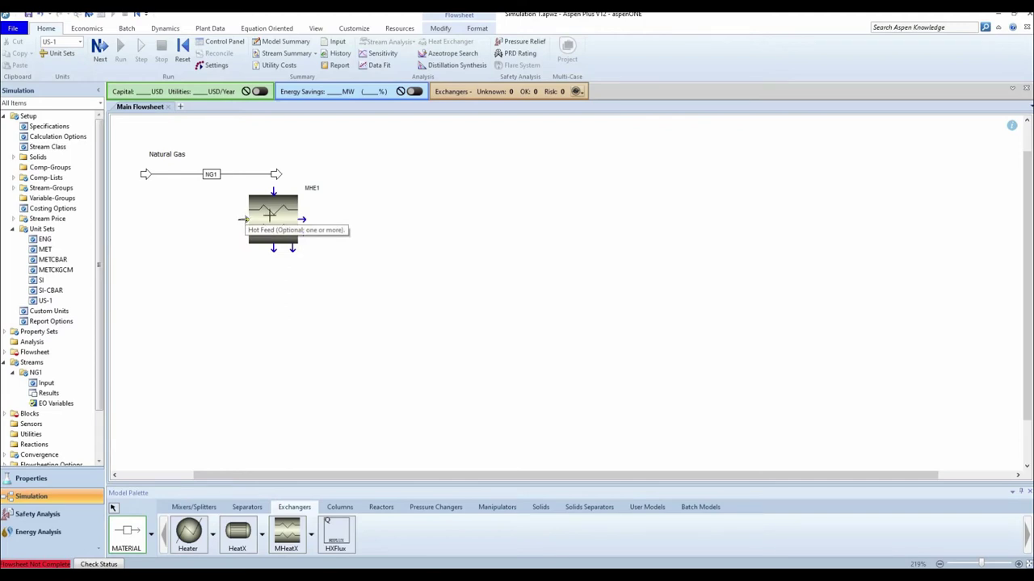
pyautogui.rightClick(378, 218)
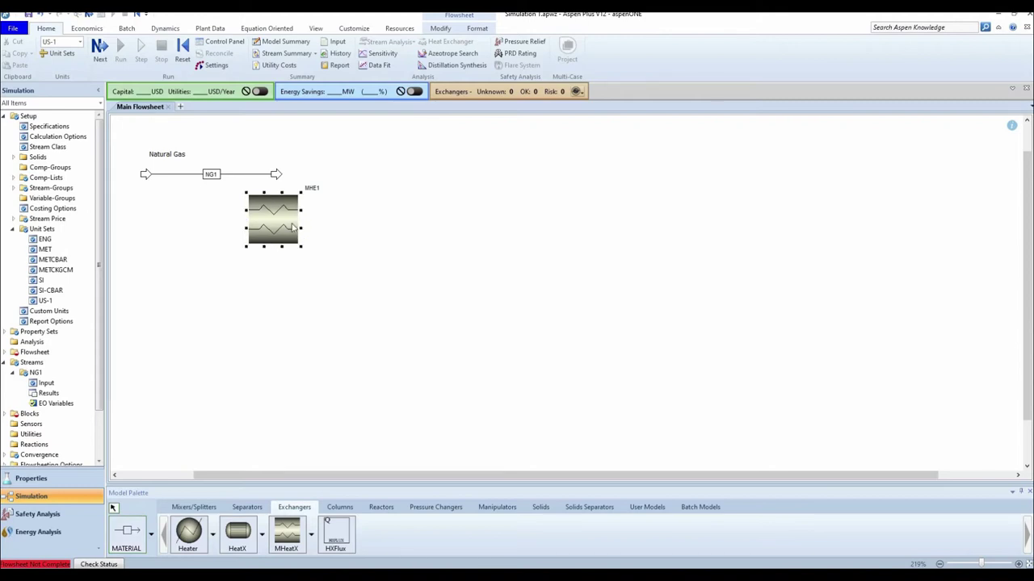
pyautogui.rightClick(292, 229)
pyautogui.moveTo(358, 386)
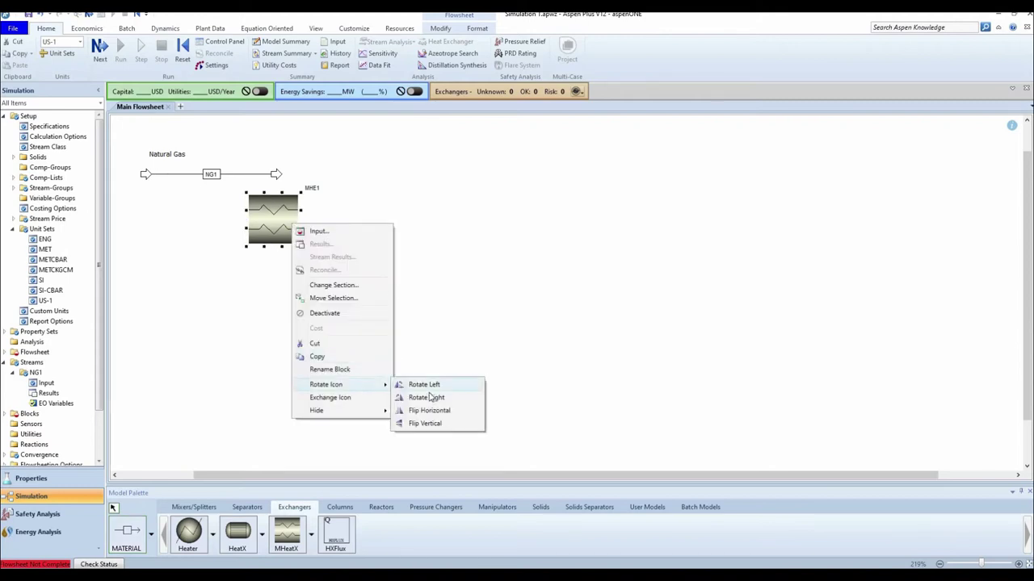
pyautogui.click(429, 397)
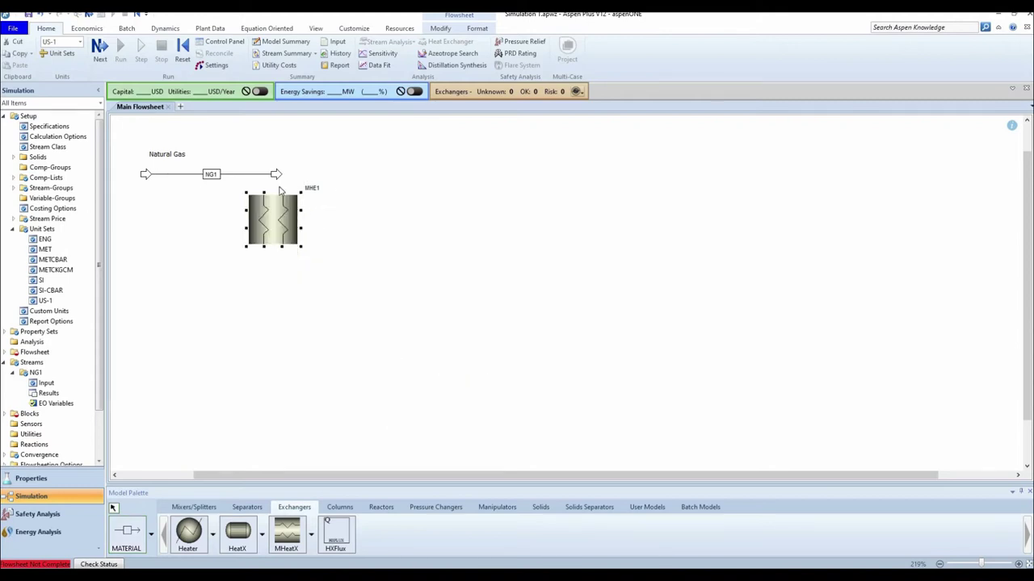
pyautogui.click(339, 166)
pyautogui.doubleClick(283, 210)
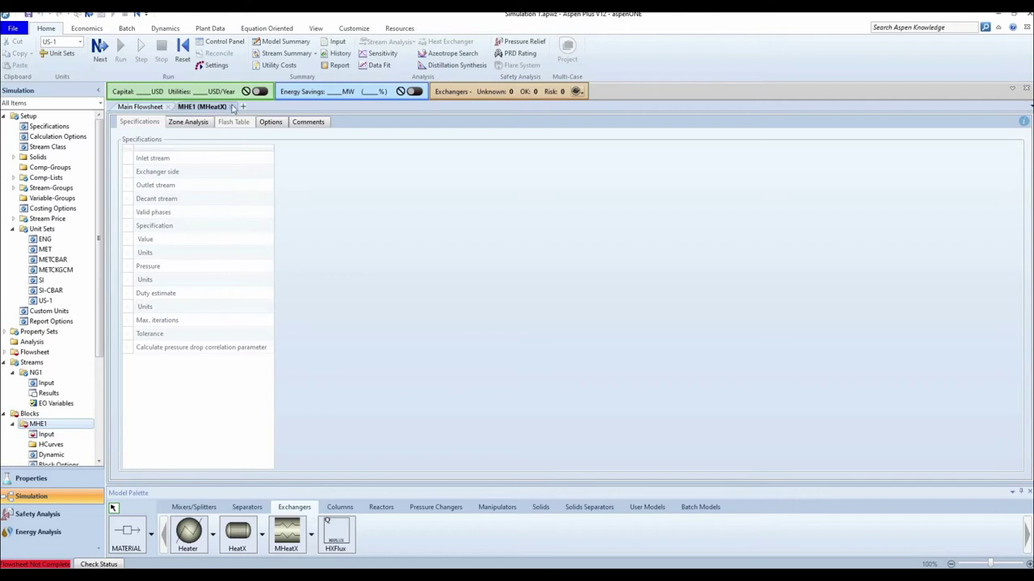
pyautogui.click(232, 107)
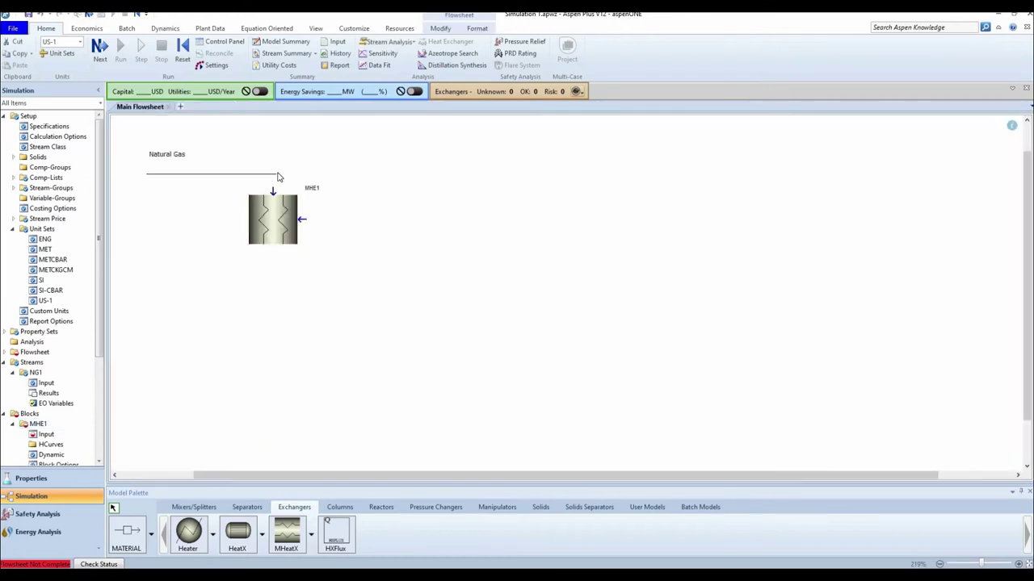
# Connect the outlet end of NG1 to the hot feed port atop MHE1 and move its inlet end beneath the "Natural Gas" label
pyautogui.click(271, 189)
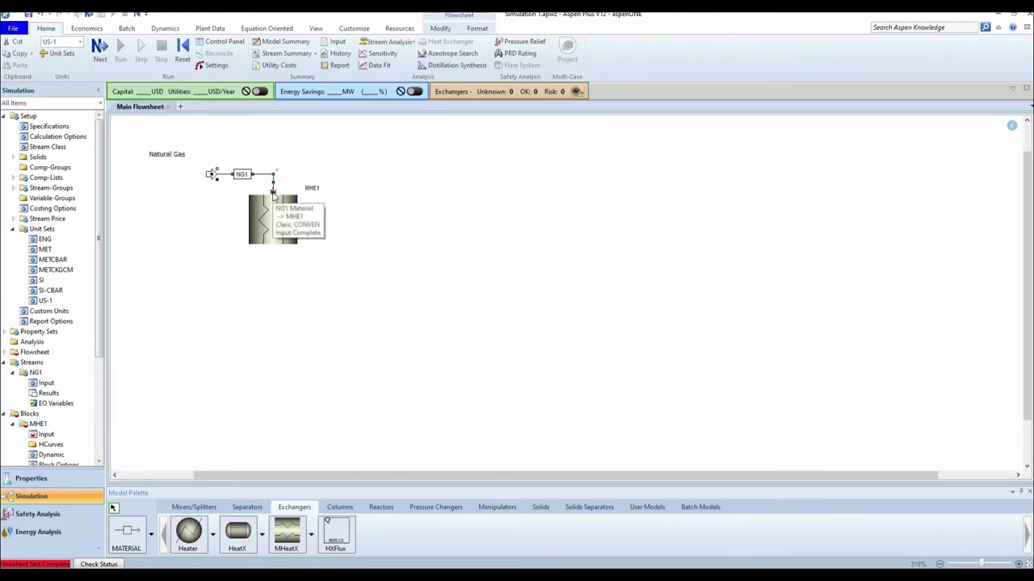
pyautogui.moveTo(210, 175); pyautogui.dragTo(152, 170)
pyautogui.click(370, 274)
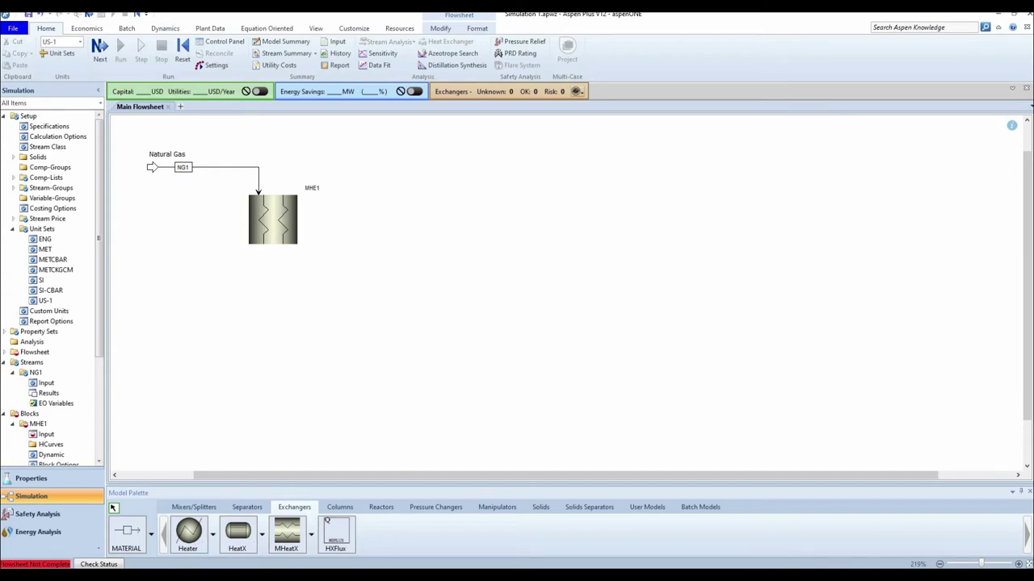
# Place a second MHeatX exchanger block named MHE2 directly below MHE1, near the lower part of the flowsheet
pyautogui.click(294, 543)
pyautogui.click(269, 408)
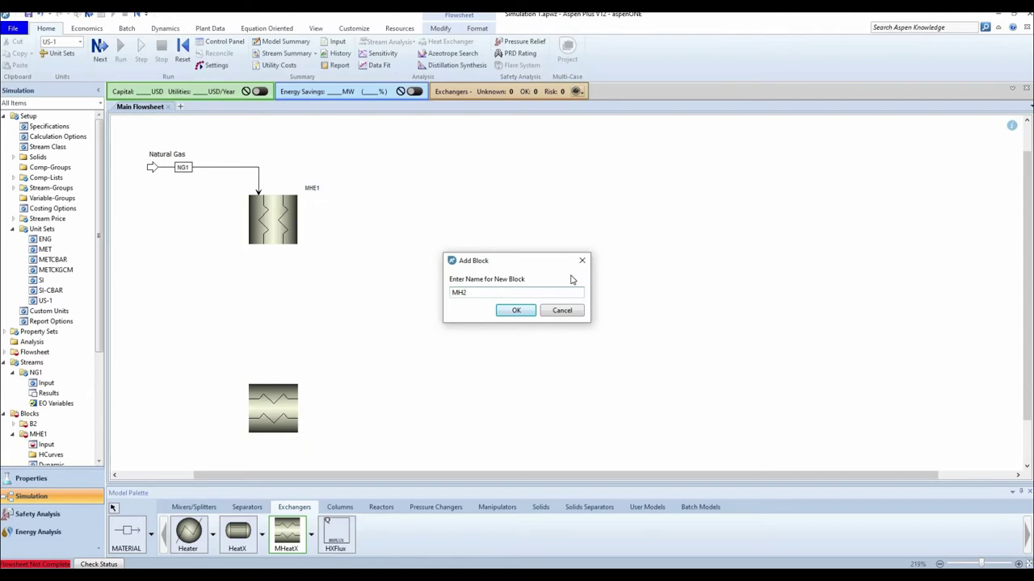
pyautogui.click(523, 311)
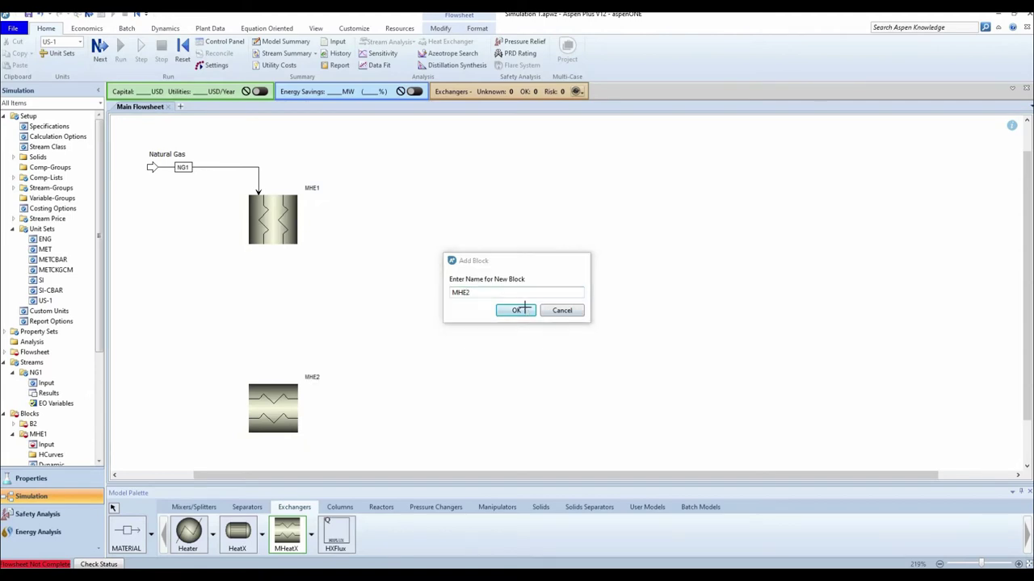
pyautogui.rightClick(470, 380)
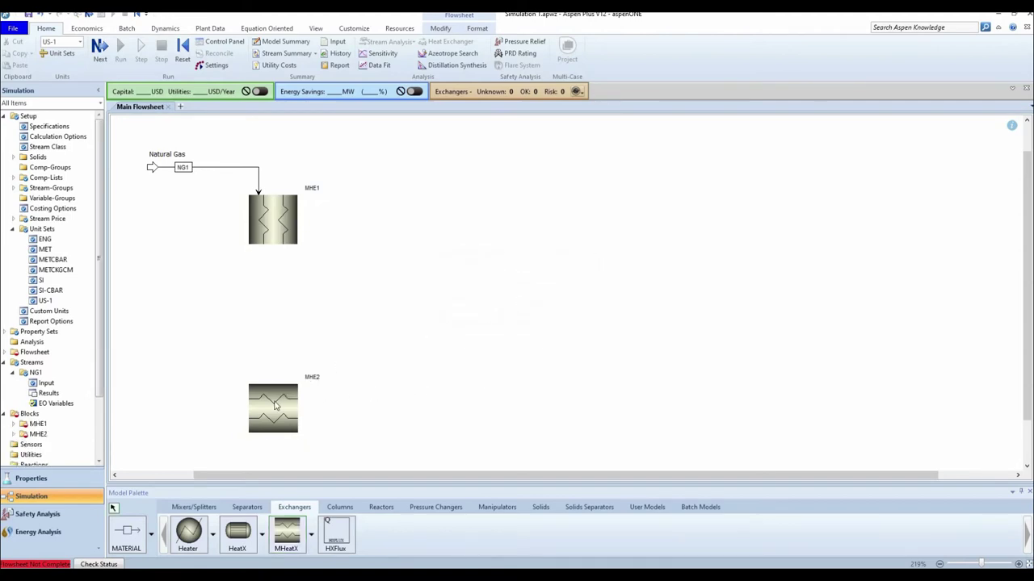
# Rotate the MHE2 exchanger icon to the right so its flow passages run vertically
pyautogui.rightClick(274, 400)
pyautogui.moveTo(342, 369)
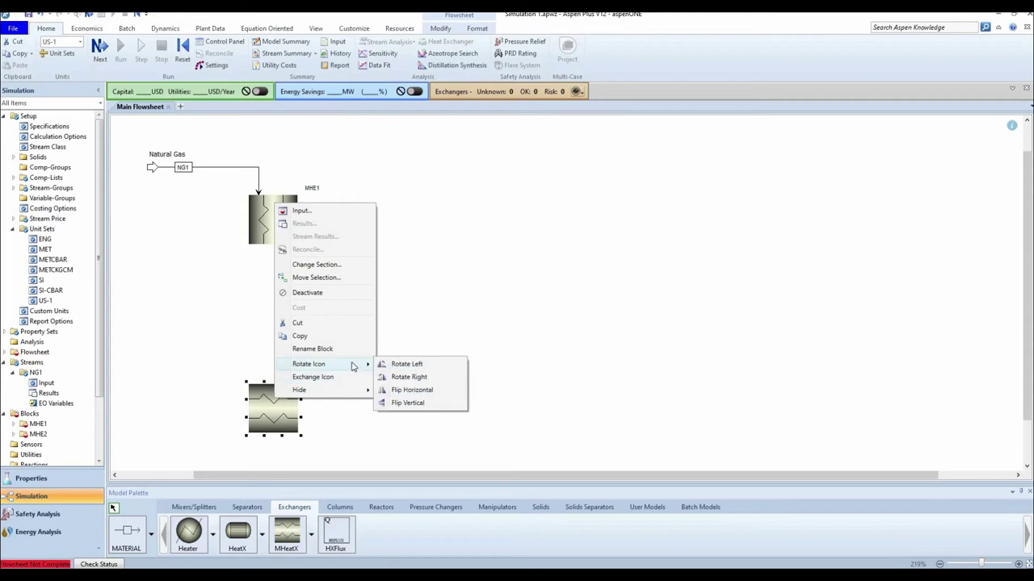
pyautogui.click(410, 377)
# Add material stream NG2 from the hot product port beneath MHE1 to the hot feed port atop MHE2
pyautogui.click(127, 533)
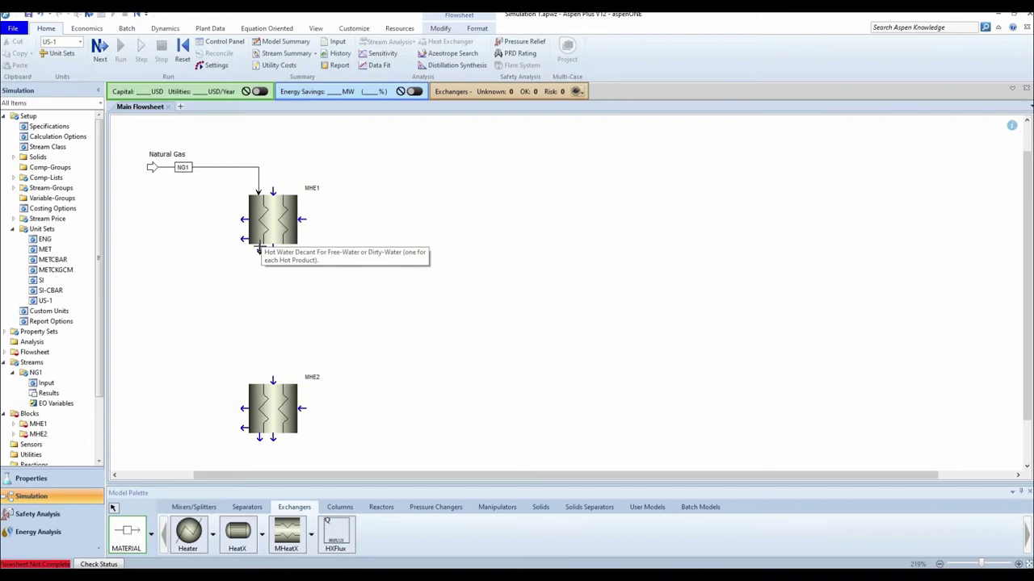
pyautogui.click(273, 248)
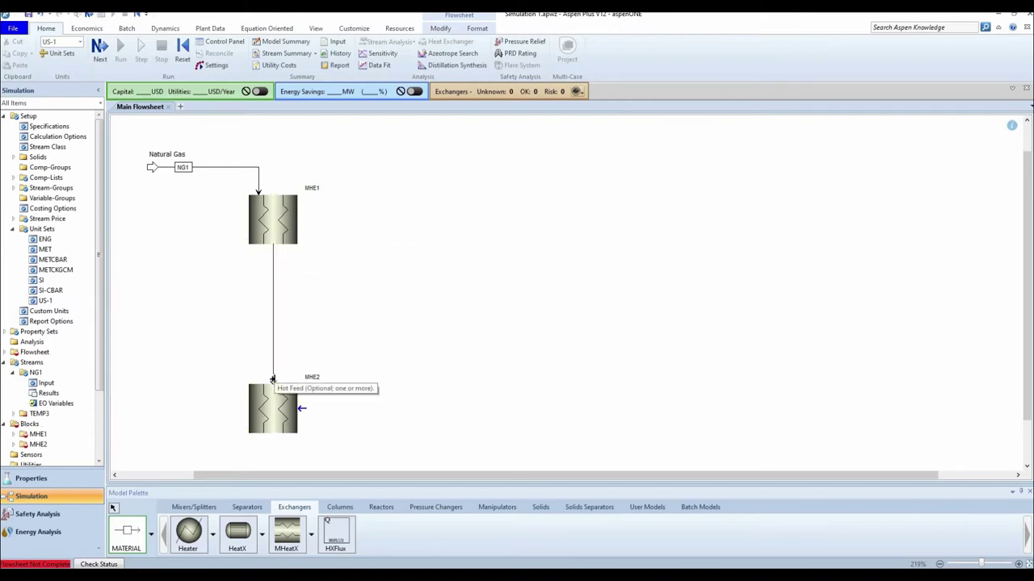
pyautogui.click(272, 379)
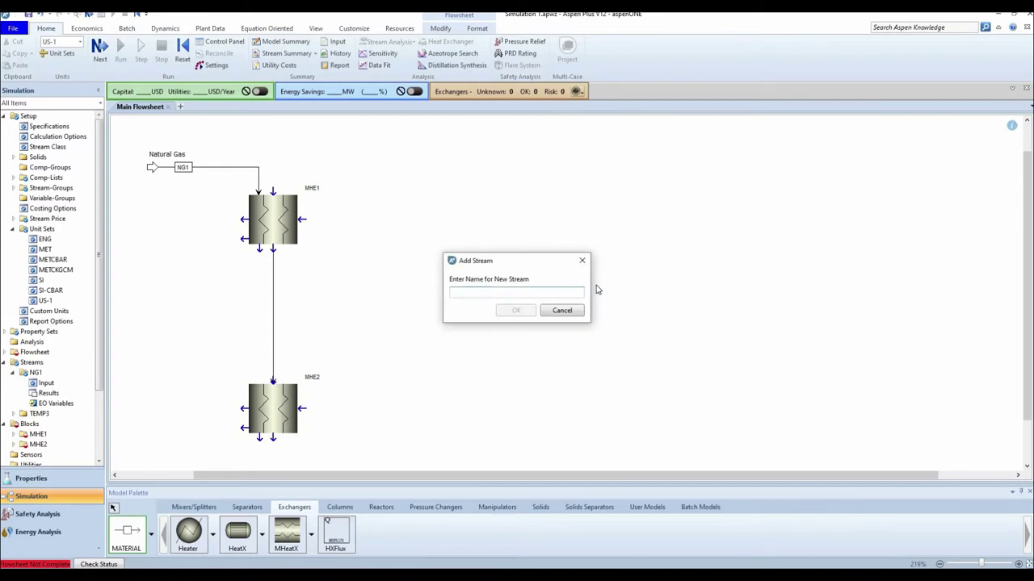
pyautogui.write('NG2')
pyautogui.click(524, 314)
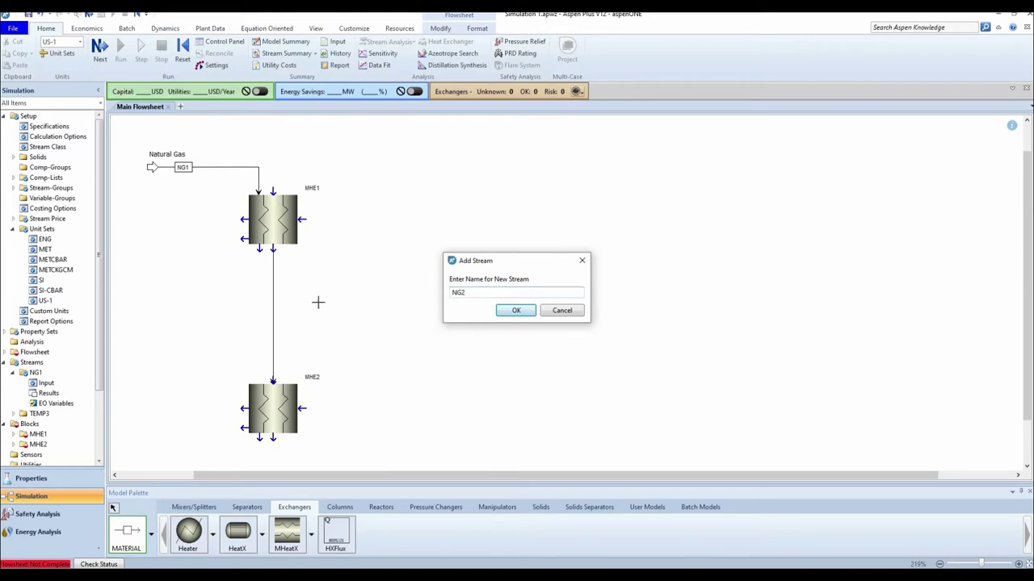
# Shift both ends of stream NG2 toward the left sides of MHE1 and MHE2, keeping the line vertical
pyautogui.rightClick(273, 255)
pyautogui.moveTo(263, 246); pyautogui.dragTo(257, 247)
pyautogui.moveTo(273, 383); pyautogui.dragTo(255, 379)
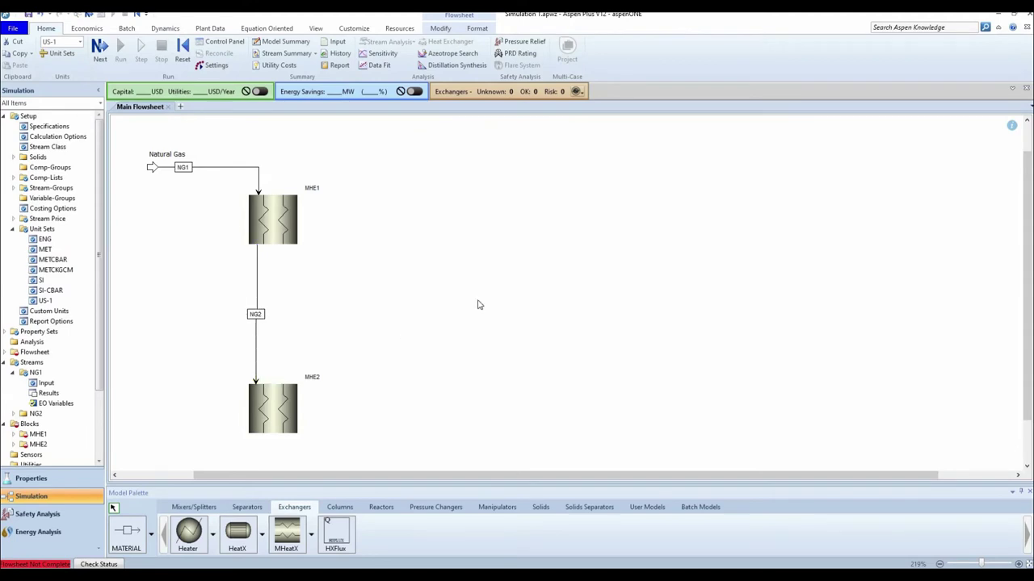
# Place a Valve block with the plain bow-tie icon below and to the right of MHE2, named VLV-101
pyautogui.click(1026, 467)
pyautogui.moveTo(1026, 469); pyautogui.dragTo(1027, 469)
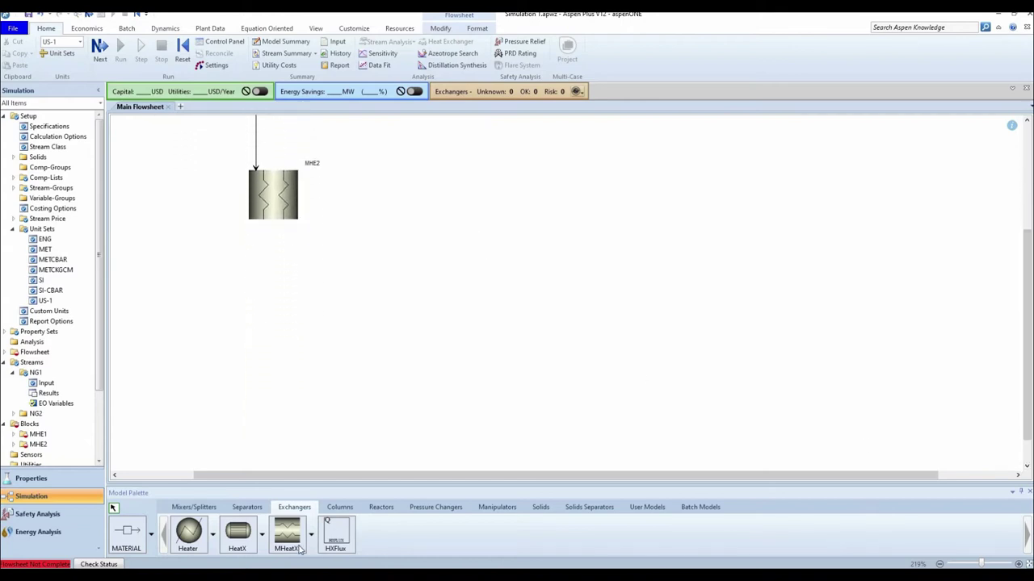
pyautogui.click(440, 508)
pyautogui.click(360, 534)
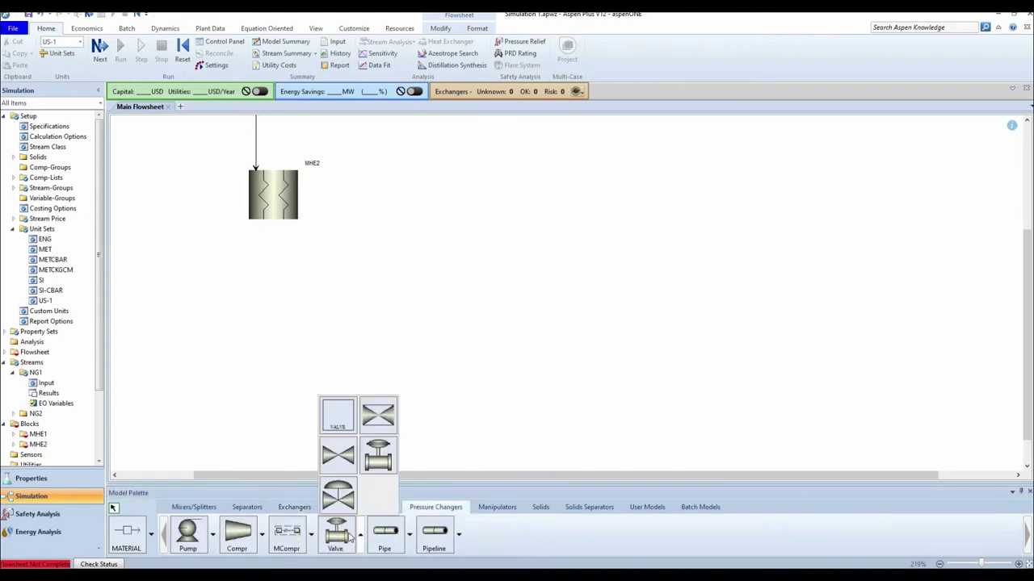
pyautogui.click(348, 464)
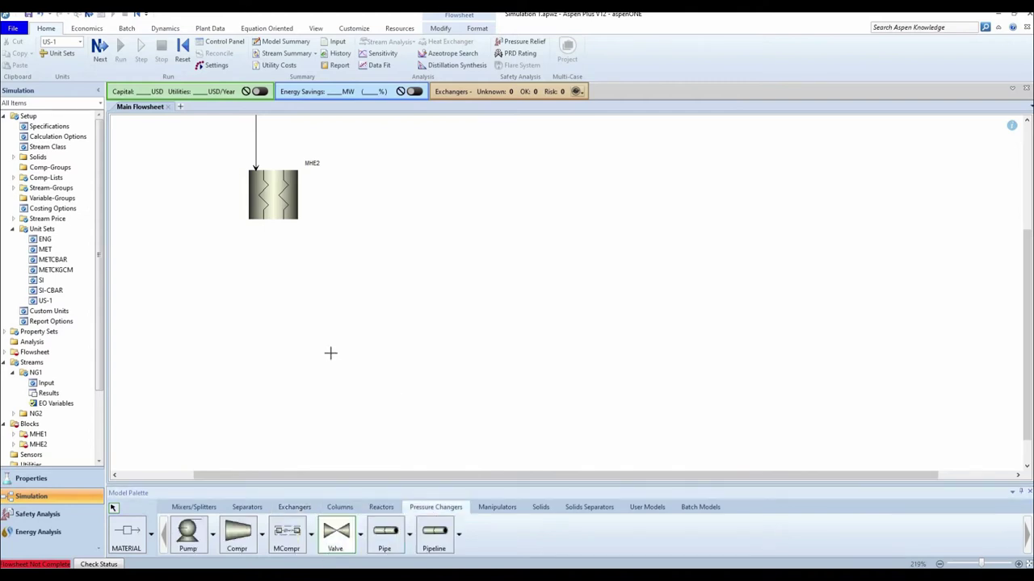
pyautogui.click(380, 377)
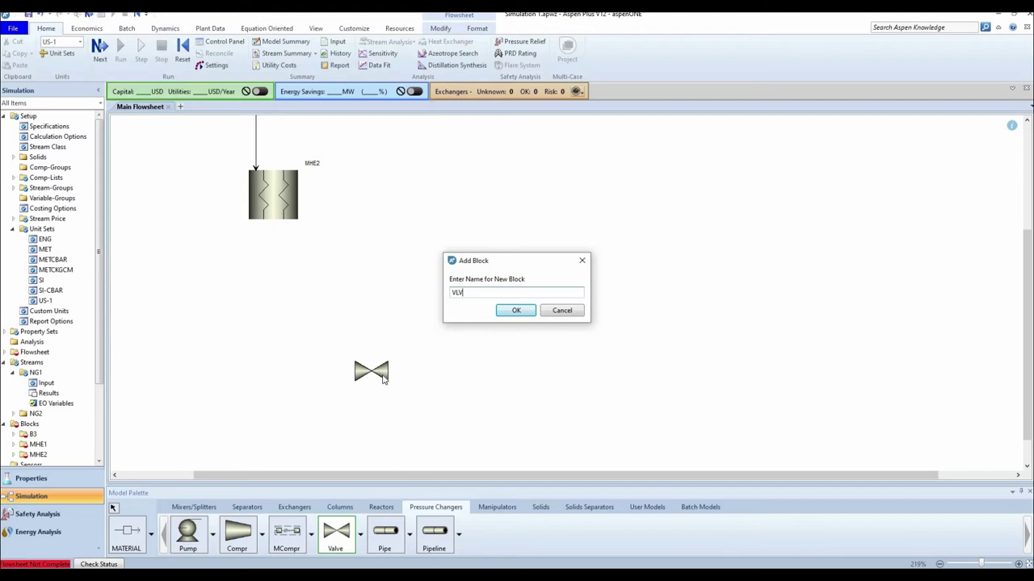
pyautogui.write('VLV-101')
pyautogui.click(517, 310)
# Add material stream NG3 from MHE2's hot product port to the VLV-101 inlet and shift its start toward MHE2's left side
pyautogui.click(126, 533)
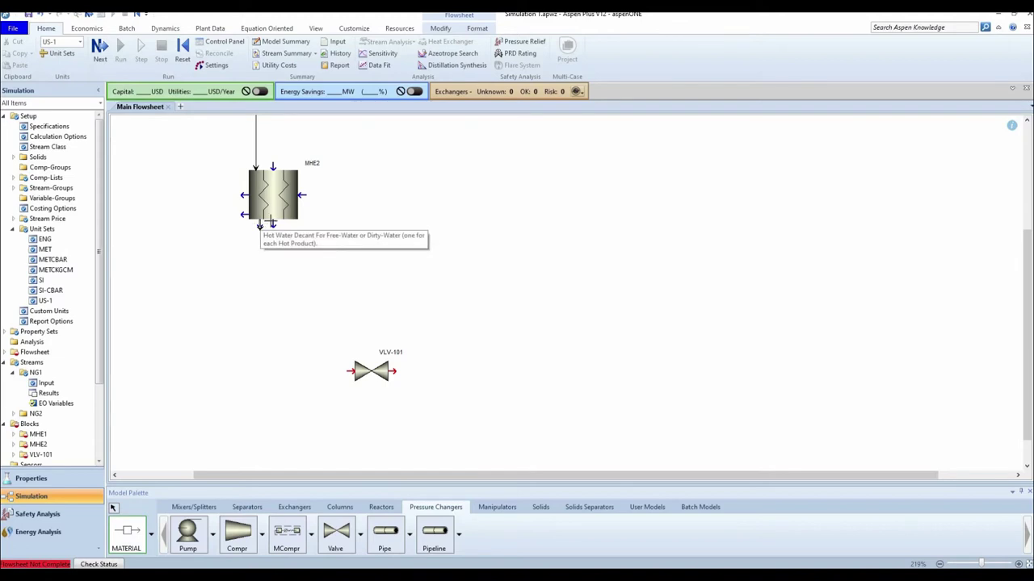
pyautogui.click(273, 224)
pyautogui.click(350, 371)
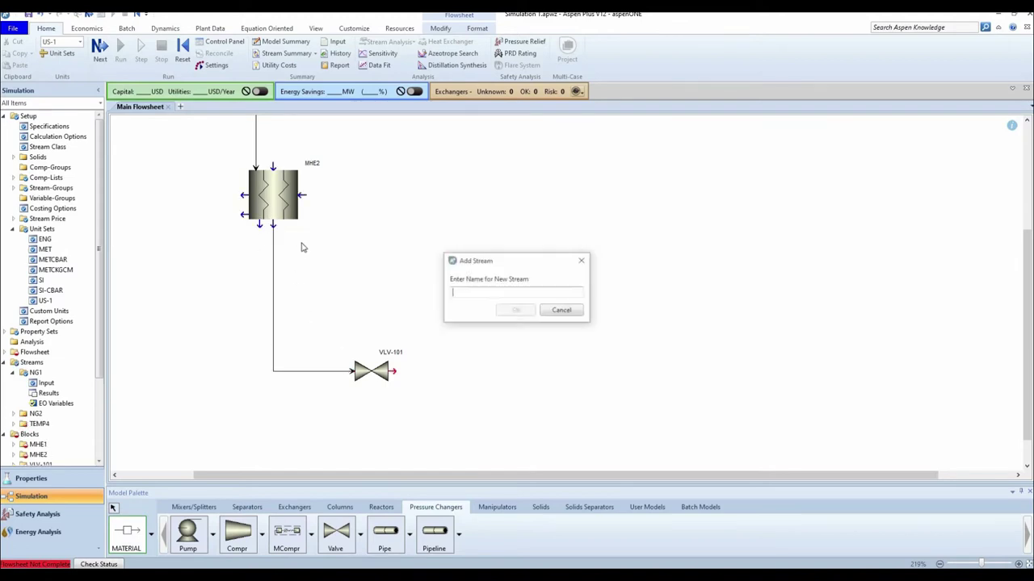
pyautogui.write('NG3')
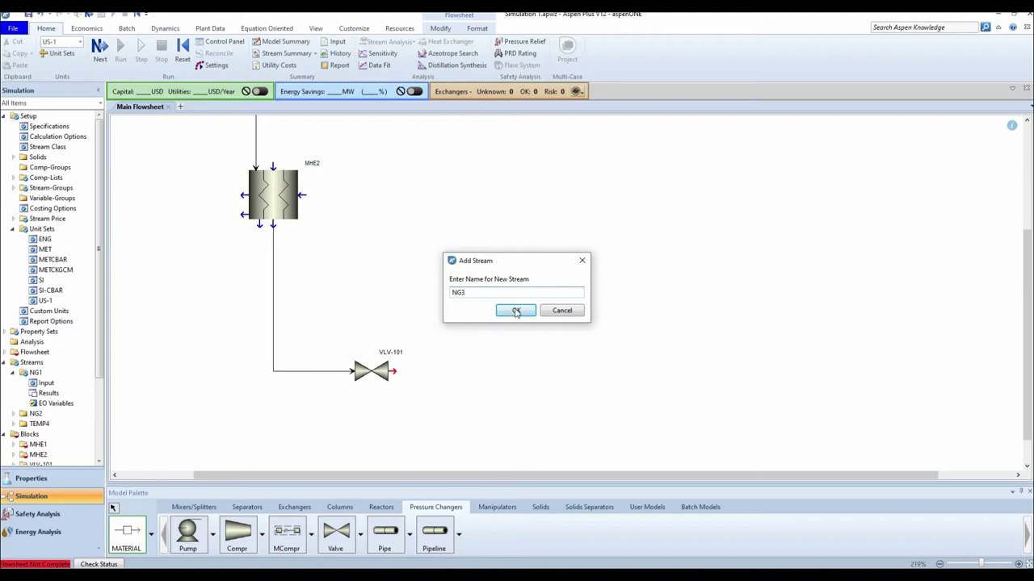
pyautogui.click(516, 311)
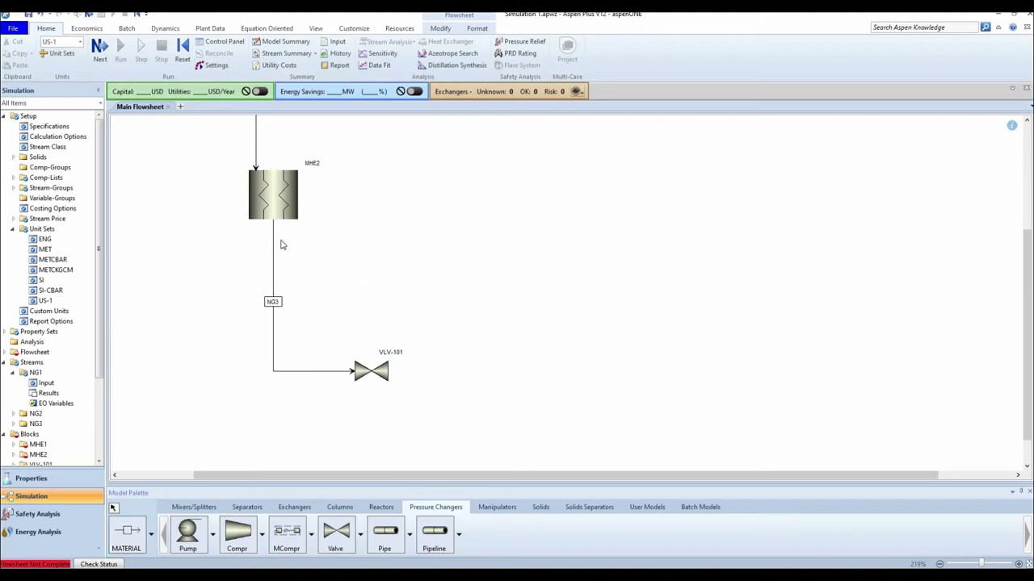
pyautogui.moveTo(273, 225); pyautogui.dragTo(257, 226)
# Add a short horizontal outlet stream named NG4 from the VLV-101 product port
pyautogui.click(129, 537)
pyautogui.click(389, 370)
pyautogui.click(461, 371)
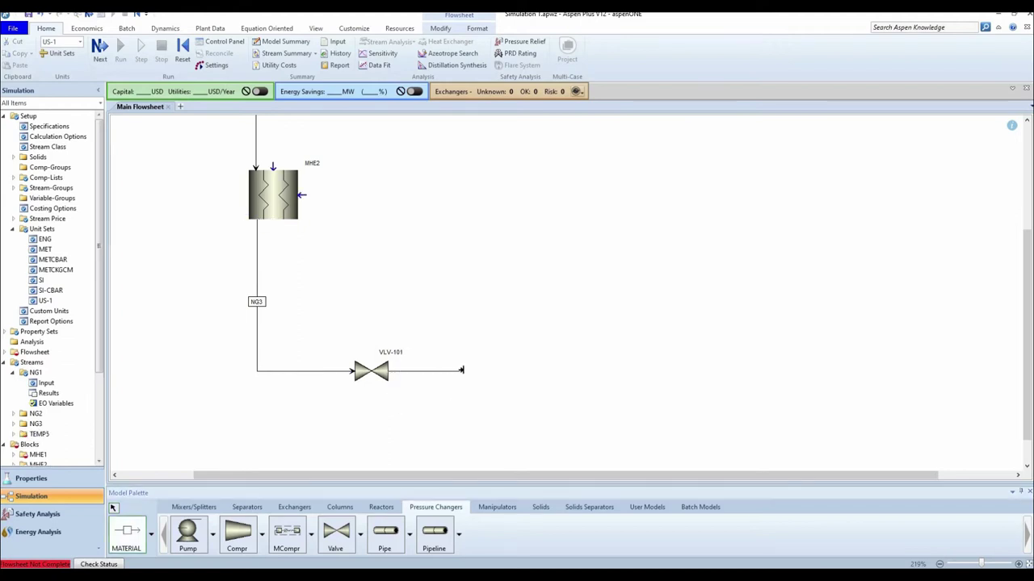
pyautogui.write('N')
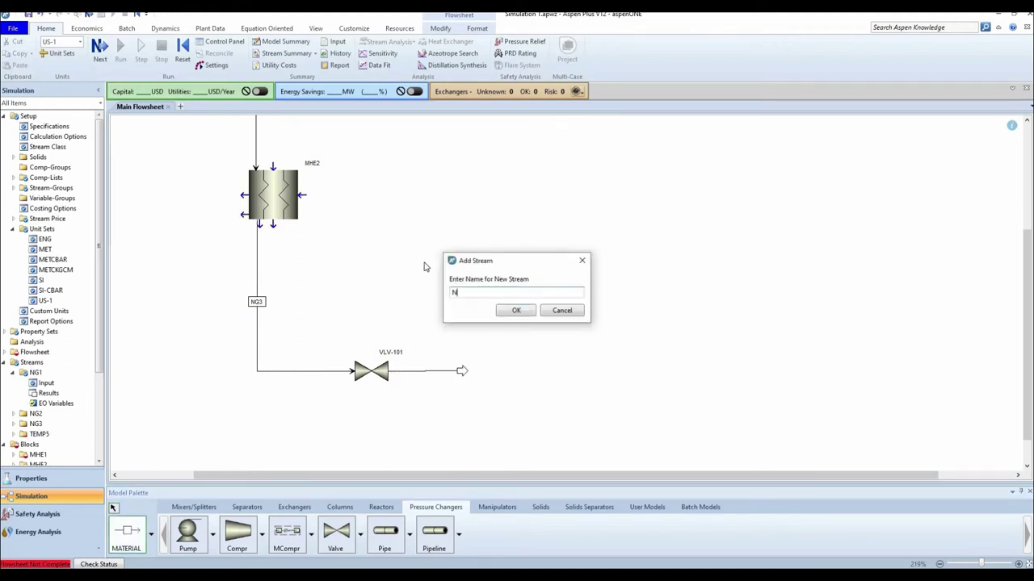
pyautogui.write('G4')
pyautogui.click(519, 311)
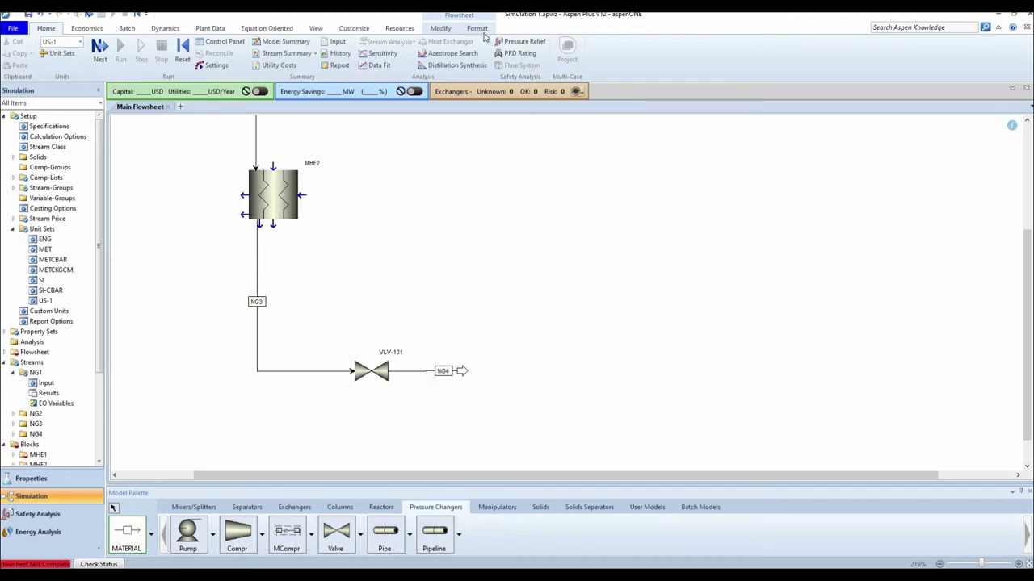
# Add the text label "Liquefied Natural Gas" just above stream NG4
pyautogui.click(480, 31)
pyautogui.press('Escape')
pyautogui.click(129, 54)
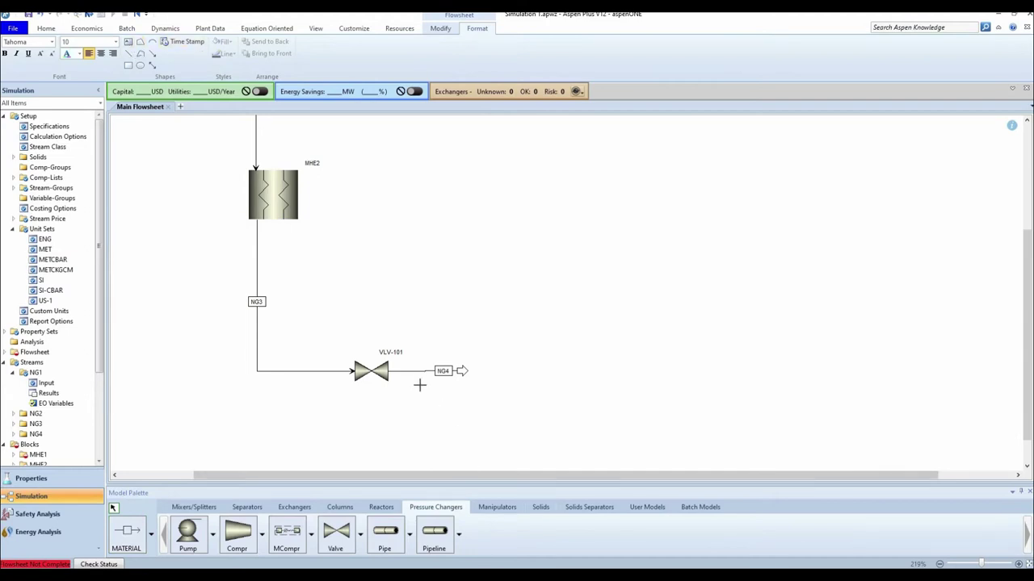
pyautogui.click(434, 357)
pyautogui.write('ural Gas')
pyautogui.click(632, 302)
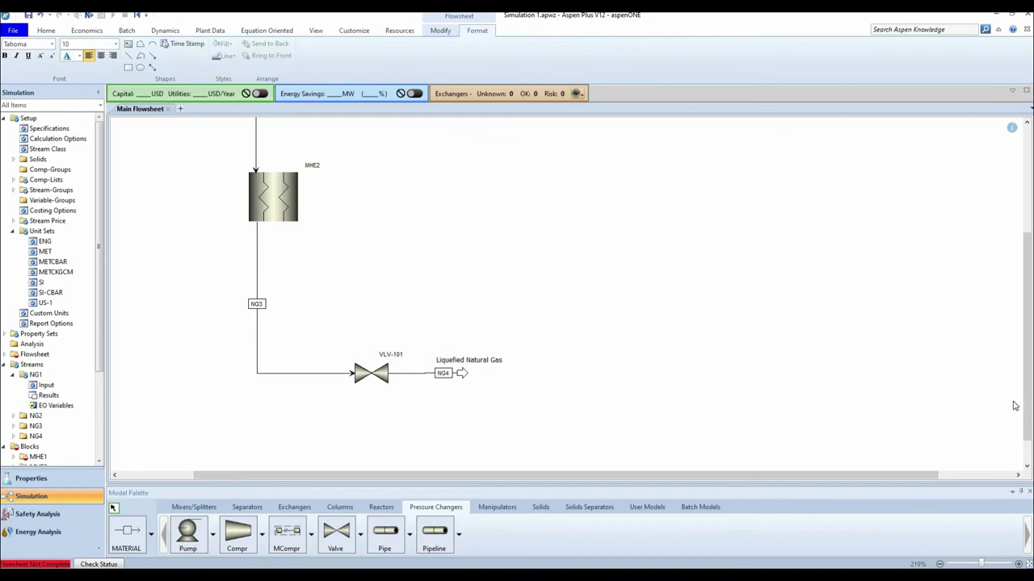
# Place a Compr compressor block named K-101 to the right of MHE1
pyautogui.moveTo(1027, 388); pyautogui.dragTo(1027, 306)
pyautogui.scroll(1, 565, 291)
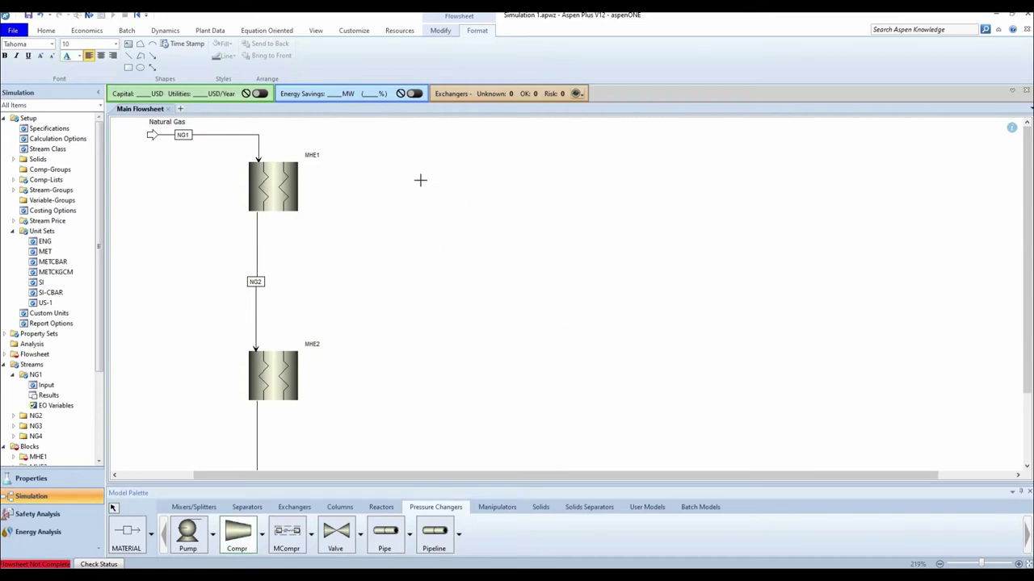
pyautogui.click(473, 182)
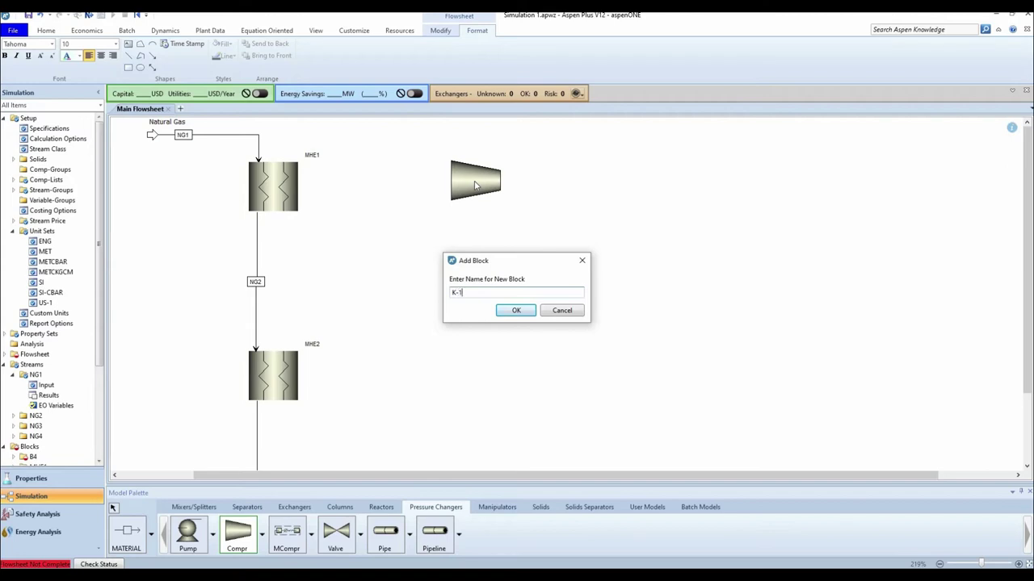
pyautogui.click(516, 310)
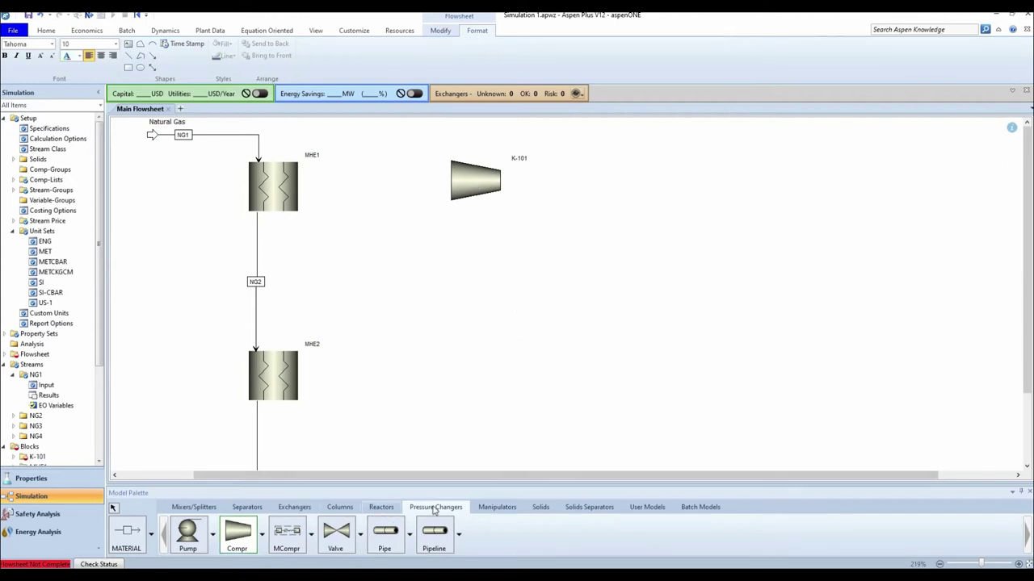
# Place a Heater block named E-101 below and to the right of compressor K-101
pyautogui.click(297, 509)
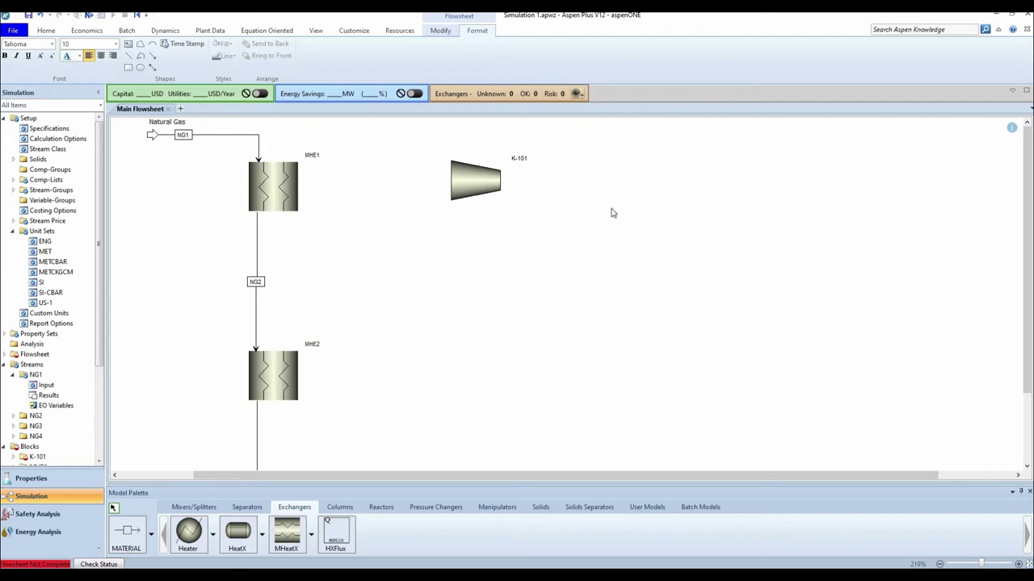
pyautogui.click(194, 542)
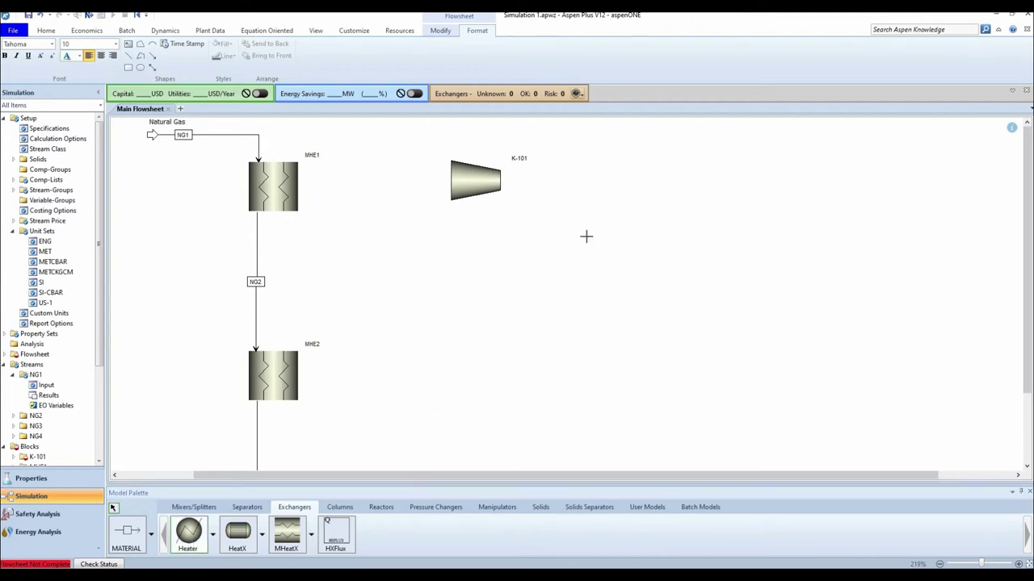
pyautogui.click(582, 240)
pyautogui.write('E101')
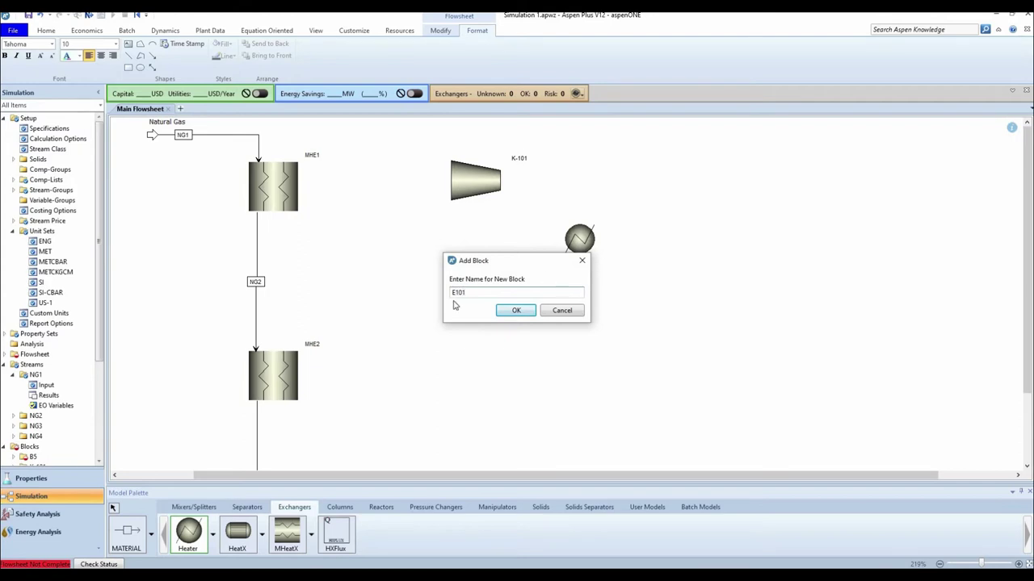
pyautogui.click(517, 312)
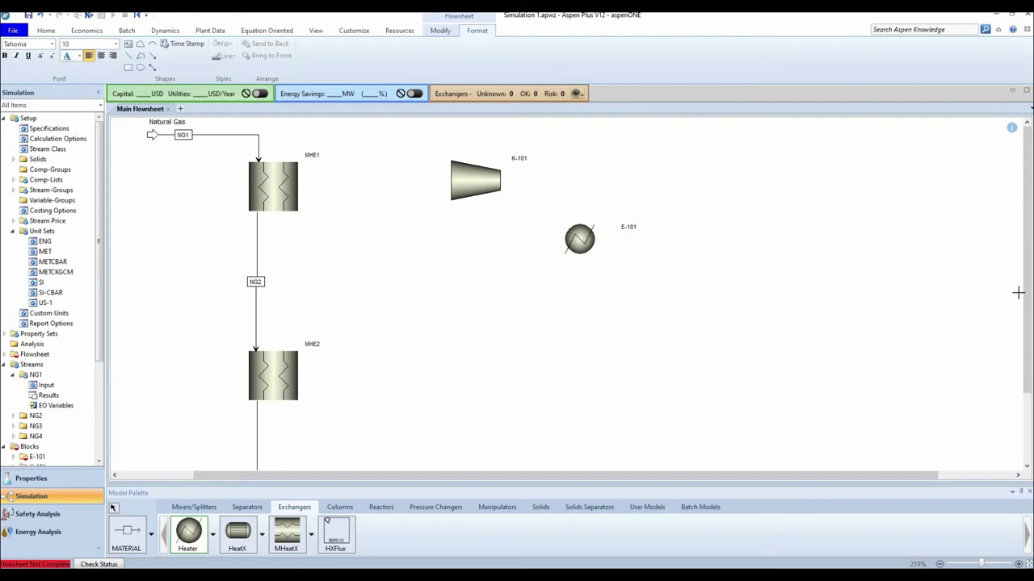
# Add feed stream 1 from an open point up and to the left of K-101 into the compressor's feed port
pyautogui.click(127, 533)
pyautogui.click(370, 135)
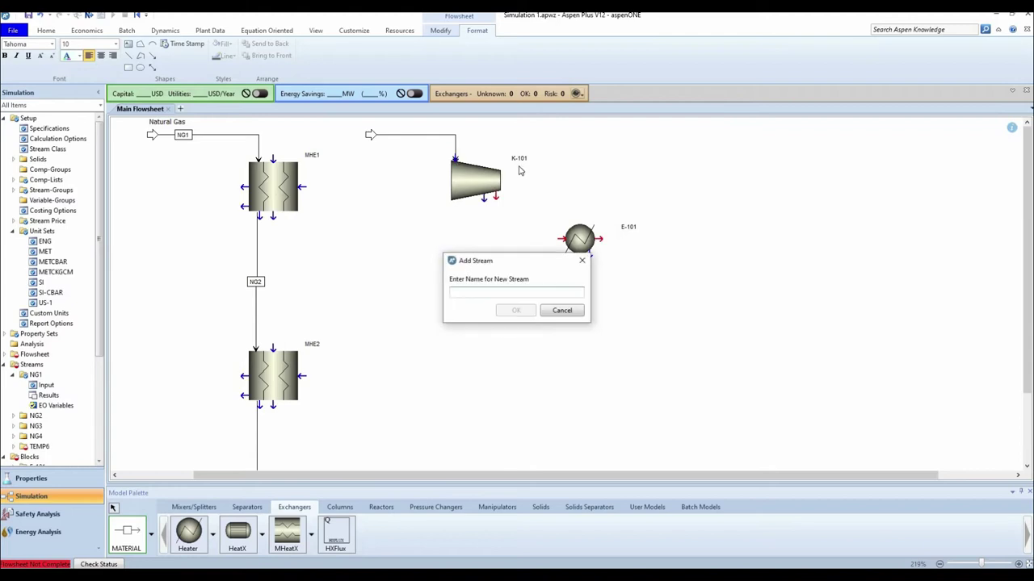
pyautogui.write('1')
pyautogui.click(515, 310)
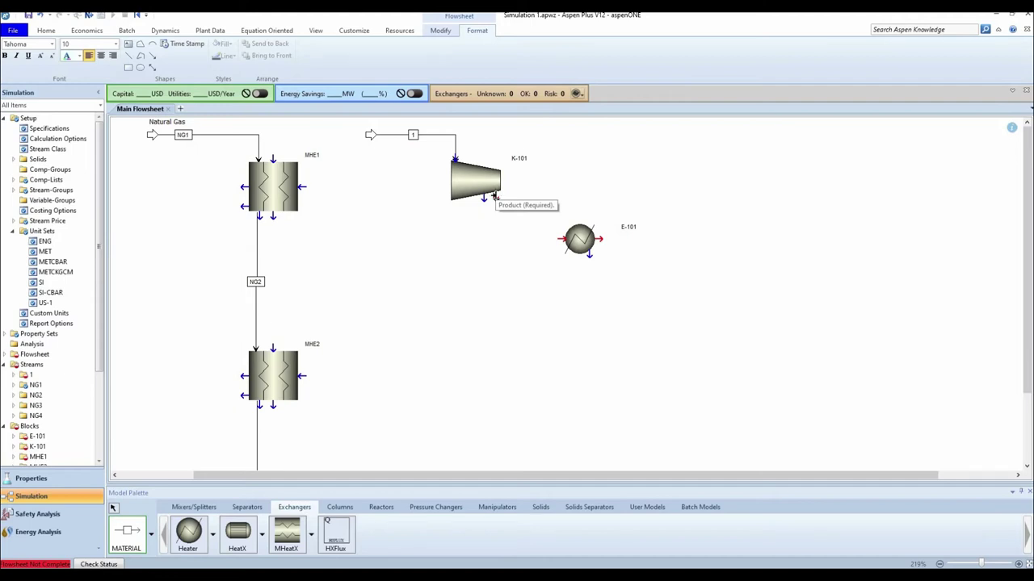
# Connect the required product port of K-101 to the feed port of E-101 with material stream 7
pyautogui.click(495, 197)
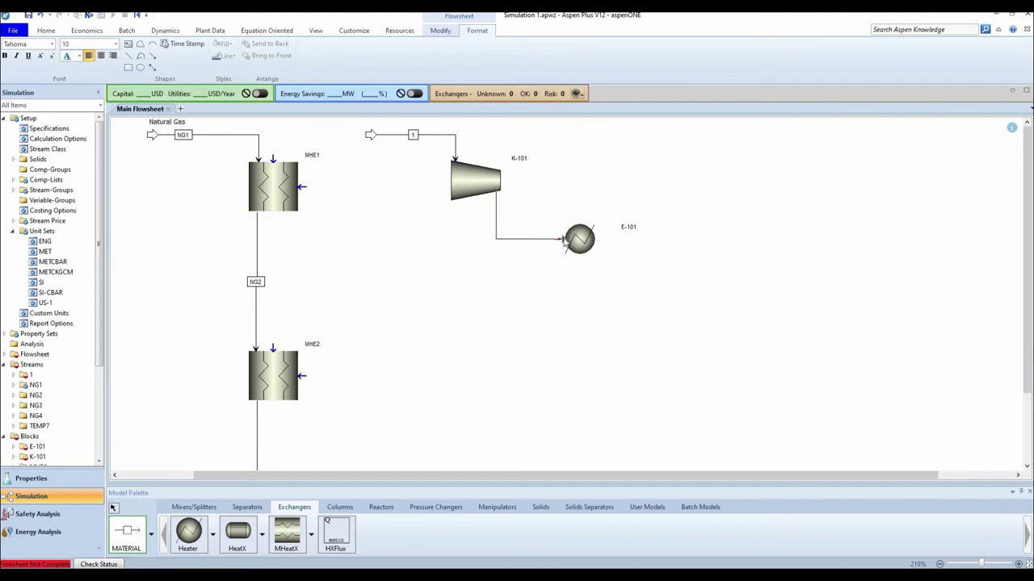
pyautogui.click(563, 239)
pyautogui.write('7')
pyautogui.click(515, 310)
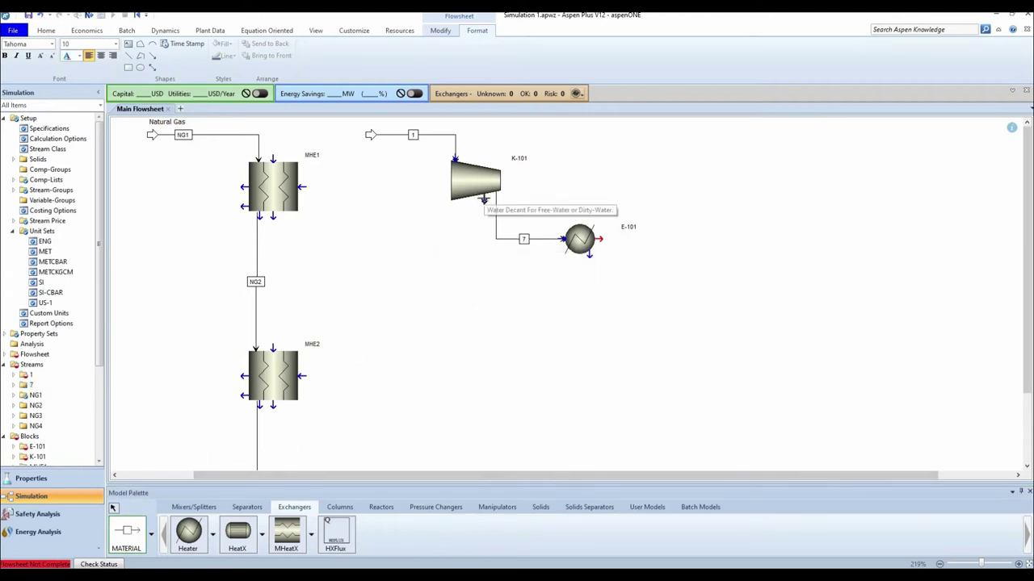
# Add a horizontal outlet stream named 8 from the product port of E-101 and stop inserting streams
pyautogui.click(600, 239)
pyautogui.click(688, 237)
pyautogui.click(688, 237)
pyautogui.write('8')
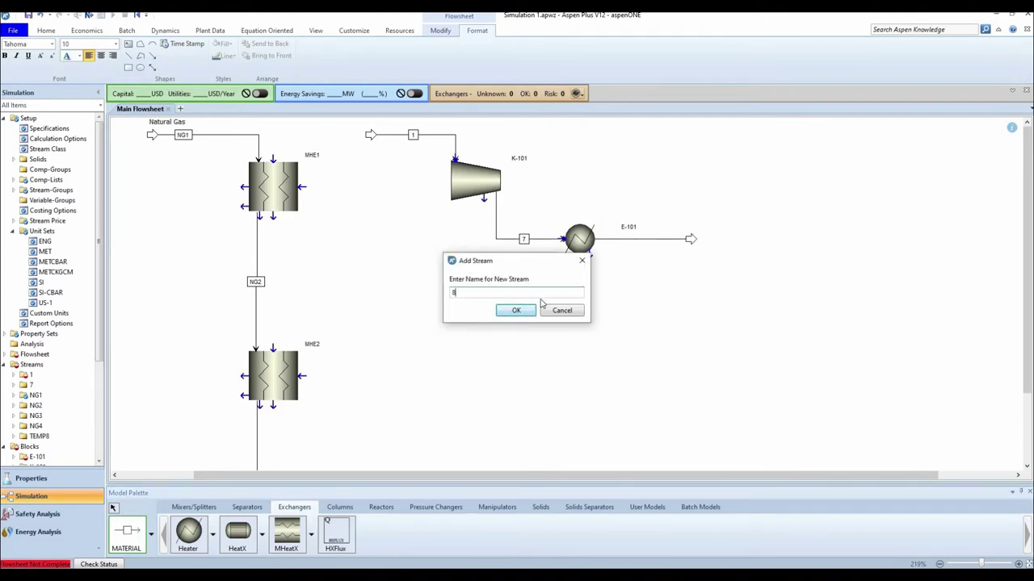
pyautogui.click(516, 310)
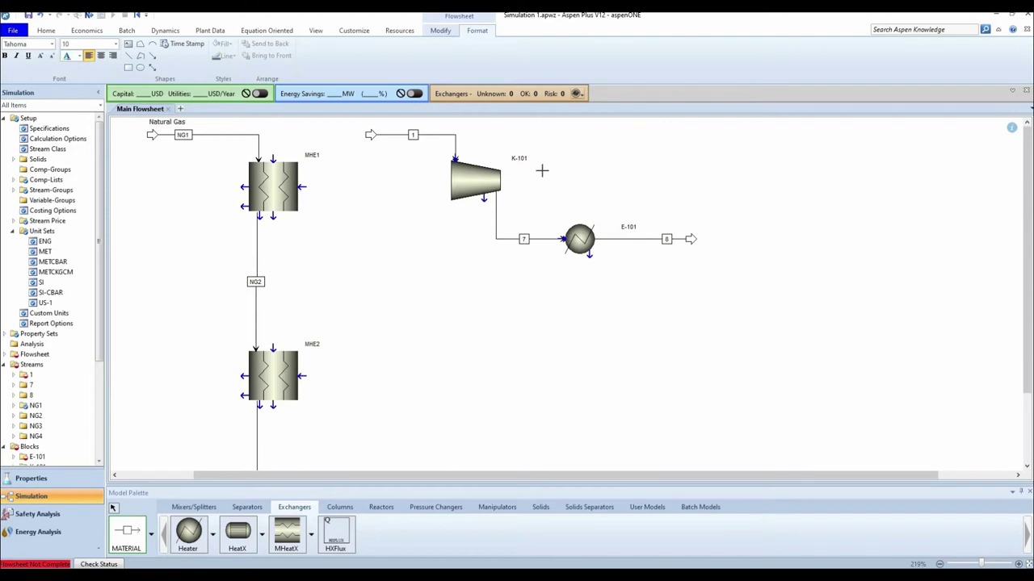
pyautogui.press('Escape')
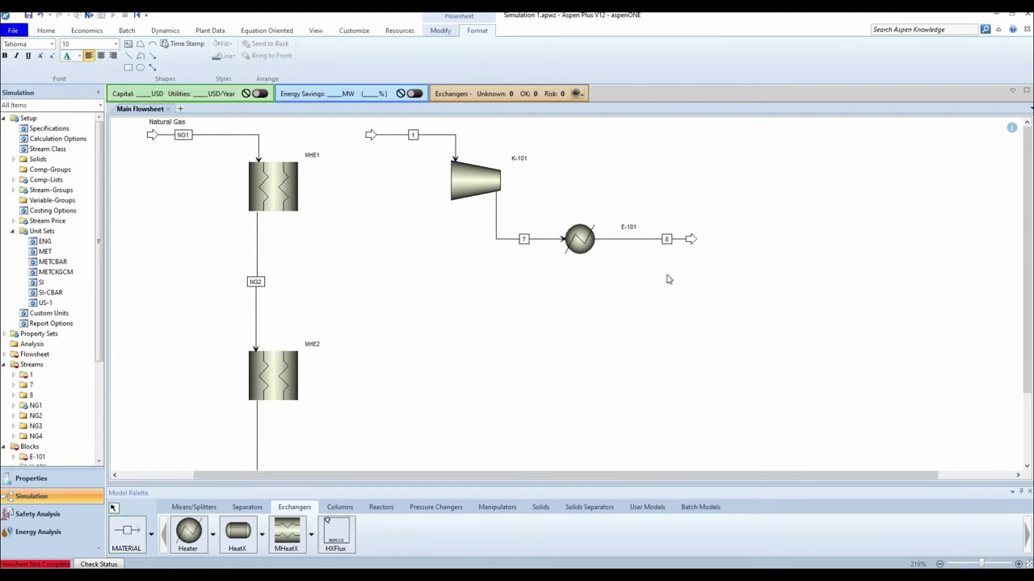
# Open the specifications of feed stream 1 and set its composition basis to Mole-Frac
pyautogui.click(433, 134)
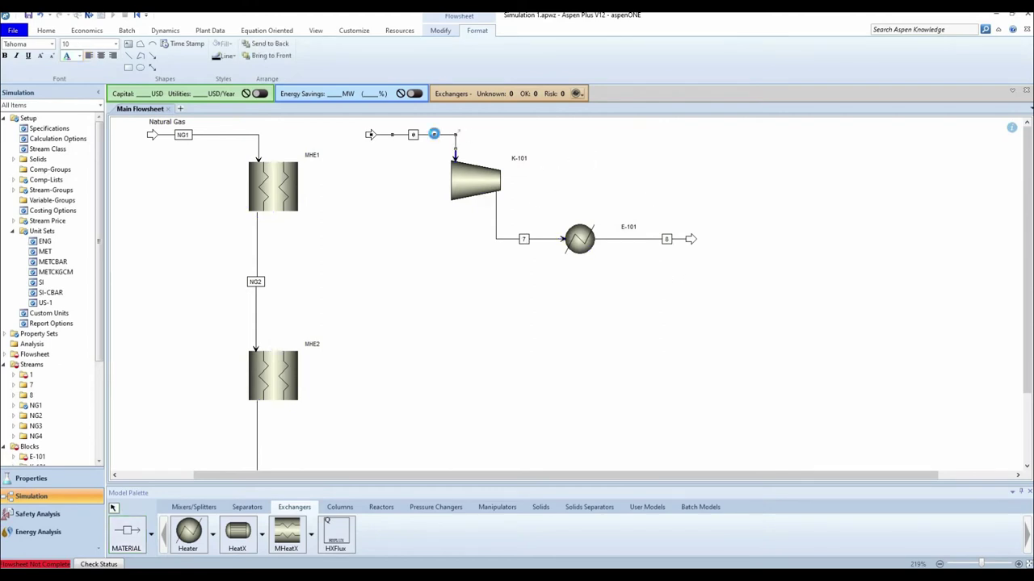
pyautogui.doubleClick(435, 138)
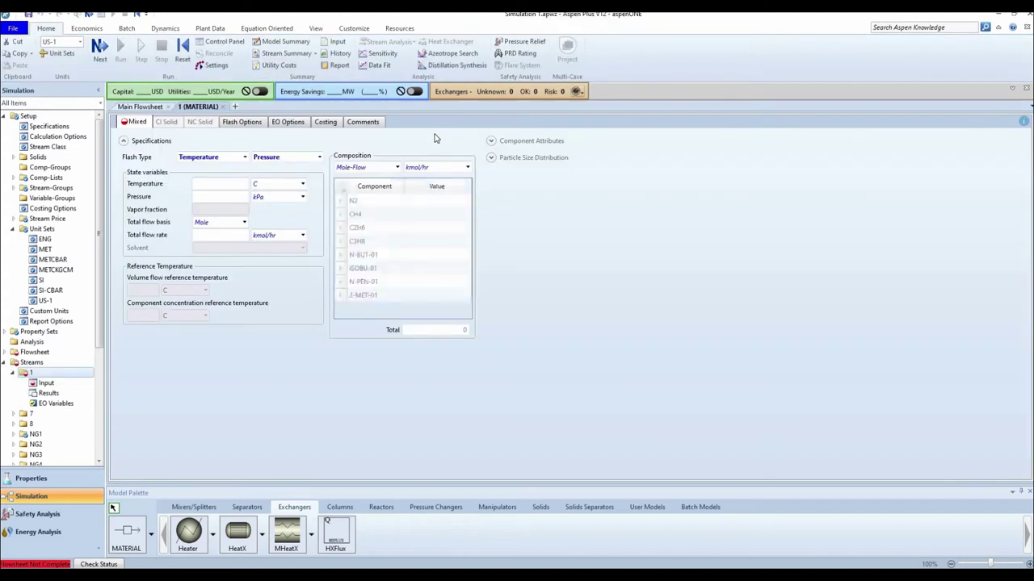
pyautogui.click(430, 201)
pyautogui.click(396, 167)
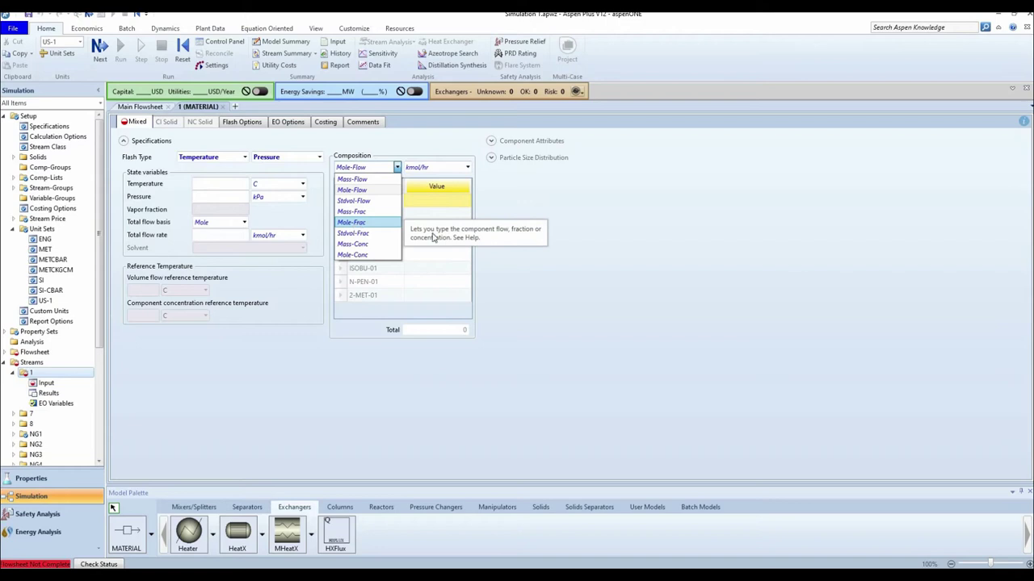
pyautogui.click(359, 222)
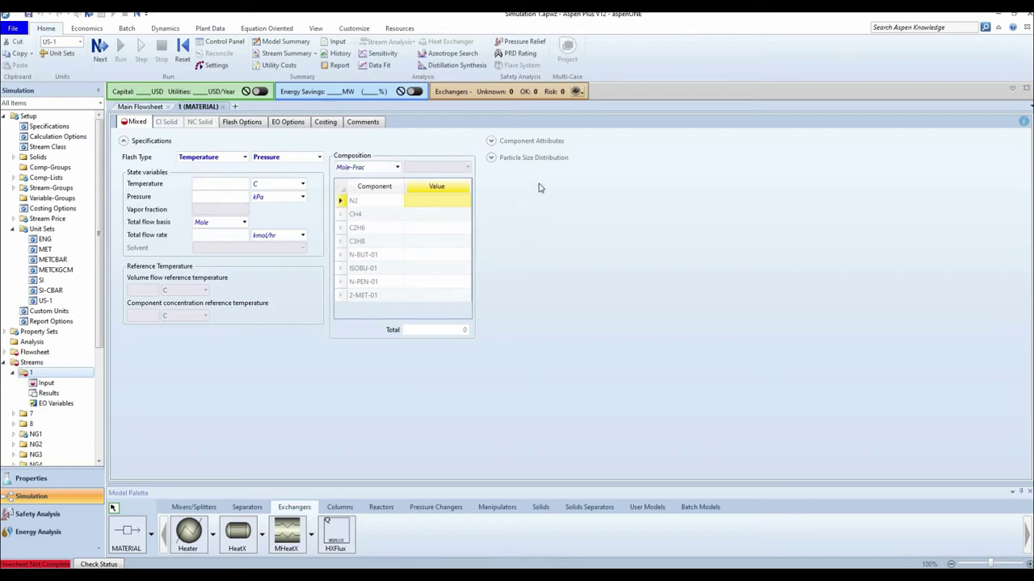
# Enter stream 1 mole fractions of 0.0715 for N2, 0.2137 for CH4 and 0.42 for C2H6
pyautogui.write('0.0715')
pyautogui.press('Return')
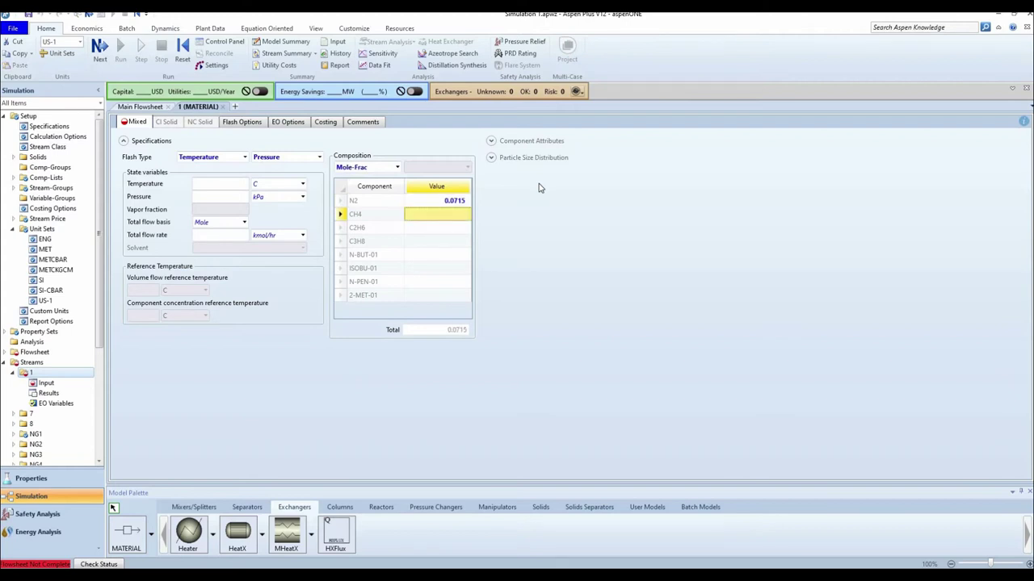
pyautogui.write('0.21')
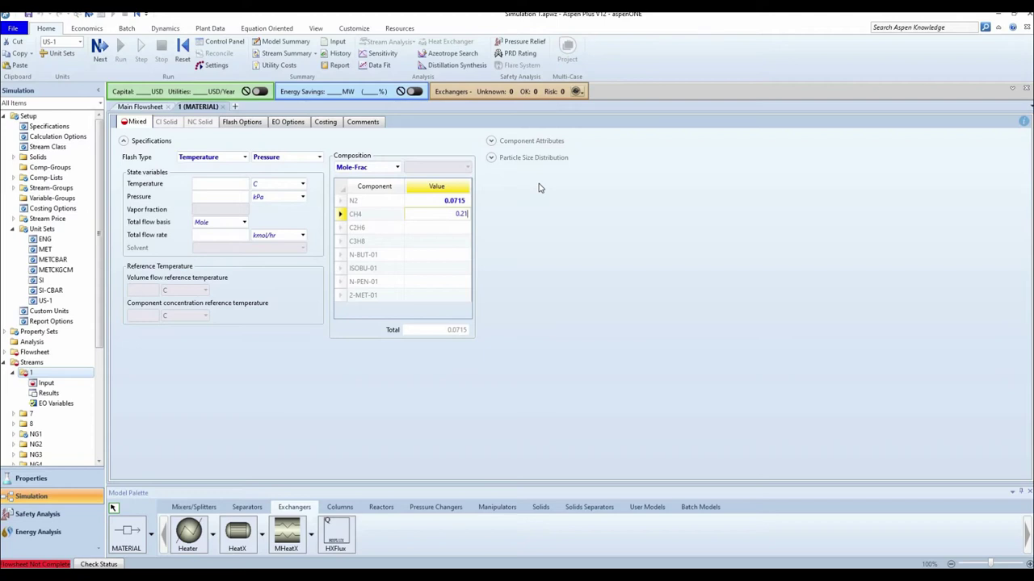
pyautogui.write('37')
pyautogui.press('Return')
pyautogui.write('0')
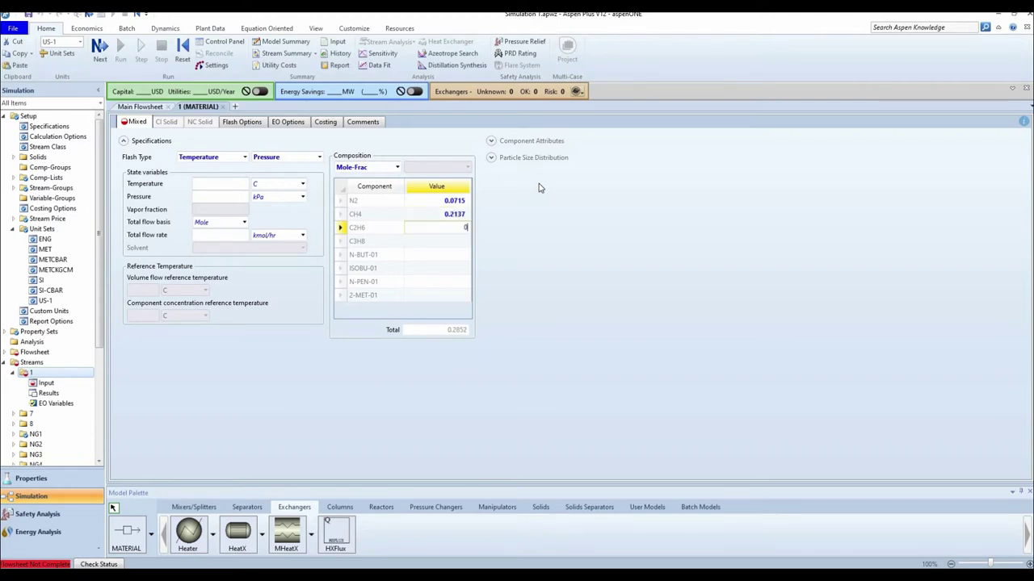
pyautogui.write('.42')
pyautogui.press('Return')
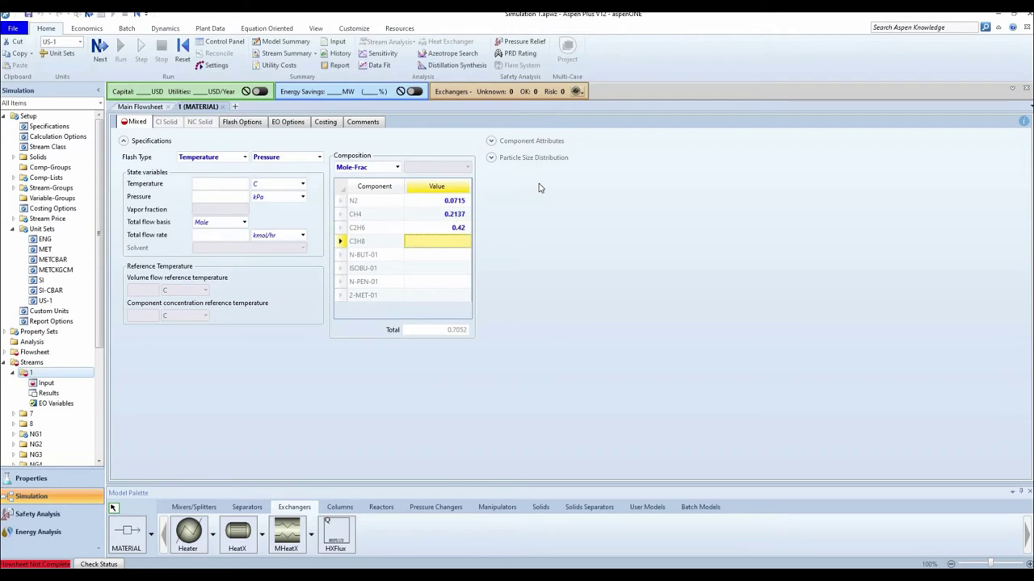
# Leave C3H8 empty and enter mole fractions of 0.2918 for N-BUT-01 and 0.003 for ISOBU-01
pyautogui.press('Return')
pyautogui.write('0.2918')
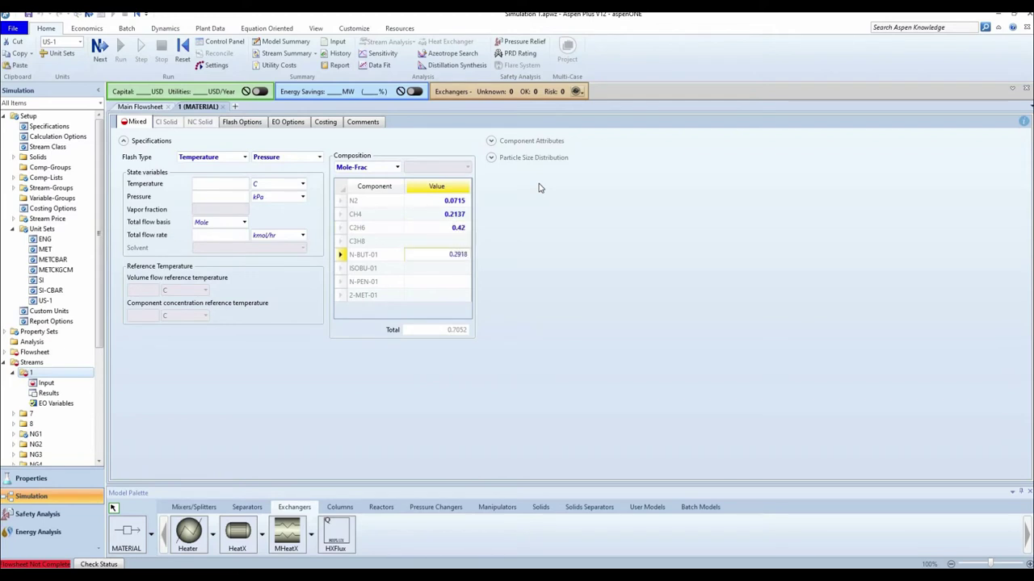
pyautogui.press('Return')
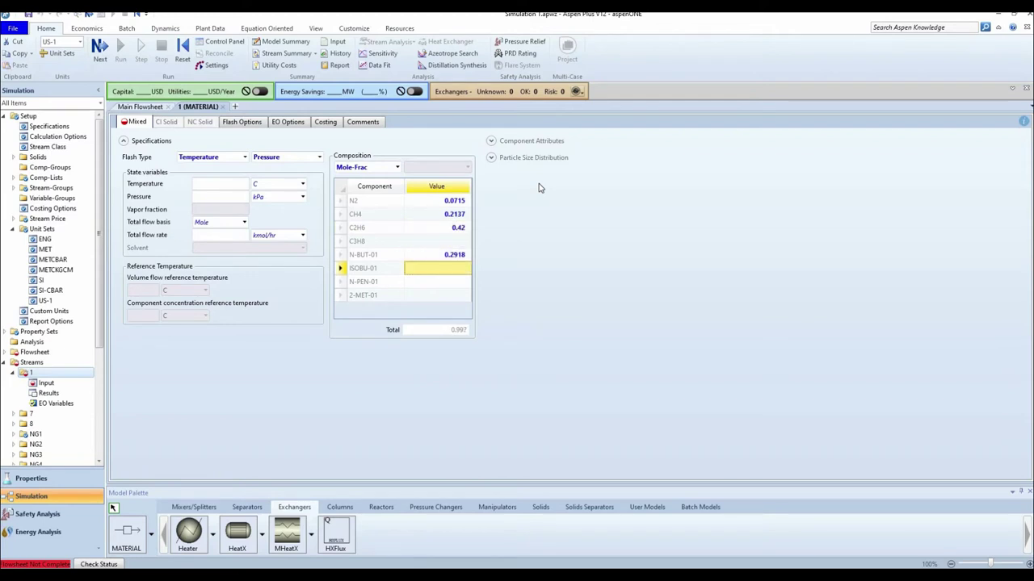
pyautogui.write('0.003')
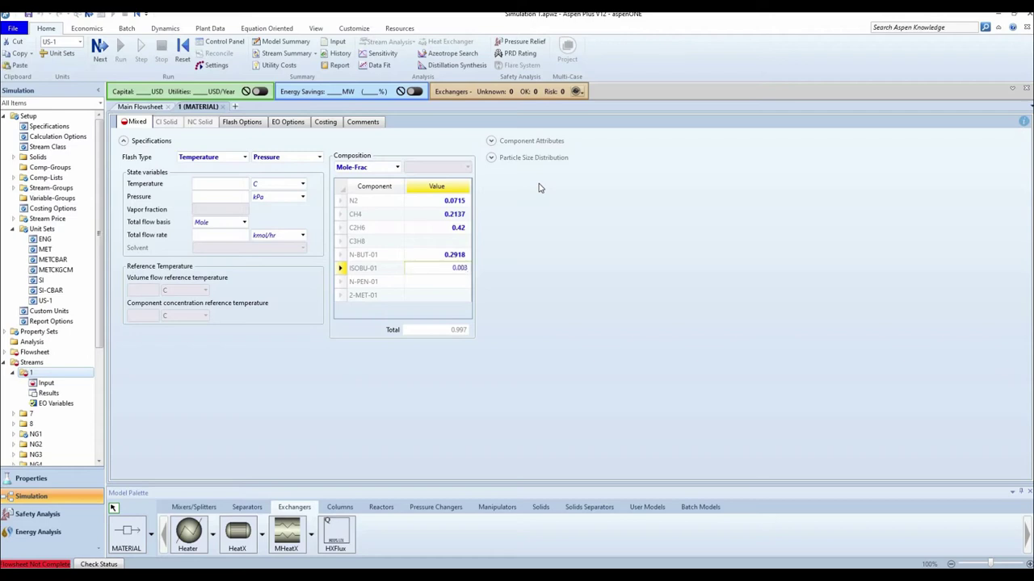
pyautogui.press('Return')
# Set stream 1 to a total flow of 0.1293 kmol/hr, 30 C and 553.947 kPa, and close its specifications
pyautogui.click(239, 235)
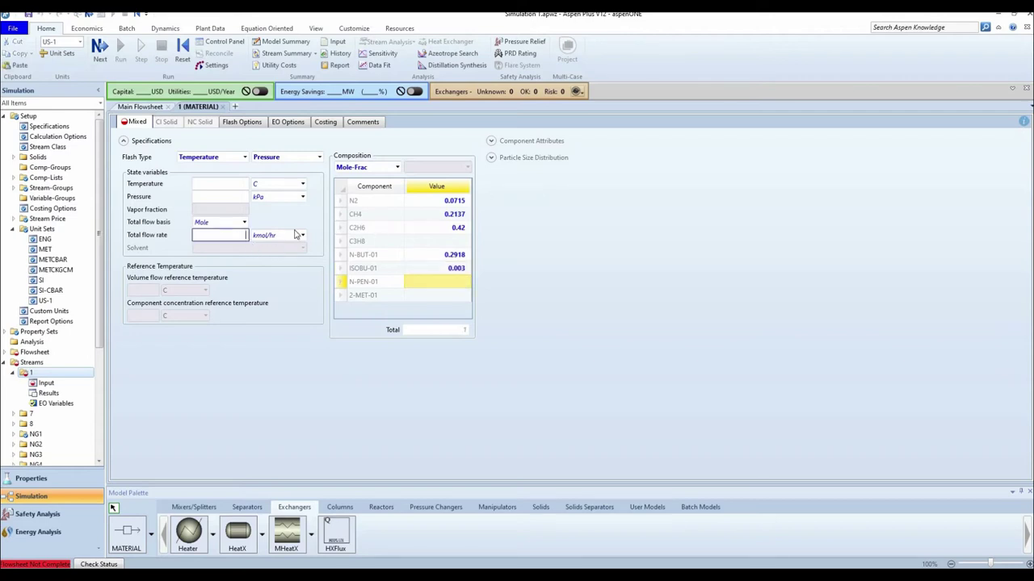
pyautogui.write('0.1293')
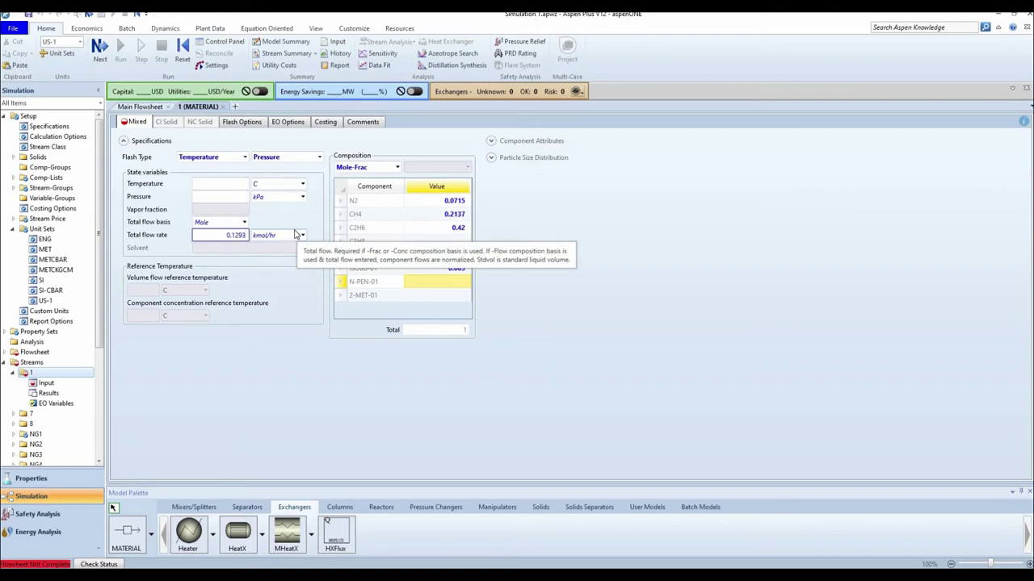
pyautogui.click(235, 183)
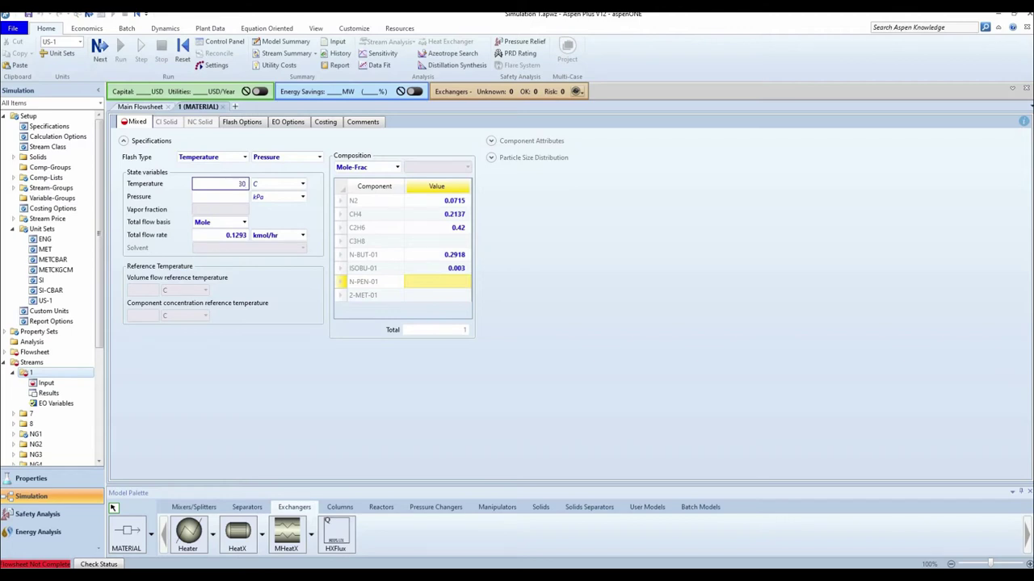
pyautogui.write('30')
pyautogui.click(243, 198)
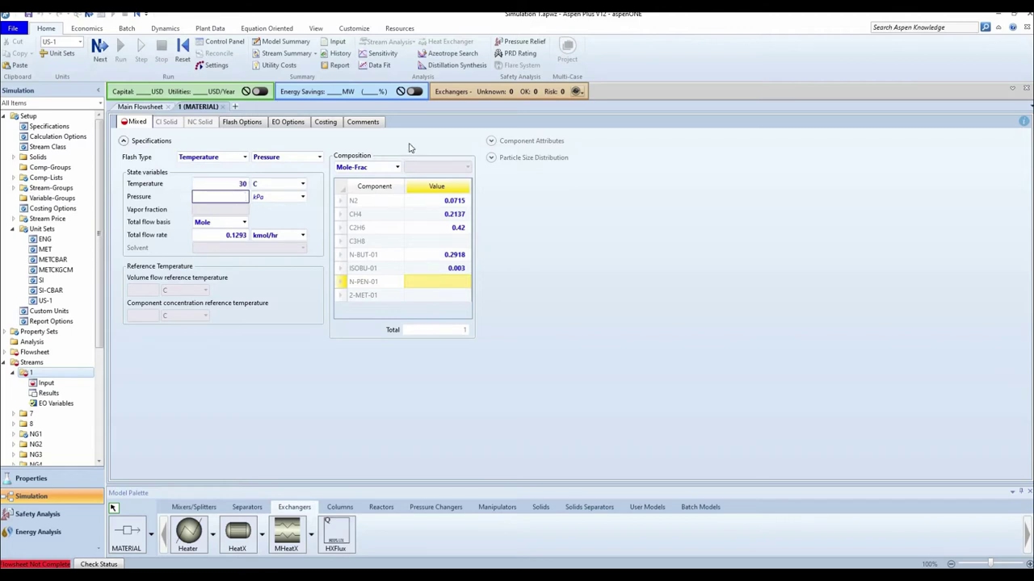
pyautogui.write('553.947')
pyautogui.click(678, 323)
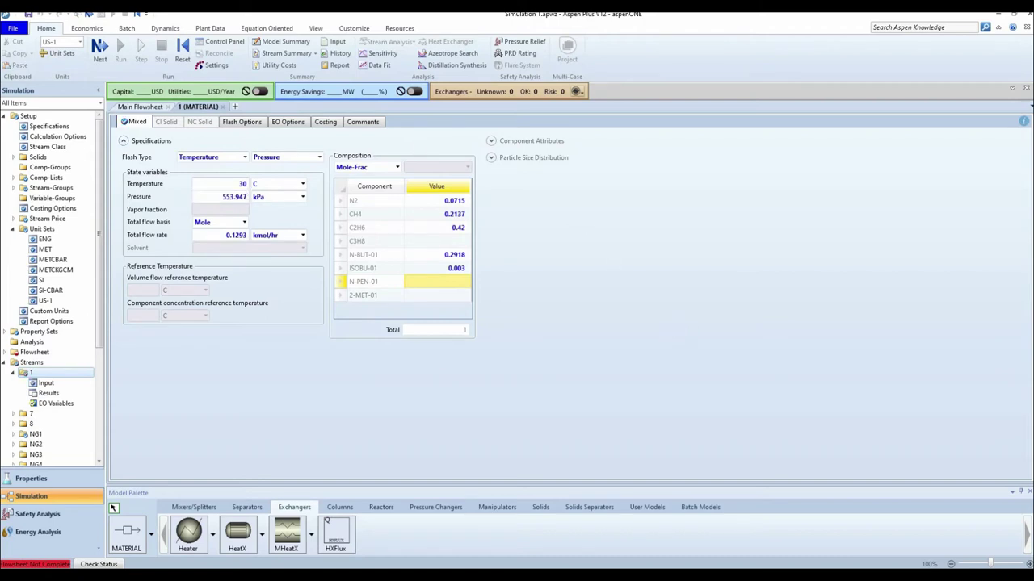
pyautogui.click(223, 107)
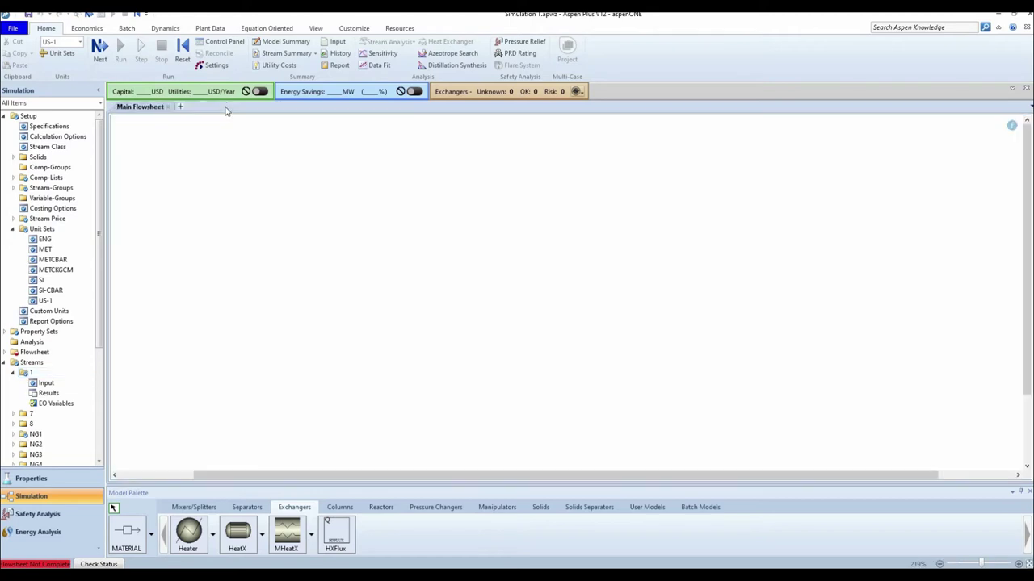
# Add the text label "Mixed refrigerant" above feed stream 1 on the flowsheet
pyautogui.scroll(2, 1027, 123)
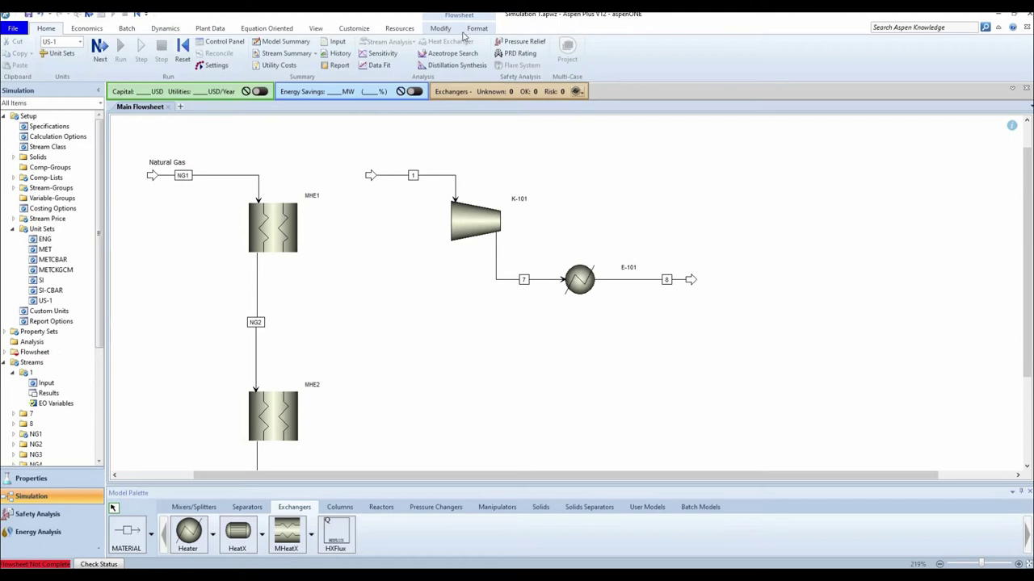
pyautogui.click(475, 28)
pyautogui.click(128, 44)
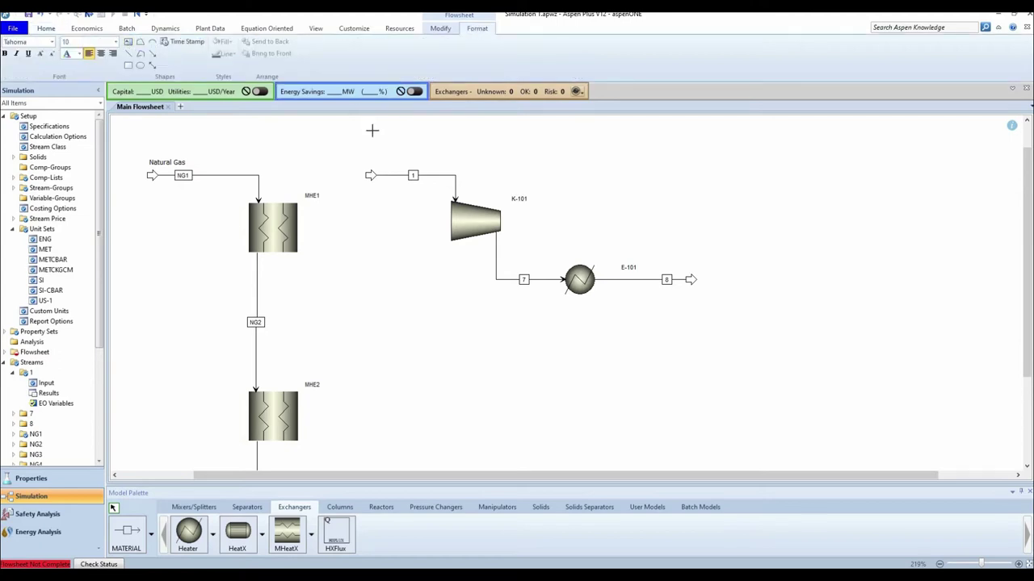
pyautogui.click(369, 153)
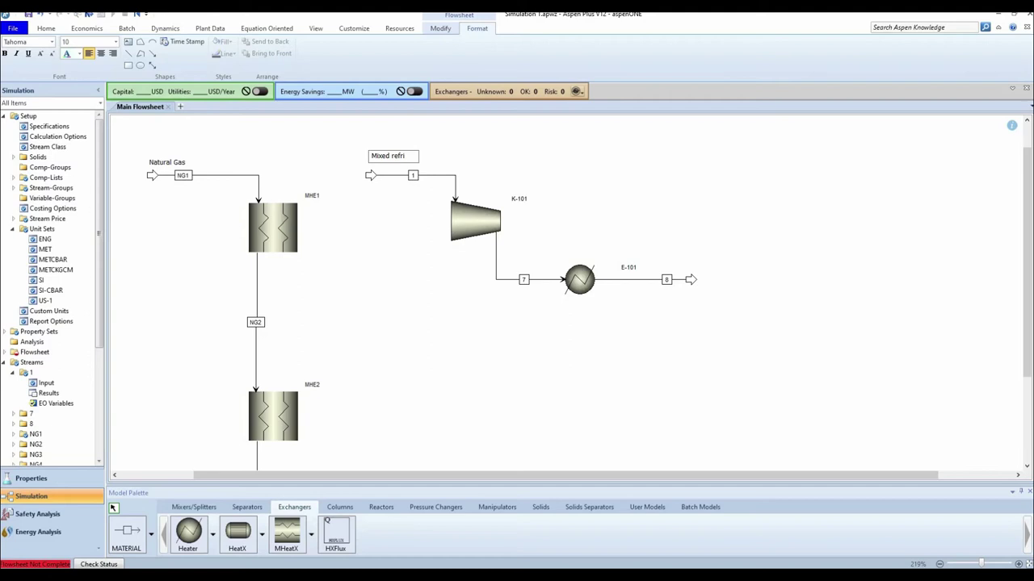
pyautogui.write('Mixed refrigerant')
pyautogui.click(562, 169)
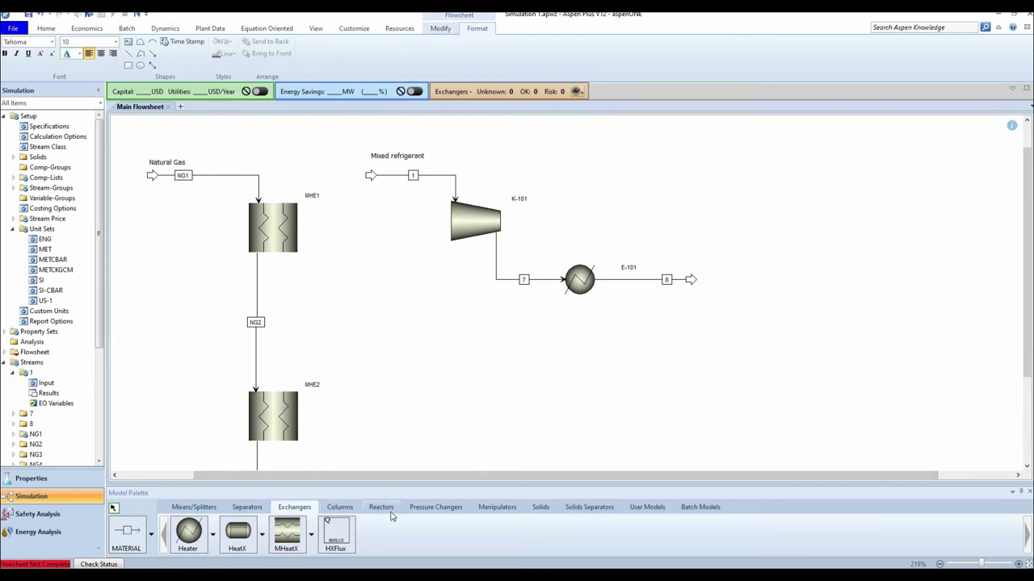
# Place a Compr block named K-102 above and to the right of E-101
pyautogui.click(436, 507)
pyautogui.click(237, 533)
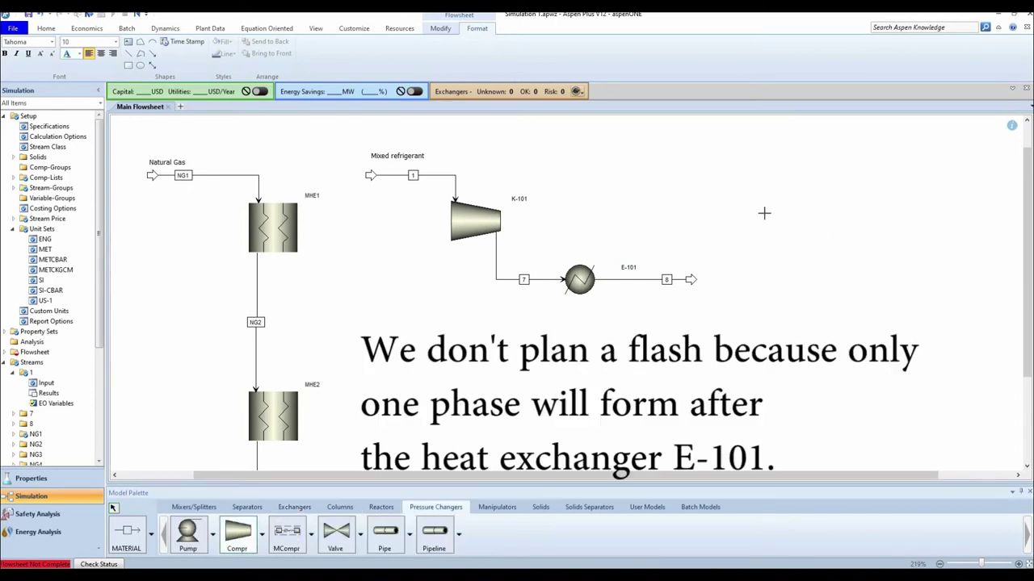
pyautogui.click(710, 220)
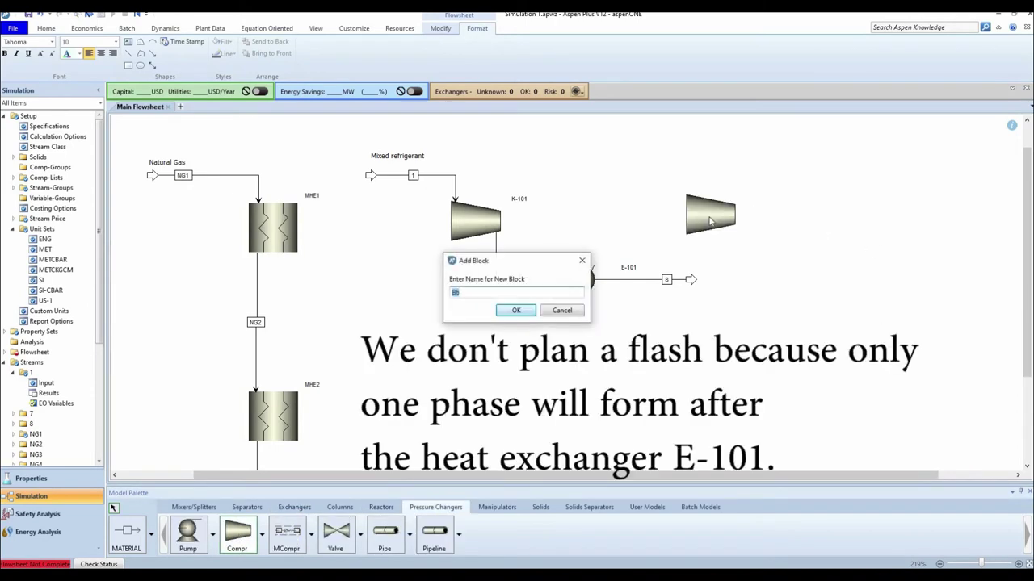
pyautogui.write('K-10')
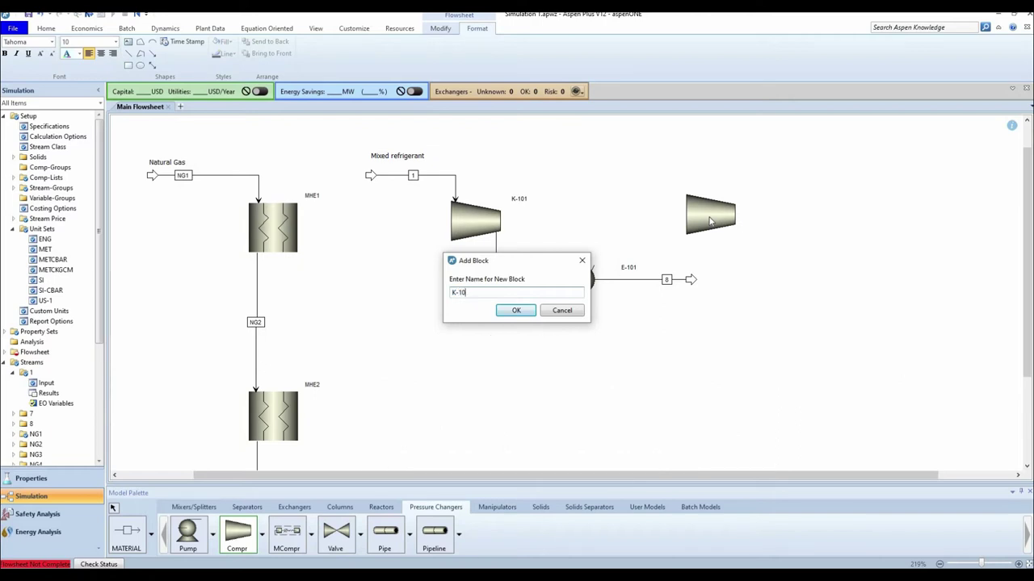
pyautogui.write('2')
pyautogui.click(529, 311)
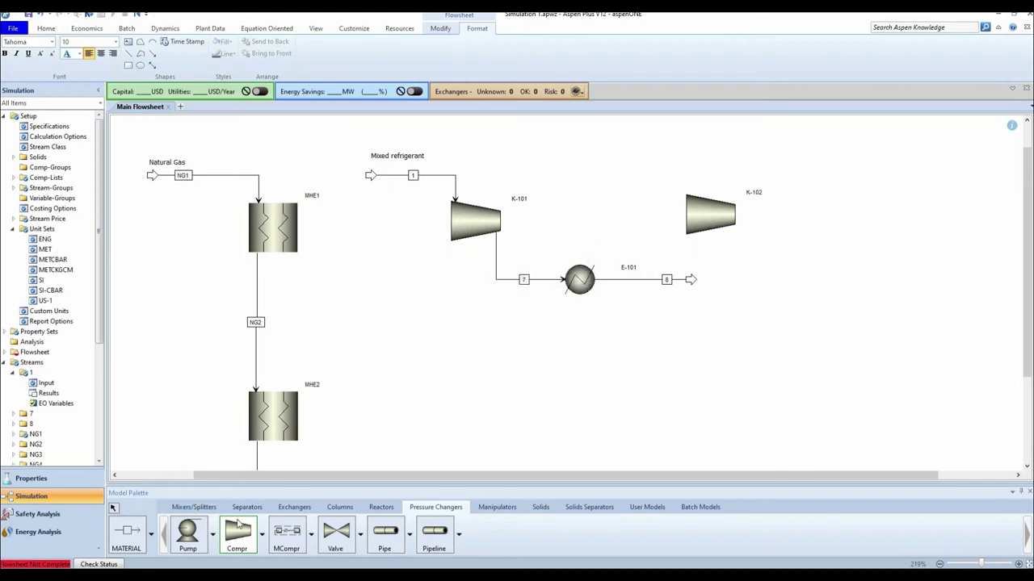
# Place a Heater block named E-102 below and to the right of compressor K-102
pyautogui.click(294, 507)
pyautogui.click(190, 533)
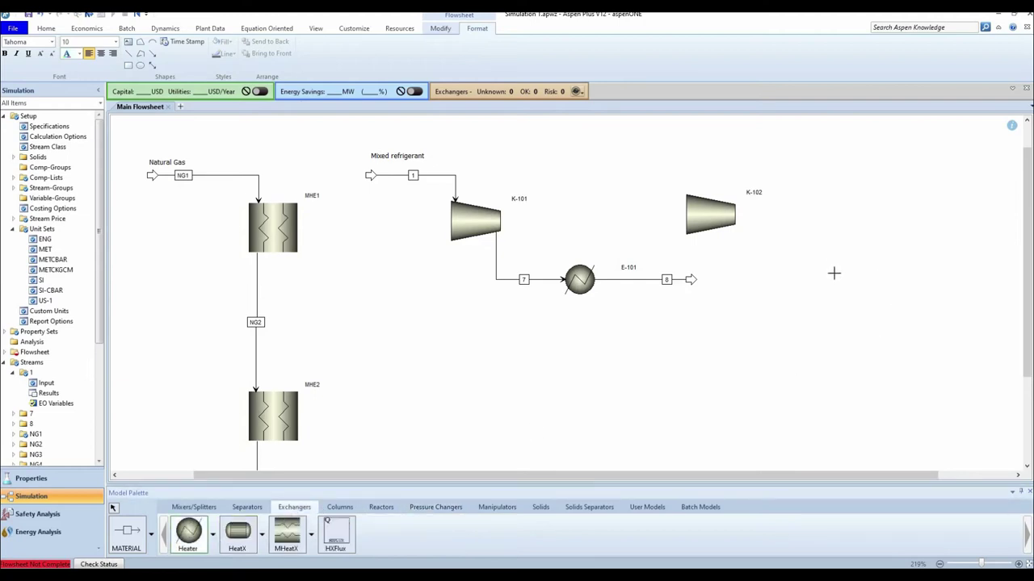
pyautogui.click(835, 273)
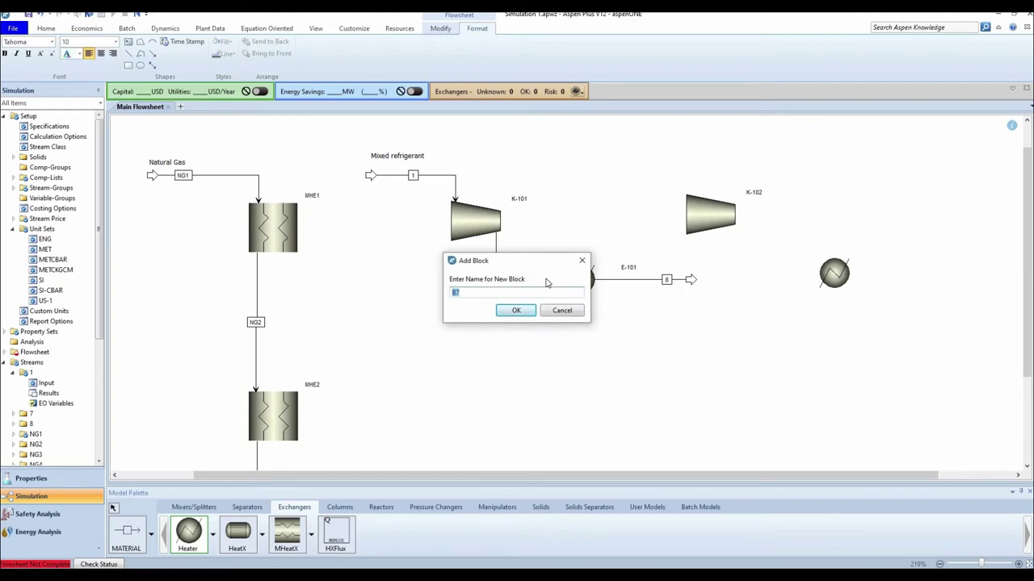
pyautogui.write('E-101')
pyautogui.click(527, 313)
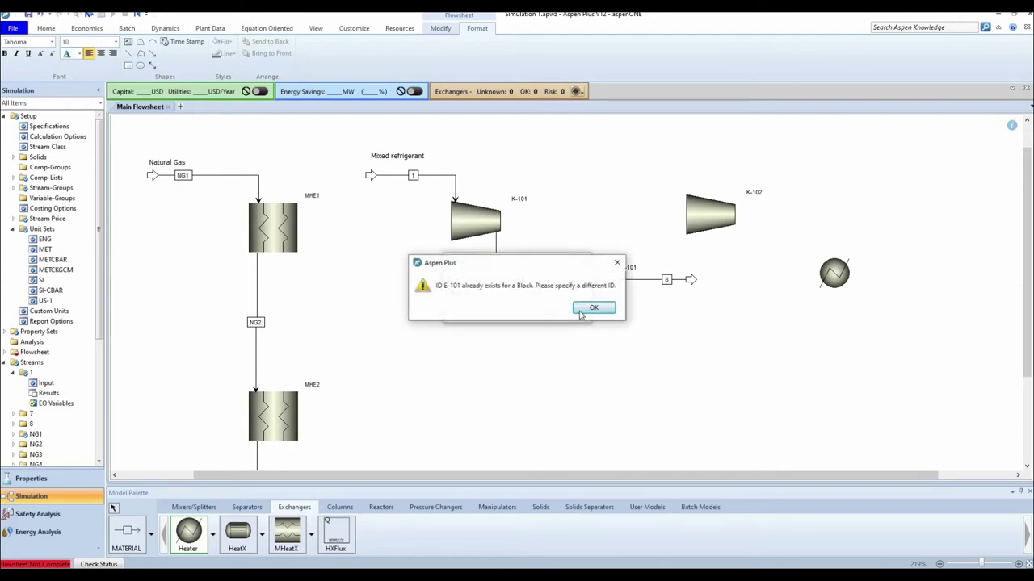
pyautogui.click(596, 312)
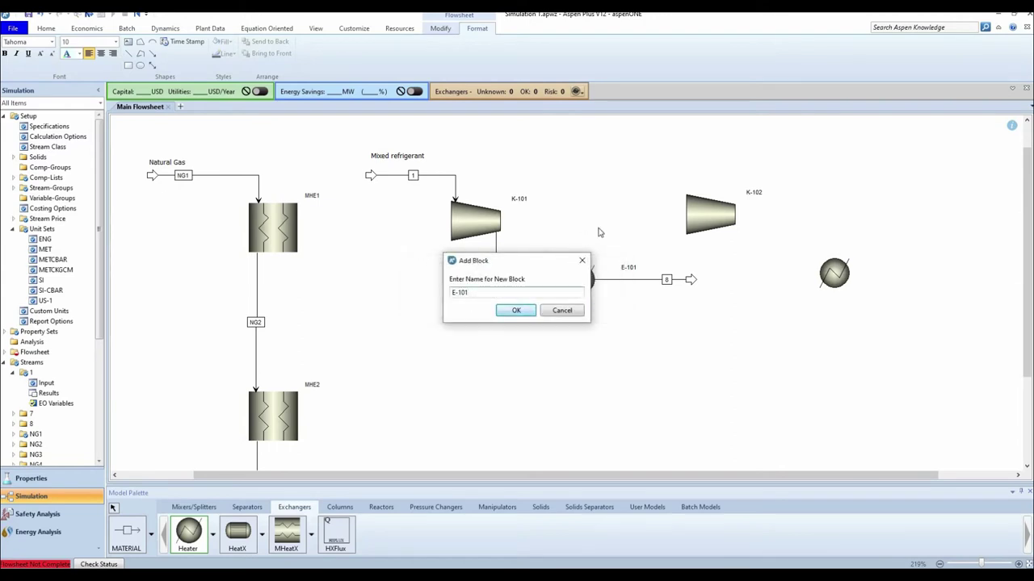
pyautogui.click(527, 311)
# Reconnect stream 8 to the feed port of K-102, and link K-102's product port to E-102's feed port with material stream 9
pyautogui.moveTo(692, 281); pyautogui.dragTo(692, 173)
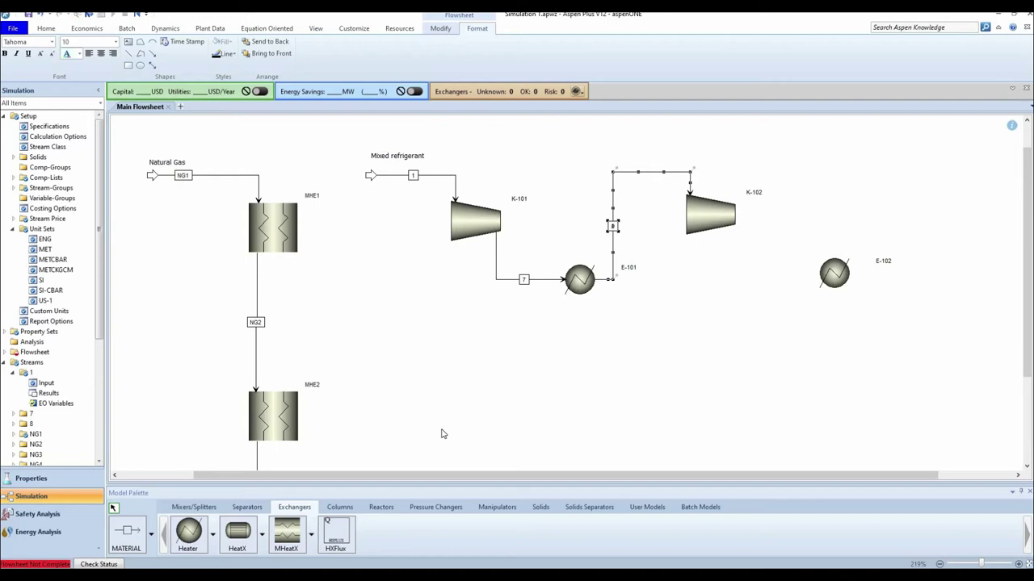
pyautogui.click(123, 535)
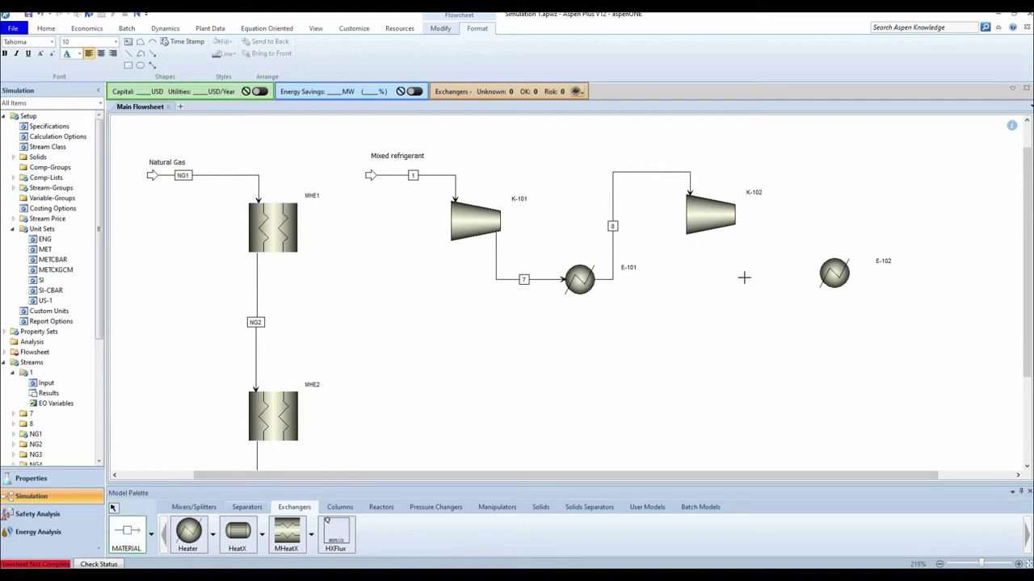
pyautogui.click(731, 232)
pyautogui.click(818, 274)
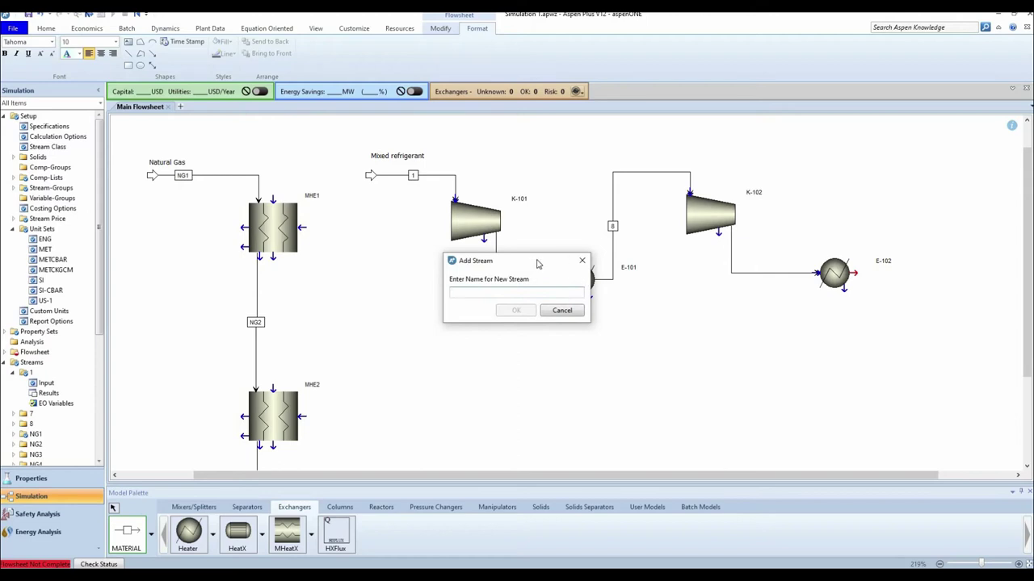
pyautogui.moveTo(522, 265); pyautogui.dragTo(488, 262)
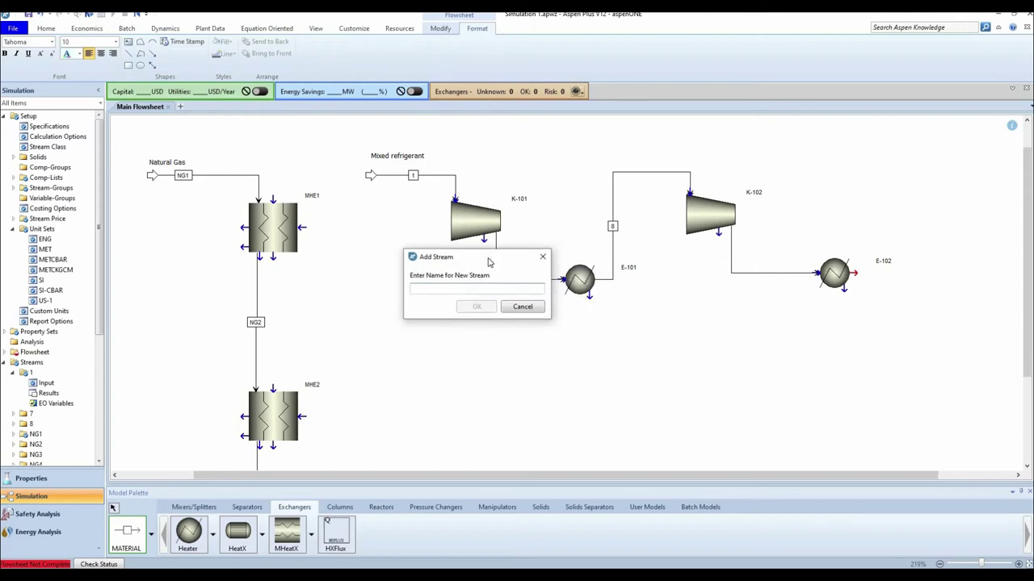
pyautogui.write('7')
pyautogui.click(476, 306)
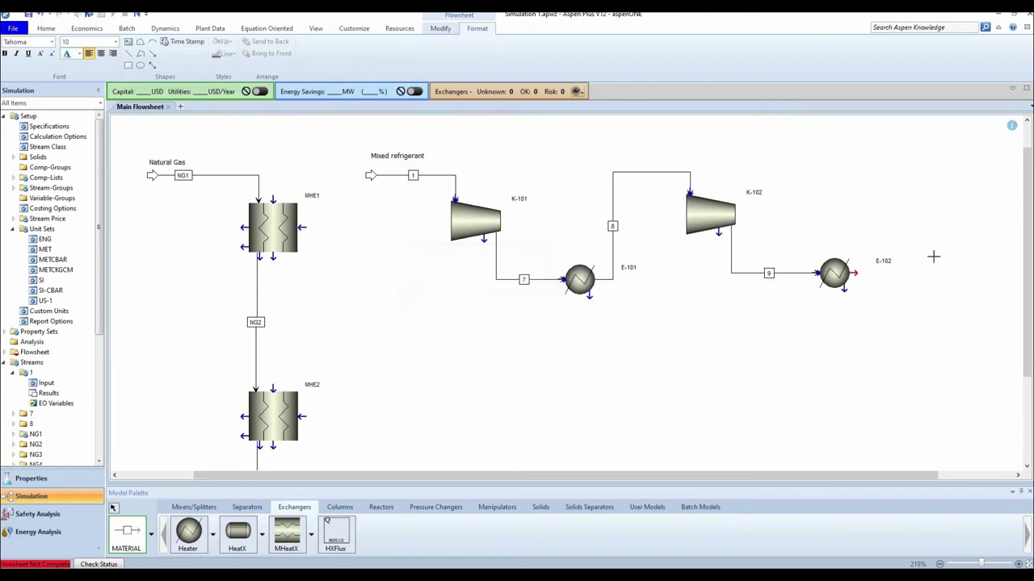
pyautogui.rightClick(892, 334)
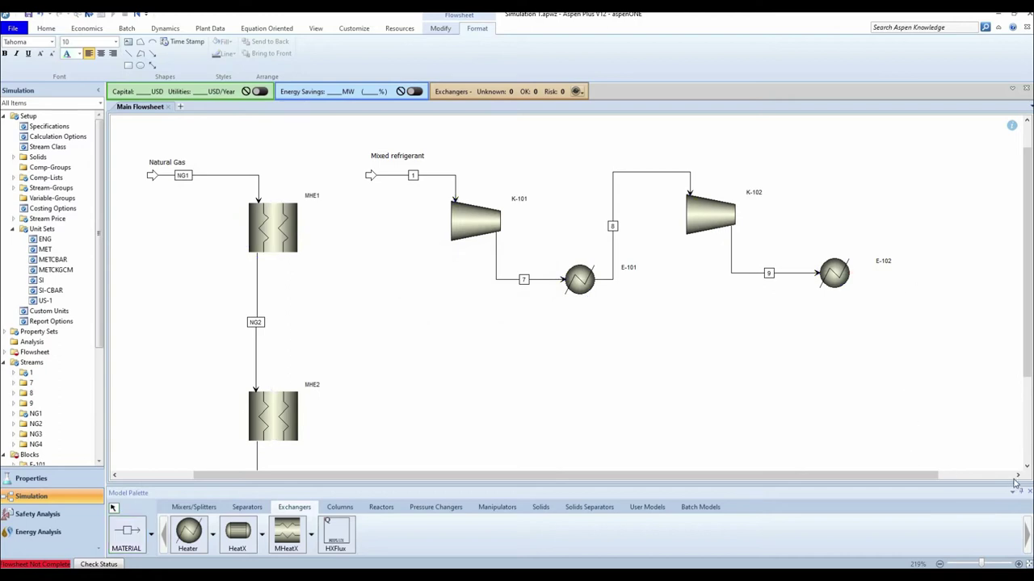
# Place a Flash2 block named V-101 above and to the right of heater E-102
pyautogui.hscroll(10, 1018, 480)
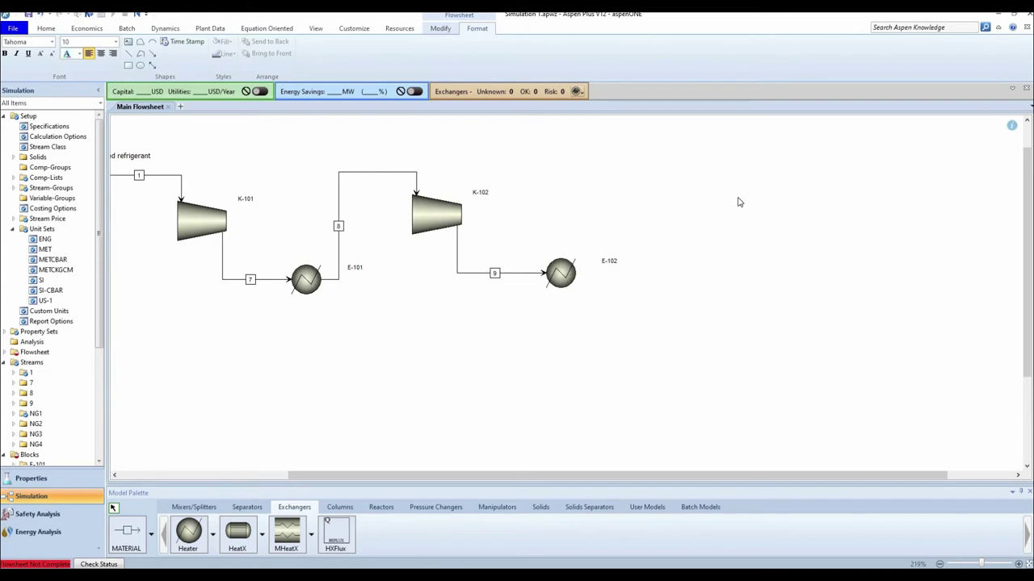
pyautogui.click(245, 509)
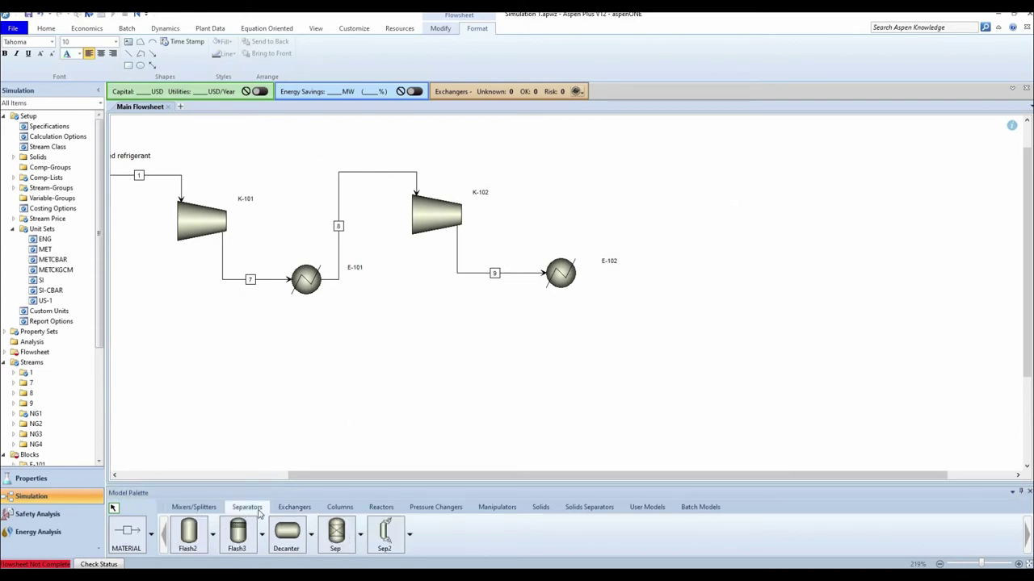
pyautogui.click(189, 533)
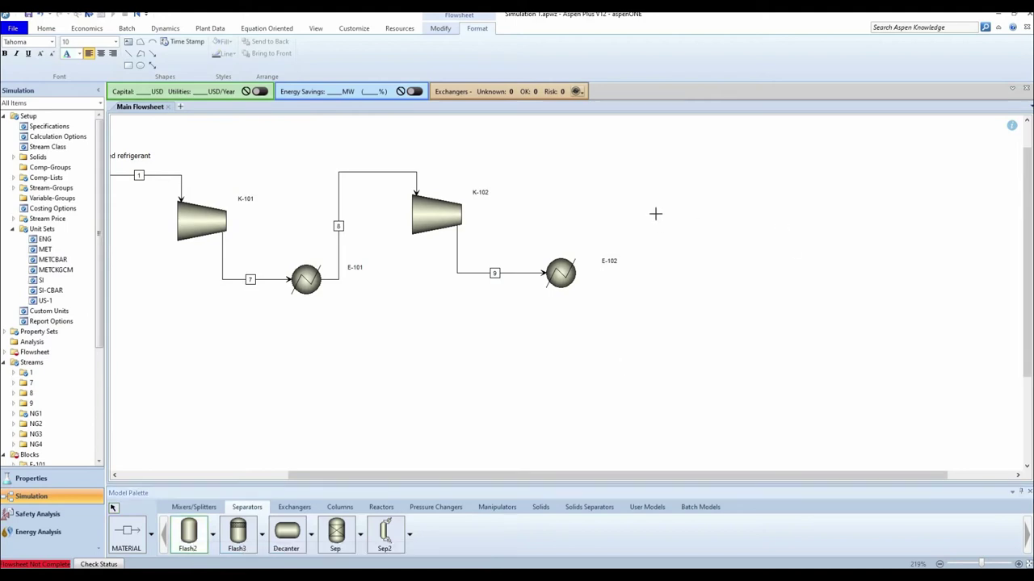
pyautogui.click(669, 219)
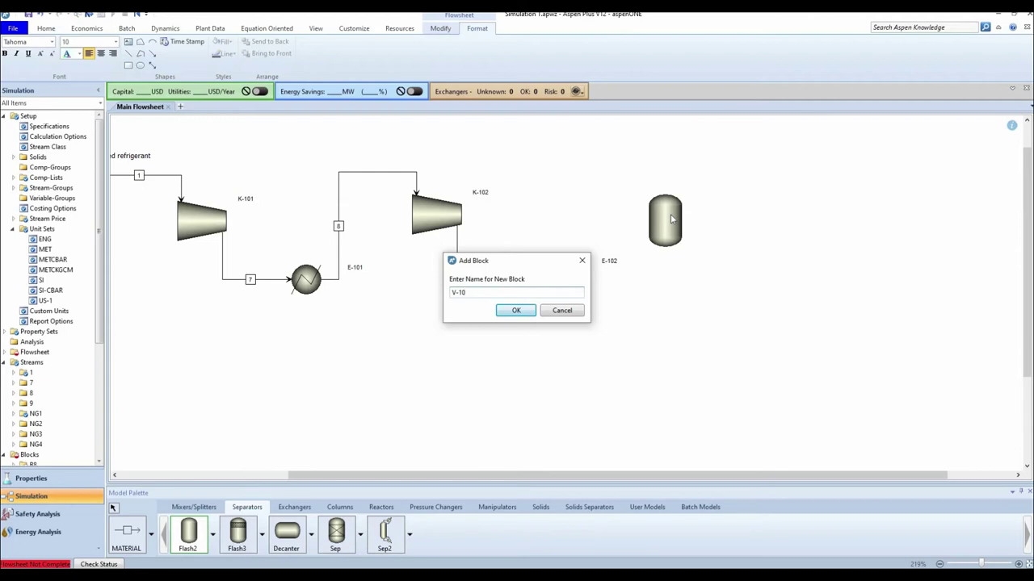
pyautogui.click(523, 311)
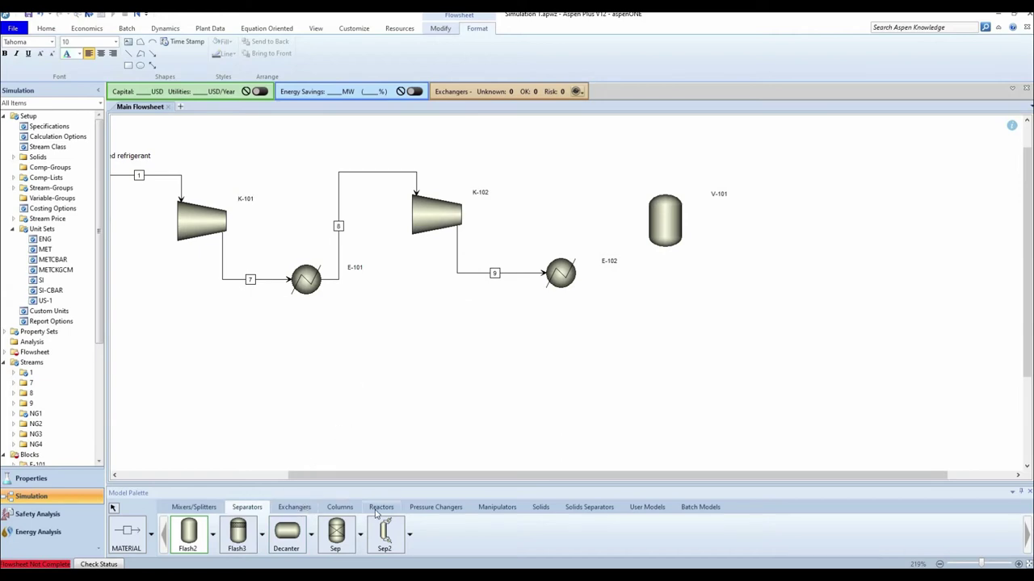
# Place a Pump block named P-100 below and to the right of separator V-101
pyautogui.click(436, 509)
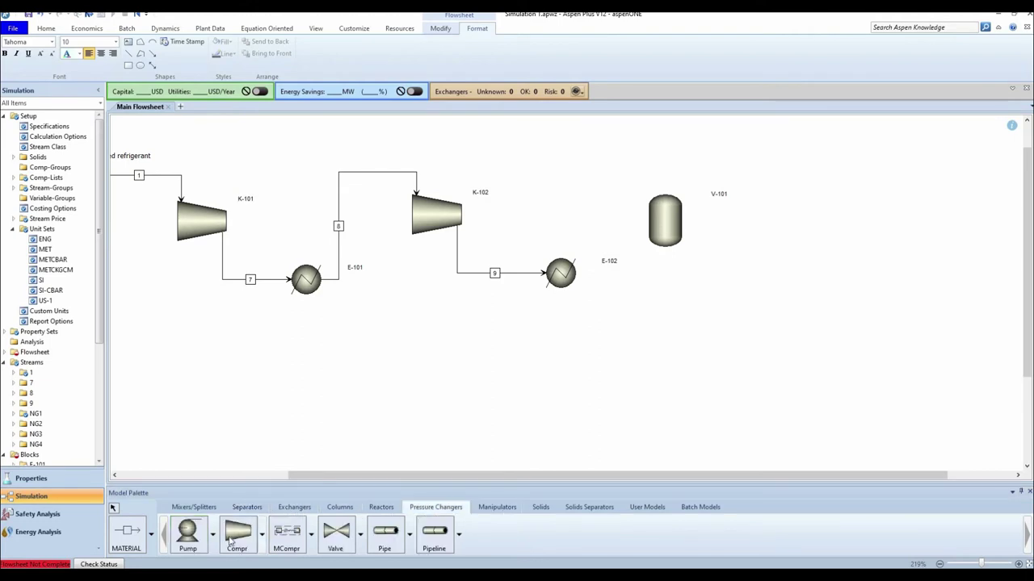
pyautogui.click(193, 536)
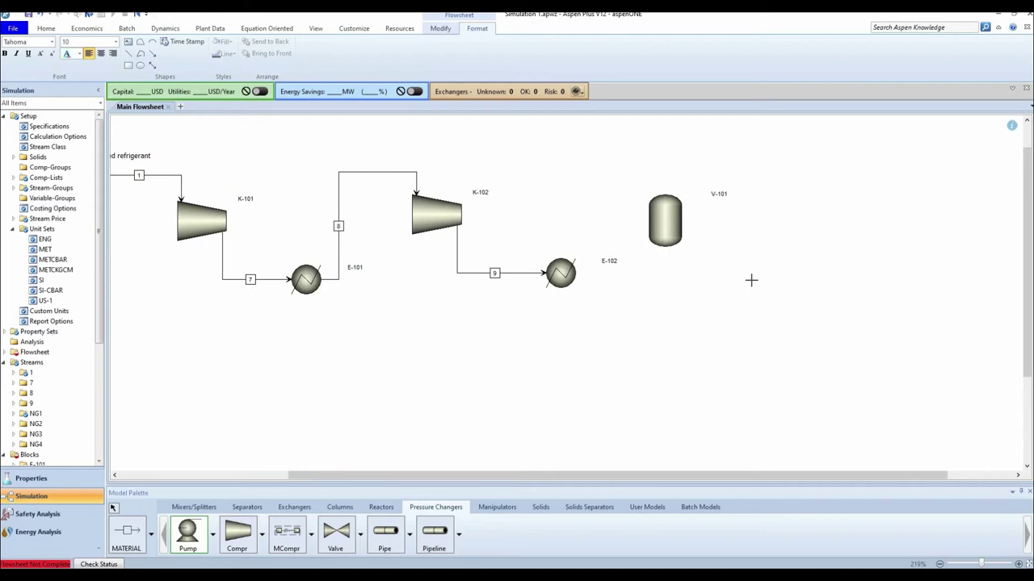
pyautogui.click(755, 285)
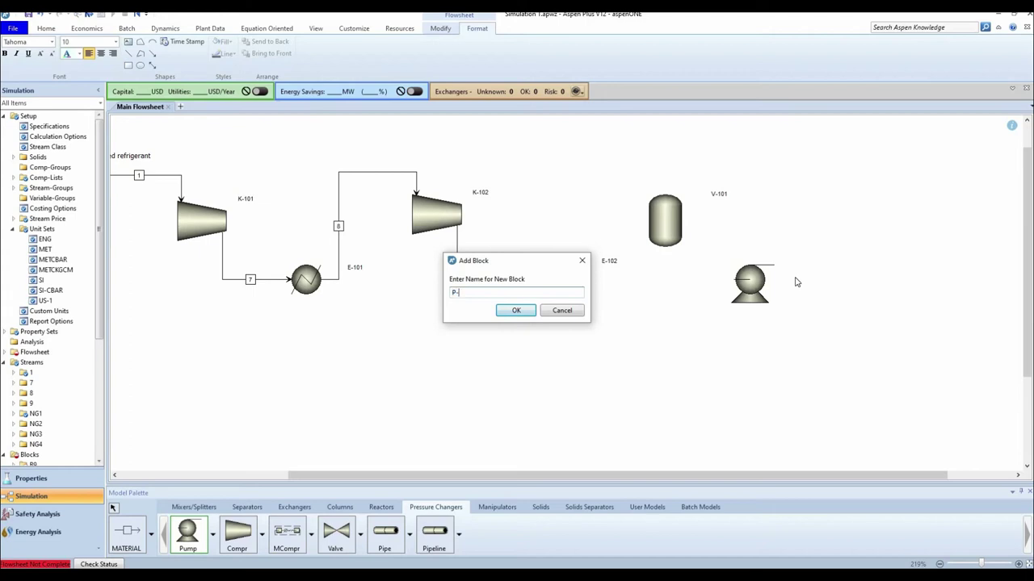
pyautogui.write('00')
pyautogui.click(517, 310)
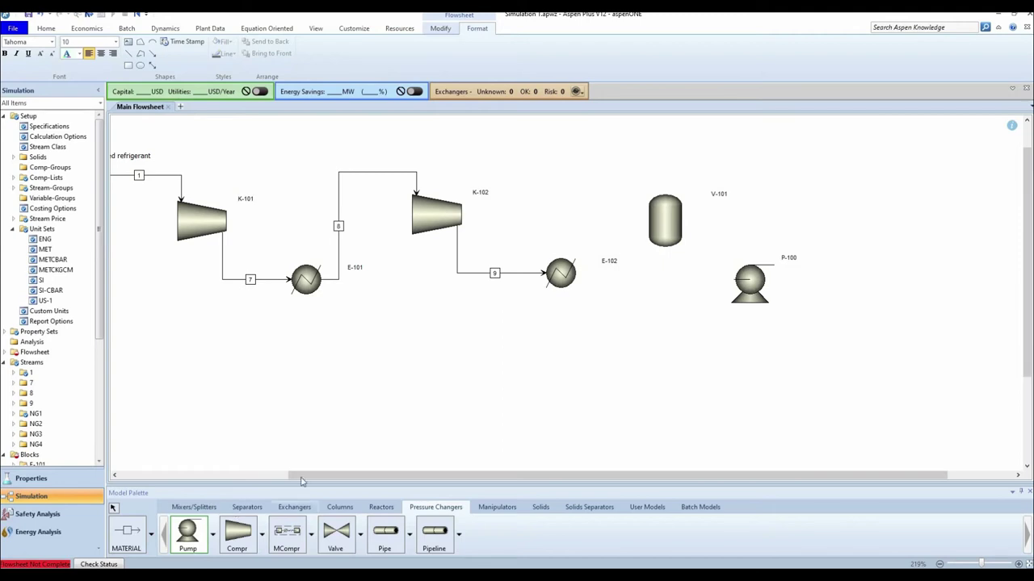
# Place a Compr block named K-103 above and to the right of pump P-100
pyautogui.click(237, 532)
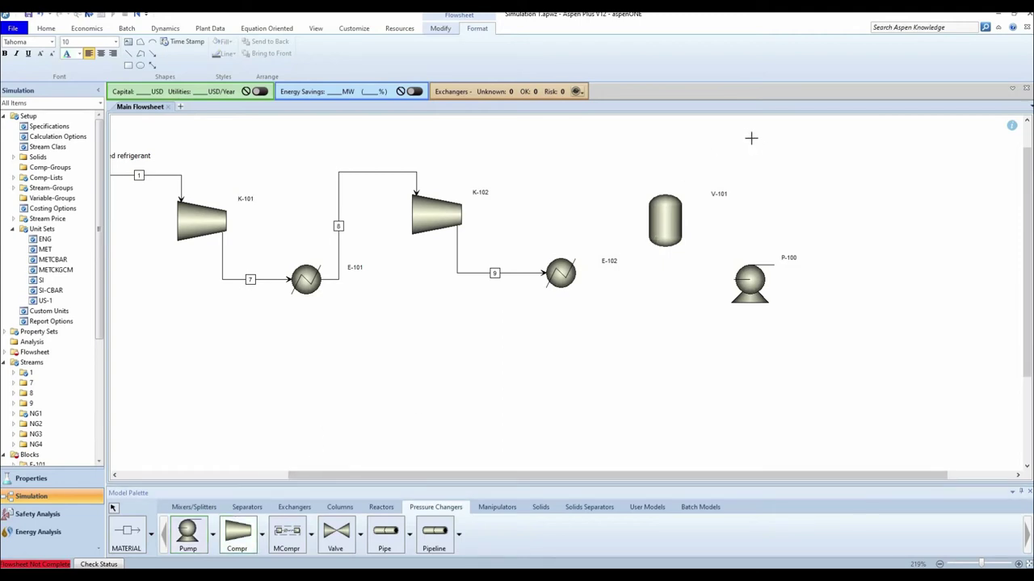
pyautogui.click(833, 196)
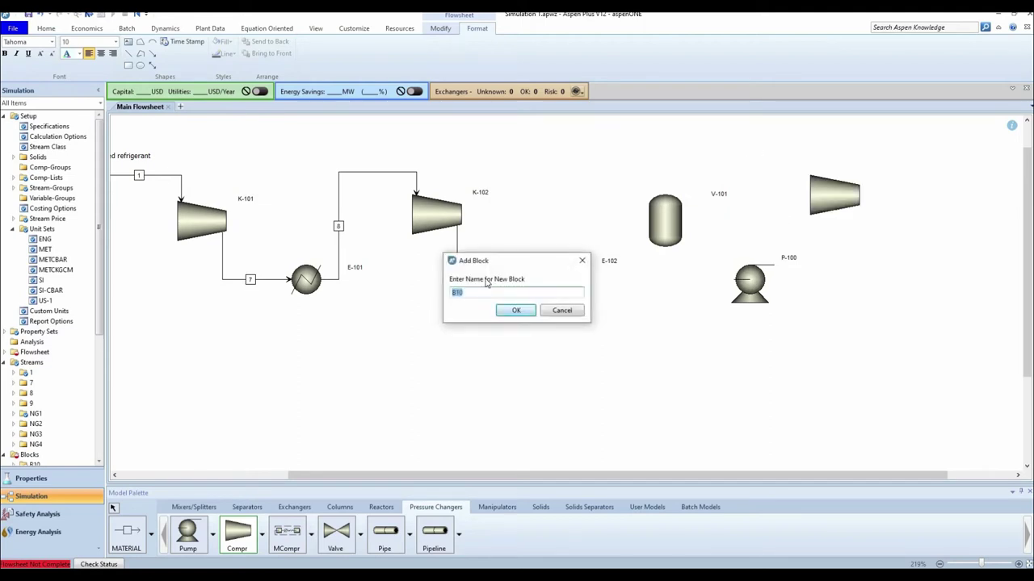
pyautogui.write('K-103')
pyautogui.click(516, 311)
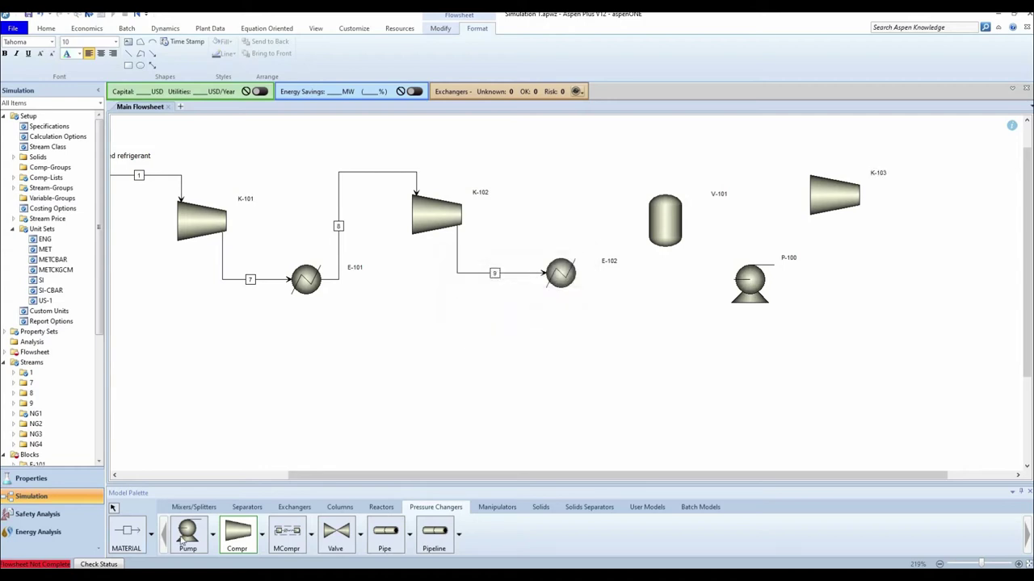
# Place a Heater block named E-103 below and to the right of K-103, and shift pump P-100 slightly down and right
pyautogui.click(298, 509)
pyautogui.click(188, 533)
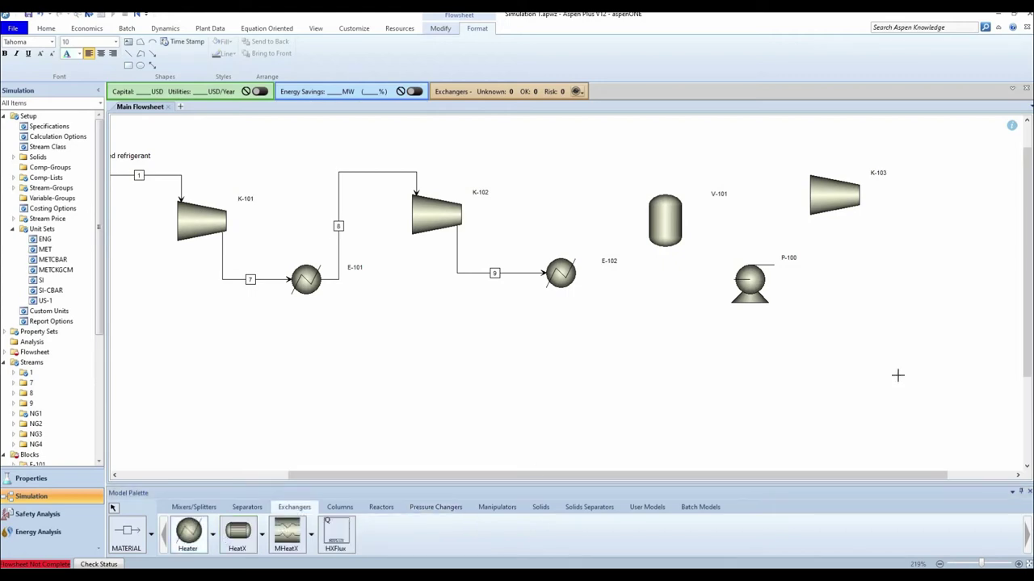
pyautogui.click(931, 272)
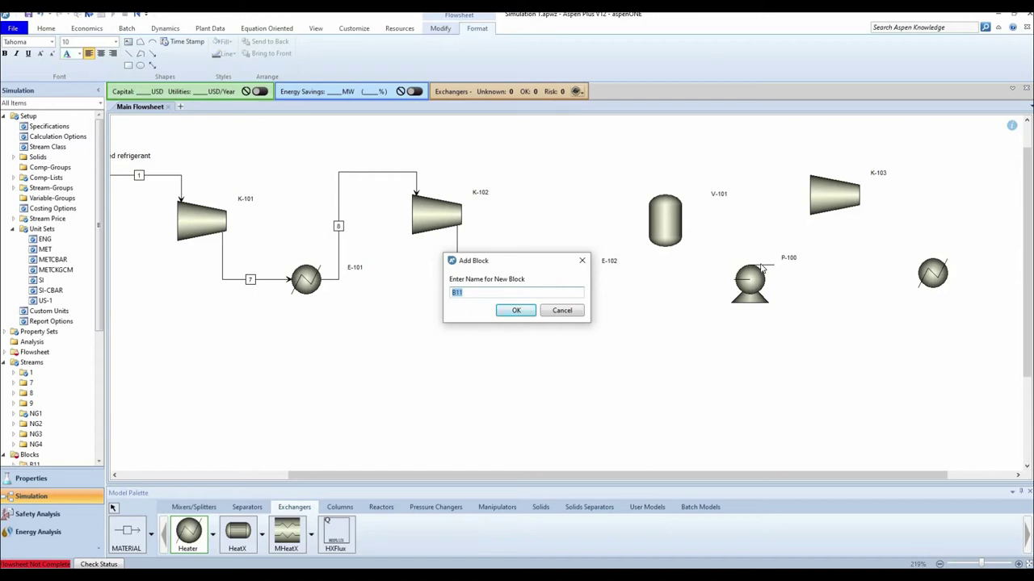
pyautogui.write('E-103')
pyautogui.press('Return')
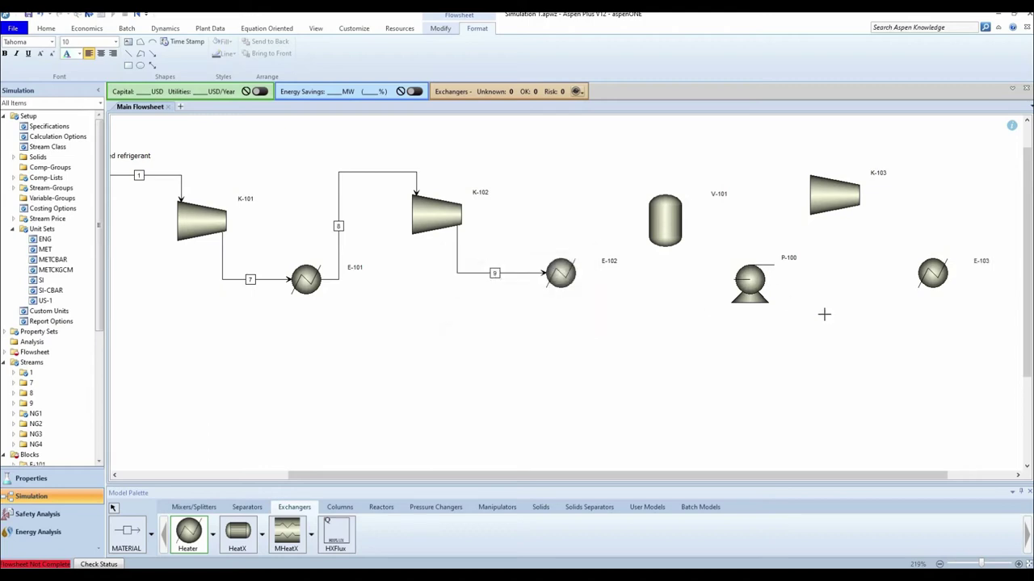
pyautogui.rightClick(773, 298)
pyautogui.moveTo(759, 303); pyautogui.dragTo(774, 325)
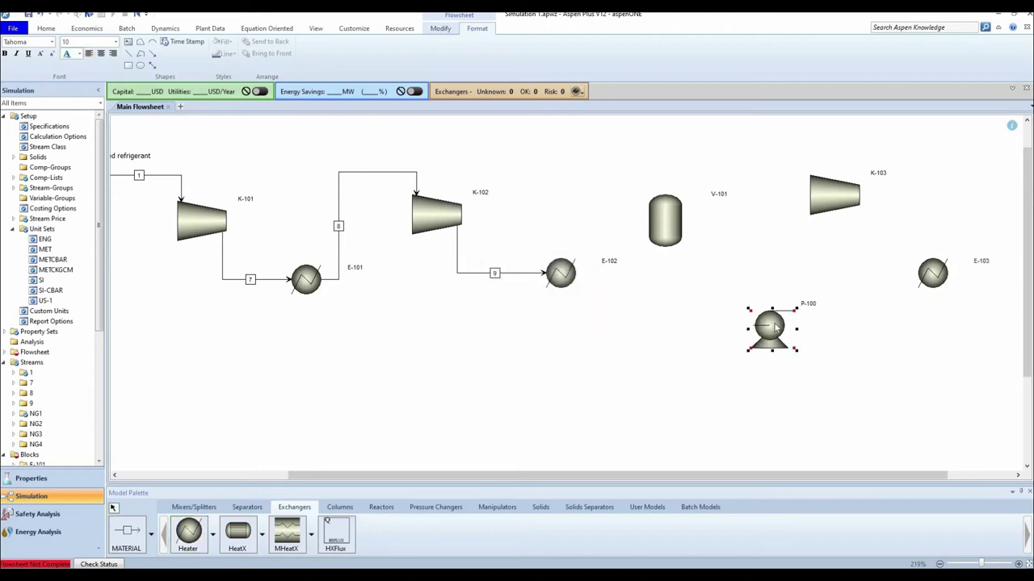
# Connect E-102's product port to V-101's feed port with a material stream named 10
pyautogui.click(127, 533)
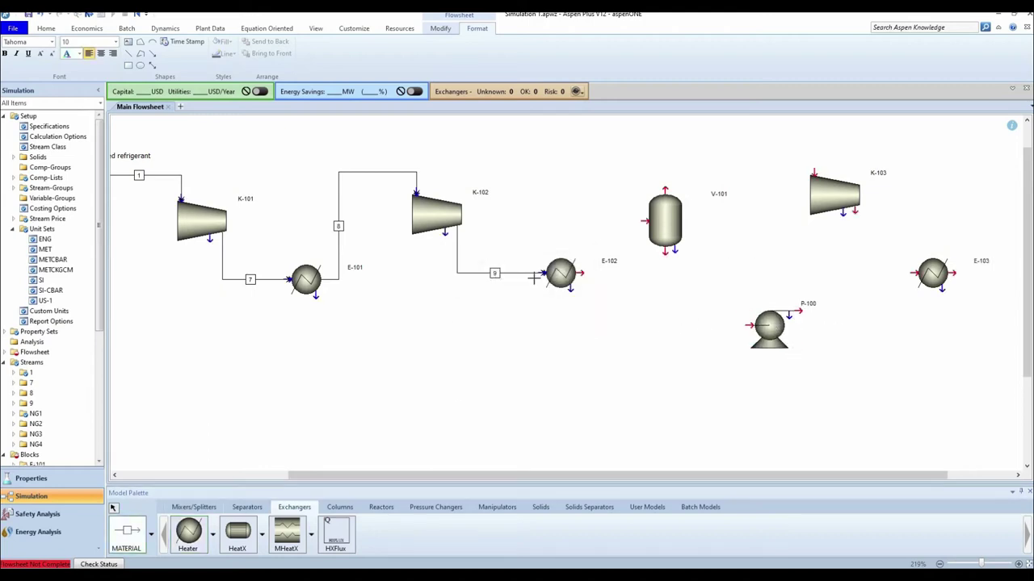
pyautogui.click(580, 273)
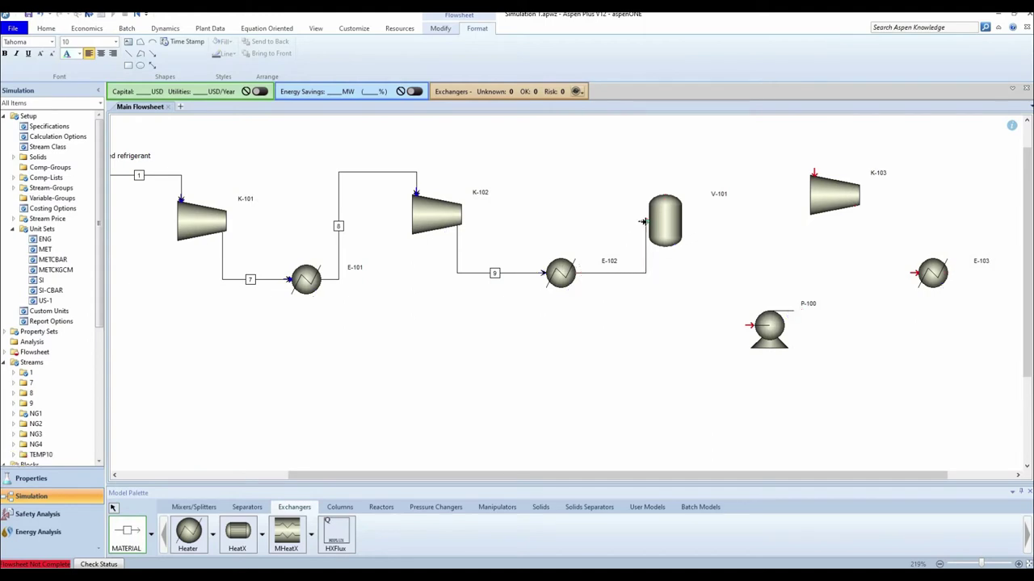
pyautogui.click(646, 223)
pyautogui.moveTo(516, 262); pyautogui.dragTo(465, 330)
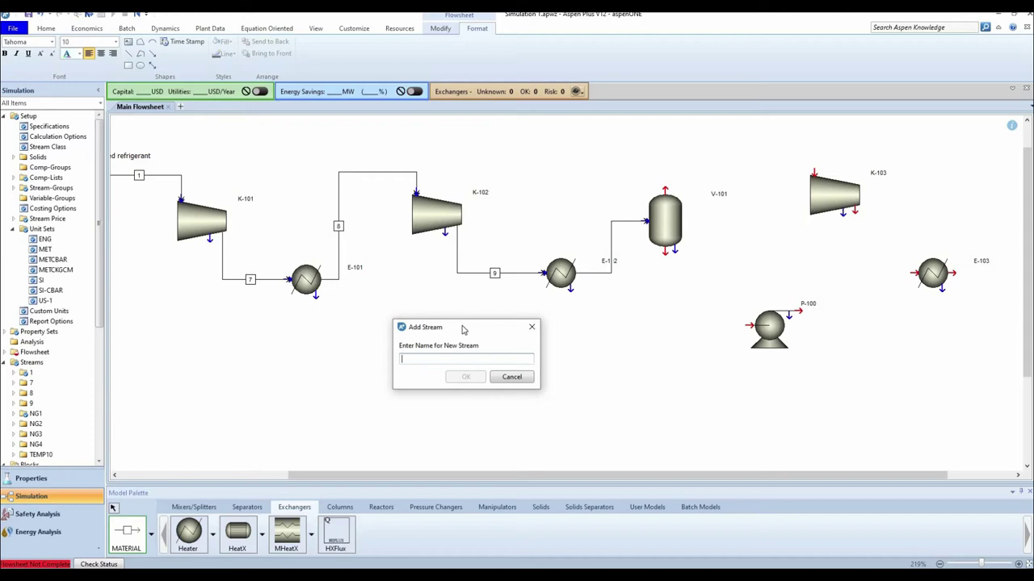
pyautogui.write('10')
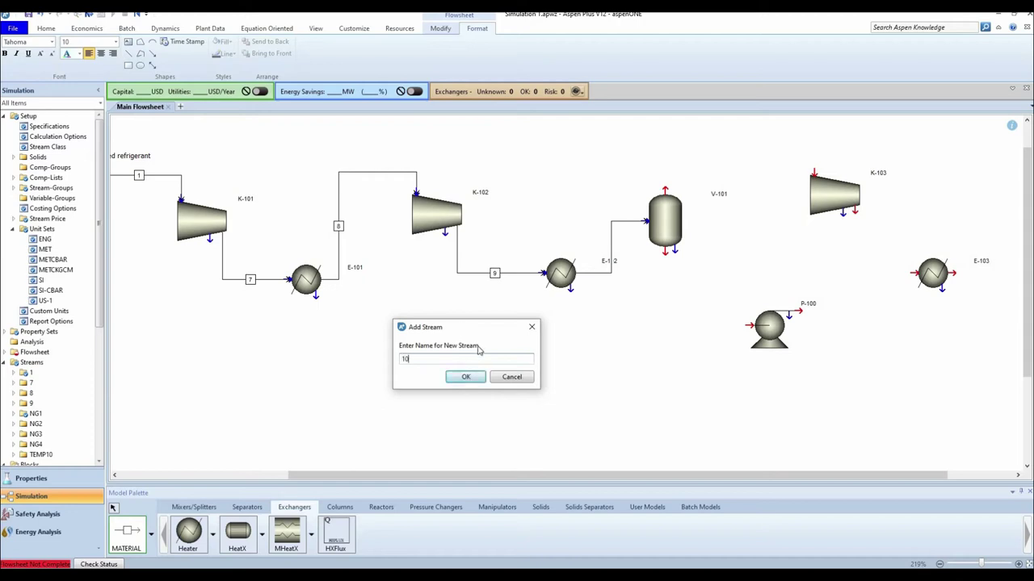
pyautogui.click(466, 378)
# Connect V-101's vapor outlet to K-103's feed port with a material stream named 11V
pyautogui.click(665, 191)
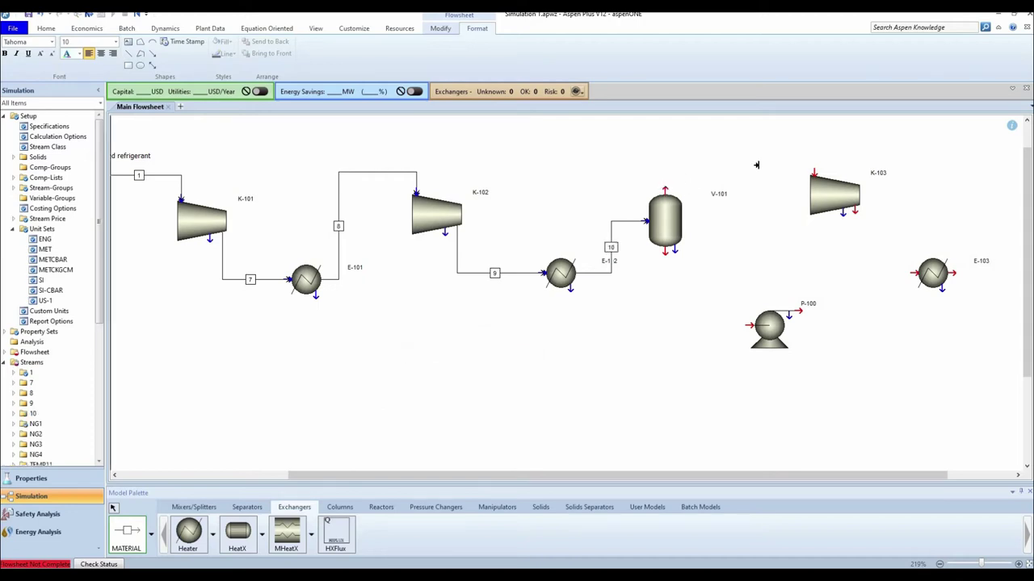
pyautogui.click(814, 171)
pyautogui.write('11V')
pyautogui.click(521, 312)
# Connect V-101's liquid outlet to P-100's feed port with a material stream named 11L
pyautogui.click(665, 254)
pyautogui.click(750, 325)
pyautogui.write('11L')
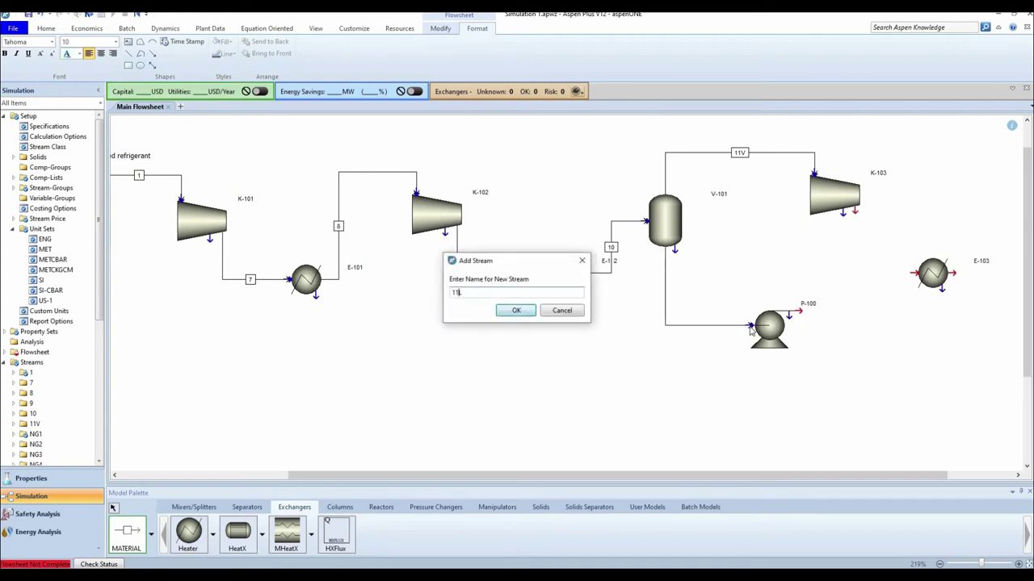
pyautogui.click(512, 312)
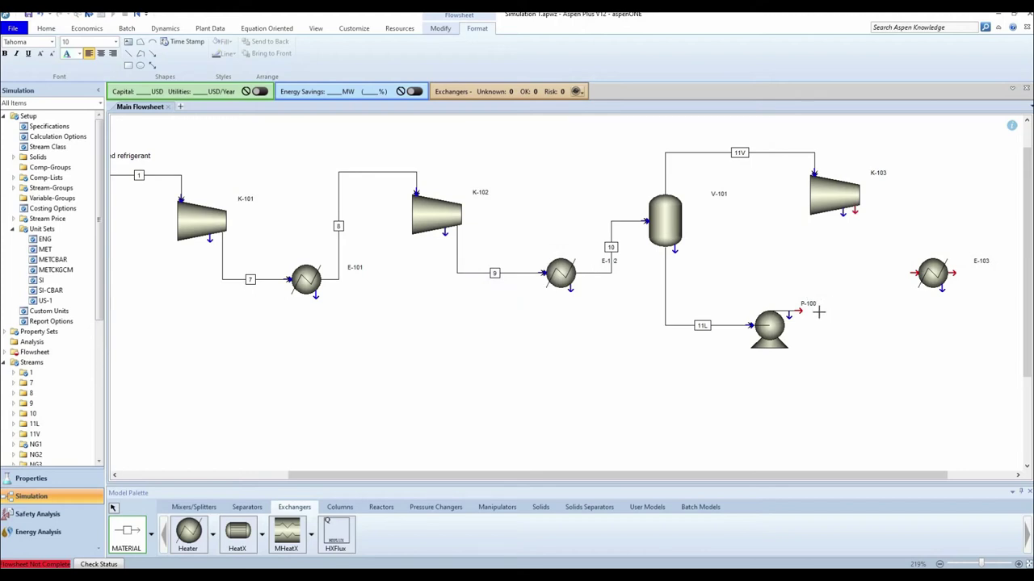
# Connect K-103's product port to E-103's feed port with a material stream named 12V
pyautogui.click(855, 212)
pyautogui.click(915, 273)
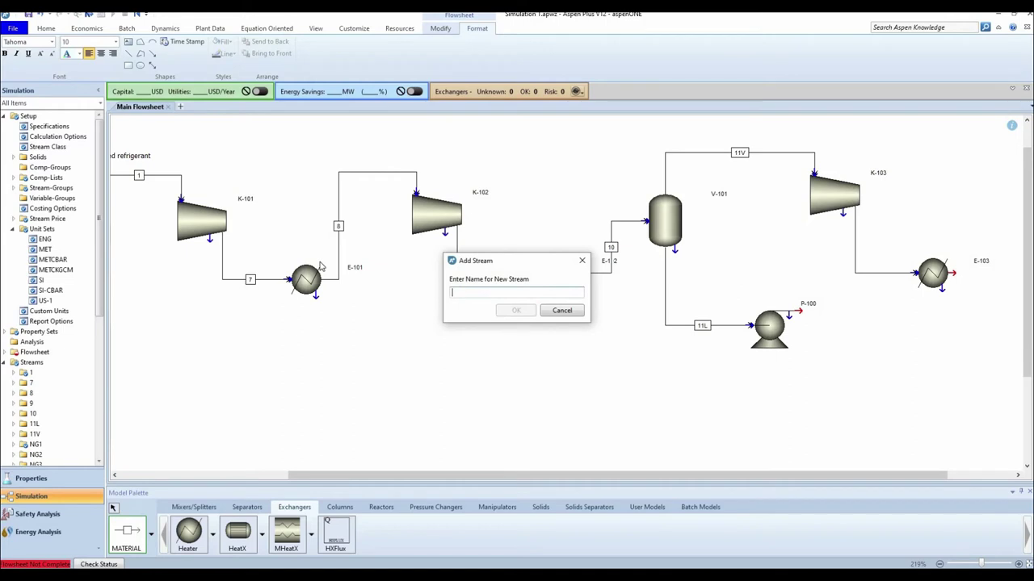
pyautogui.write('12V')
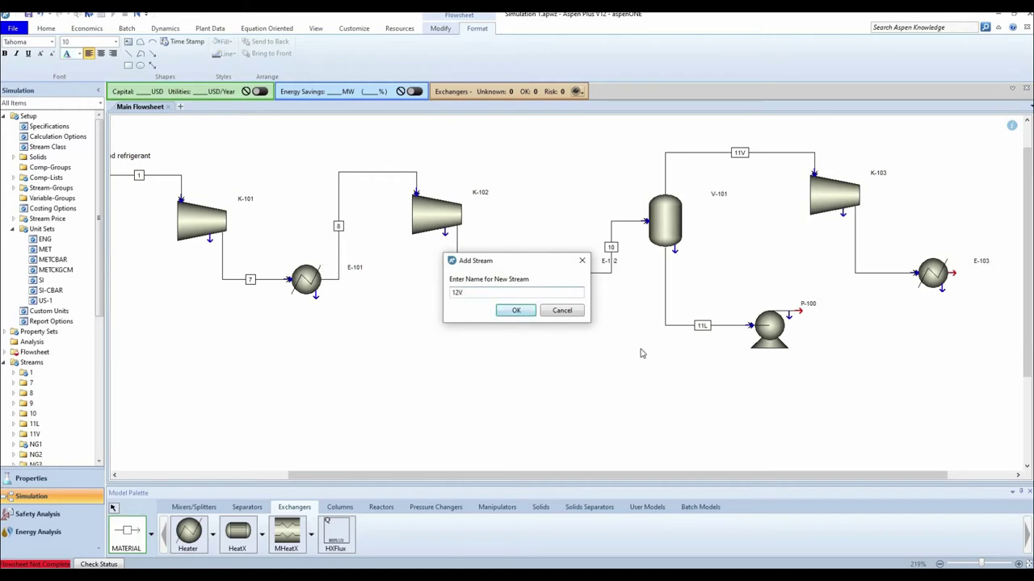
pyautogui.click(516, 310)
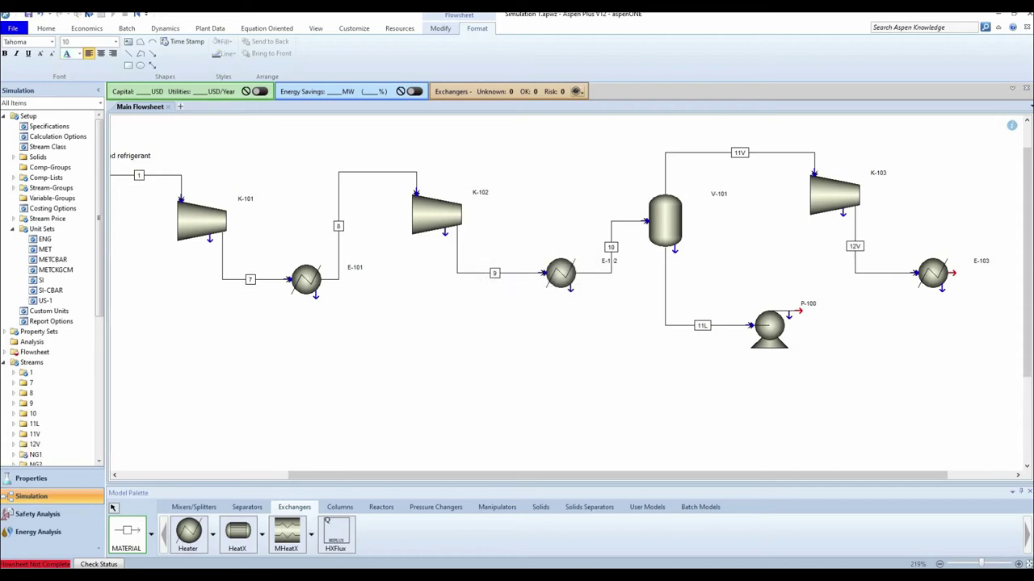
# Connect E-103's product port to the free inlet on top of exchanger MHE1 with a material stream named 13V
pyautogui.scroll(-2, 868, 390)
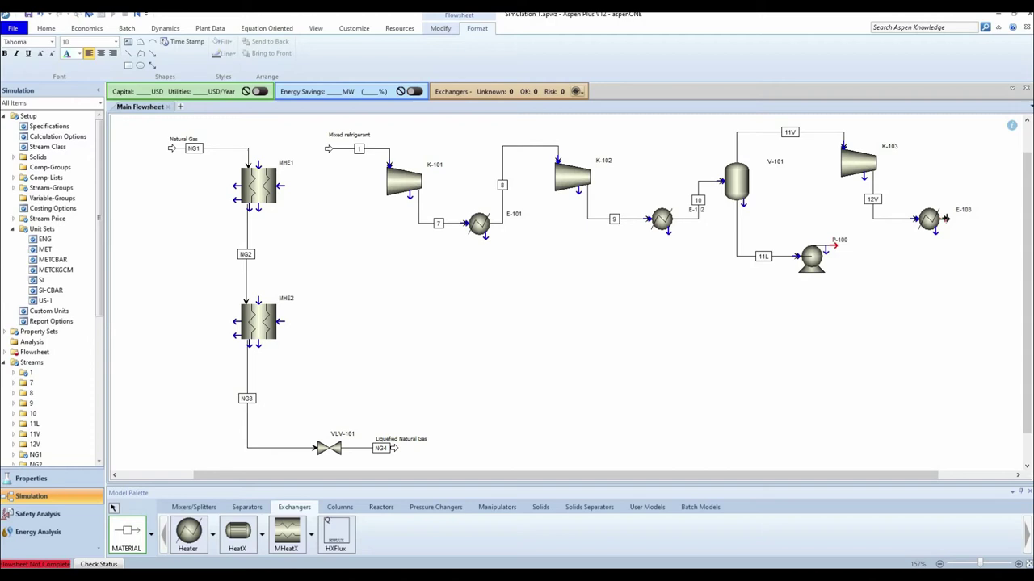
pyautogui.click(943, 218)
pyautogui.click(942, 139)
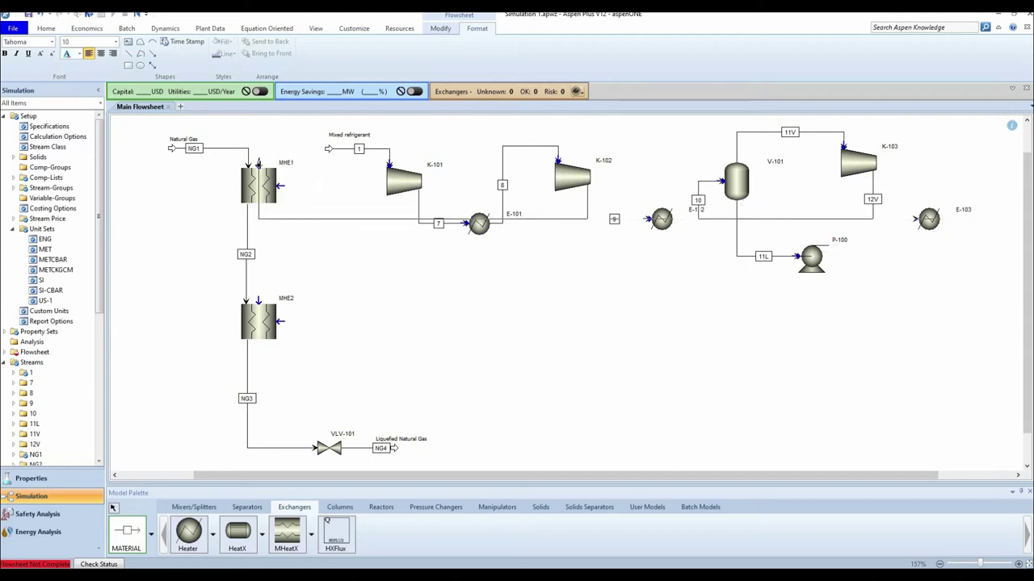
pyautogui.click(260, 168)
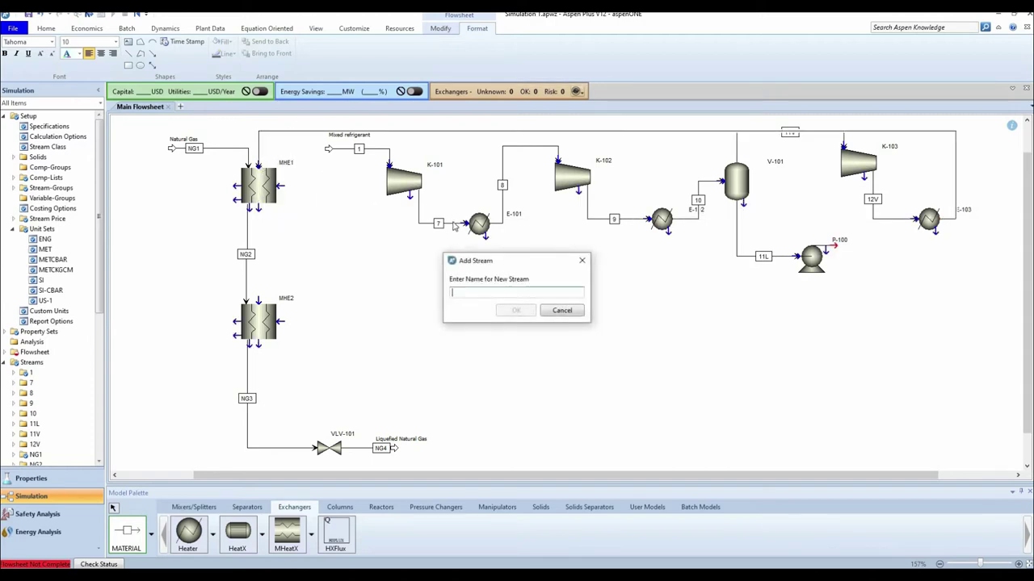
pyautogui.write('12V')
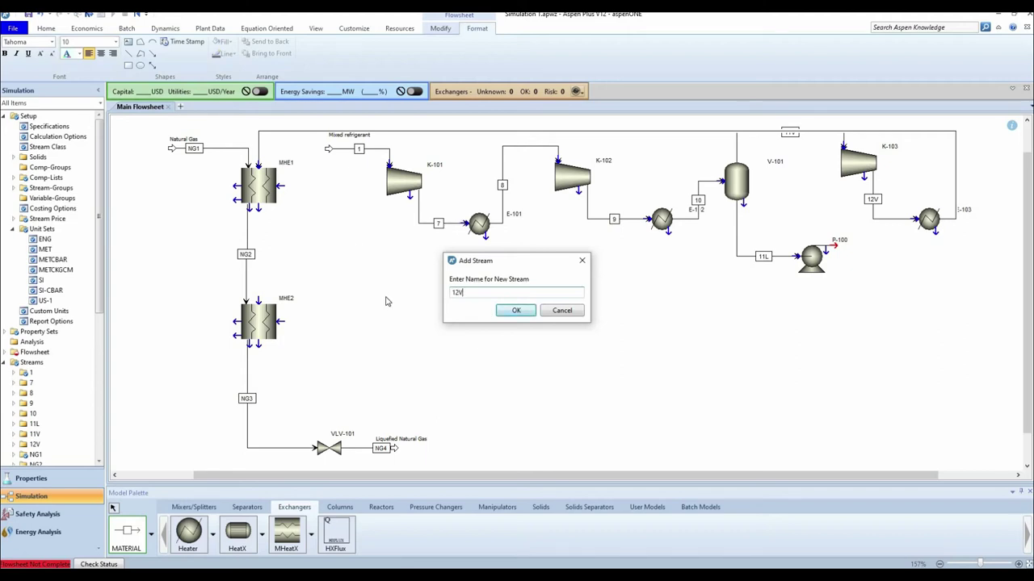
pyautogui.press('BackSpace')
pyautogui.write('13V')
pyautogui.click(512, 307)
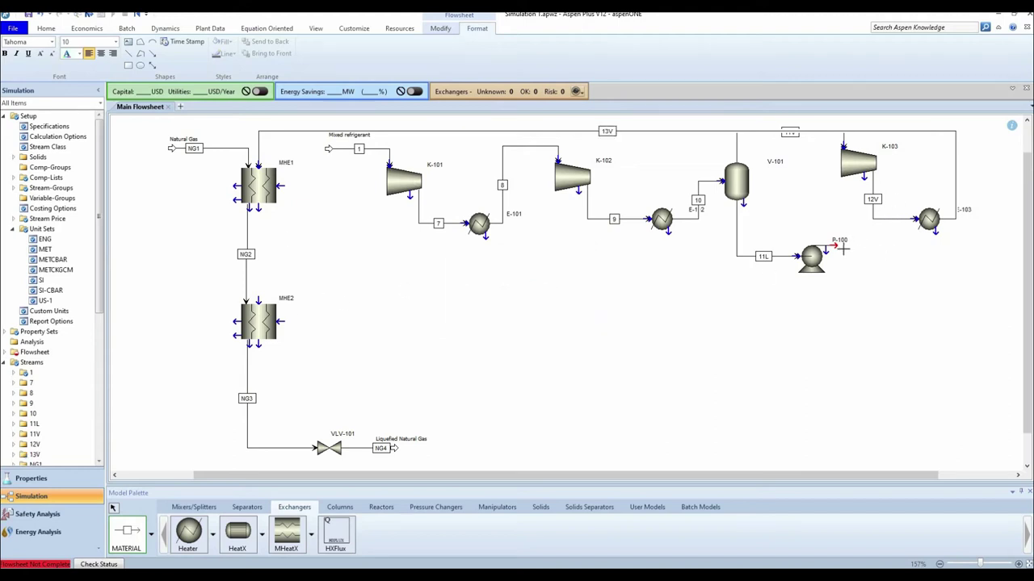
# Reroute stream 13V so its long horizontal run passes above stream 11V and it enters MHE1 closer to NG1
pyautogui.click(837, 246)
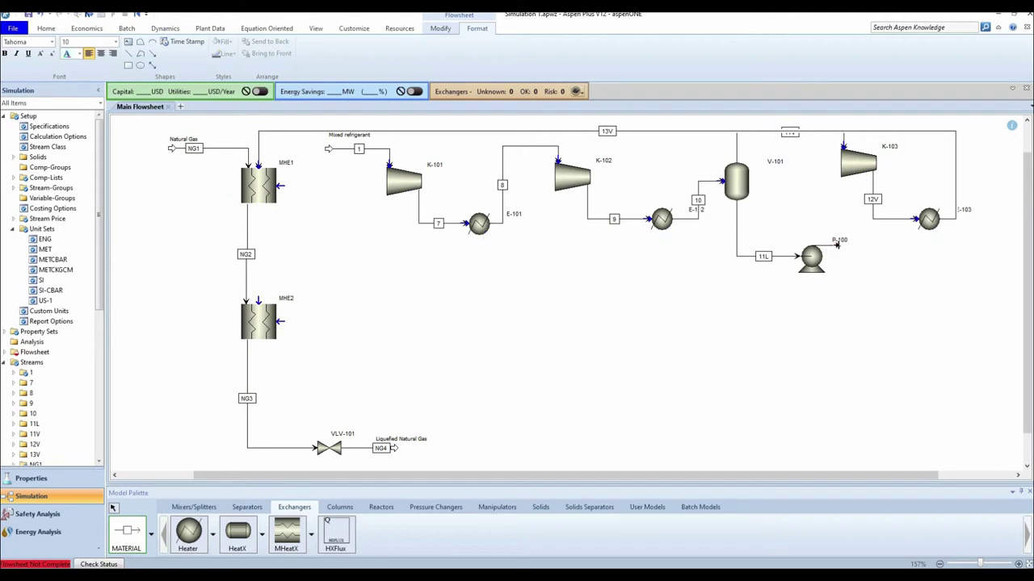
pyautogui.press('Escape')
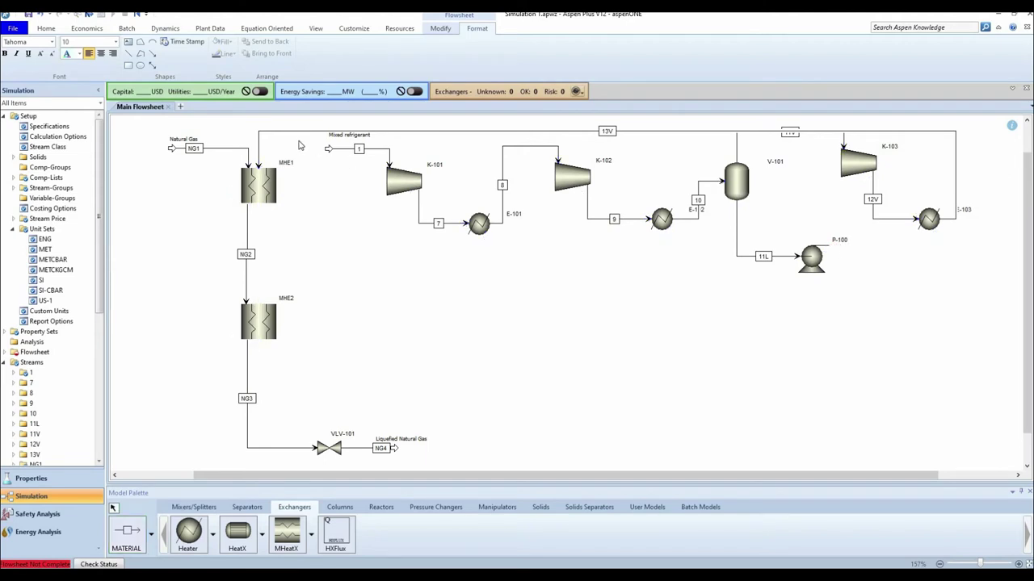
pyautogui.click(258, 168)
pyautogui.moveTo(920, 131); pyautogui.dragTo(919, 120)
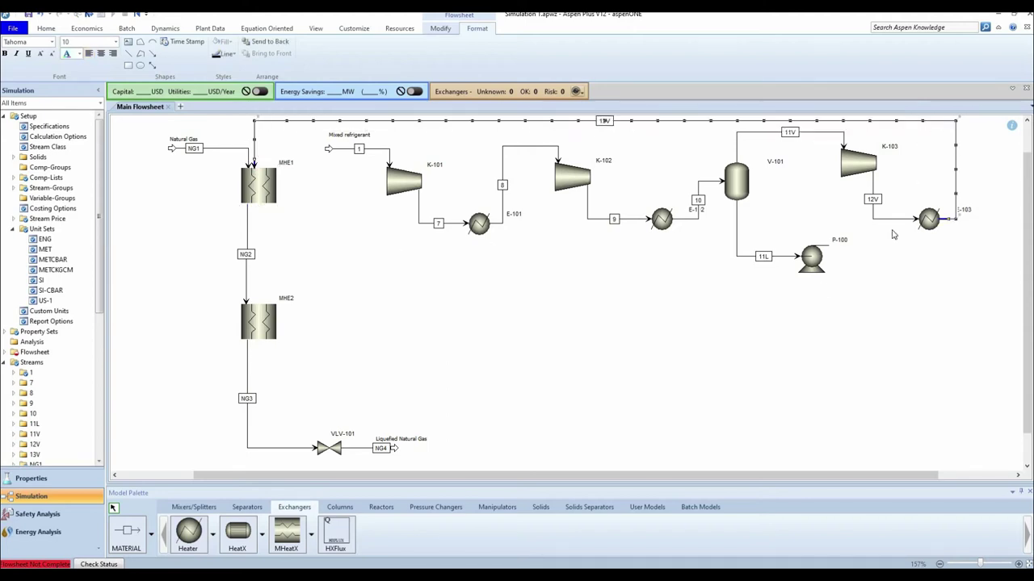
# Connect P-100's product port to the free inlet on top of exchanger MHE1 with a material stream named 12L
pyautogui.click(130, 539)
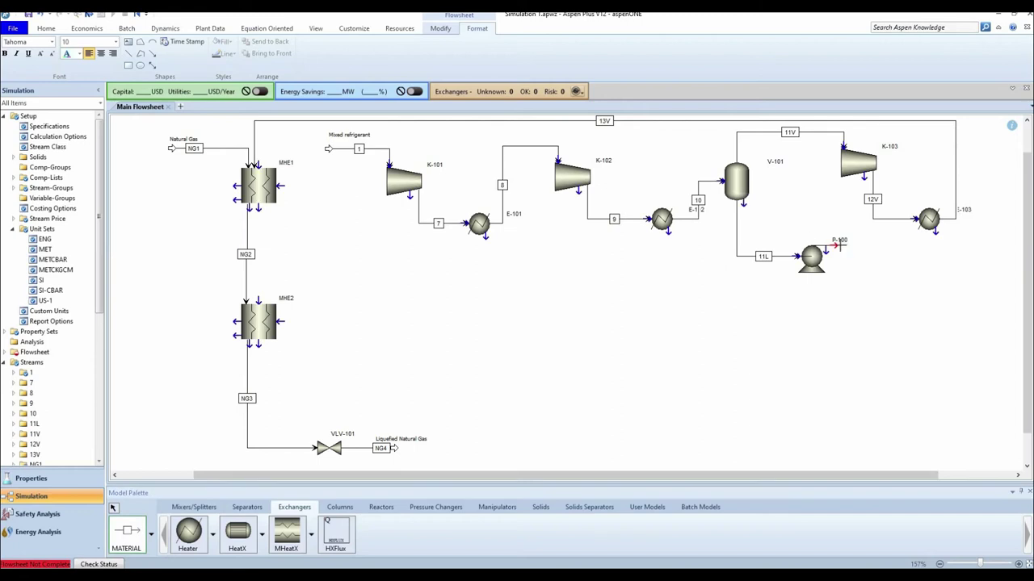
pyautogui.click(835, 246)
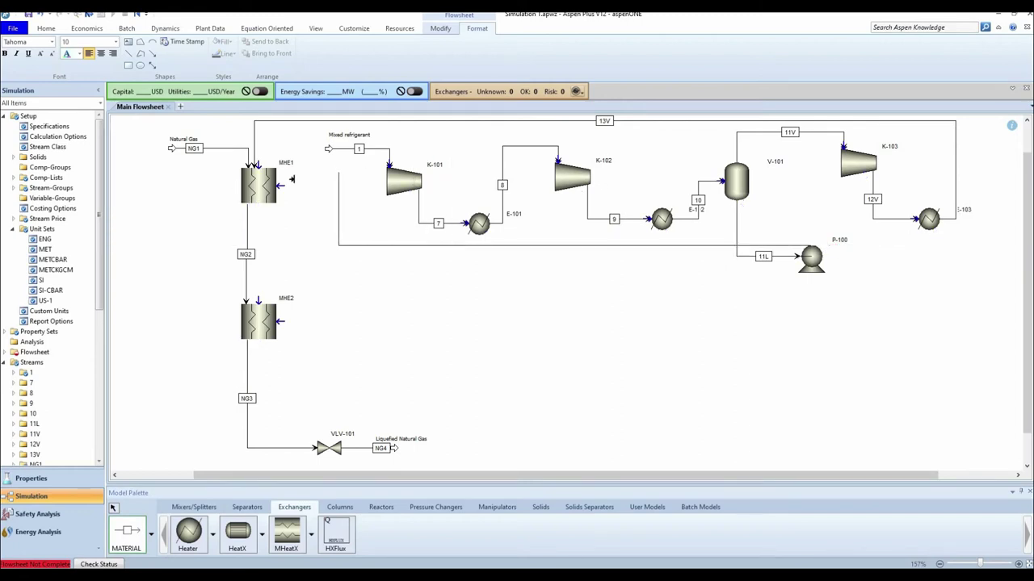
pyautogui.click(257, 167)
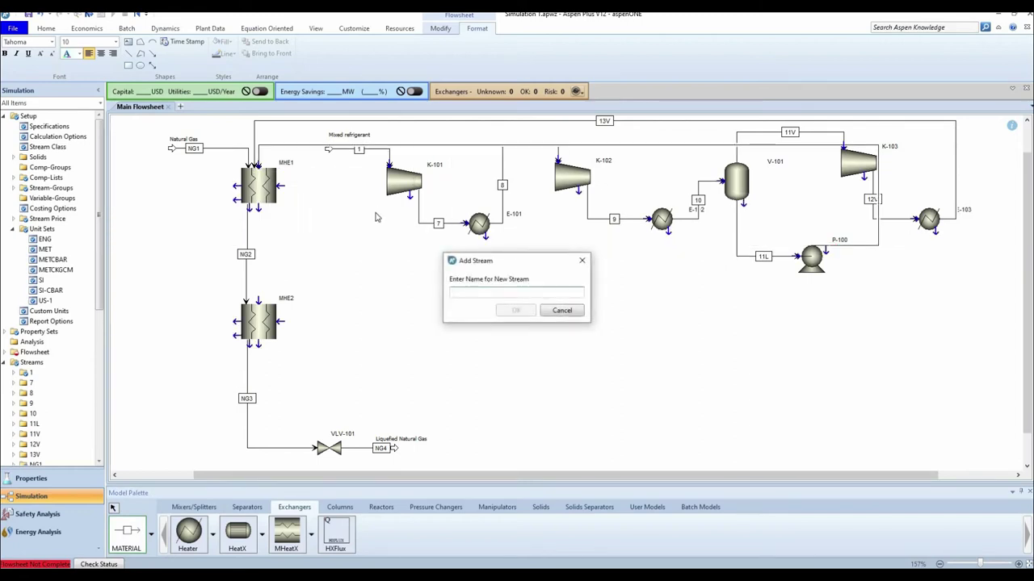
pyautogui.write('12L')
pyautogui.click(517, 312)
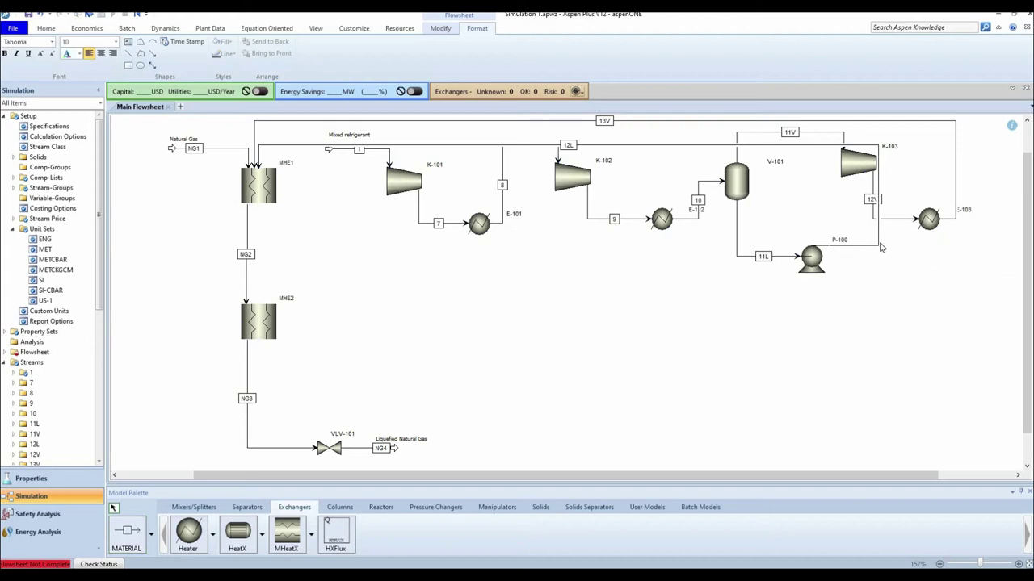
# Reroute stream 12L so it runs outside E-103 and above stream 13V, entering the top of MHE1 beside 13V
pyautogui.moveTo(881, 247); pyautogui.dragTo(989, 236)
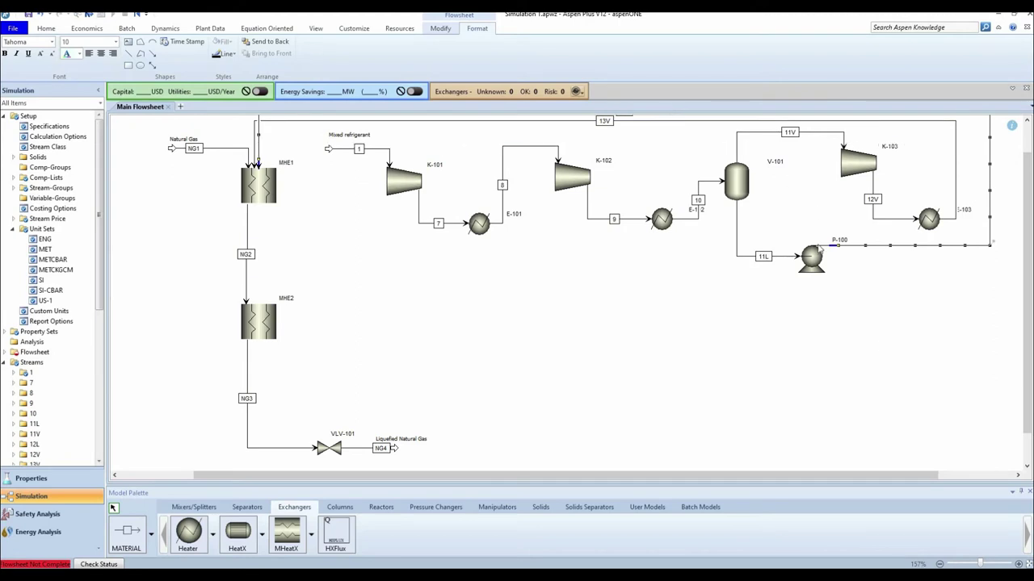
pyautogui.scroll(-1, 644, 330)
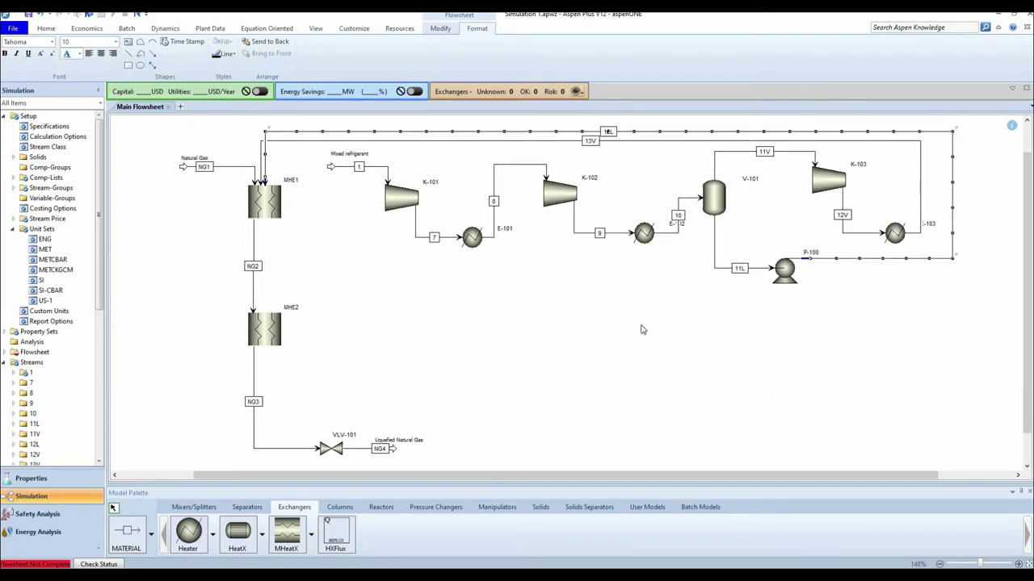
pyautogui.click(265, 182)
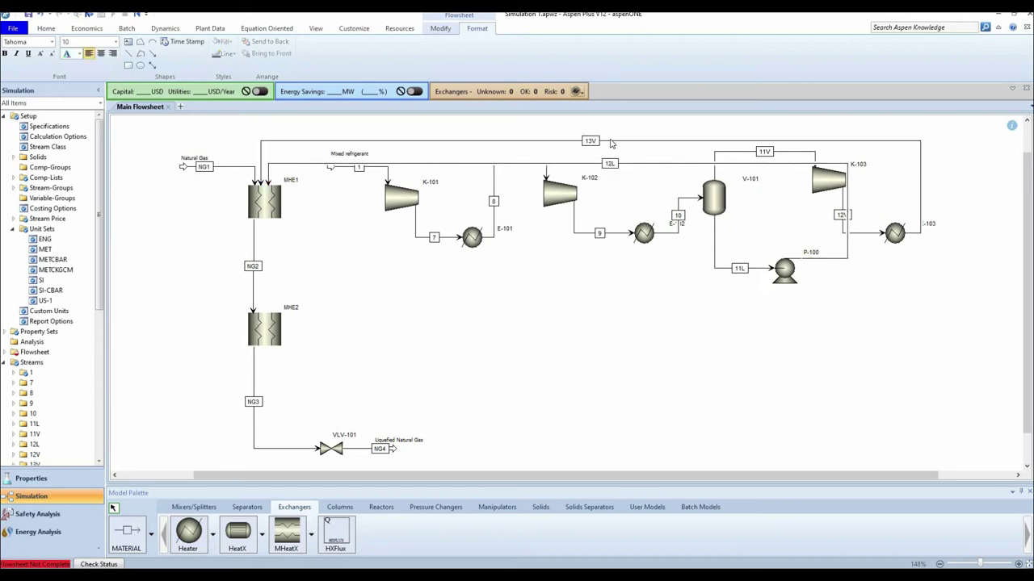
pyautogui.moveTo(673, 163); pyautogui.dragTo(675, 132)
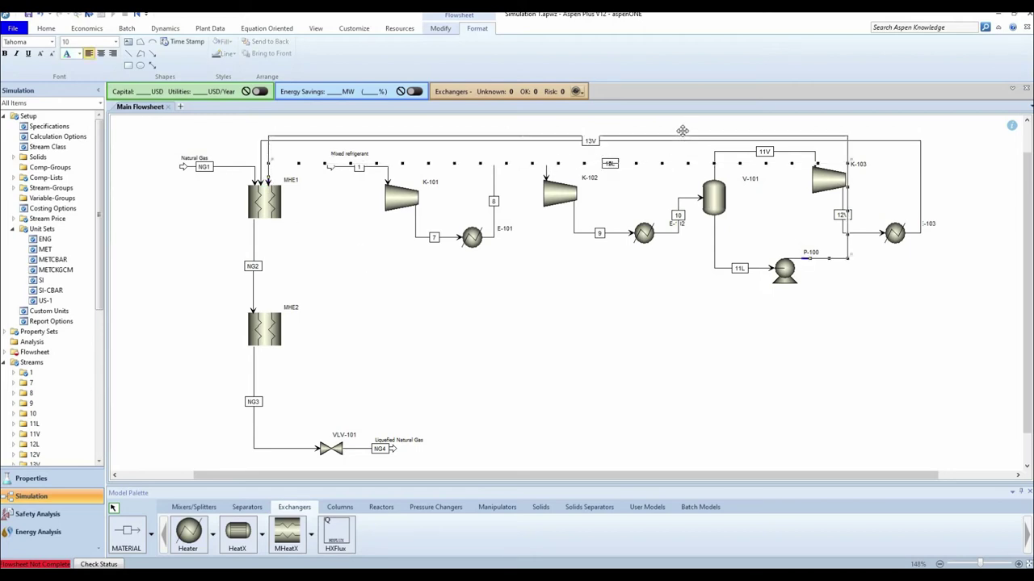
pyautogui.moveTo(850, 256); pyautogui.dragTo(939, 259)
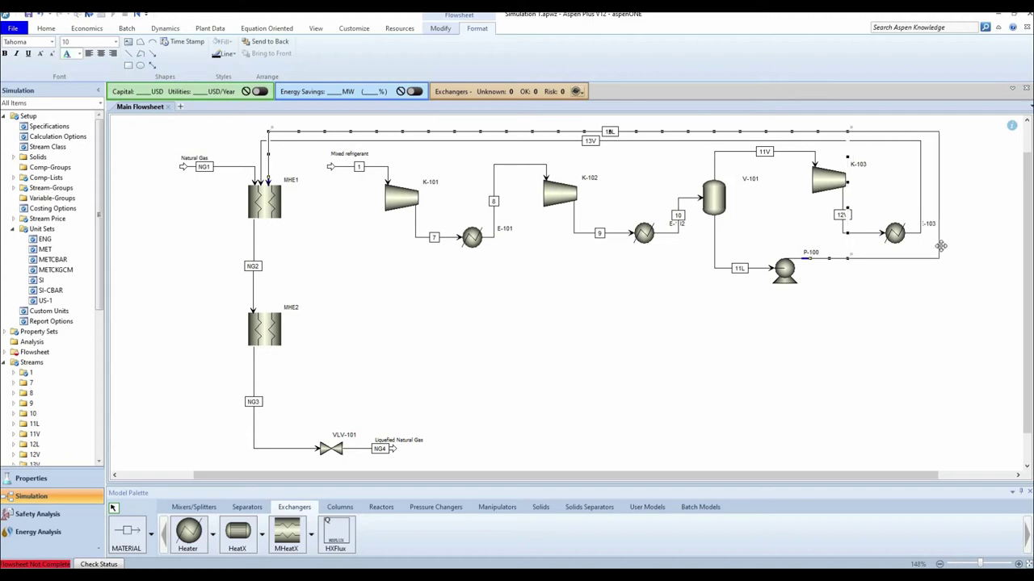
pyautogui.click(929, 232)
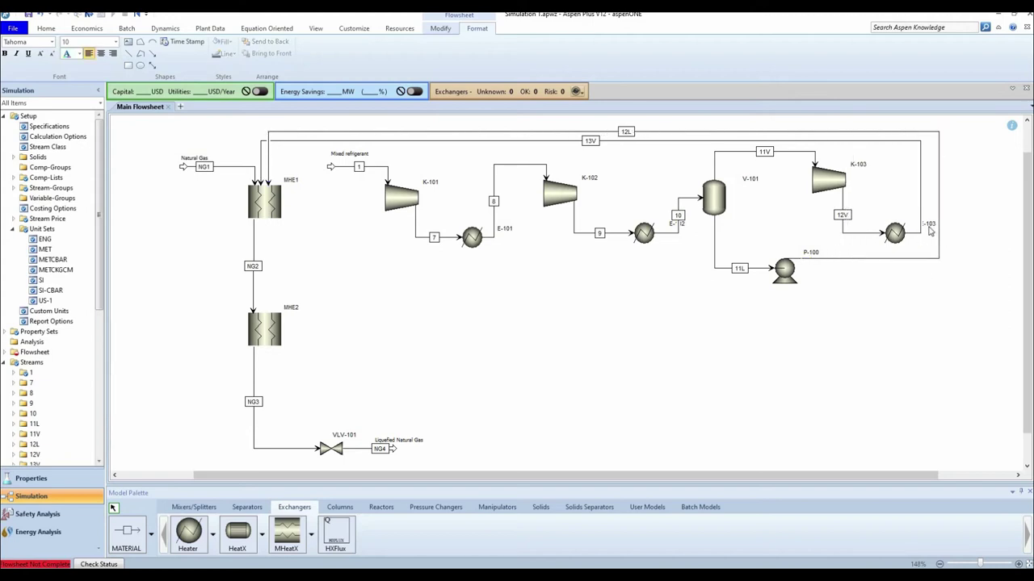
# Move the E-103, E-102 and E-101 labels directly above their heaters and the 12V label onto the horizontal run into E-103
pyautogui.moveTo(931, 229); pyautogui.dragTo(905, 217)
pyautogui.moveTo(674, 226); pyautogui.dragTo(644, 215)
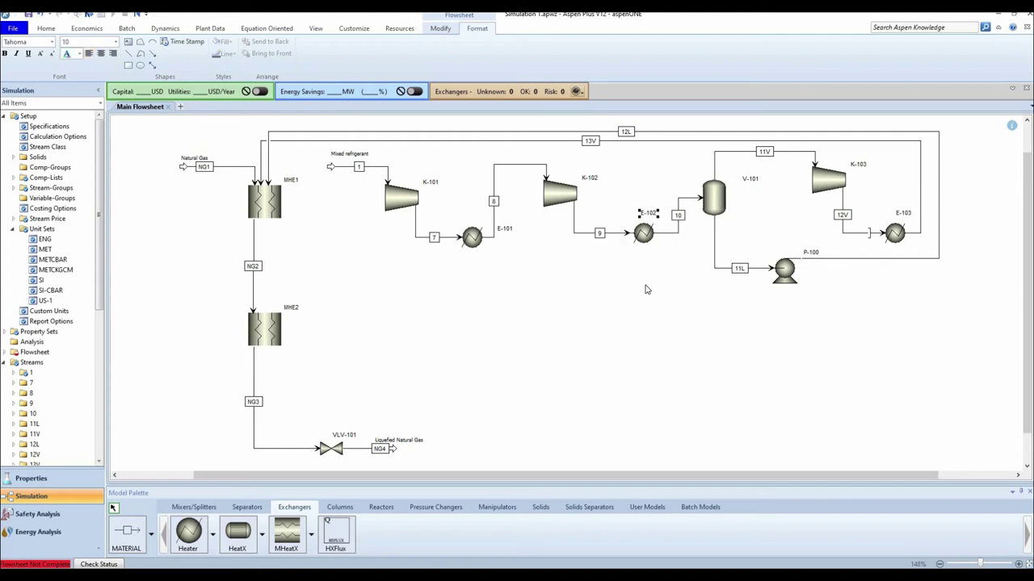
pyautogui.moveTo(507, 230); pyautogui.dragTo(472, 221)
pyautogui.moveTo(843, 215); pyautogui.dragTo(861, 233)
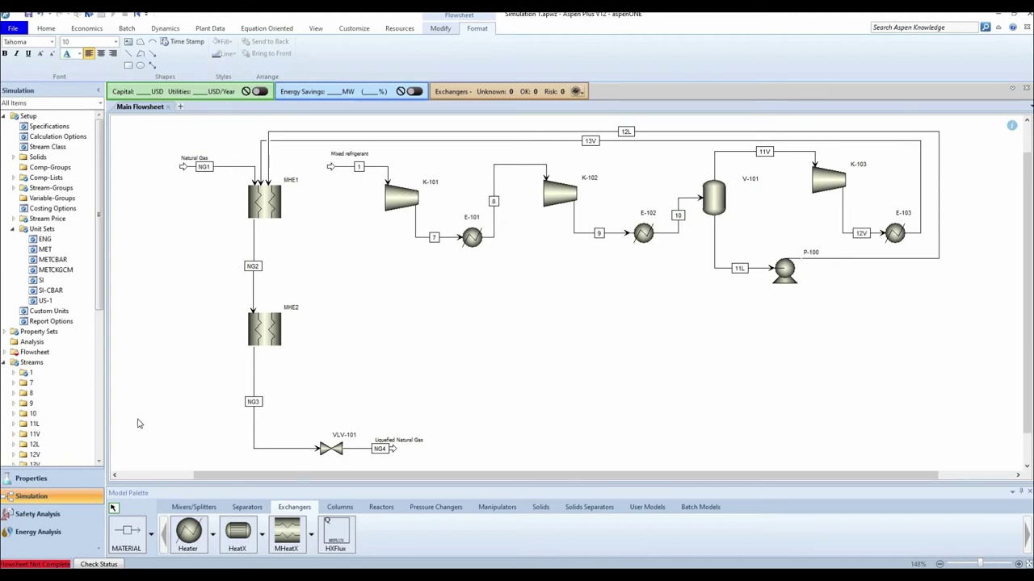
# Connect MHE1's bottom outlet to MHE2's top inlet with a material stream named 14V, shifting its line closer to NG2
pyautogui.click(129, 531)
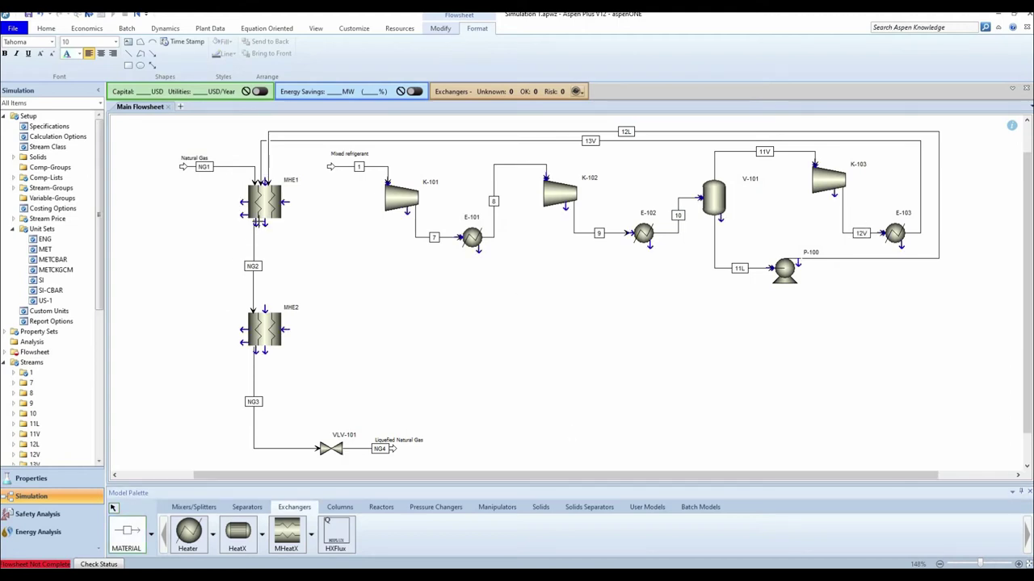
pyautogui.click(263, 224)
pyautogui.click(264, 309)
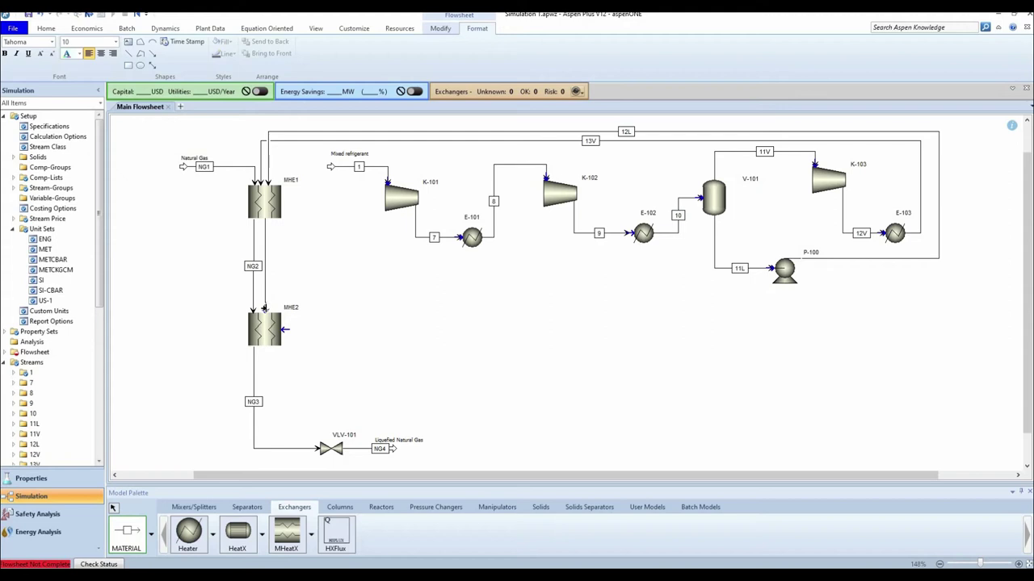
pyautogui.click(315, 260)
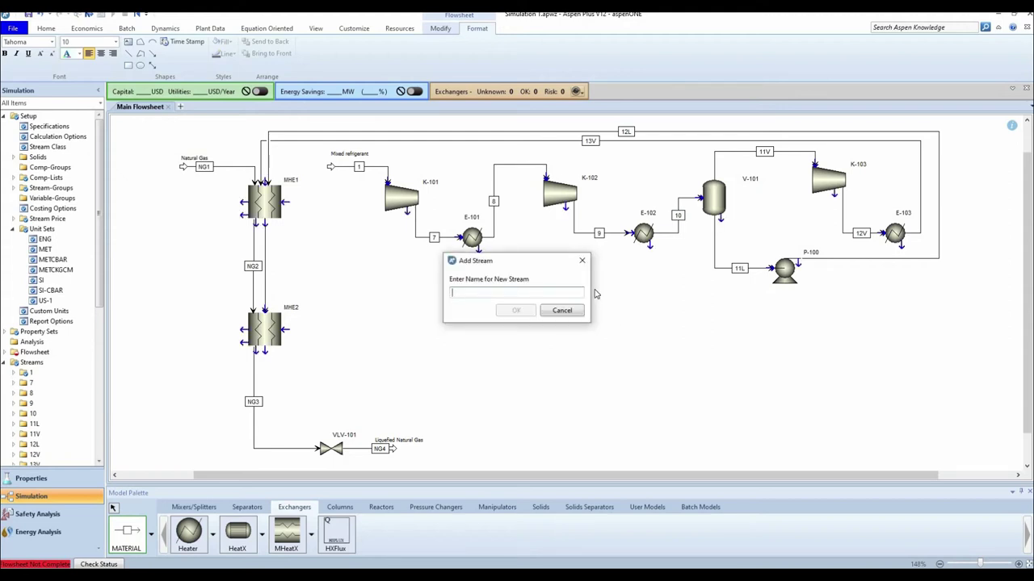
pyautogui.write('14V')
pyautogui.click(521, 311)
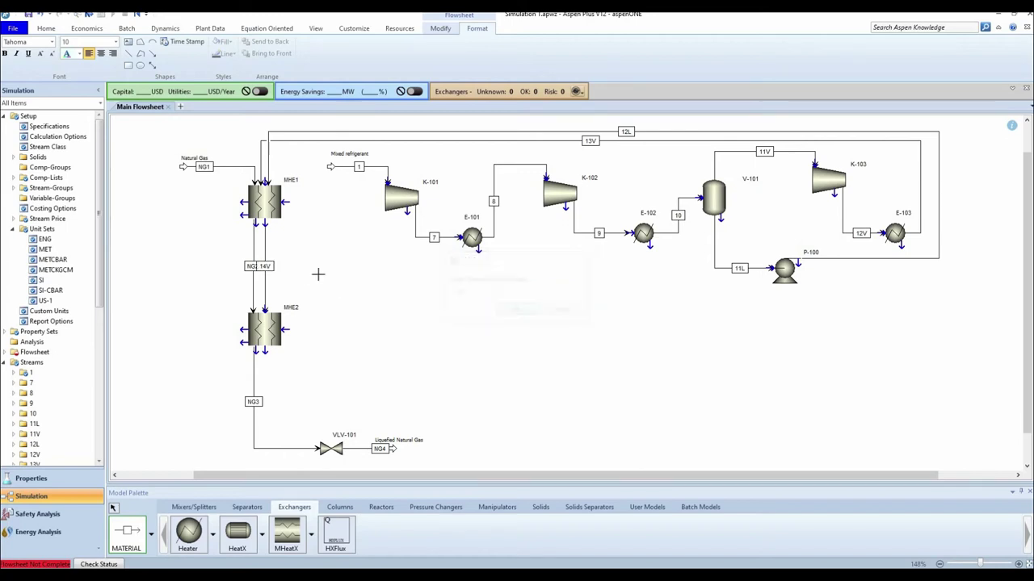
pyautogui.click(266, 226)
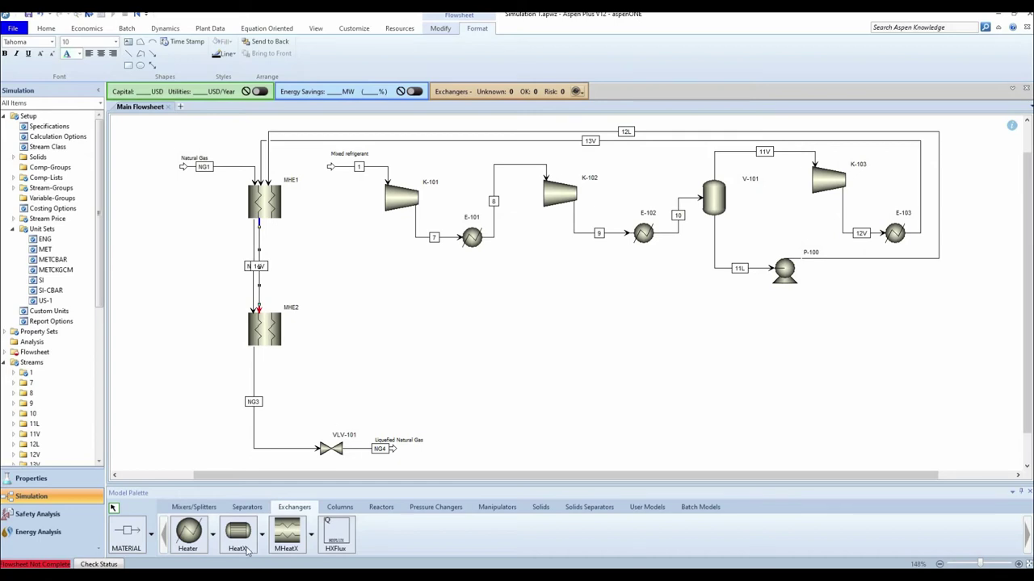
pyautogui.click(343, 393)
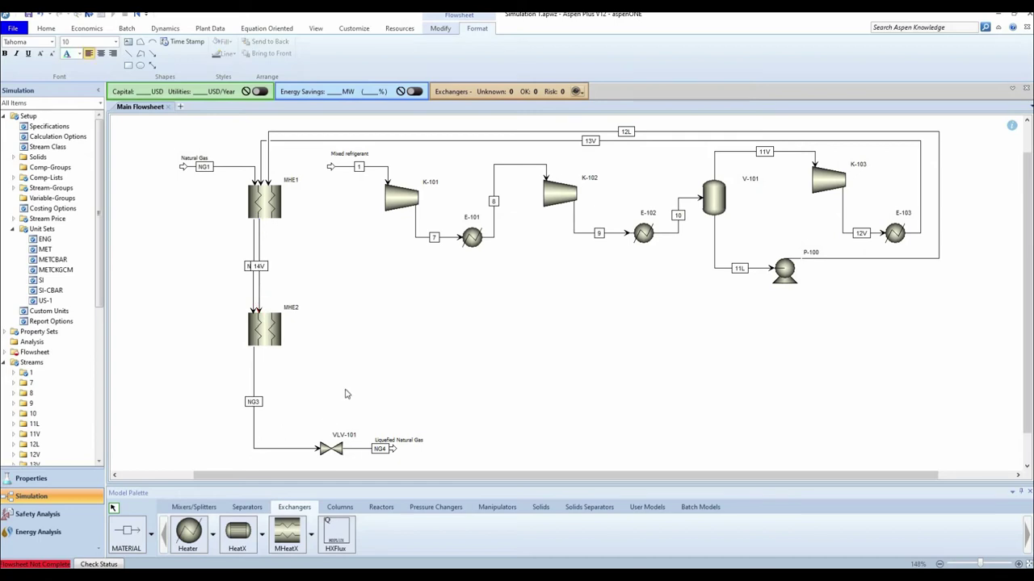
# Add a Valve block named VLV-102 above VLV-101, below and beside exchanger MHE2
pyautogui.click(415, 508)
pyautogui.click(335, 533)
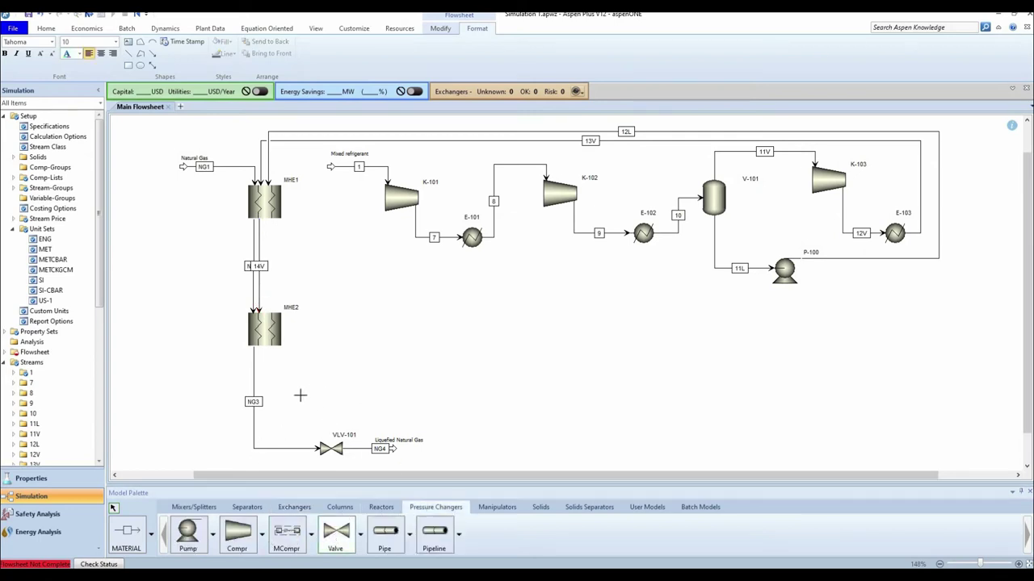
pyautogui.click(323, 394)
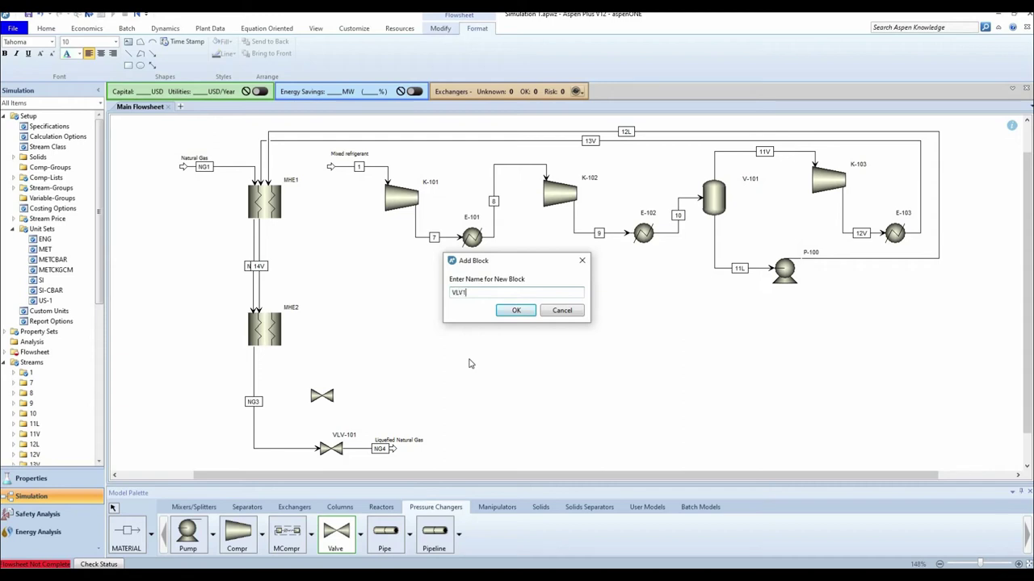
pyautogui.write('VLV-102')
pyautogui.click(522, 311)
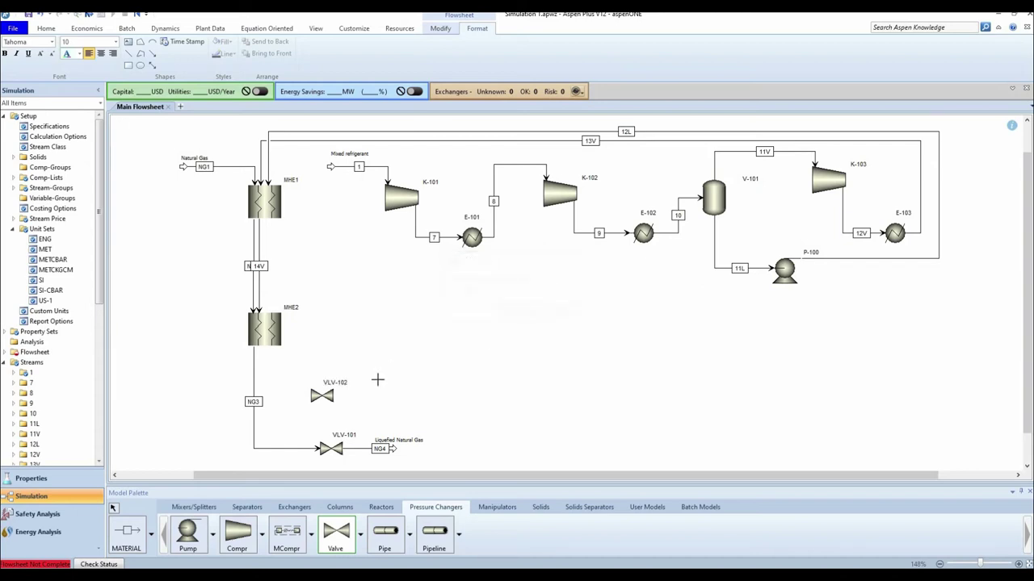
# Connect MHE2's free bottom outlet to VLV-102's feed port with a material stream named 15V
pyautogui.click(130, 541)
pyautogui.click(265, 349)
pyautogui.click(308, 396)
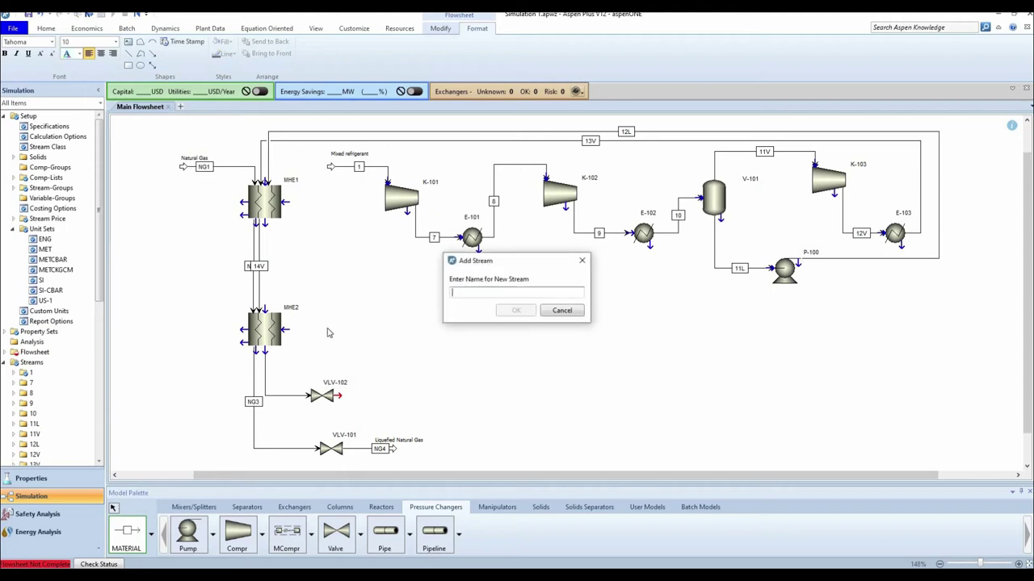
pyautogui.write('15V')
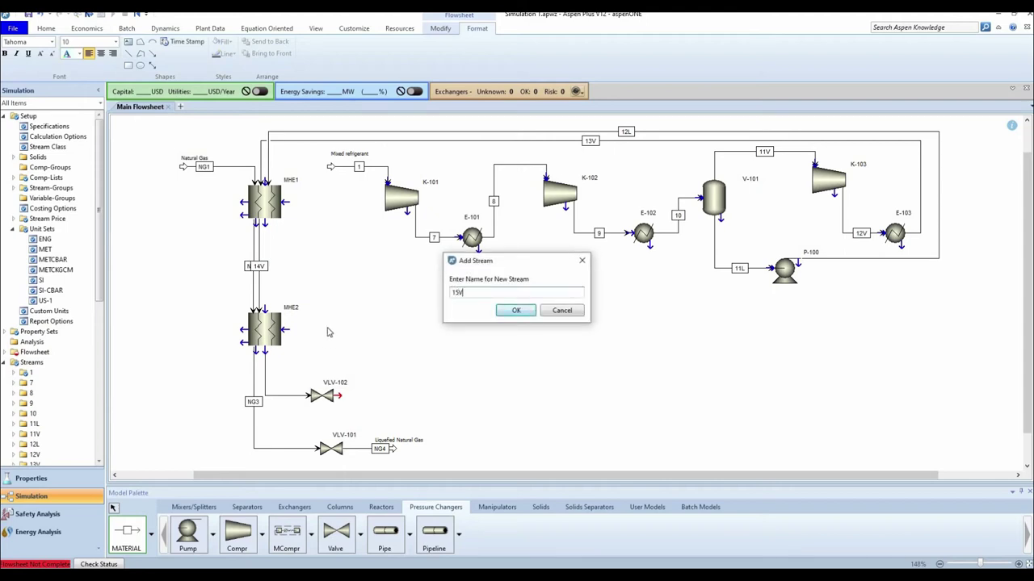
pyautogui.click(517, 311)
pyautogui.rightClick(333, 328)
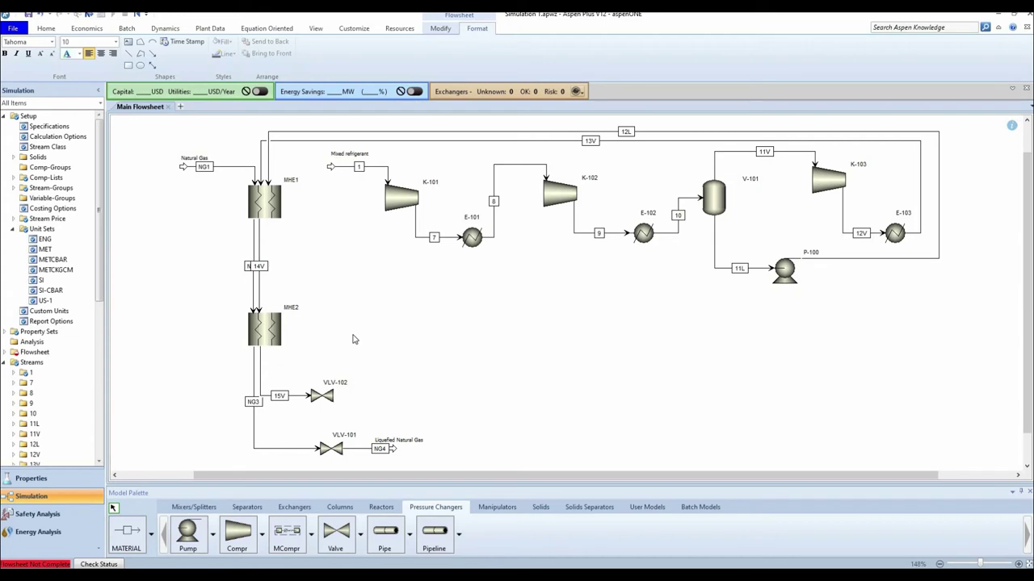
# Connect VLV-102's product port to MHE2's cold feed port with a material stream named 16V
pyautogui.click(129, 533)
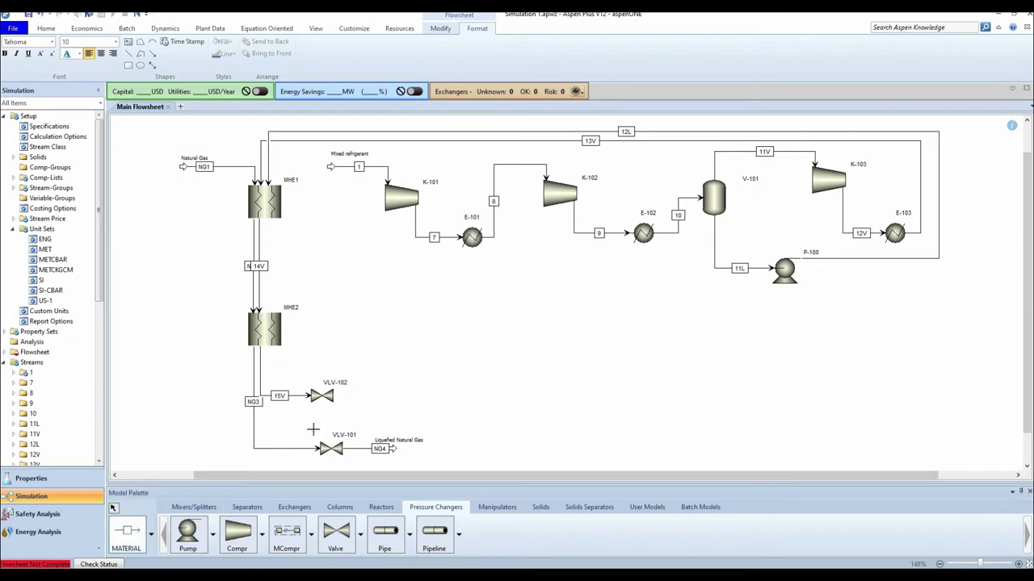
pyautogui.click(335, 395)
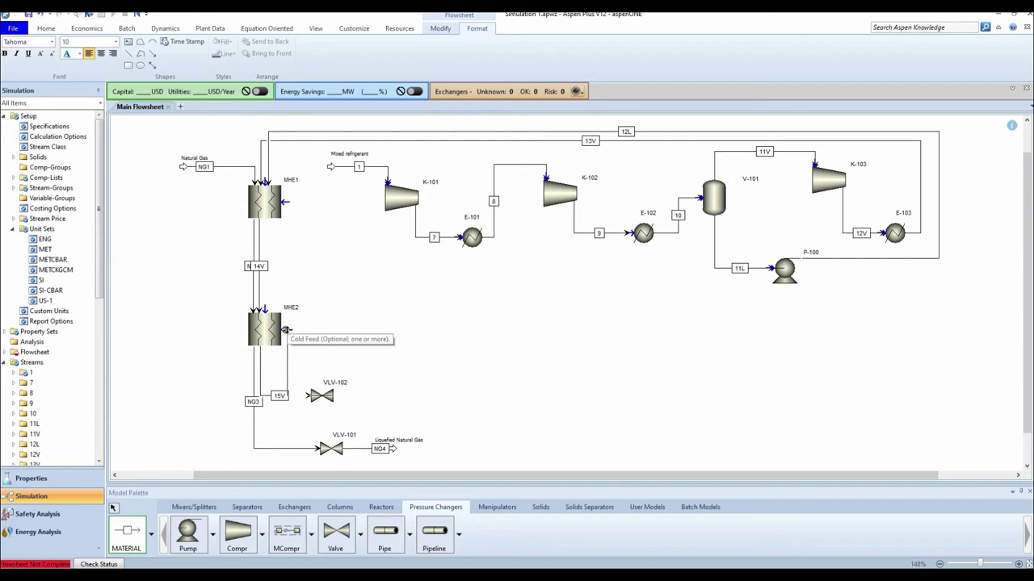
pyautogui.click(284, 329)
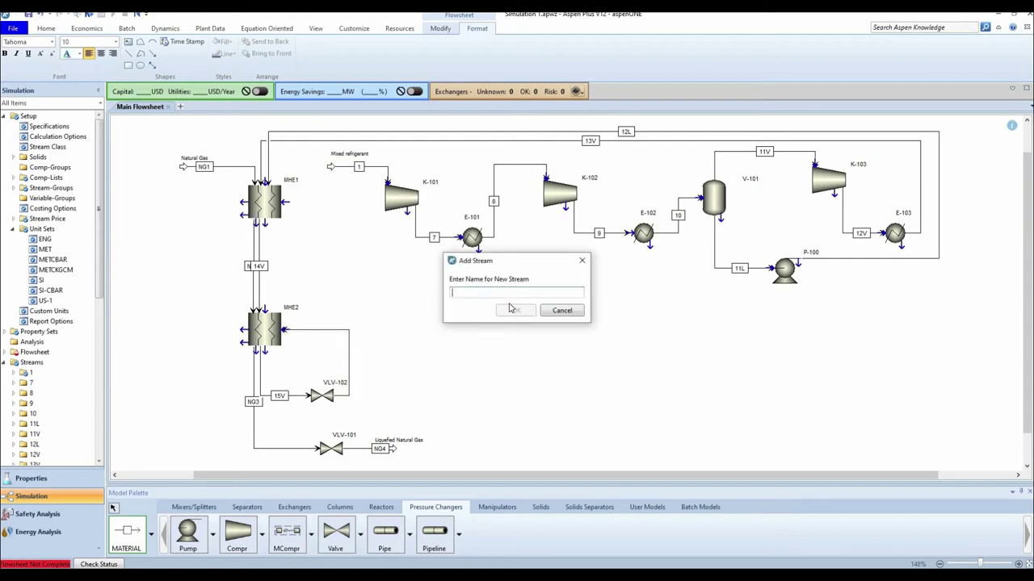
pyautogui.write('16V')
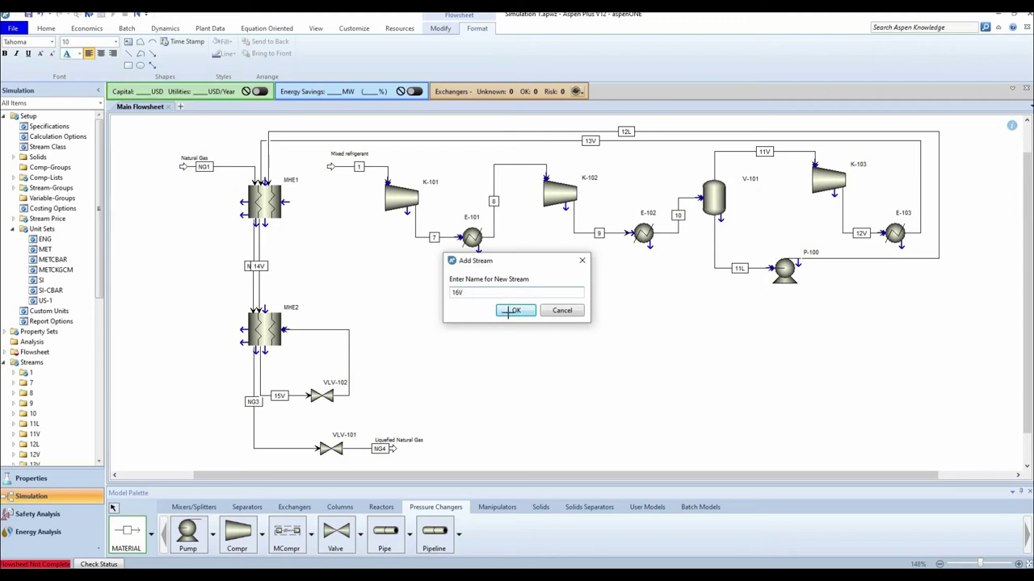
pyautogui.click(509, 311)
pyautogui.press('Escape')
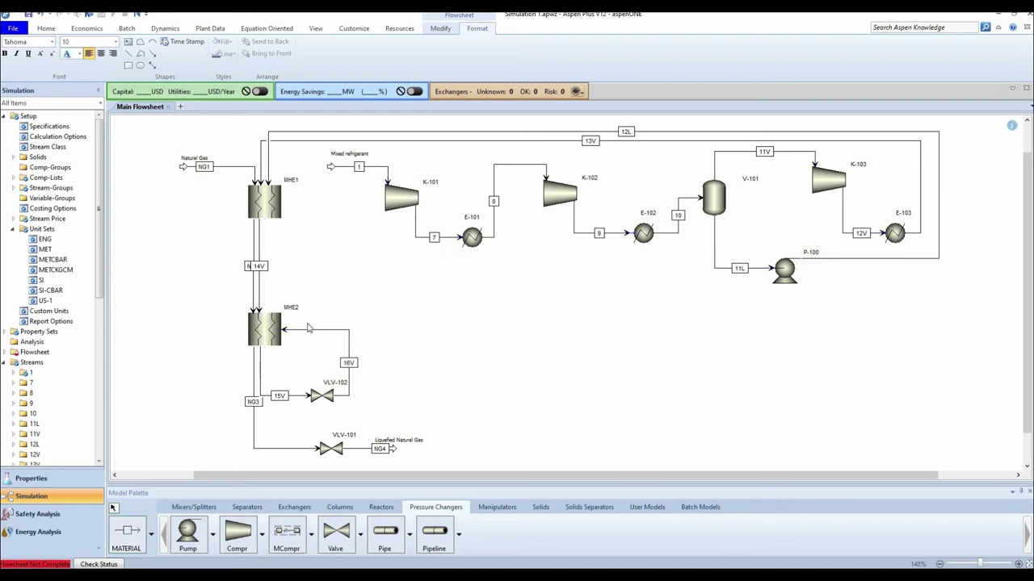
# Move stream 16V's inlet to the underside of MHE2 and lower the 14V label clear of the NG2 label
pyautogui.moveTo(284, 330); pyautogui.dragTo(274, 356)
pyautogui.click(435, 295)
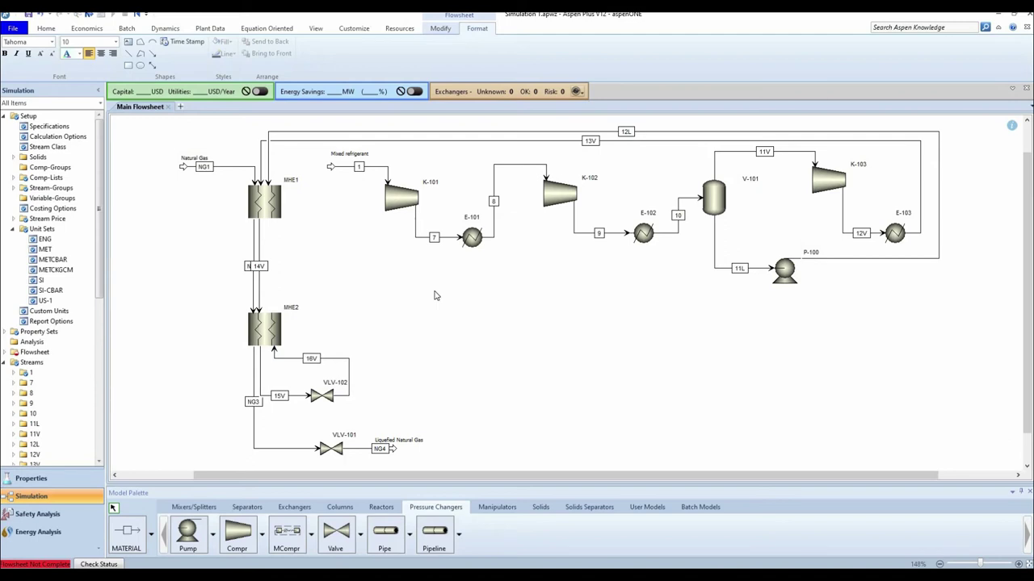
pyautogui.moveTo(263, 273); pyautogui.dragTo(262, 285)
# Add a Valve block named VLV-100 between exchangers MHE1 and MHE2, beside stream NG2
pyautogui.click(339, 535)
pyautogui.click(292, 258)
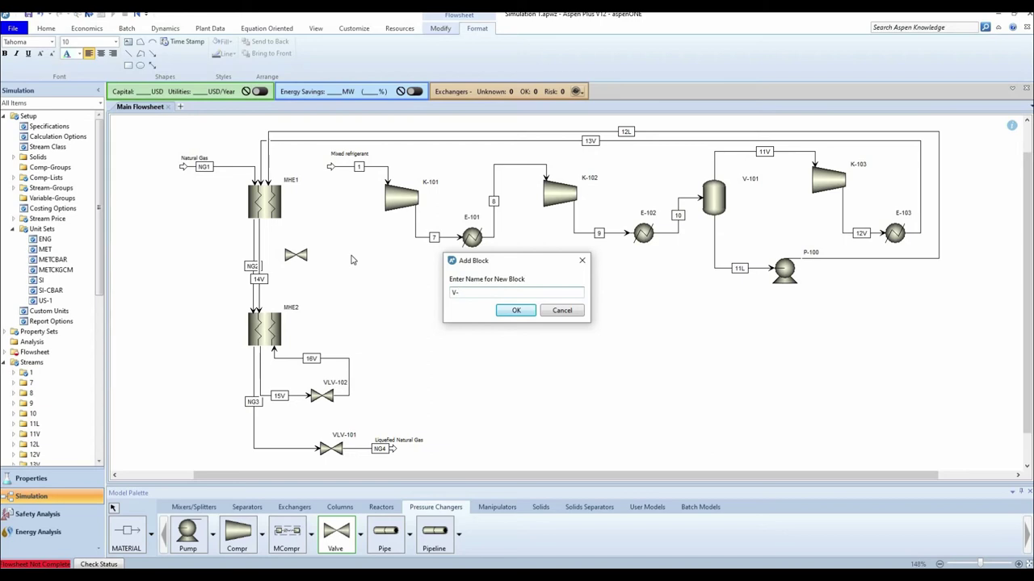
pyautogui.write('V-100LV')
pyautogui.click(515, 310)
# Connect MHE1's free bottom outlet to VLV-100's feed port with a material stream named 13L
pyautogui.click(140, 535)
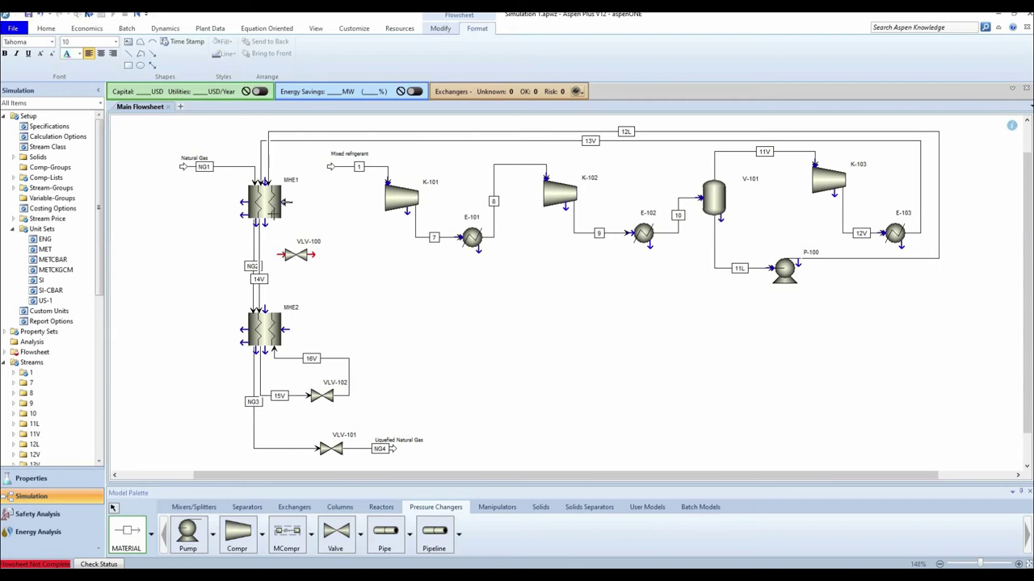
pyautogui.click(264, 220)
pyautogui.click(283, 254)
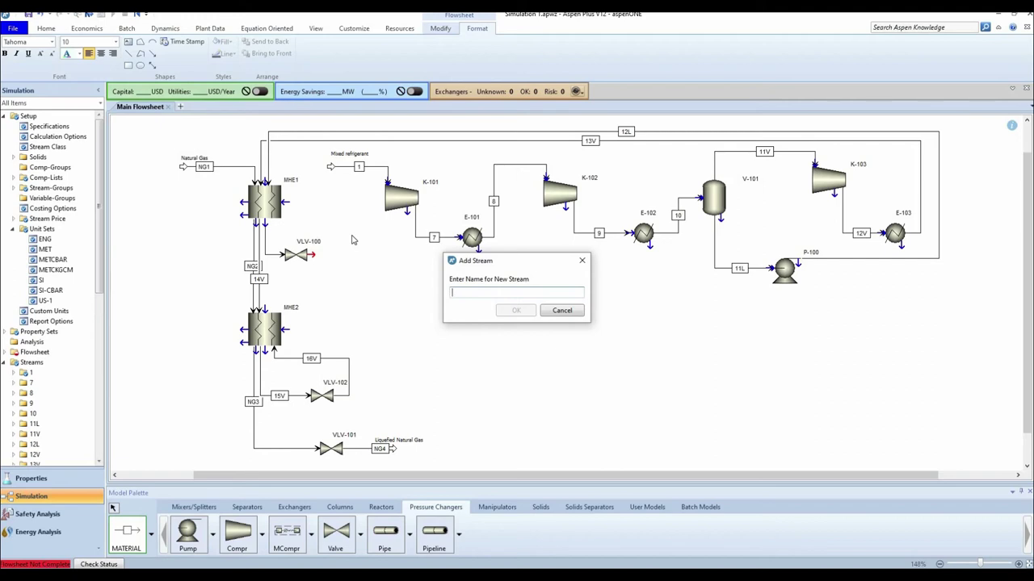
pyautogui.write('13L')
pyautogui.click(521, 310)
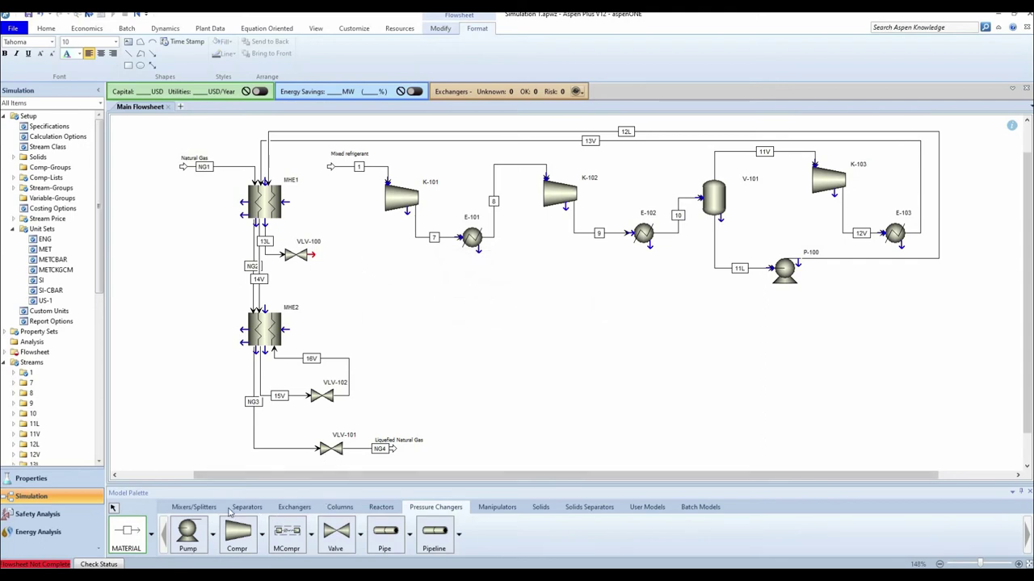
# Add a Mixer block named MIX-100 below VLV-100, between exchangers MHE1 and MHE2
pyautogui.click(194, 507)
pyautogui.click(187, 533)
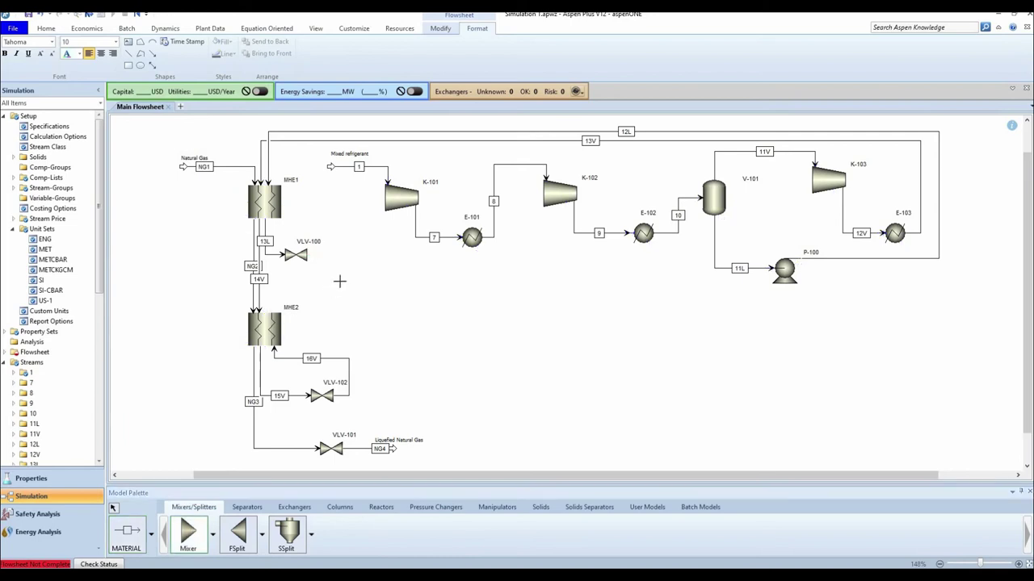
pyautogui.click(341, 281)
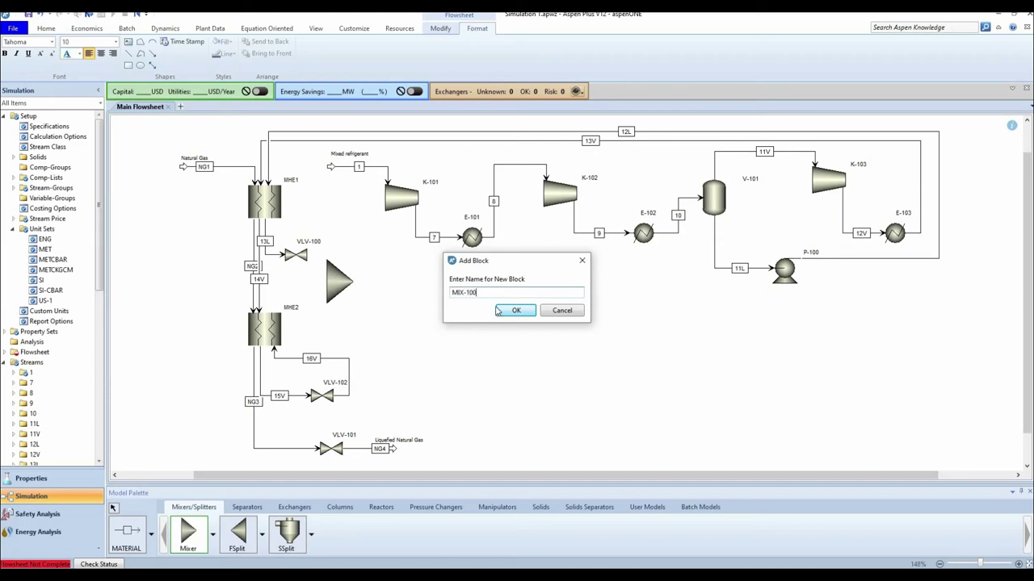
pyautogui.click(517, 311)
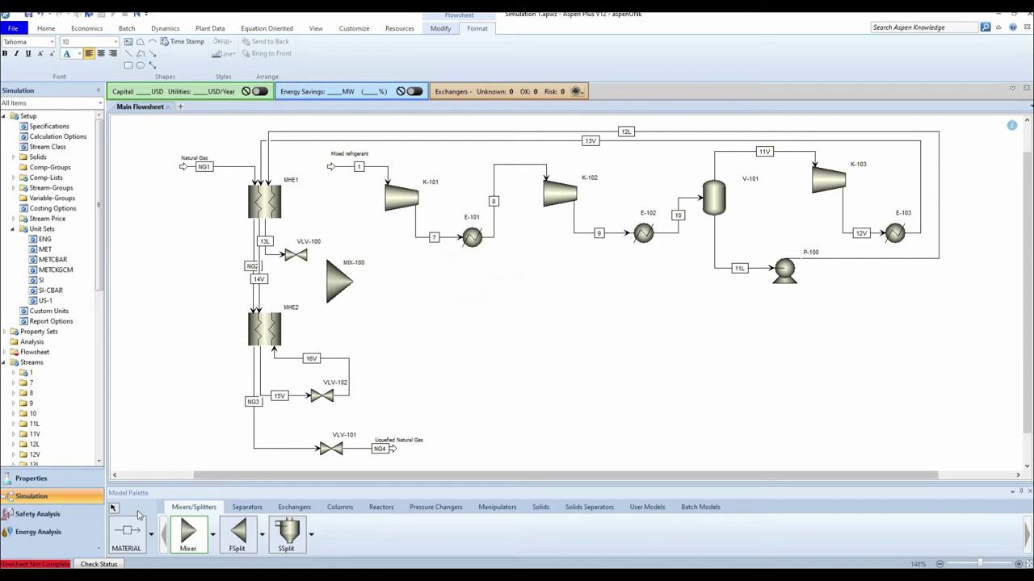
# Connect VLV-100's product port to MIX-100's feed port with a material stream named 14L
pyautogui.click(127, 535)
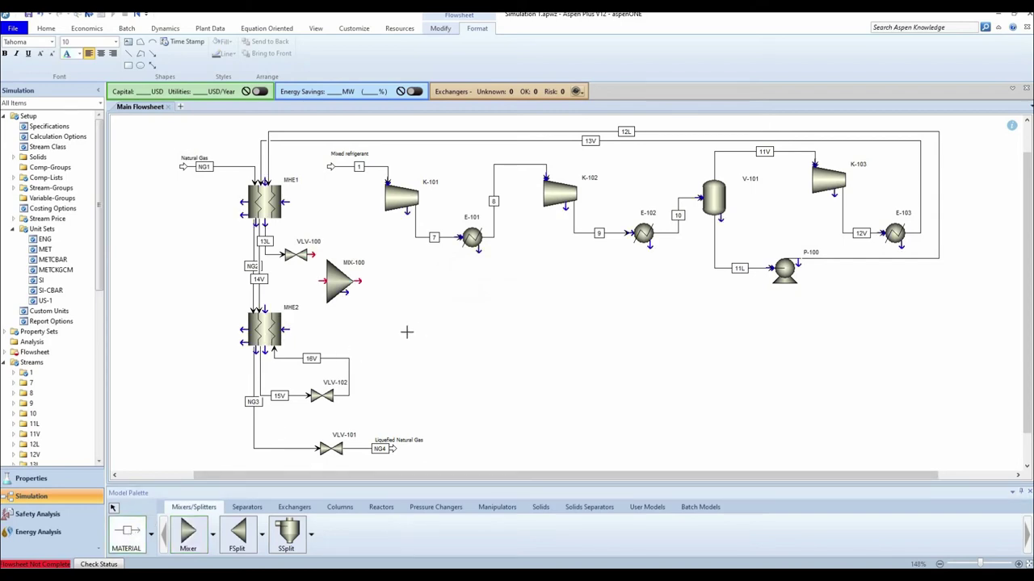
pyautogui.click(313, 255)
pyautogui.click(322, 280)
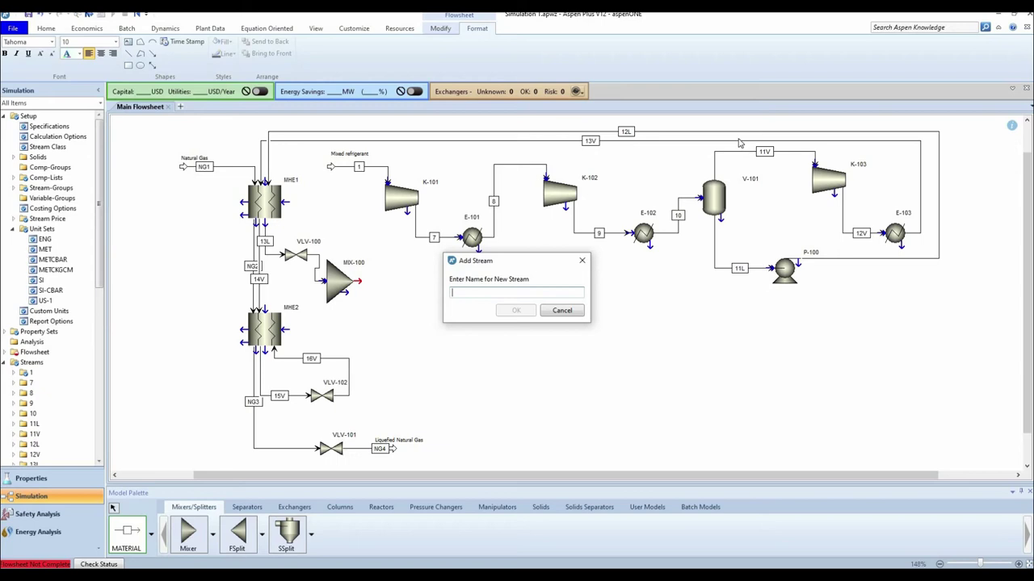
pyautogui.write('14L')
pyautogui.click(516, 313)
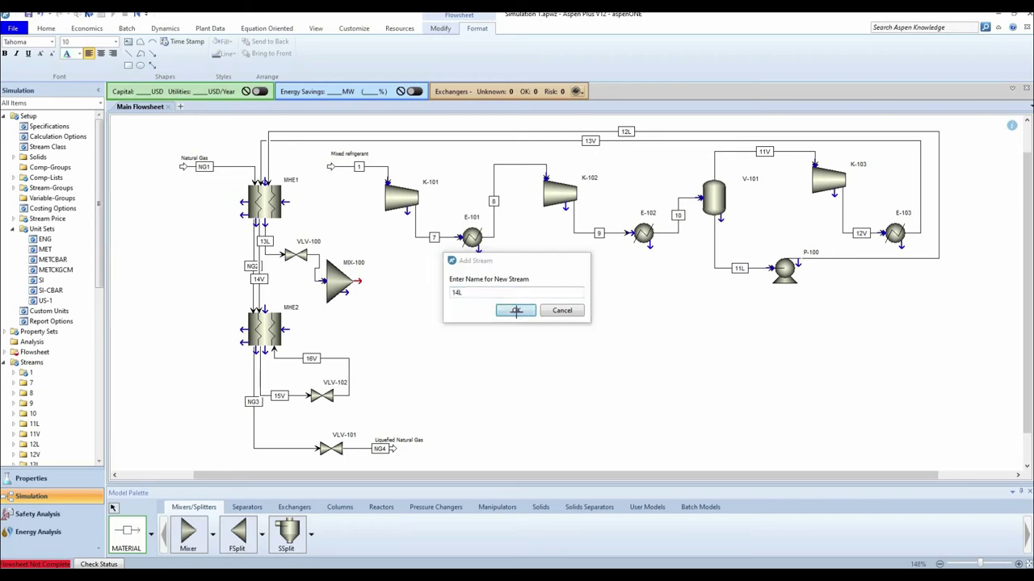
# Move MIX-100 farther from VLV-100 and reattach stream 14L to the upper part of the mixer's inlet side
pyautogui.click(361, 282)
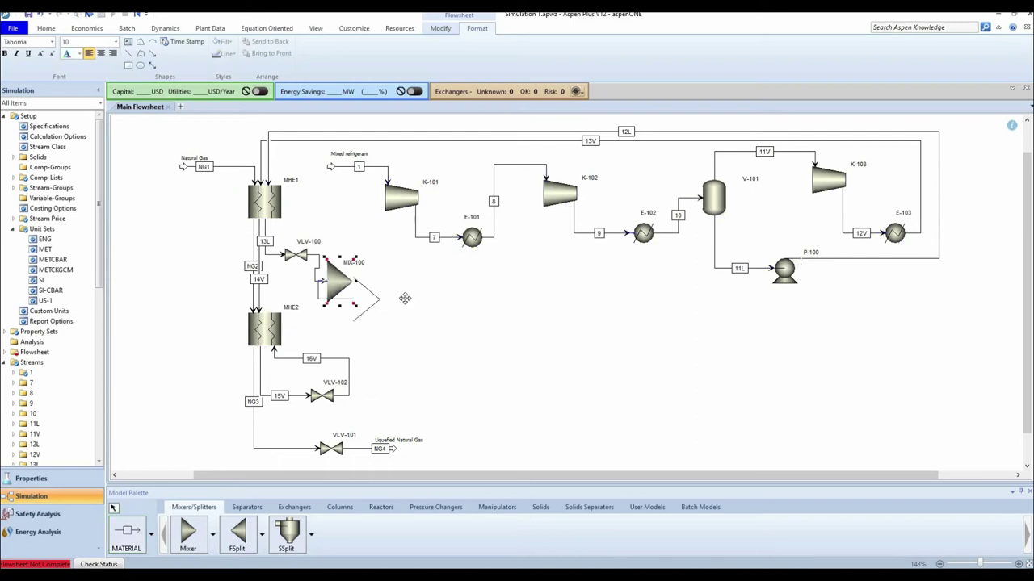
pyautogui.moveTo(417, 292); pyautogui.dragTo(418, 292)
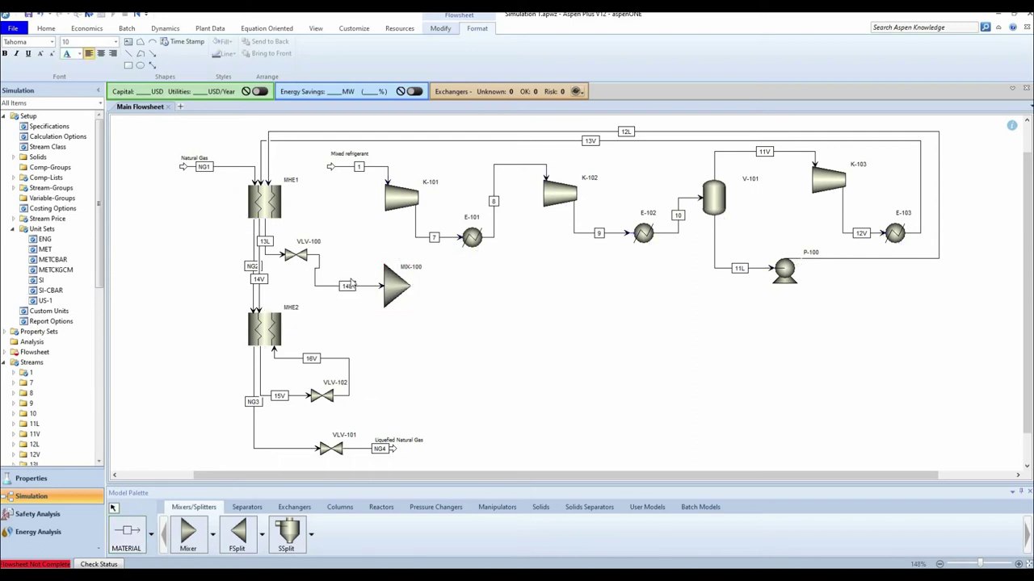
pyautogui.click(383, 290)
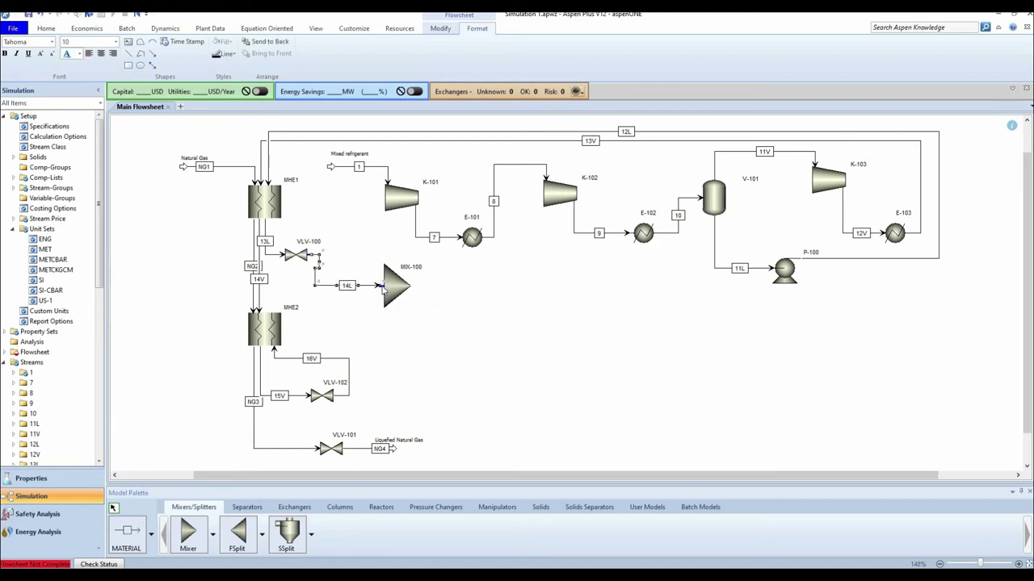
pyautogui.click(377, 287)
pyautogui.moveTo(377, 286); pyautogui.dragTo(384, 277)
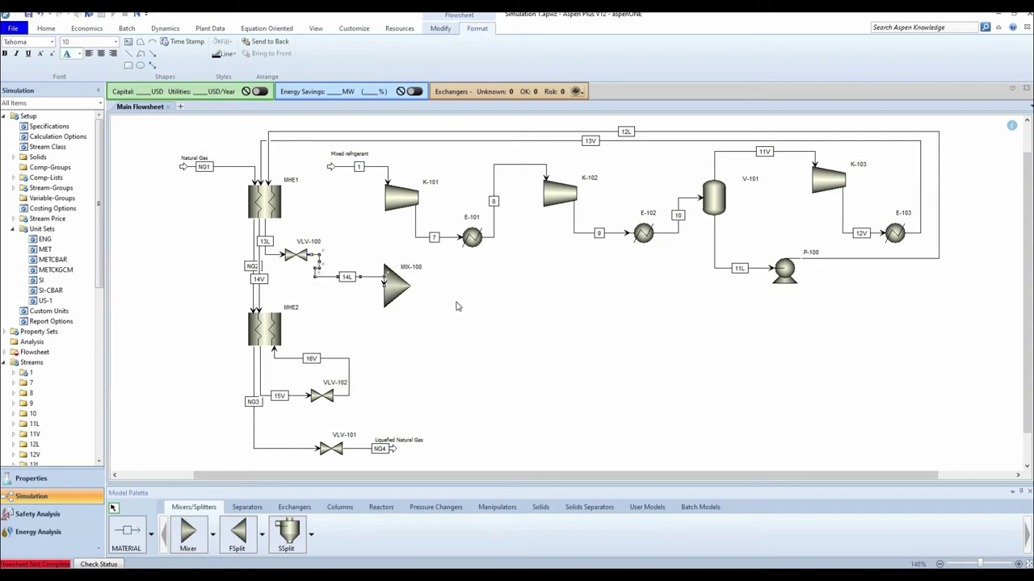
pyautogui.rightClick(377, 281)
pyautogui.moveTo(468, 442)
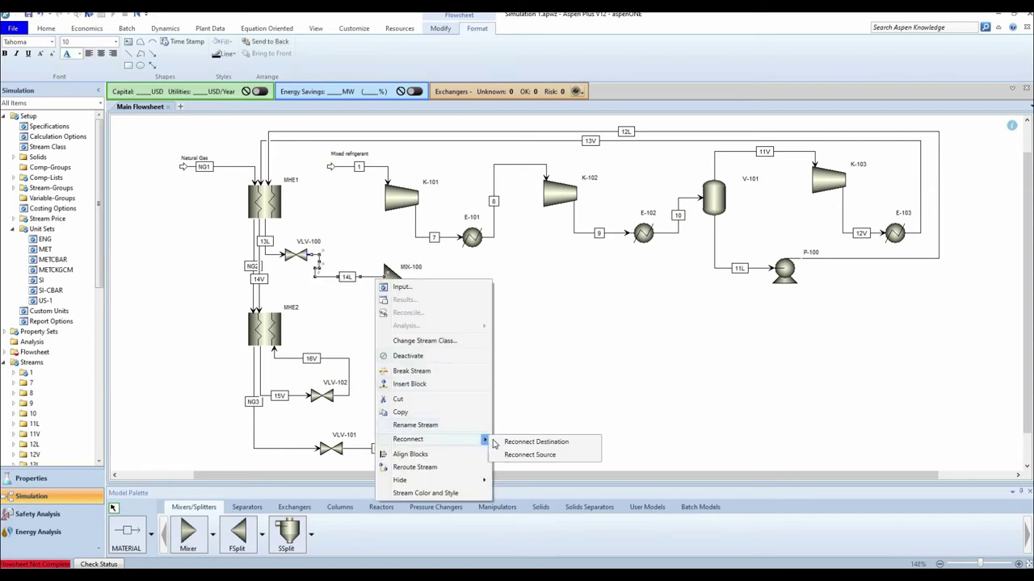
pyautogui.click(536, 442)
pyautogui.click(381, 286)
pyautogui.click(418, 294)
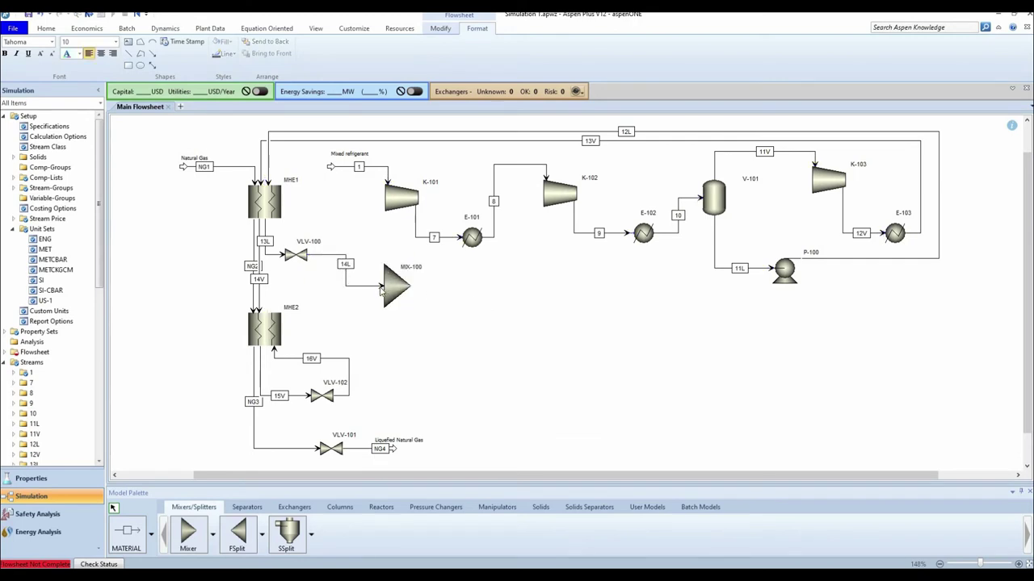
pyautogui.click(388, 340)
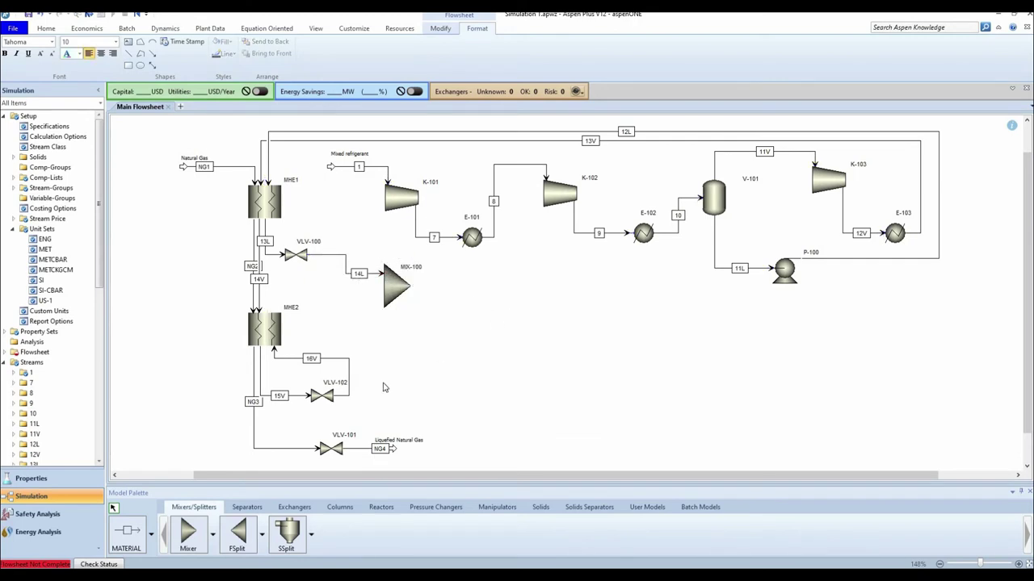
# Connect MHE2's cold product port to MIX-100's feed port with a material stream named 17V
pyautogui.click(126, 535)
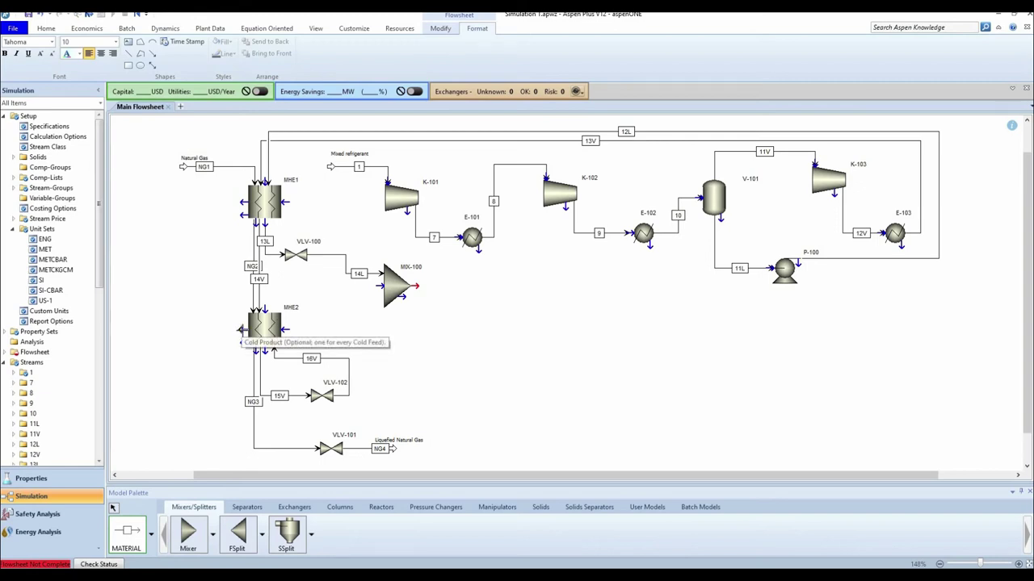
pyautogui.click(240, 330)
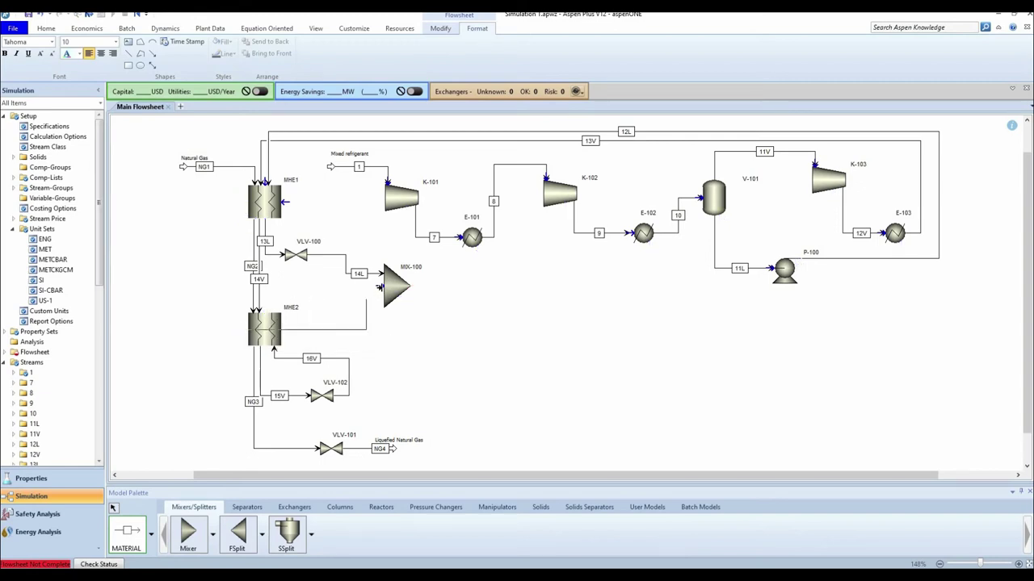
pyautogui.click(380, 287)
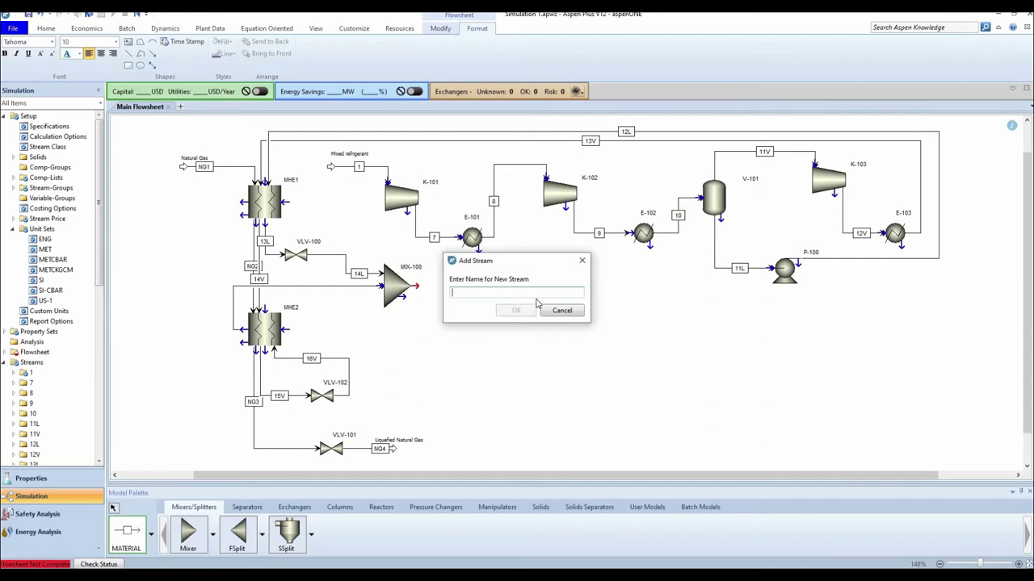
pyautogui.write('17')
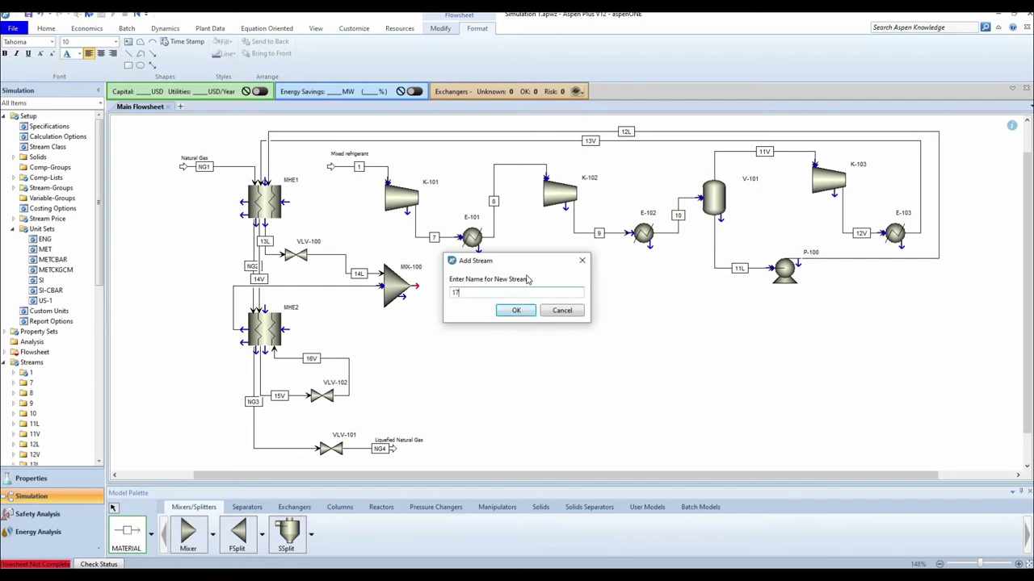
pyautogui.write('V')
pyautogui.click(509, 311)
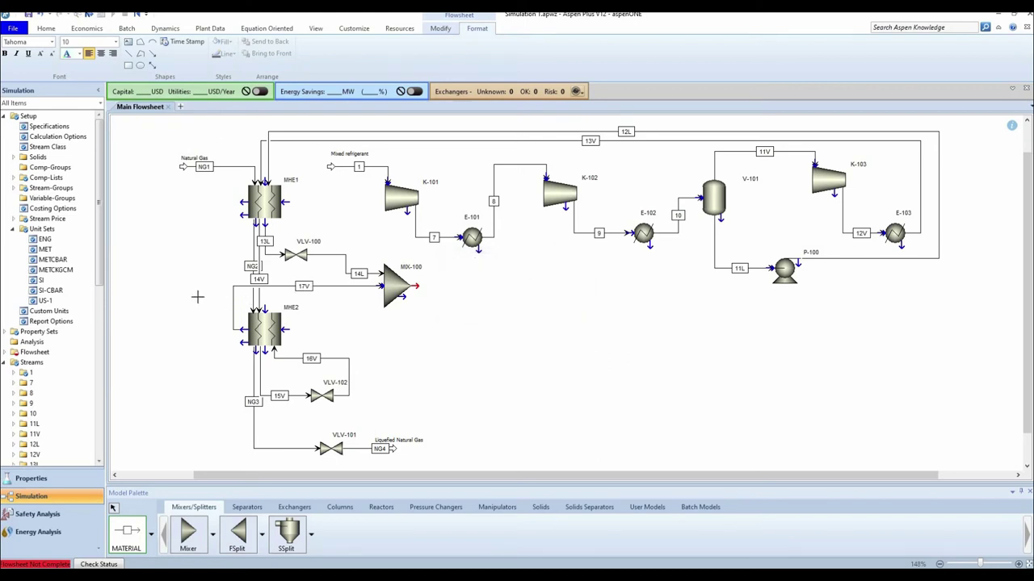
# Move stream 17V's outlet to the side of MHE2 facing the mixer and its inlet to the lower part of MIX-100
pyautogui.rightClick(242, 329)
pyautogui.click(251, 330)
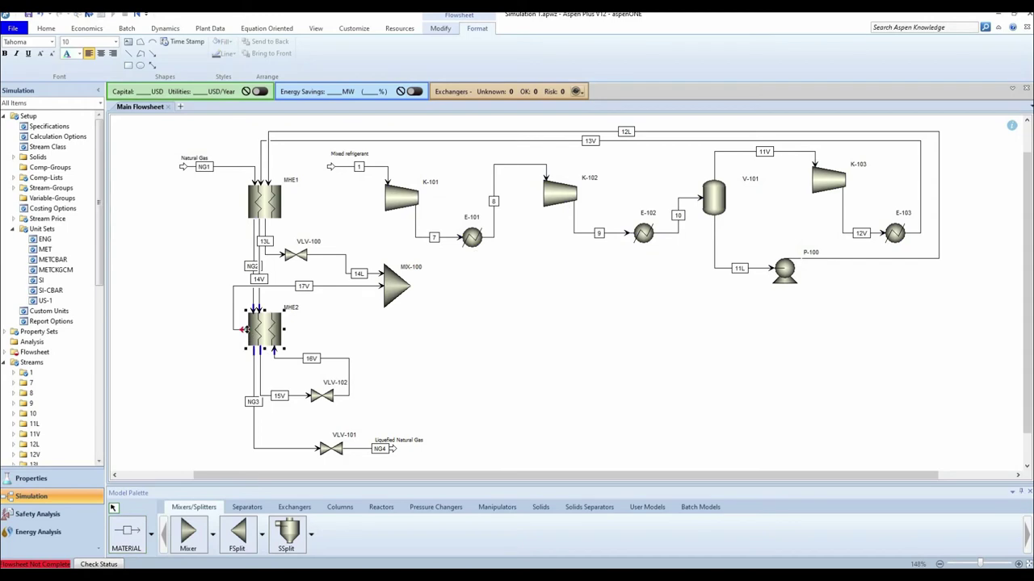
pyautogui.click(285, 328)
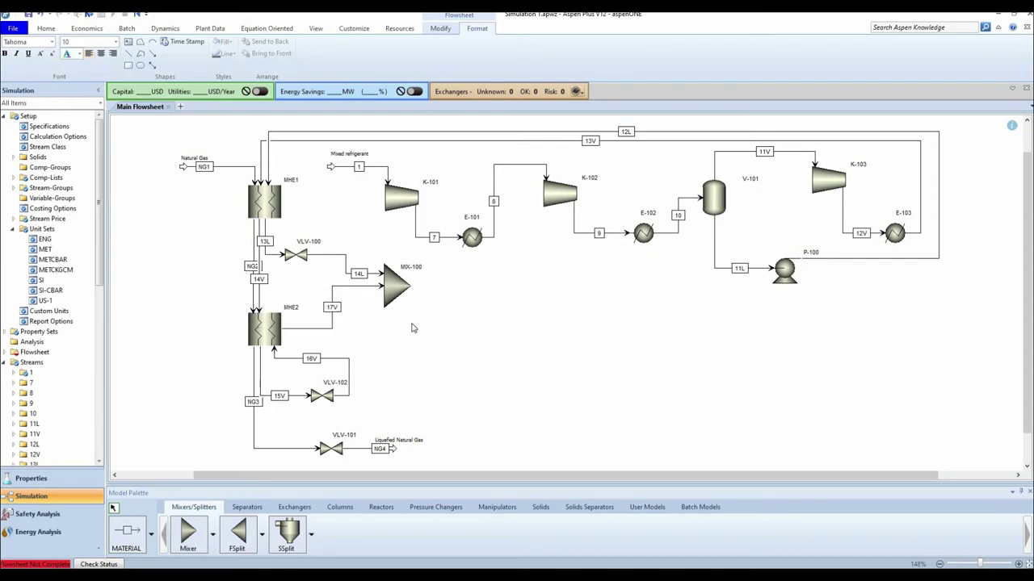
pyautogui.moveTo(386, 292)
pyautogui.mouseDown()
pyautogui.moveTo(384, 316)
pyautogui.moveTo(382, 295)
pyautogui.mouseUp()
# Connect MIX-100's product port to MHE1's cold feed with a material stream named 3, entering from the exchanger's underside
pyautogui.click(126, 533)
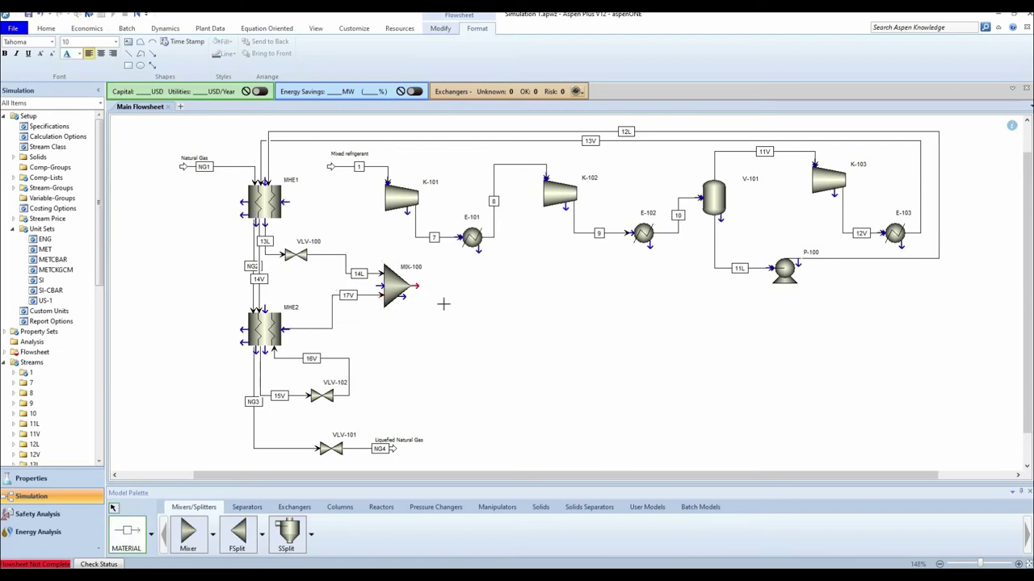
pyautogui.click(417, 285)
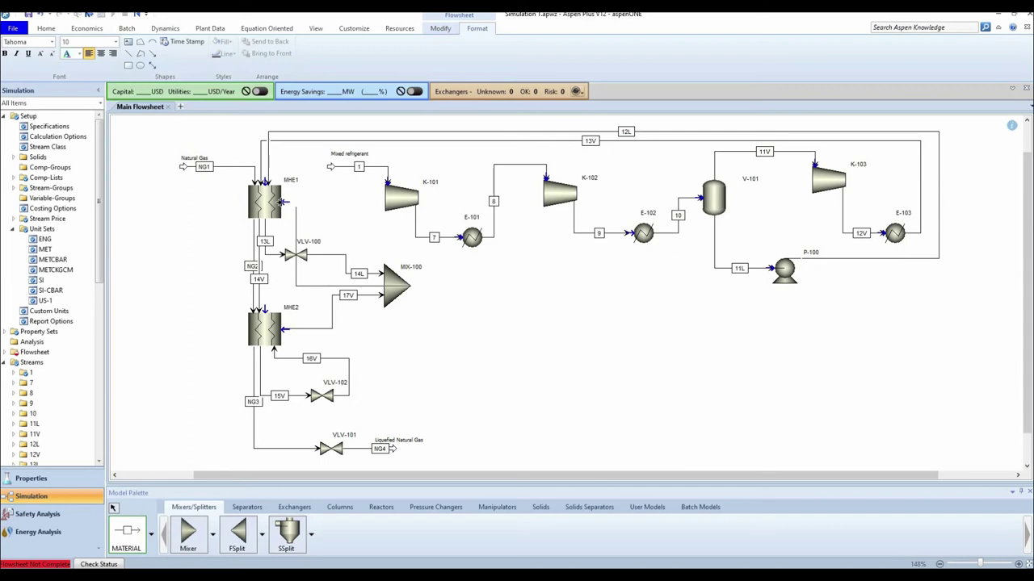
pyautogui.click(287, 202)
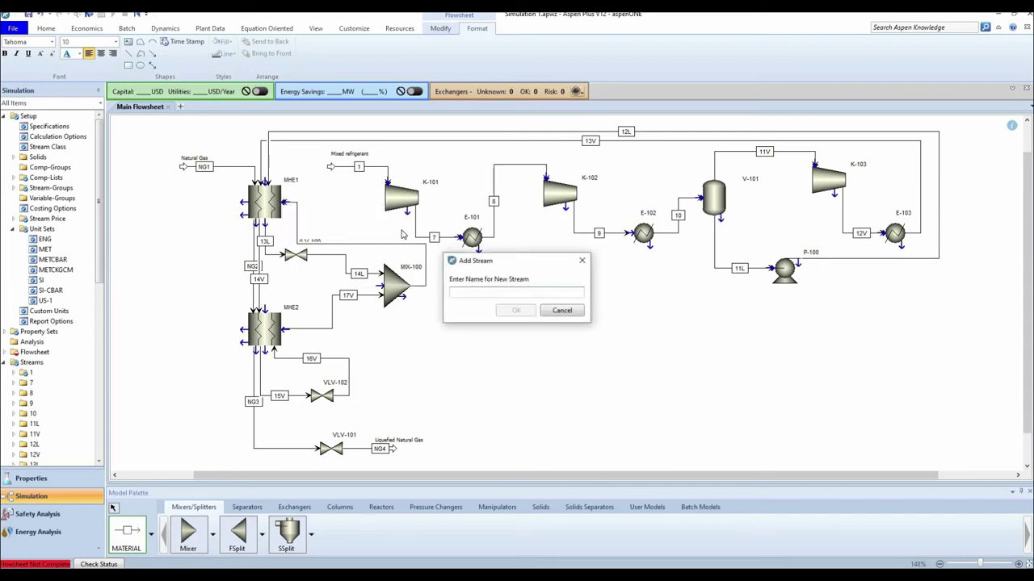
pyautogui.write('3')
pyautogui.click(517, 311)
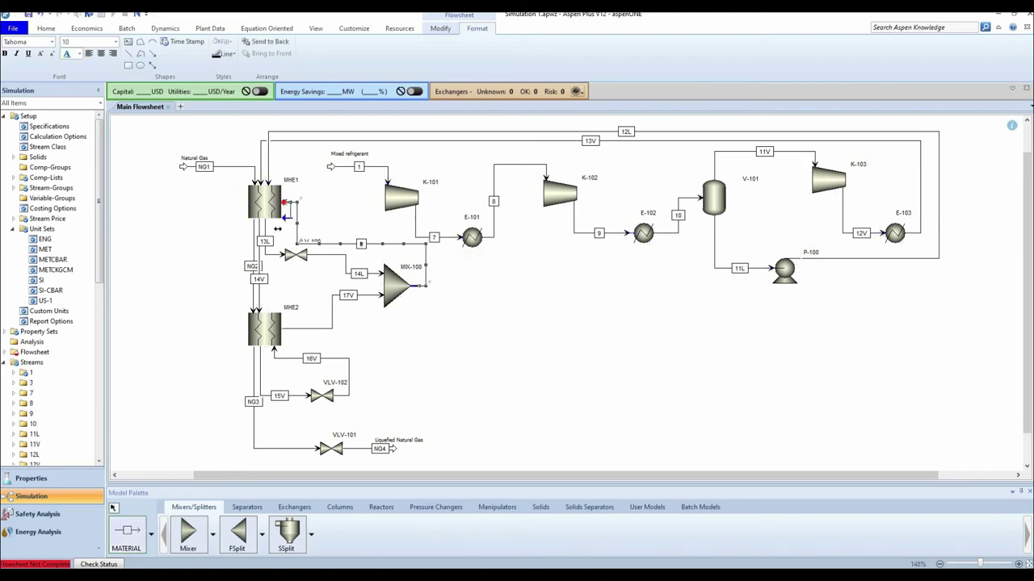
pyautogui.click(565, 335)
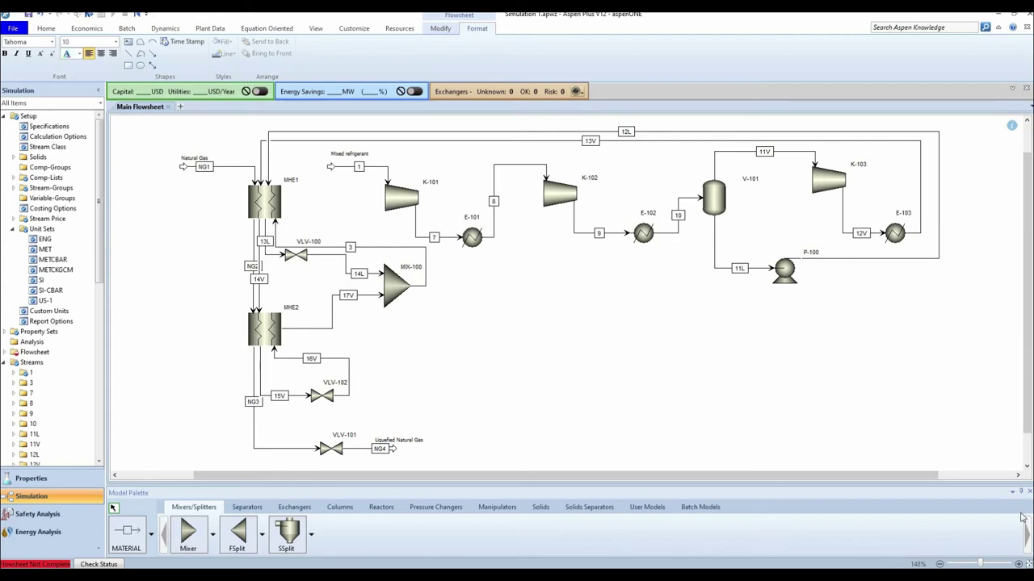
# Add a Compr block named K-100 in the free space above the flowsheet, above compressor K-101
pyautogui.click(1027, 121)
pyautogui.moveTo(1027, 122); pyautogui.dragTo(1027, 121)
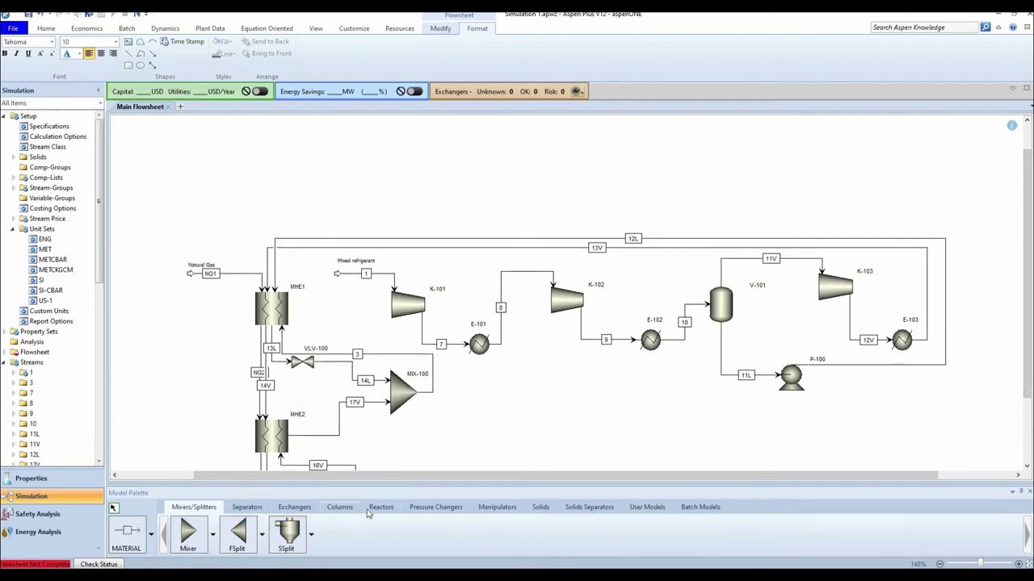
pyautogui.click(430, 507)
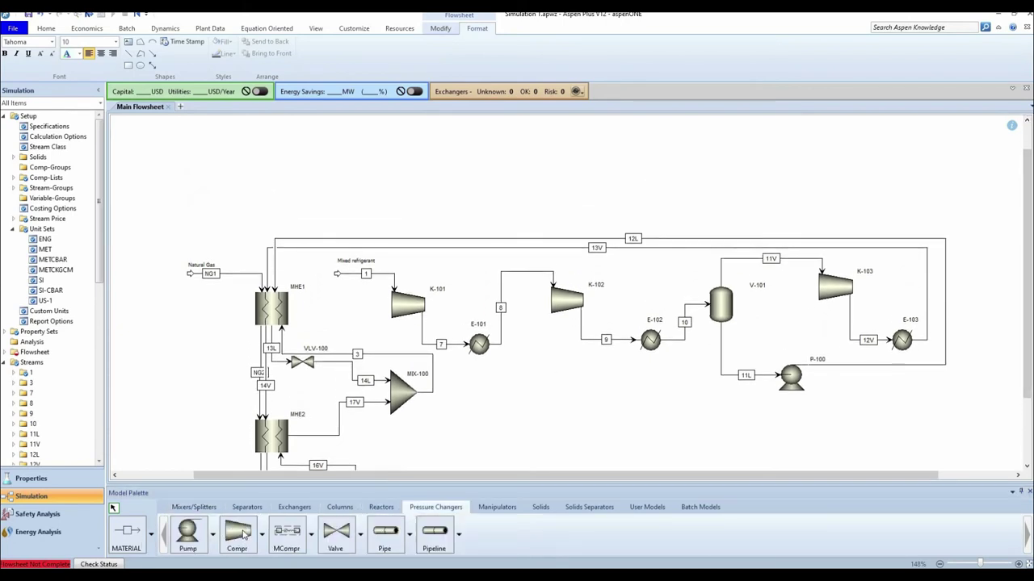
pyautogui.click(237, 533)
pyautogui.click(372, 179)
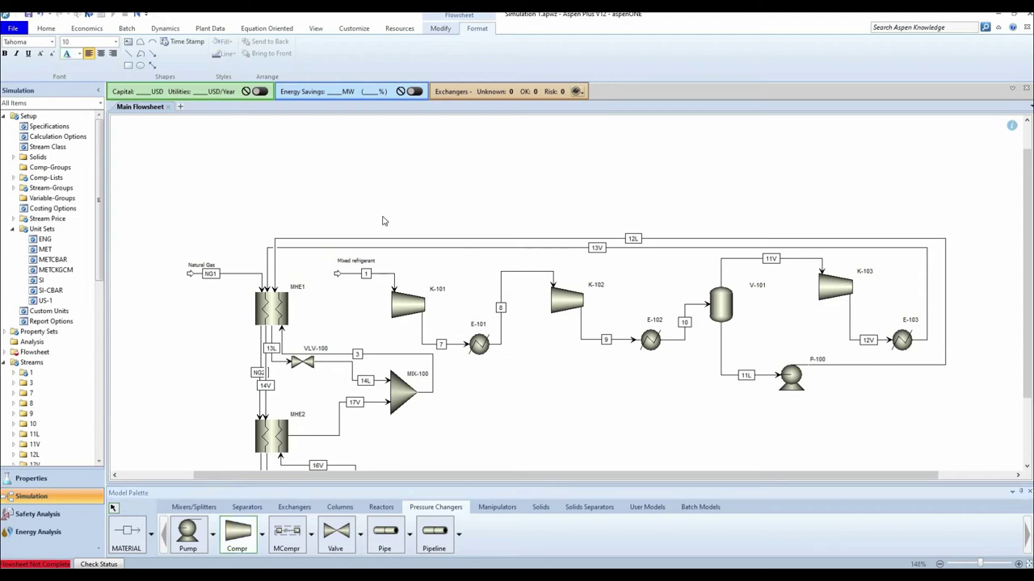
pyautogui.write('K')
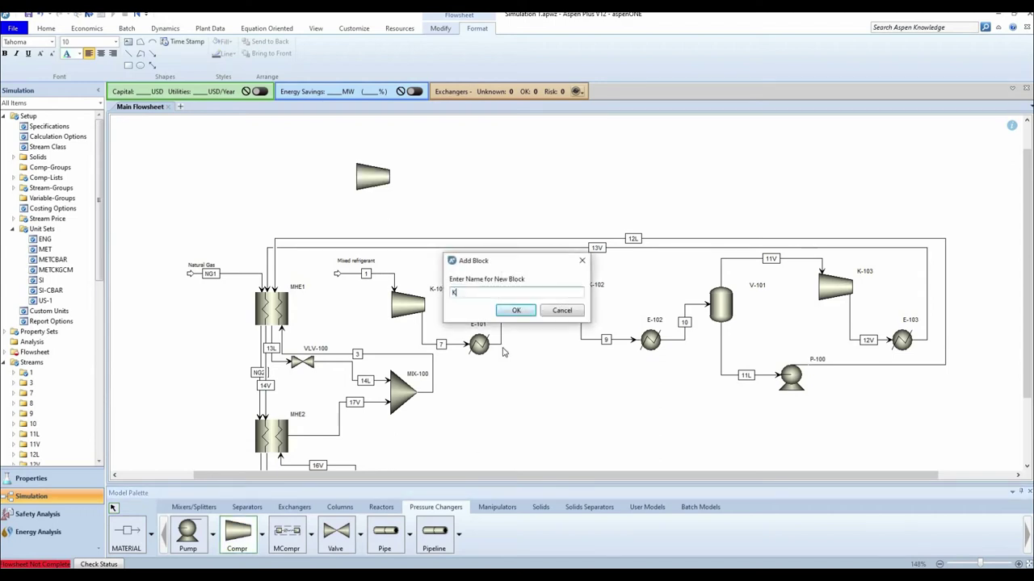
pyautogui.write('-100')
pyautogui.click(516, 311)
# Rename the mixer block MIX-100 as MIX-101
pyautogui.click(420, 374)
pyautogui.click(426, 373)
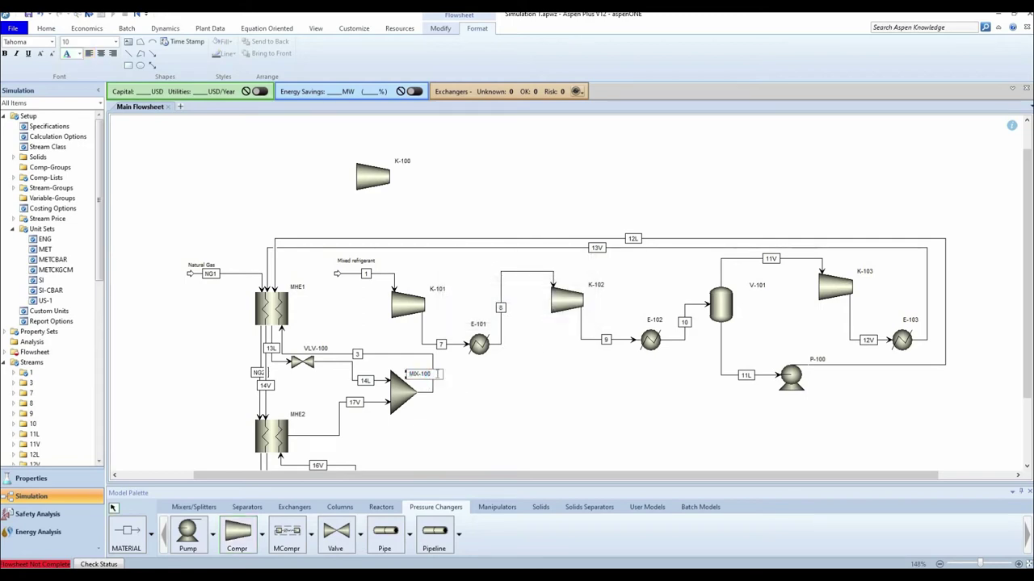
pyautogui.press('BackSpace')
pyautogui.write('1')
pyautogui.press('Return')
# Add a Heater block named E-100 beside compressor K-100
pyautogui.click(294, 507)
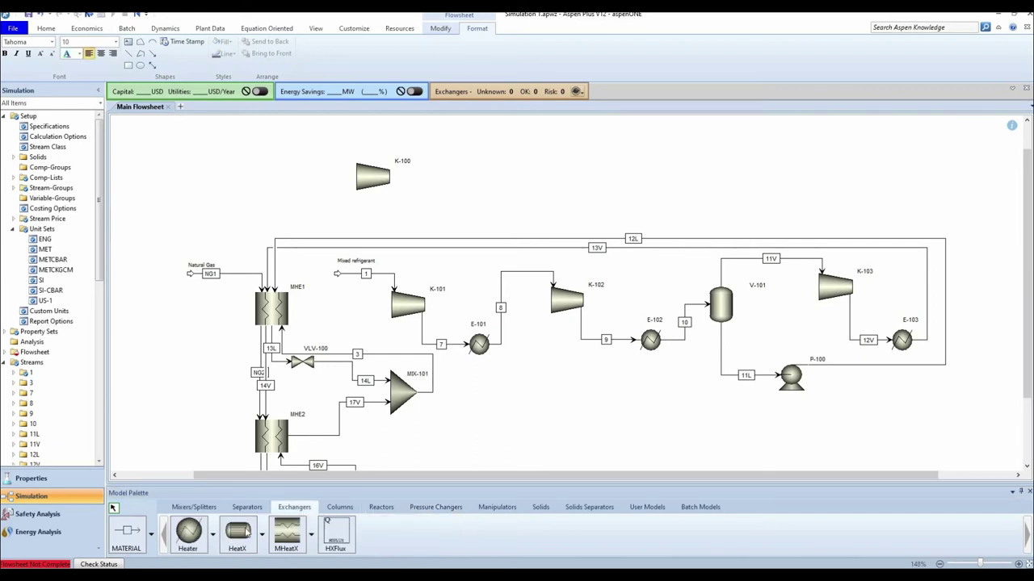
pyautogui.click(193, 529)
pyautogui.click(451, 201)
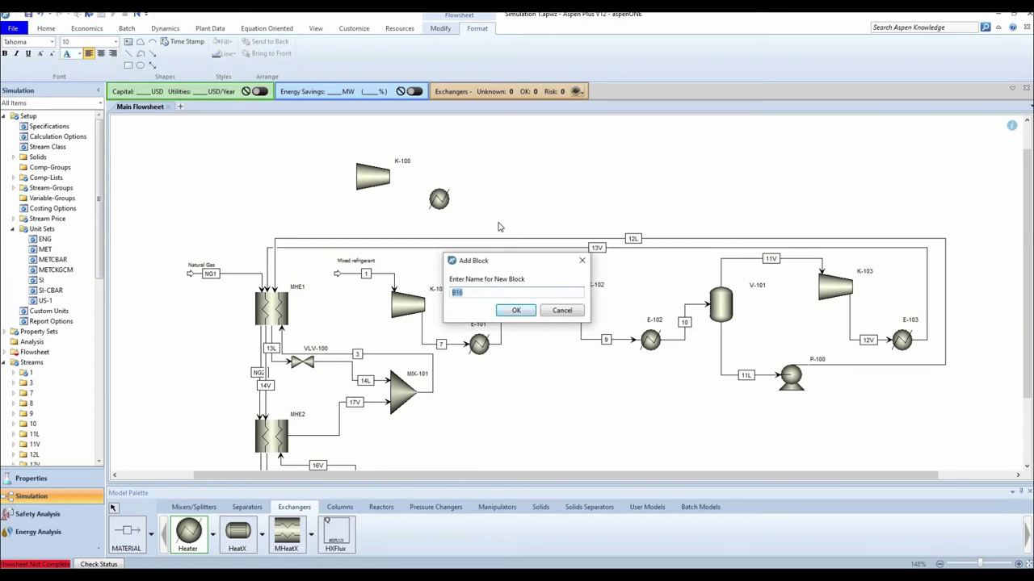
pyautogui.write('E-100')
pyautogui.click(516, 311)
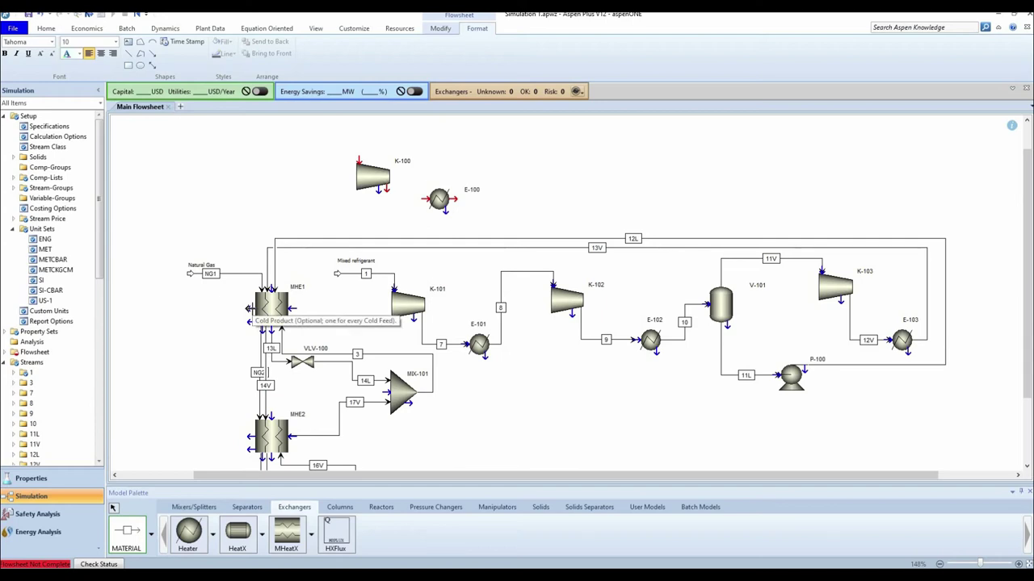
# Connect MHE1's cold product to compressor K-100's feed with a material stream named 4, leaving from the exchanger's upper side
pyautogui.click(249, 308)
pyautogui.click(359, 162)
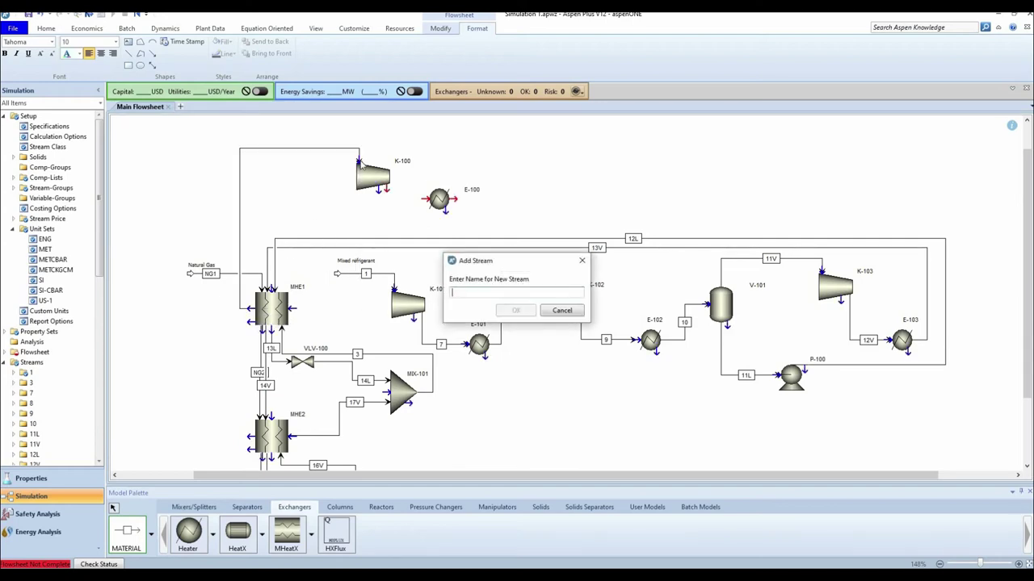
pyautogui.write('4')
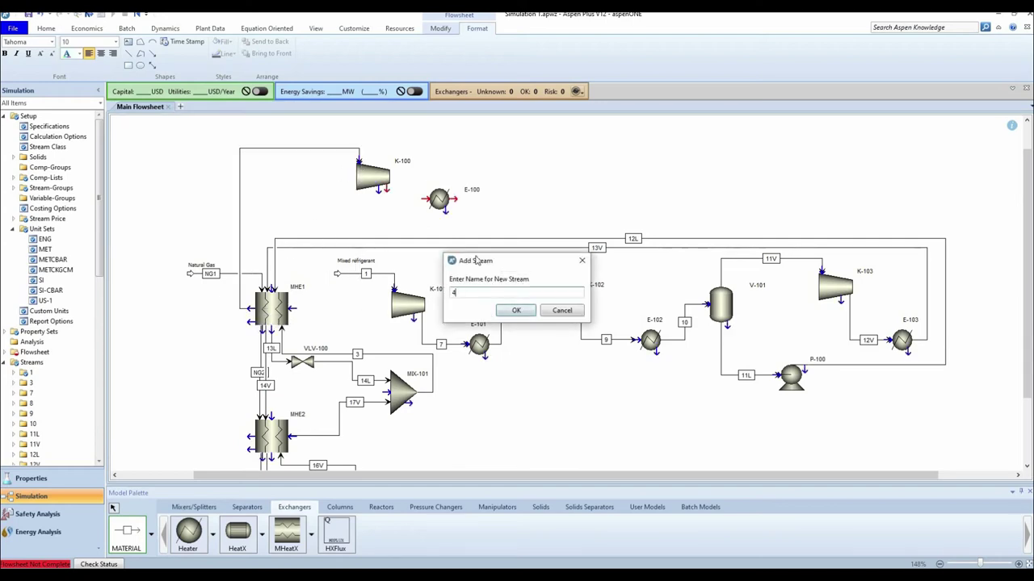
pyautogui.click(516, 312)
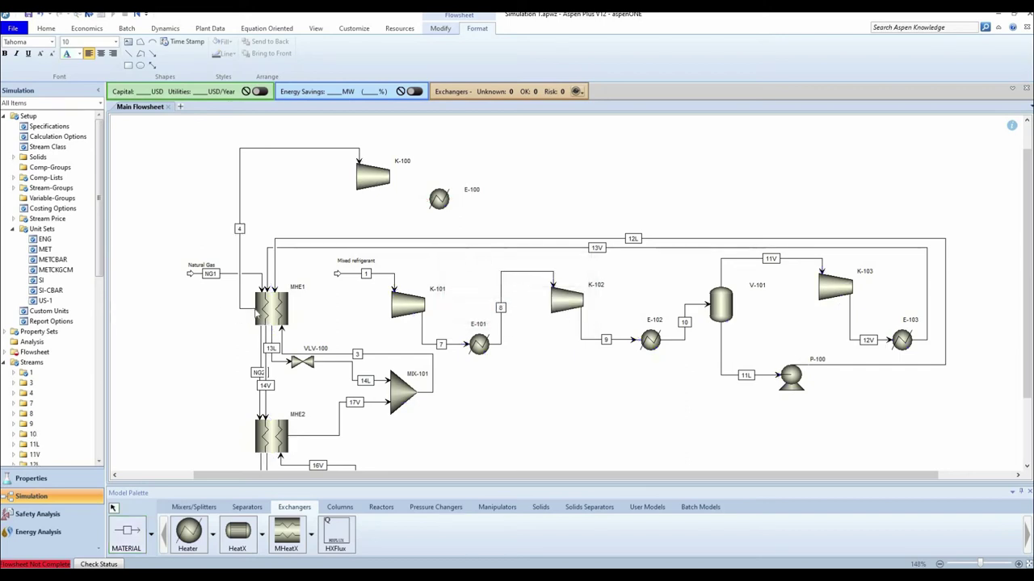
pyautogui.moveTo(252, 308); pyautogui.dragTo(285, 289)
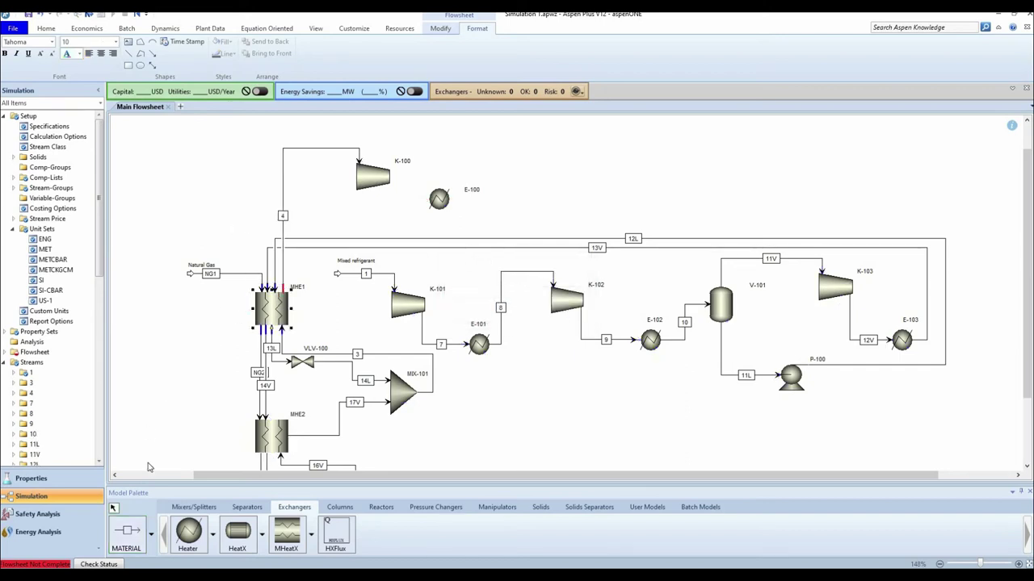
# Connect compressor K-100's product to heater E-100's feed with a material stream named 5
pyautogui.click(114, 546)
pyautogui.click(389, 185)
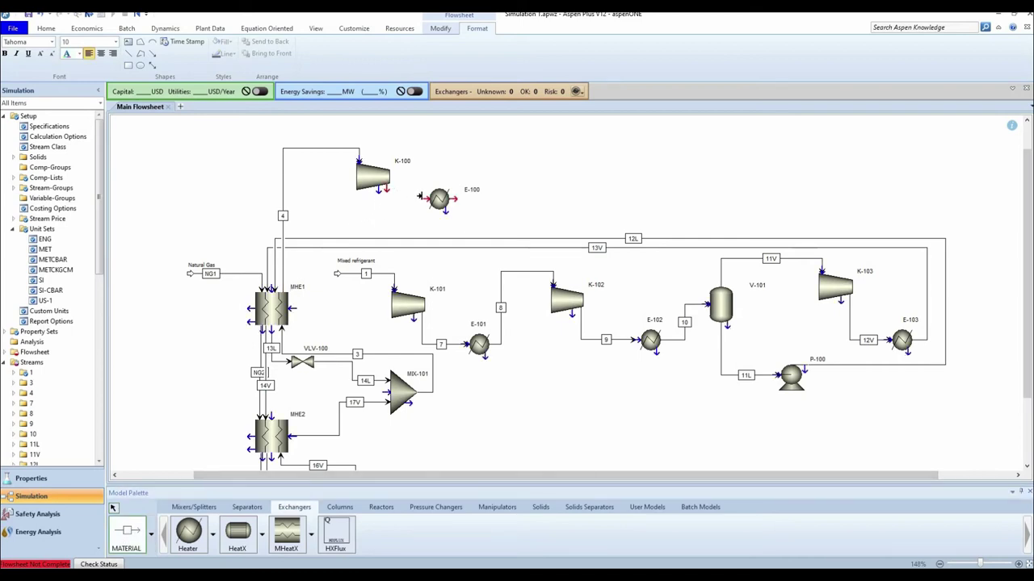
pyautogui.click(431, 198)
pyautogui.write('5')
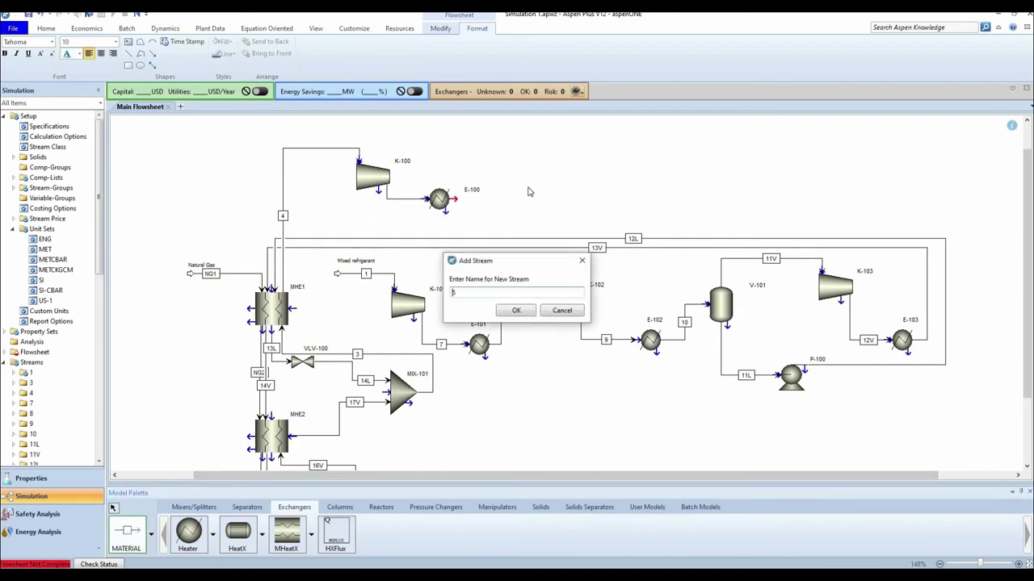
pyautogui.click(521, 311)
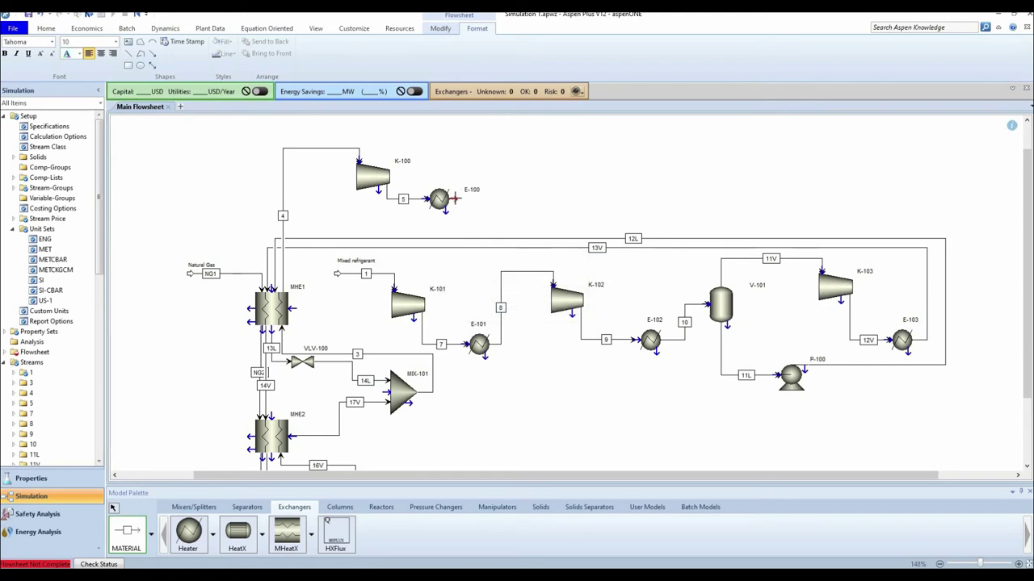
# Add a product material stream named 6 leaving heater E-100
pyautogui.click(500, 198)
pyautogui.click(512, 199)
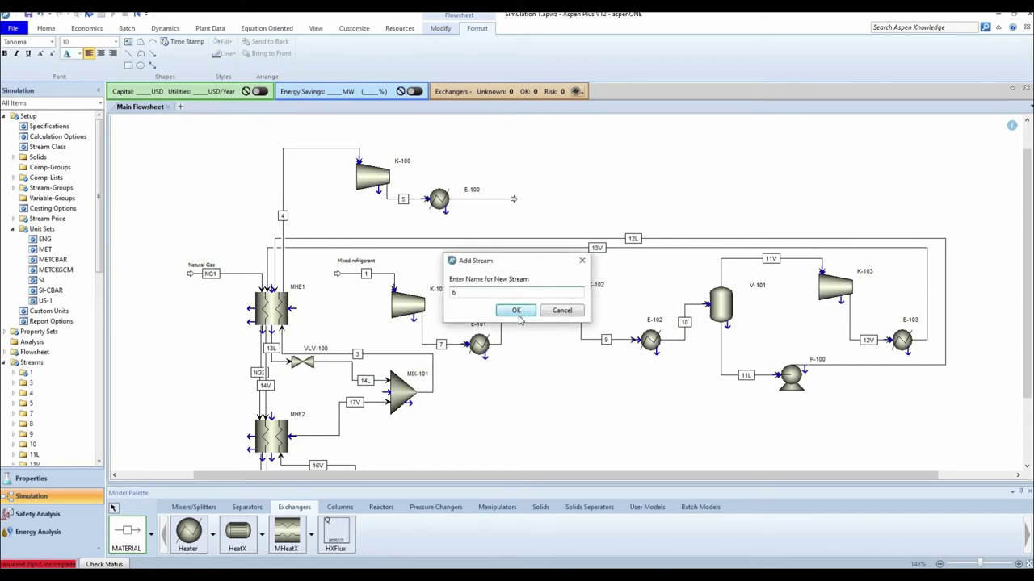
pyautogui.click(517, 311)
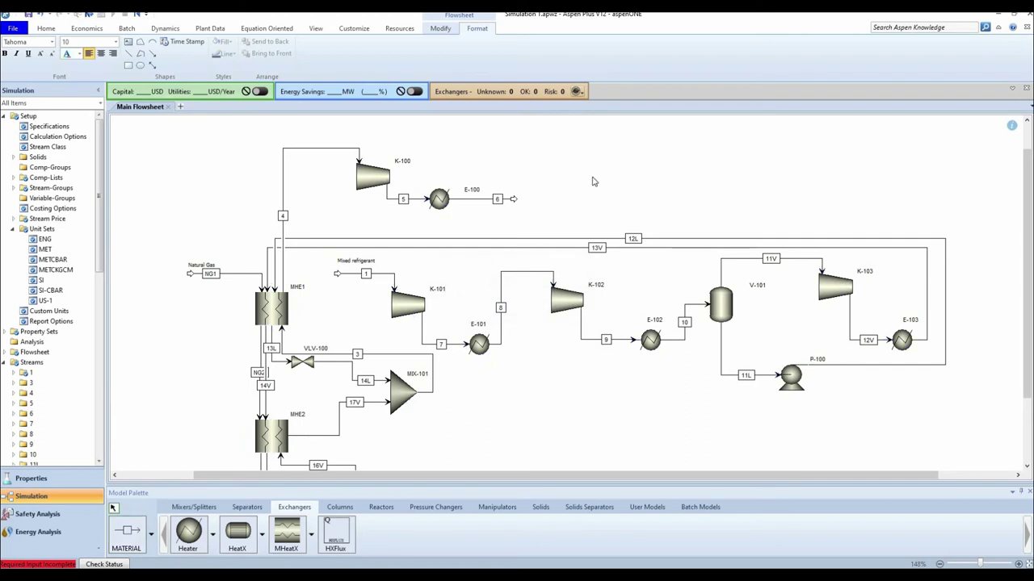
# In MHE1's specifications, assign outlet streams NG2, 14V, 13L and 4 to inlets NG1, 13V, 12L and 3
pyautogui.click(1028, 564)
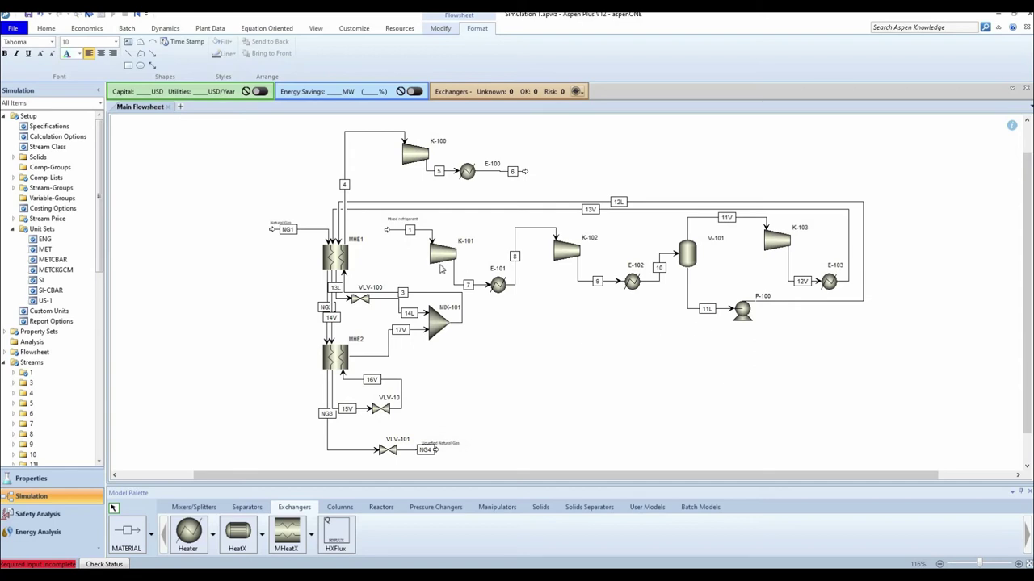
pyautogui.click(336, 257)
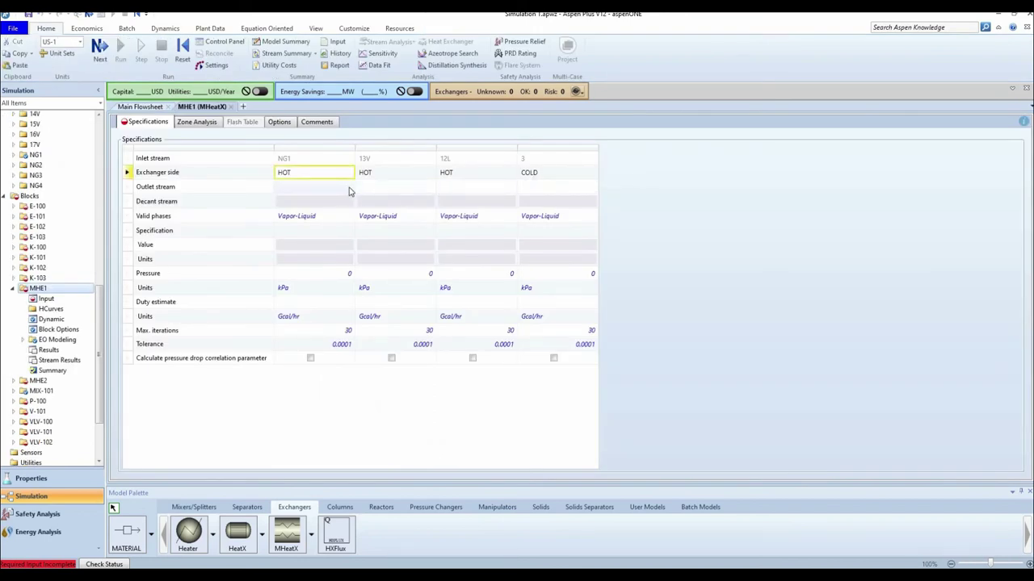
pyautogui.click(349, 187)
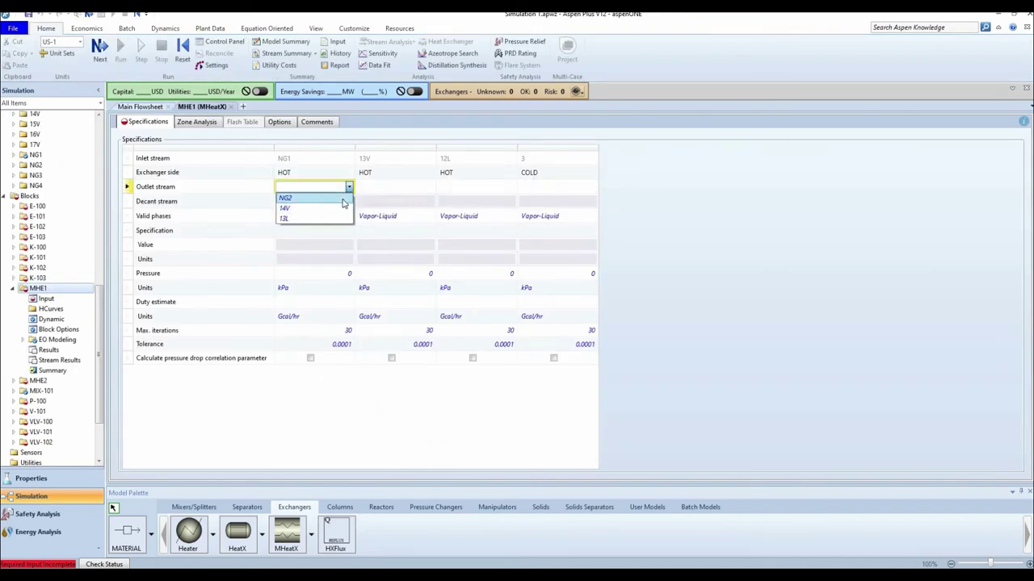
pyautogui.click(285, 198)
pyautogui.click(429, 188)
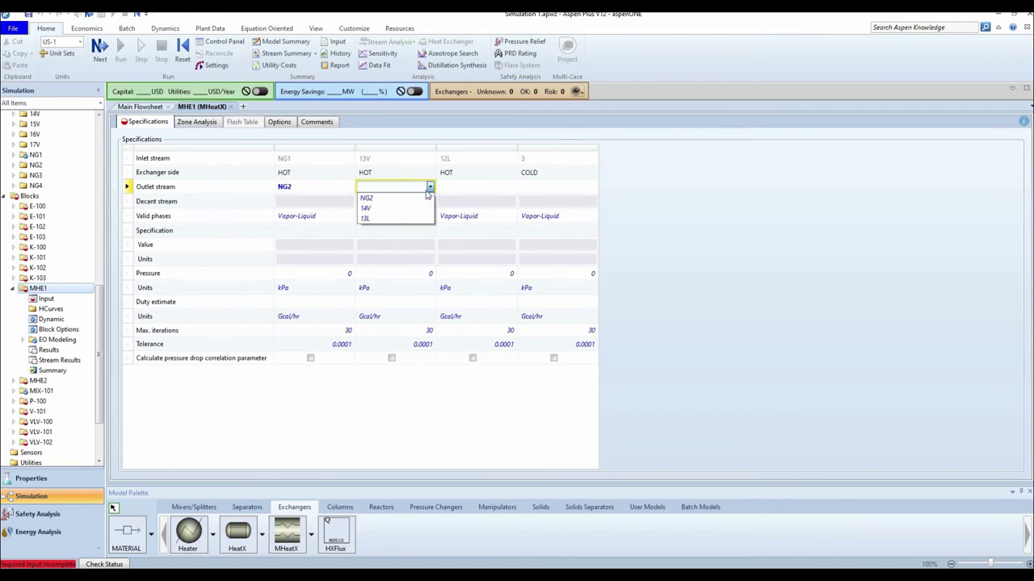
pyautogui.click(388, 210)
pyautogui.click(511, 187)
pyautogui.click(511, 189)
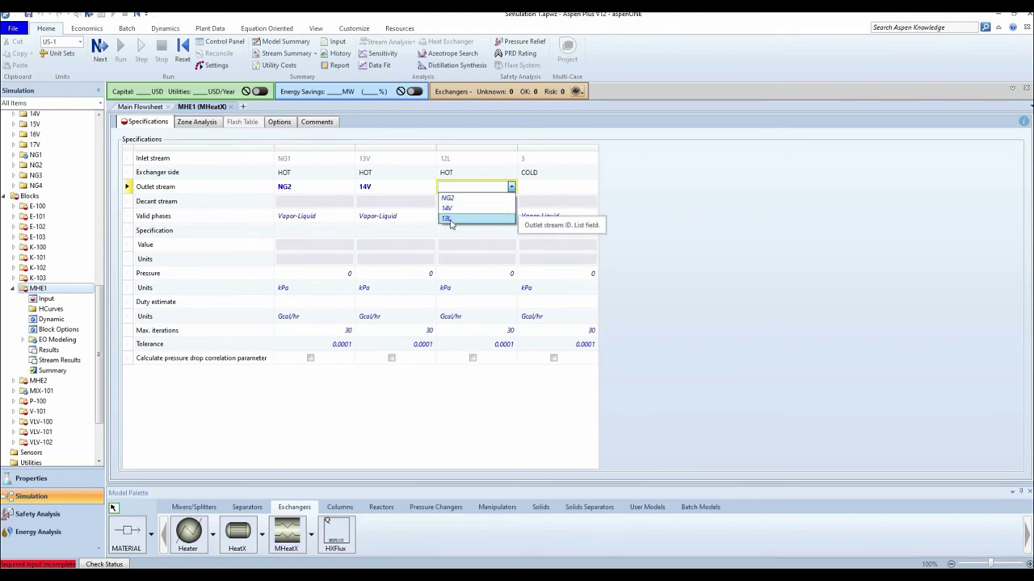
pyautogui.click(451, 220)
pyautogui.click(558, 188)
pyautogui.click(592, 187)
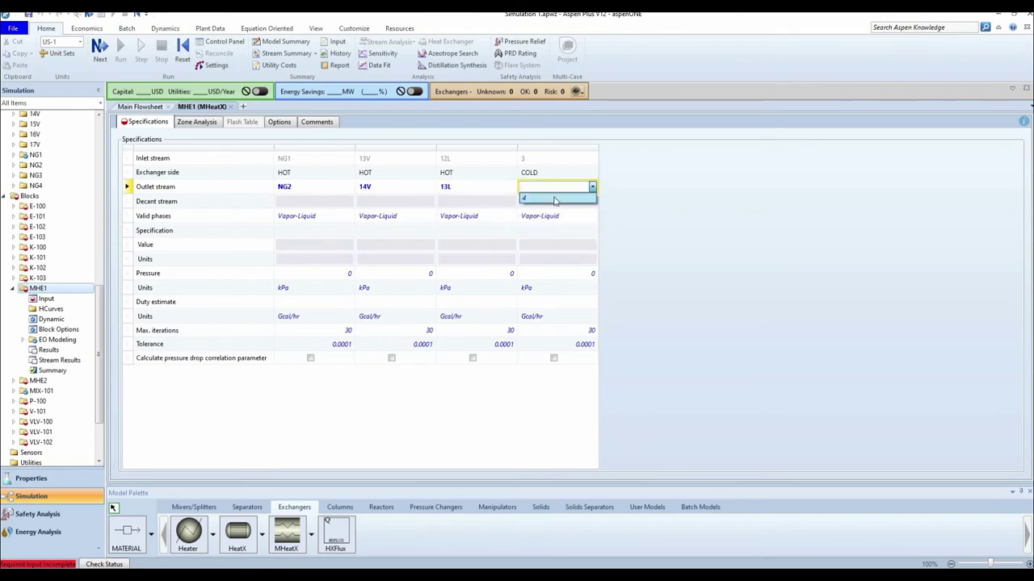
pyautogui.click(555, 199)
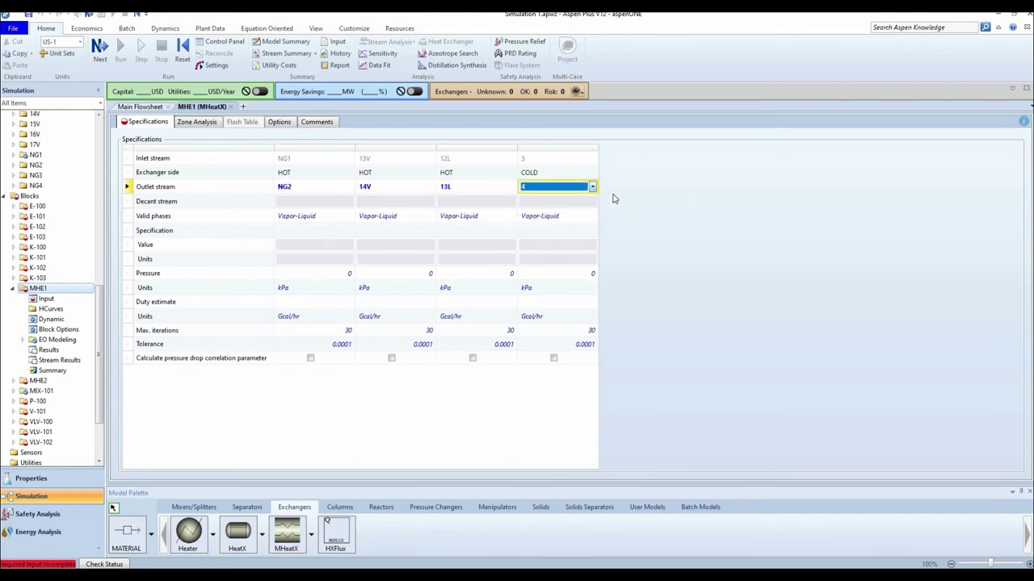
# Choose Temperature as the specification for MHE1's three hot streams NG1, 13V and 12L
pyautogui.click(348, 232)
pyautogui.click(349, 232)
pyautogui.click(352, 240)
pyautogui.click(429, 233)
pyautogui.click(430, 232)
pyautogui.click(403, 240)
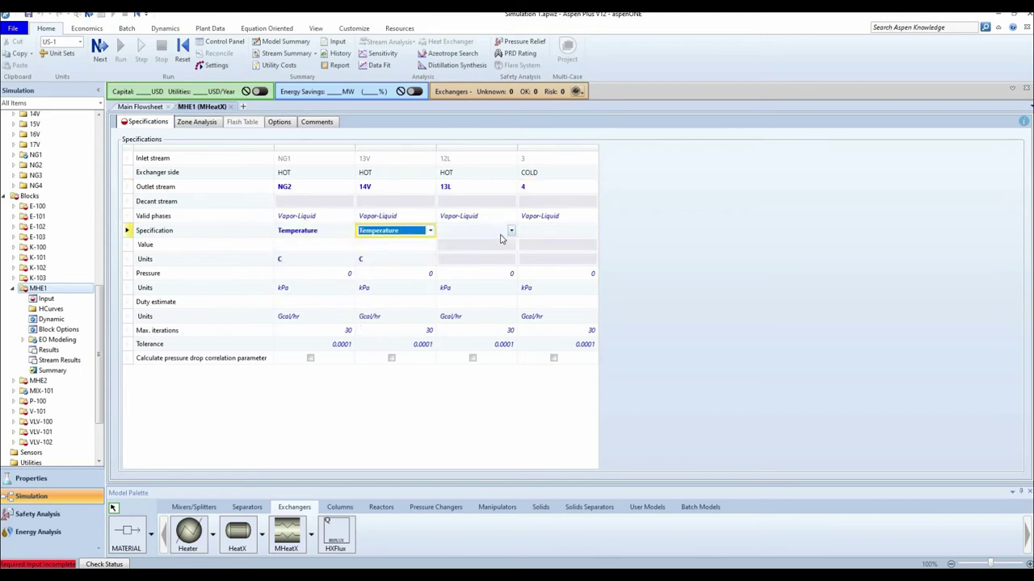
pyautogui.click(511, 231)
pyautogui.click(497, 240)
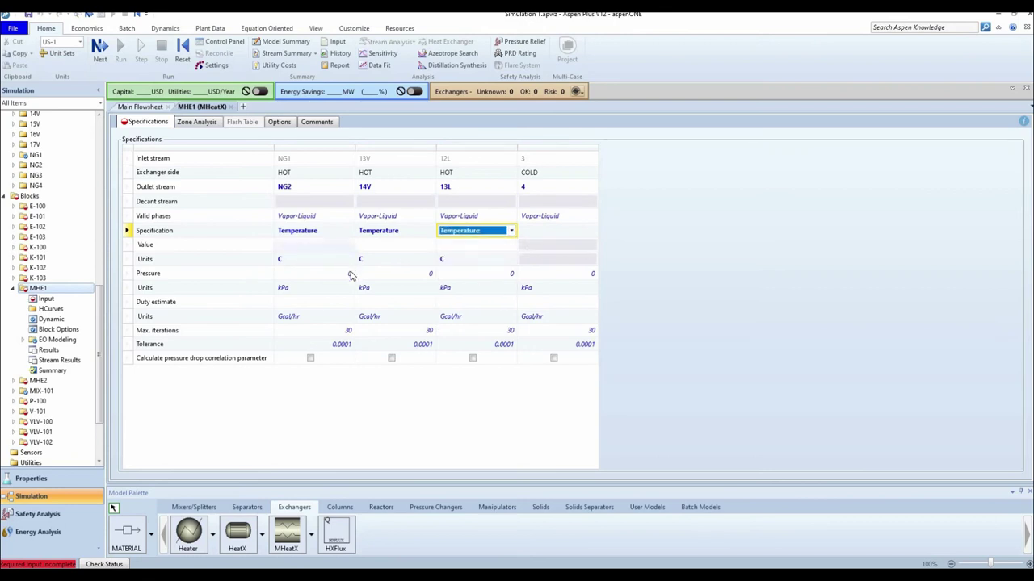
# Set the outlet temperature of MHE1's hot streams NG1, 13V and 12L to -32.5792 C each
pyautogui.click(319, 246)
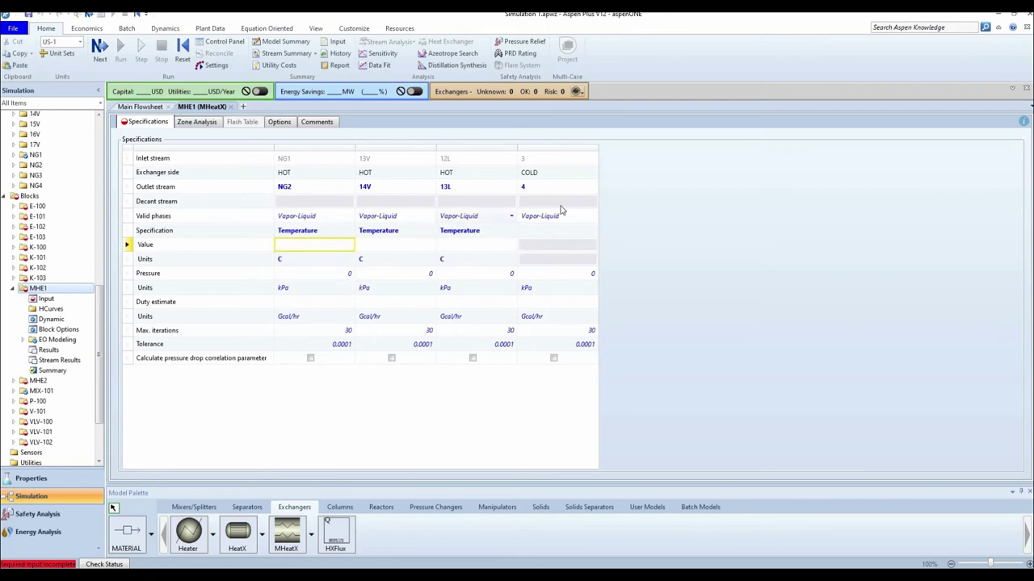
pyautogui.write('-32')
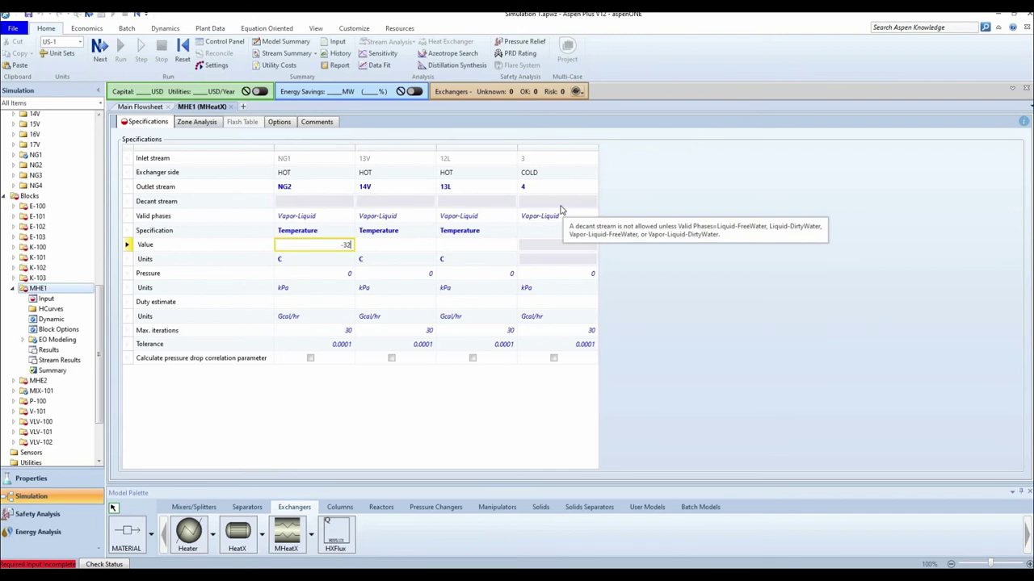
pyautogui.write('.5792')
pyautogui.press('Return')
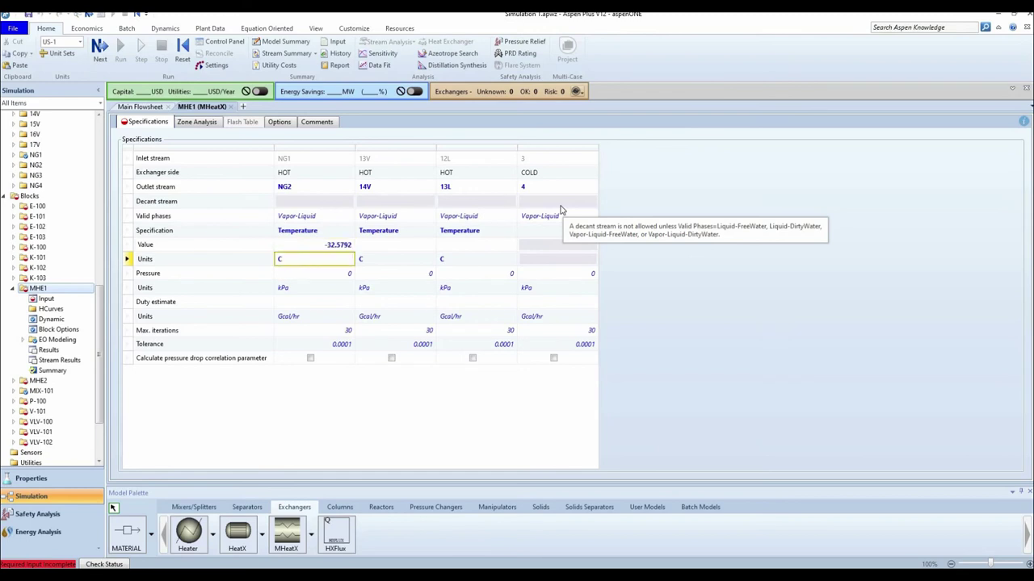
pyautogui.press('Up')
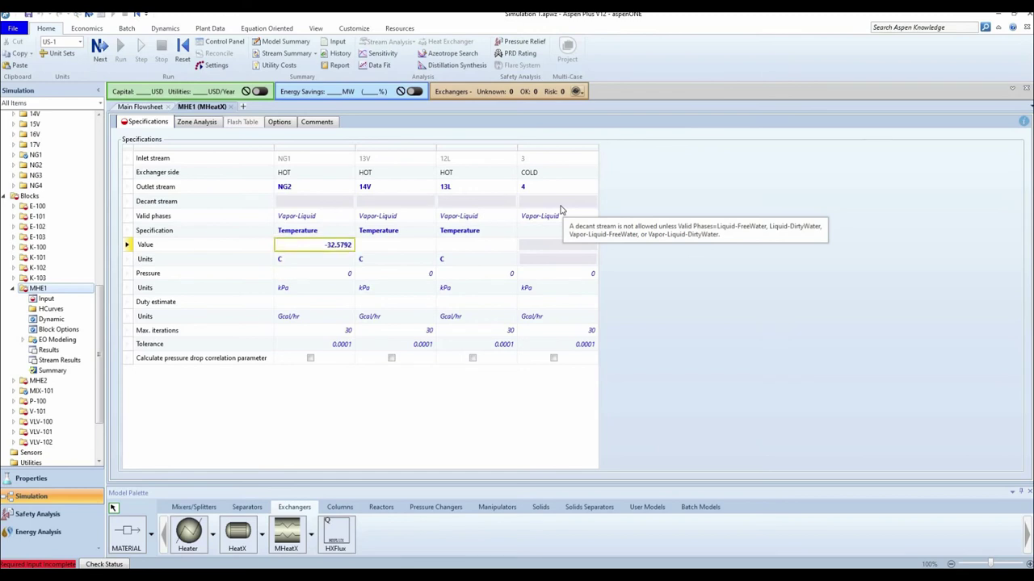
pyautogui.press('Right')
pyautogui.write('-32.5792')
pyautogui.press('Right')
pyautogui.write('-32.5792')
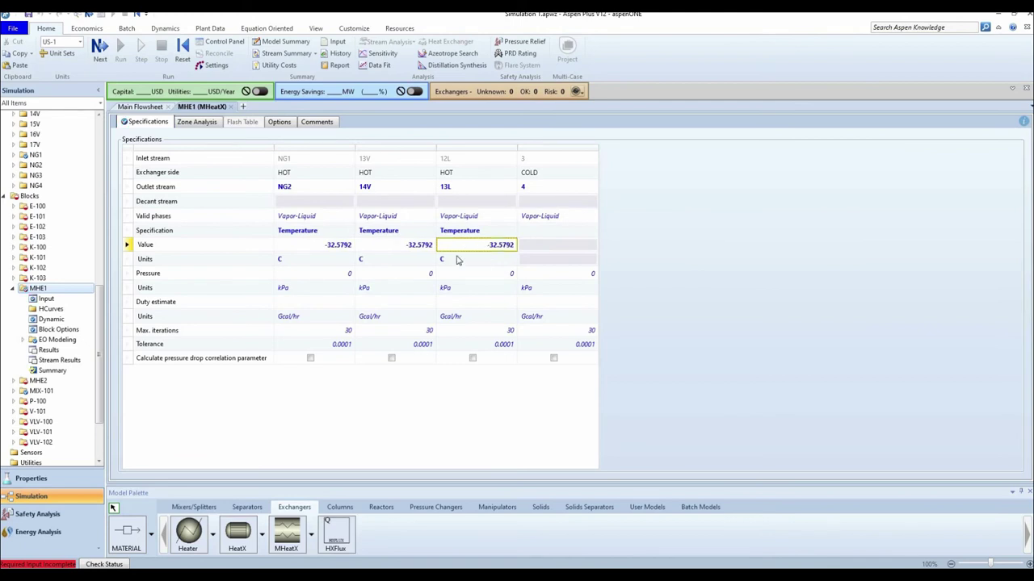
# Set the MHE1 pressure to 4900 kPa for inlet NG1 and 2759.85 kPa for inlets 13V and 12L
pyautogui.click(349, 275)
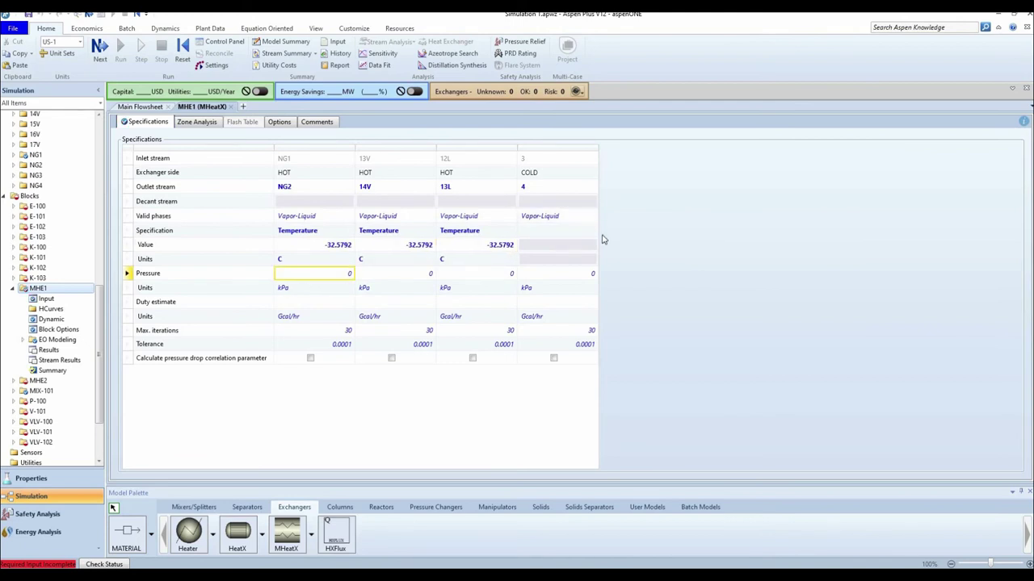
pyautogui.write('4900')
pyautogui.click(419, 277)
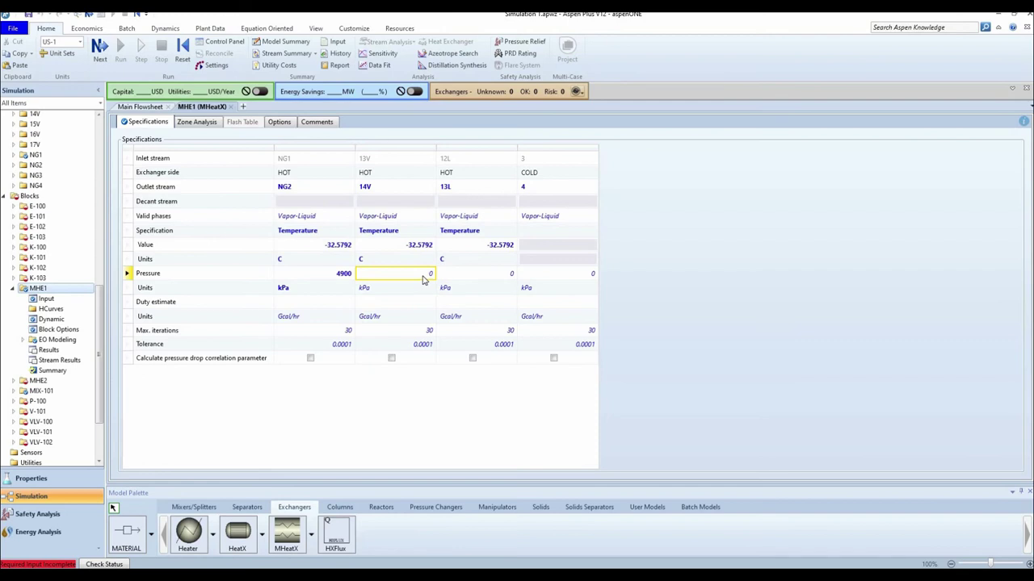
pyautogui.write('2709.85')
pyautogui.click(499, 279)
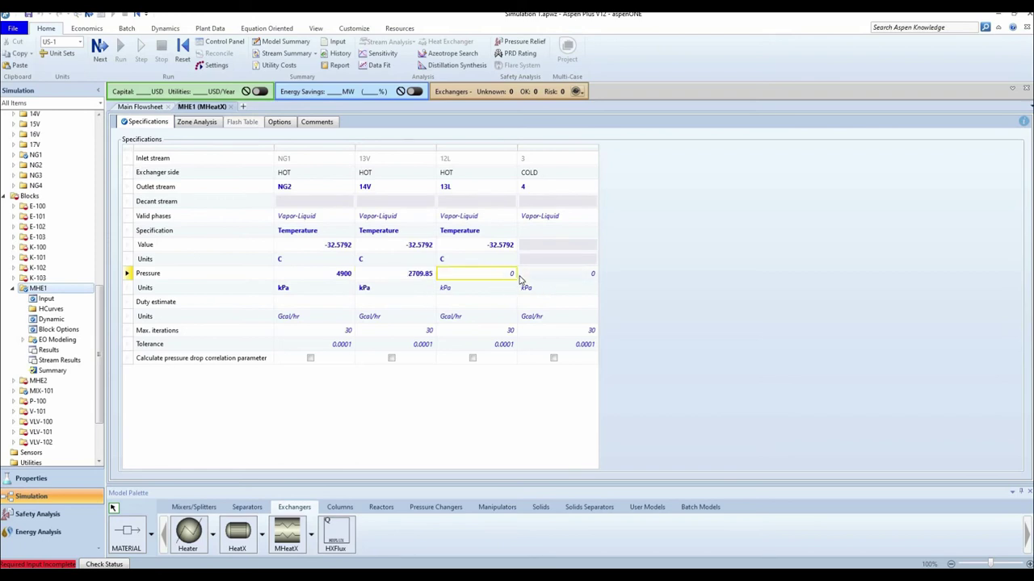
pyautogui.click(409, 277)
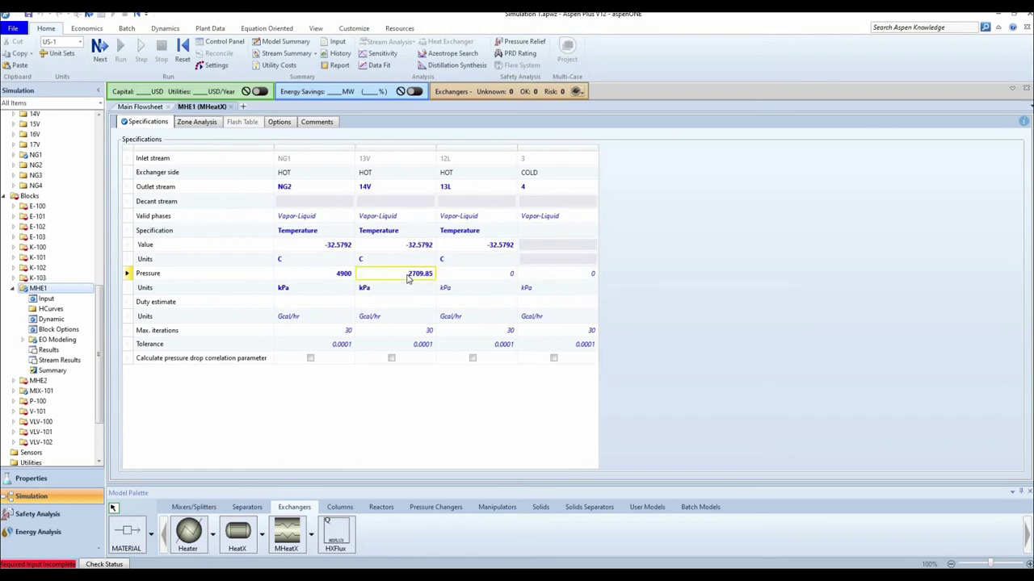
pyautogui.write('2759.85')
pyautogui.click(485, 273)
pyautogui.click(485, 273)
pyautogui.write('2759.85')
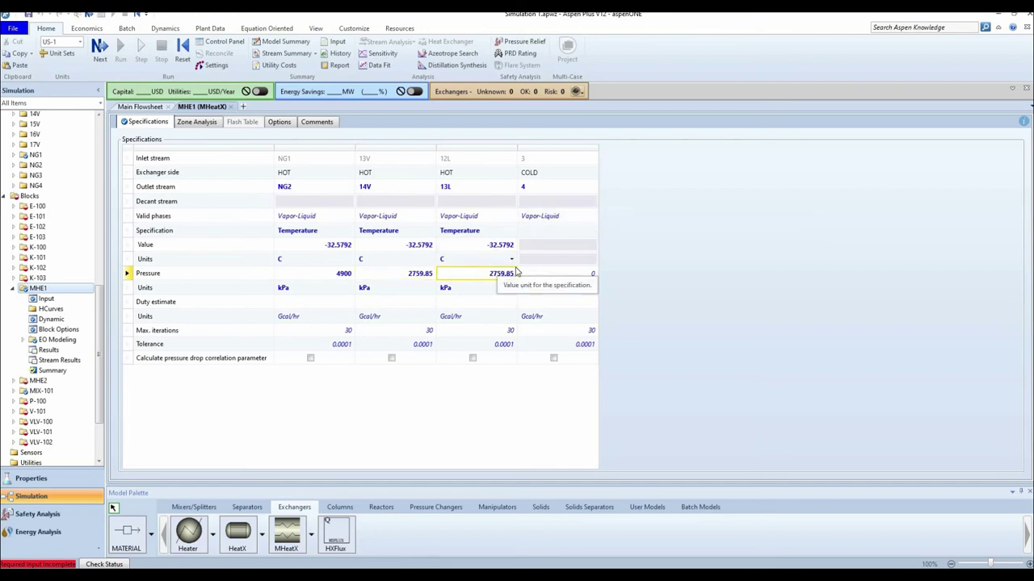
# Set the pressure of MHE1's cold stream 3 to 322.401 kPa and close the exchanger's specifications
pyautogui.press('Tab')
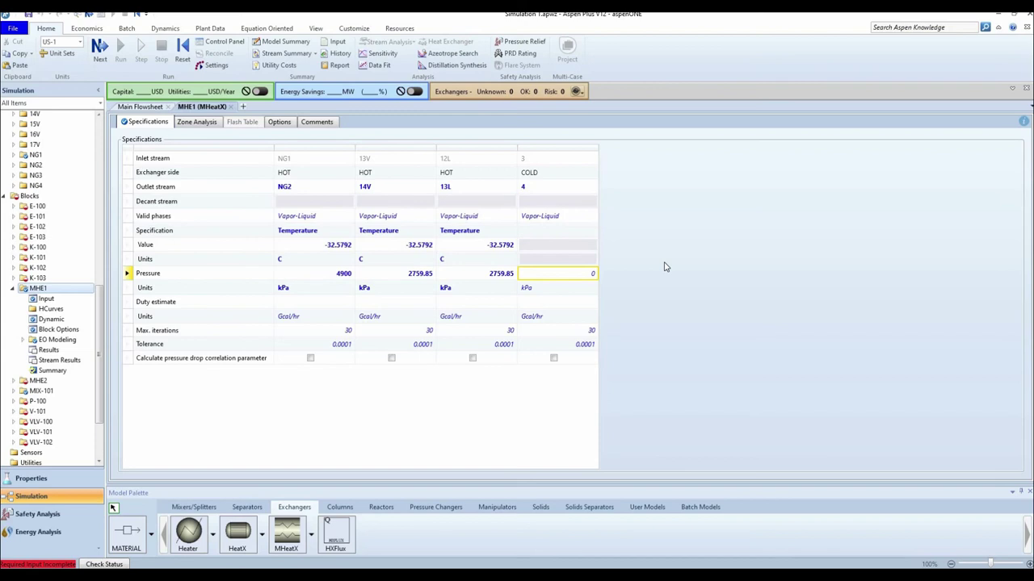
pyautogui.write('322.401')
pyautogui.press('Return')
pyautogui.click(492, 277)
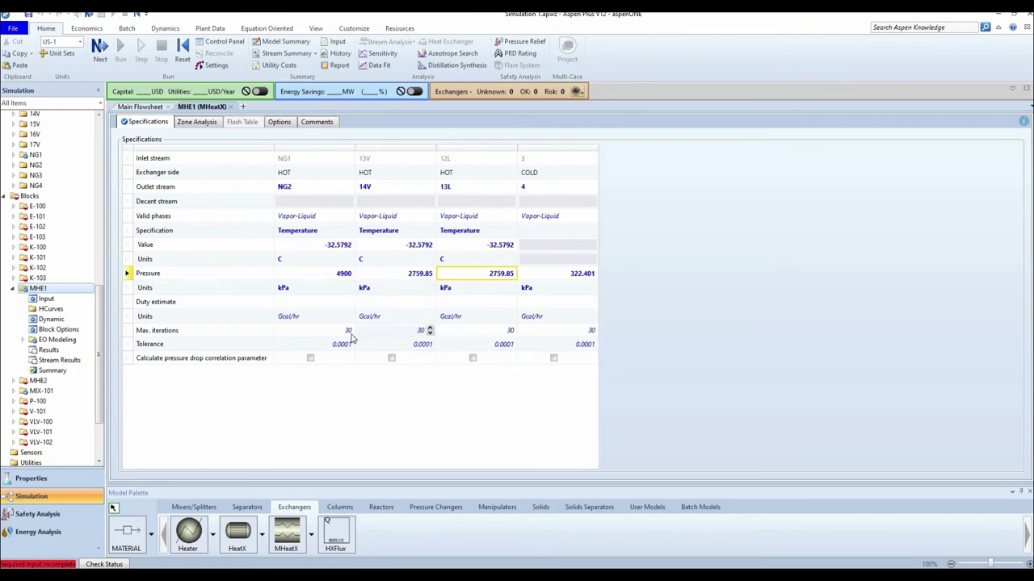
pyautogui.click(231, 107)
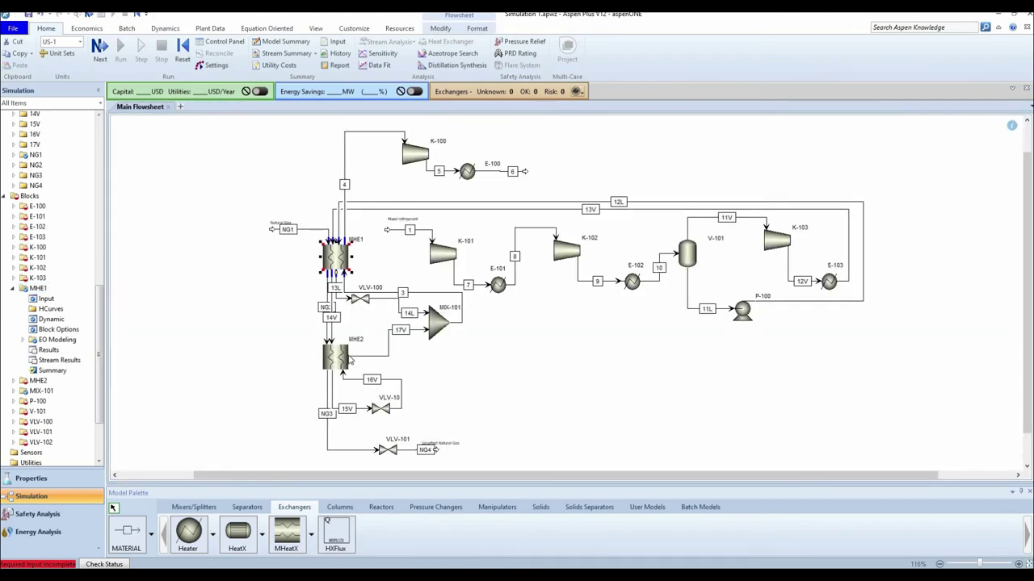
# Reconnect stream 17V at the top of MHE2 and assign outlet streams NG3, 15V and 17V to its inlets NG2, 14V and 16V
pyautogui.click(349, 357)
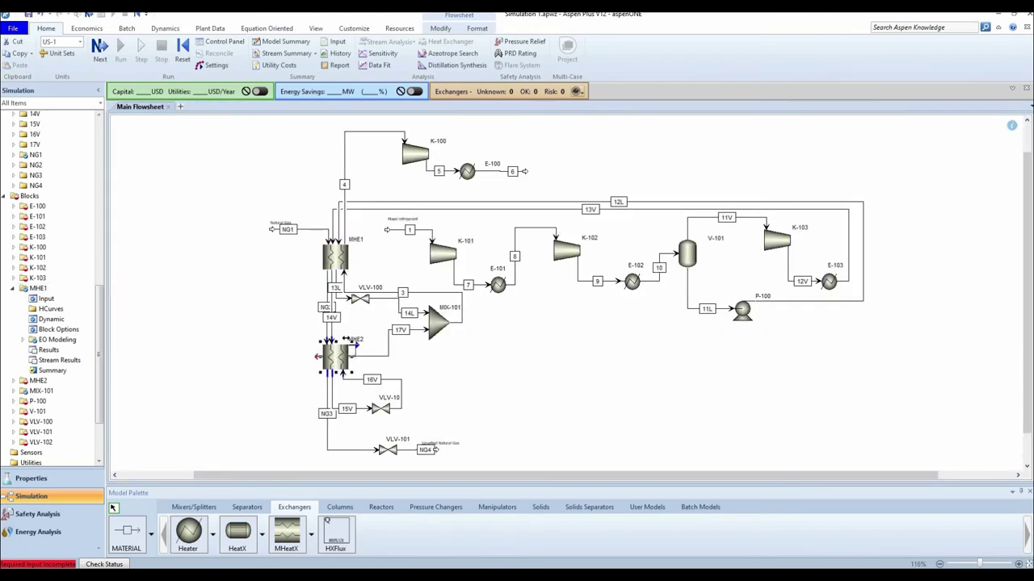
pyautogui.click(462, 361)
pyautogui.click(338, 359)
pyautogui.doubleClick(338, 358)
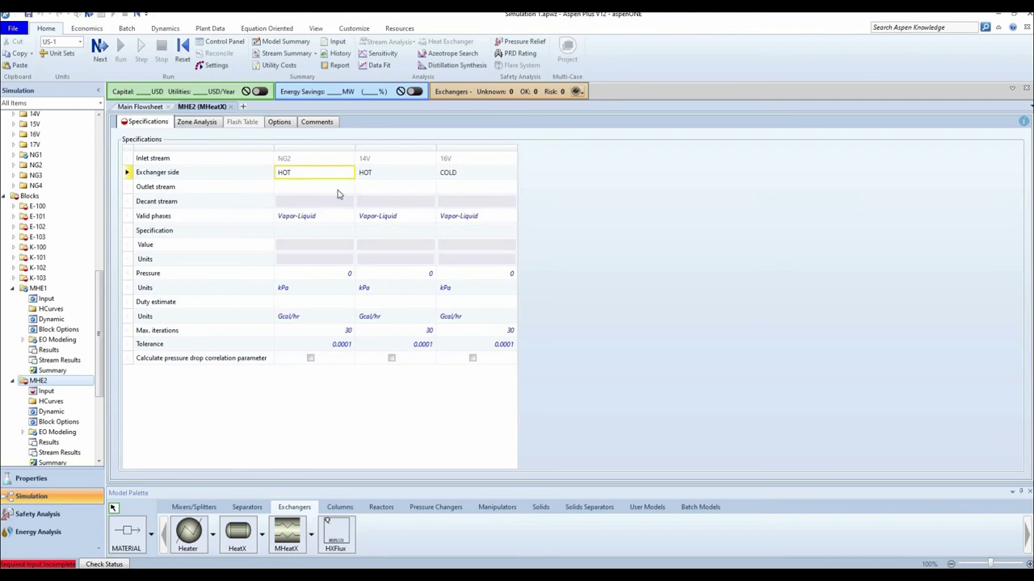
pyautogui.click(349, 188)
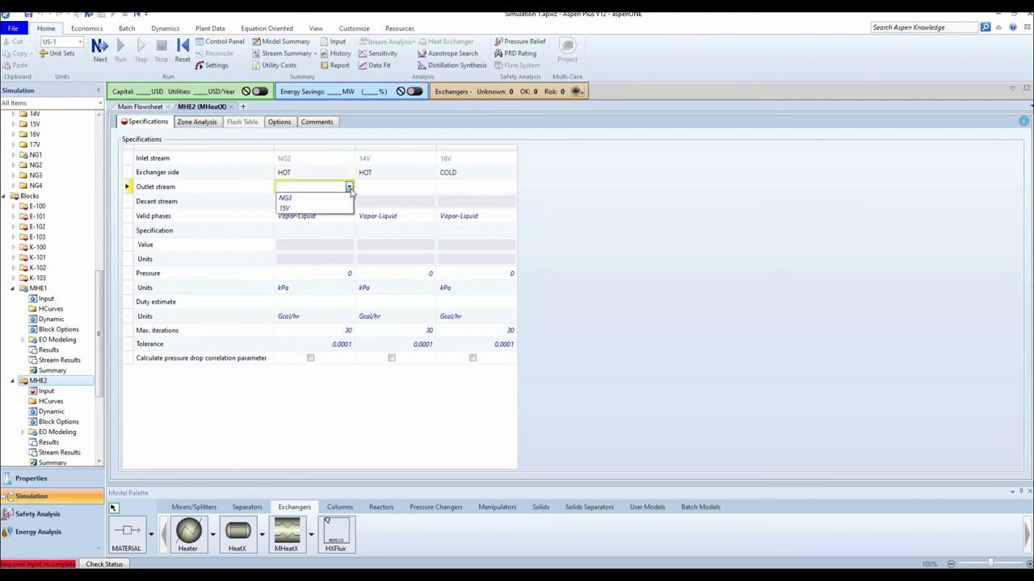
pyautogui.click(339, 198)
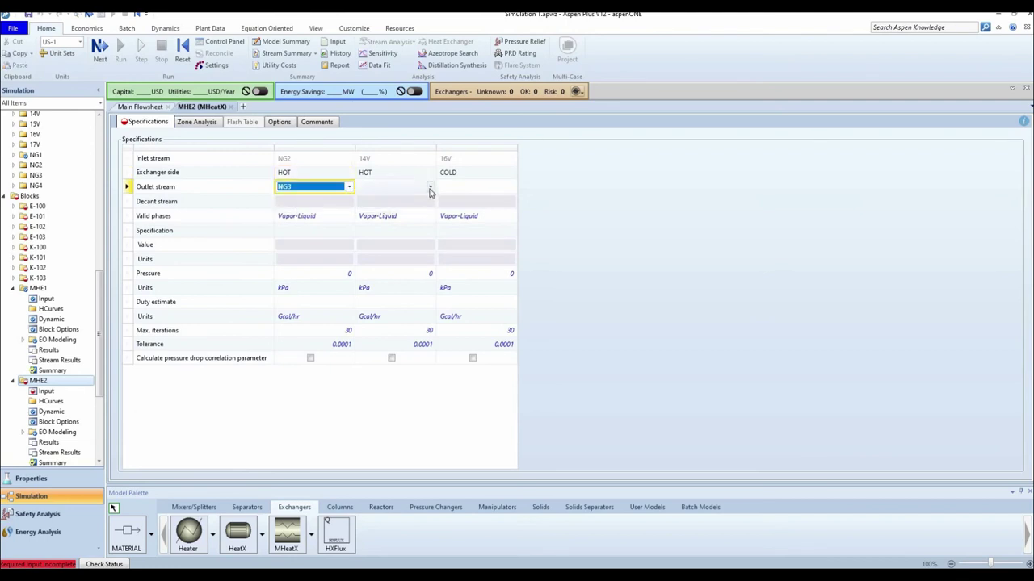
pyautogui.click(430, 187)
pyautogui.click(365, 209)
pyautogui.click(511, 188)
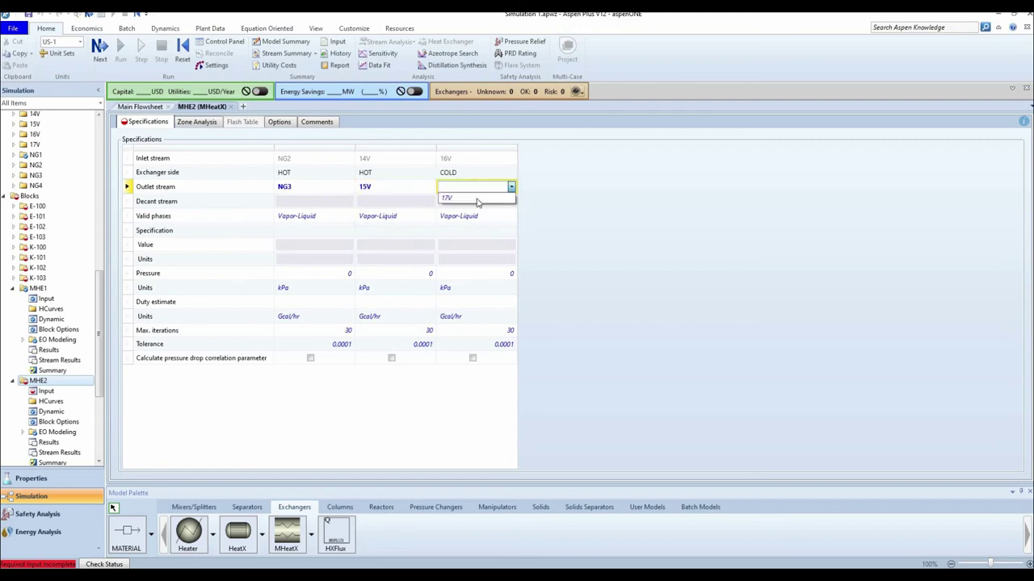
pyautogui.click(472, 198)
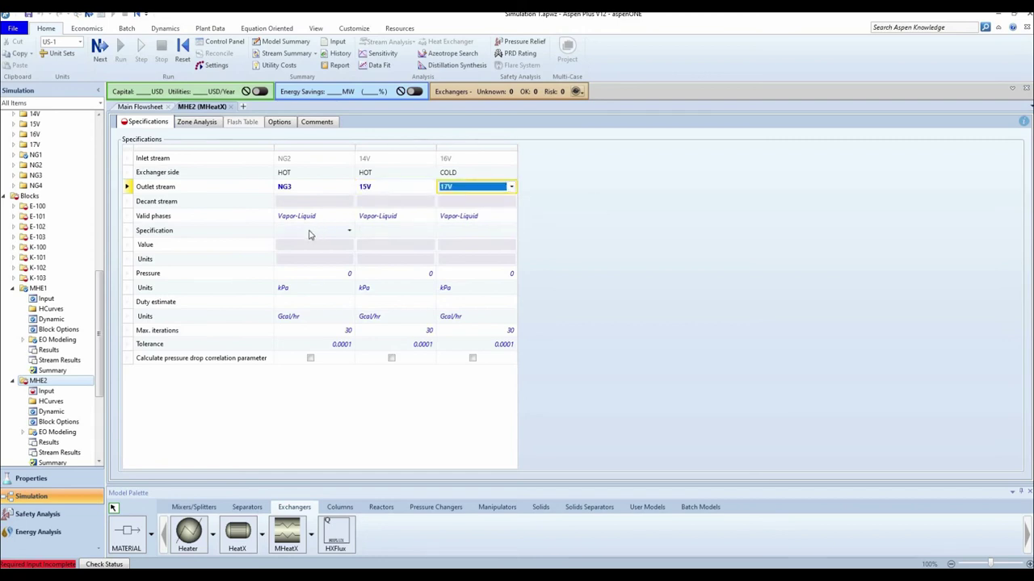
# Choose Temperature as the specification for MHE2's two hot streams NG2 and 14V
pyautogui.click(315, 232)
pyautogui.click(349, 231)
pyautogui.click(319, 242)
pyautogui.click(429, 232)
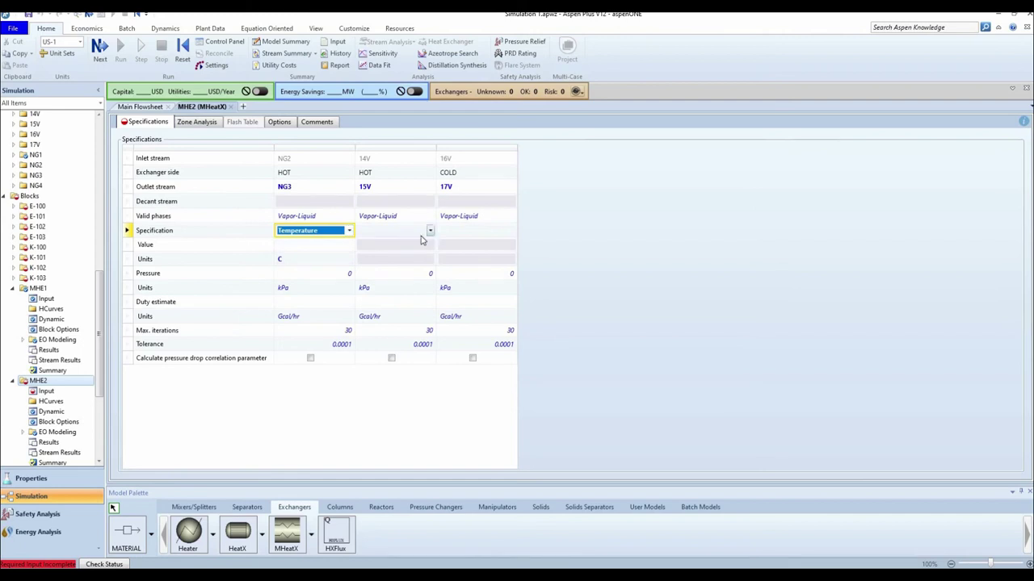
pyautogui.click(429, 231)
pyautogui.click(405, 243)
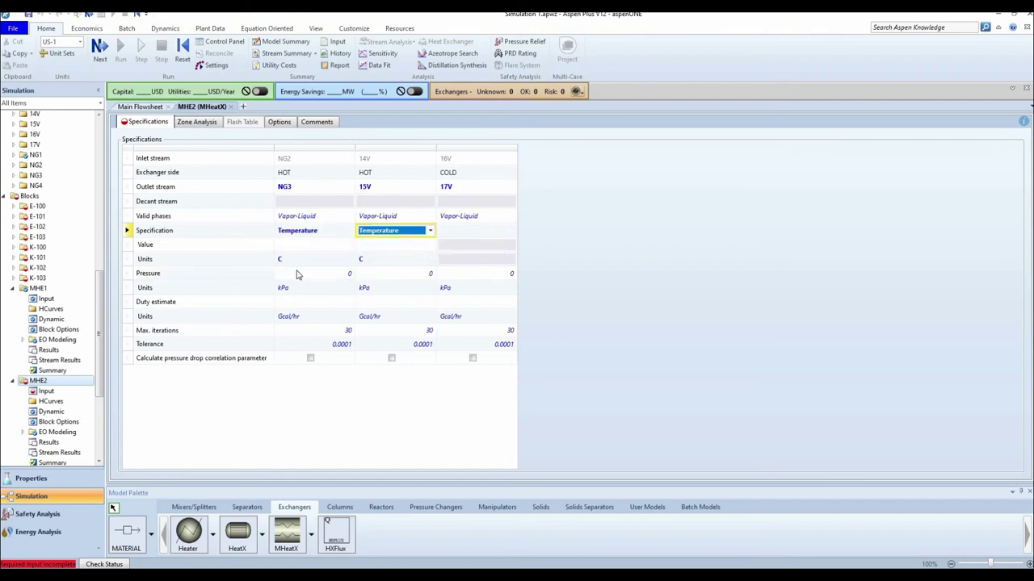
# Set the outlet temperature of MHE2's hot streams NG2 and 14V to -148.957 C each
pyautogui.click(314, 248)
pyautogui.write('-')
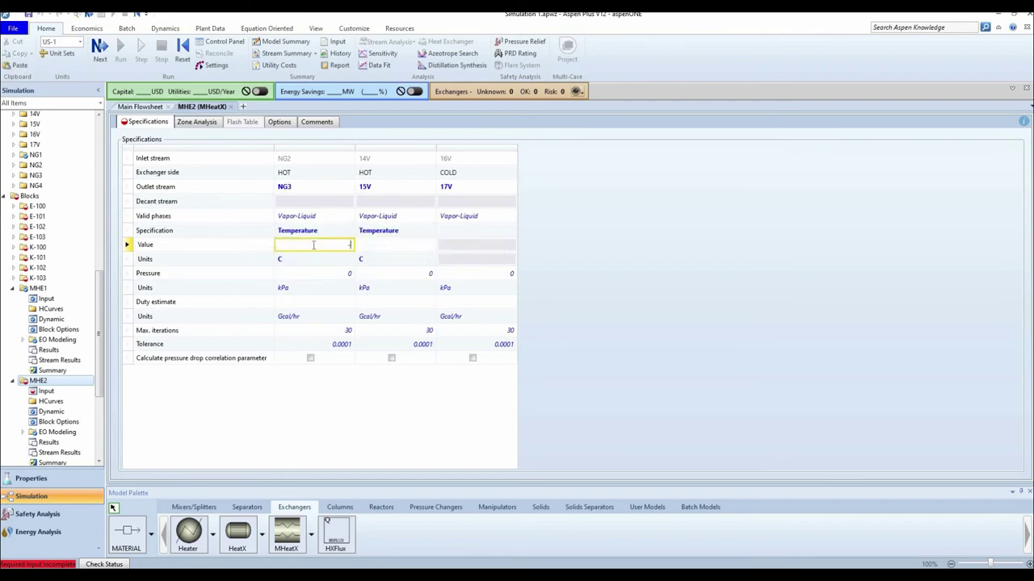
pyautogui.write('148.957')
pyautogui.click(387, 247)
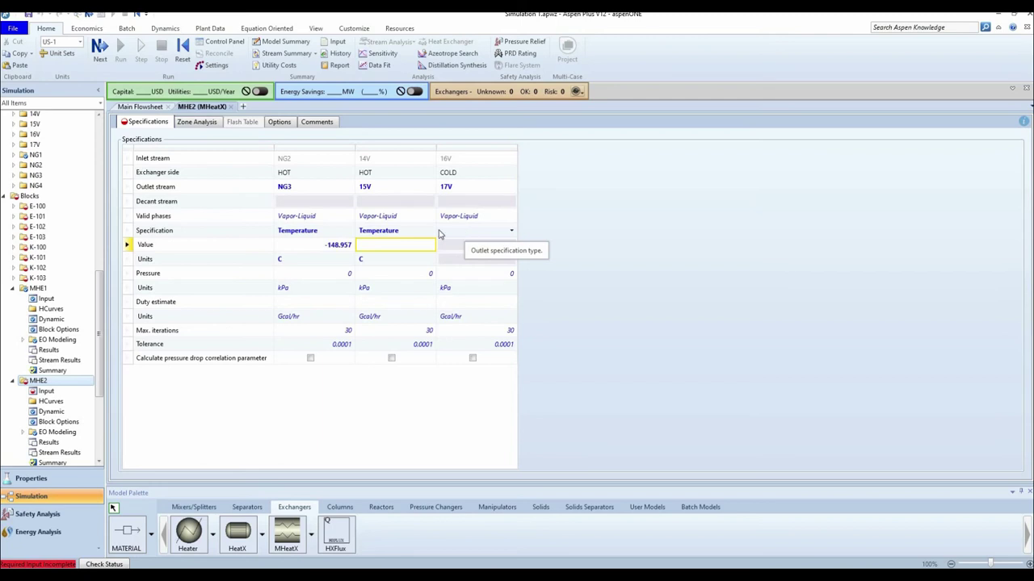
pyautogui.click(343, 249)
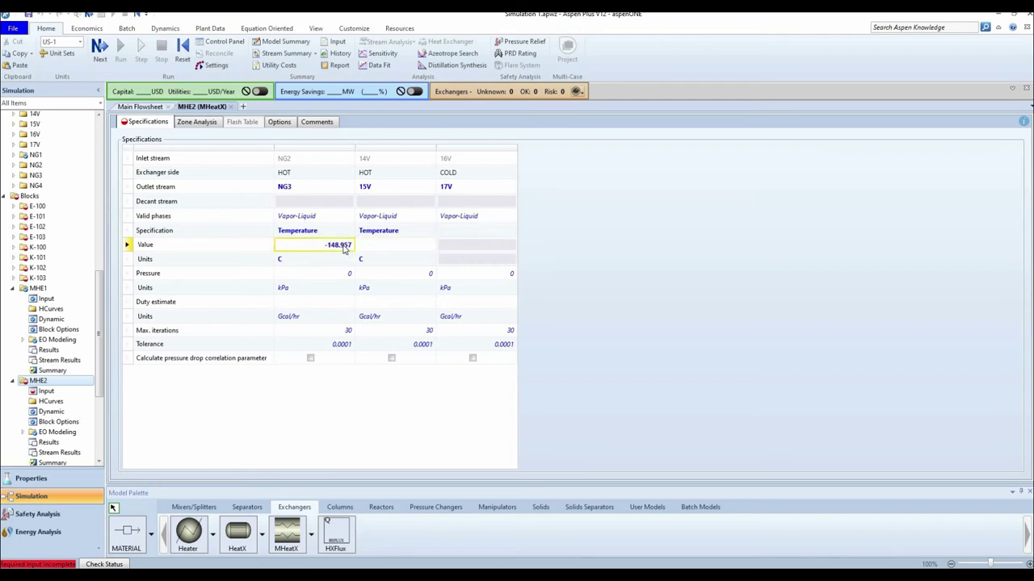
pyautogui.click(386, 251)
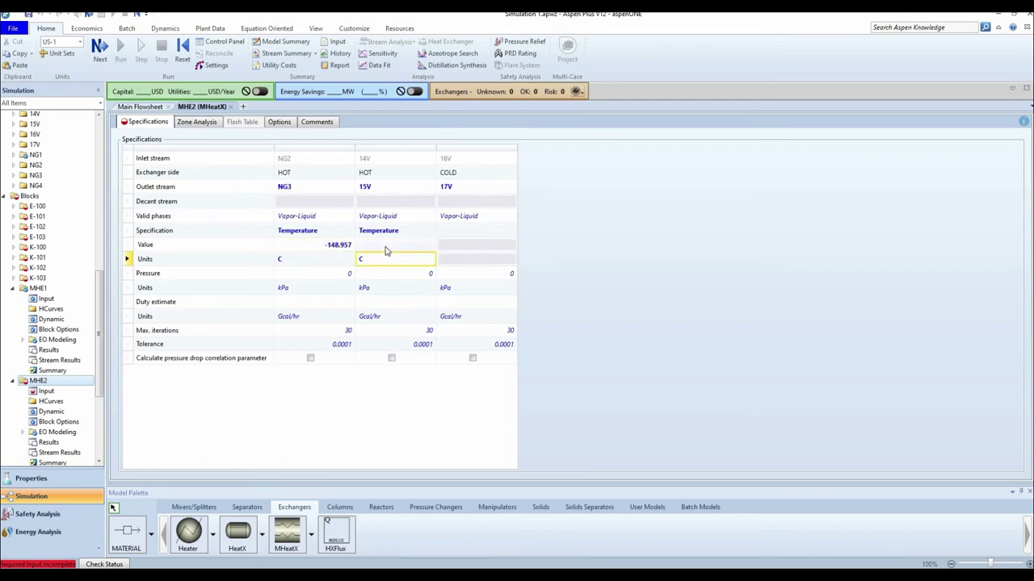
pyautogui.write('-148.957')
# Set the MHE2 pressure to 4900 kPa for inlet NG2 and 2709.85 kPa for inlet 14V
pyautogui.click(331, 275)
pyautogui.write('49')
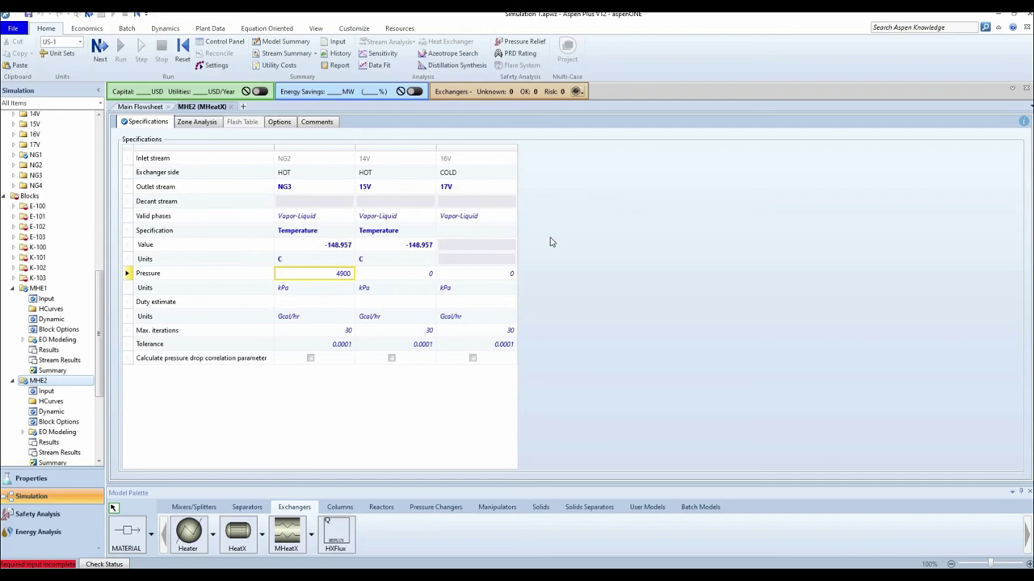
pyautogui.click(405, 276)
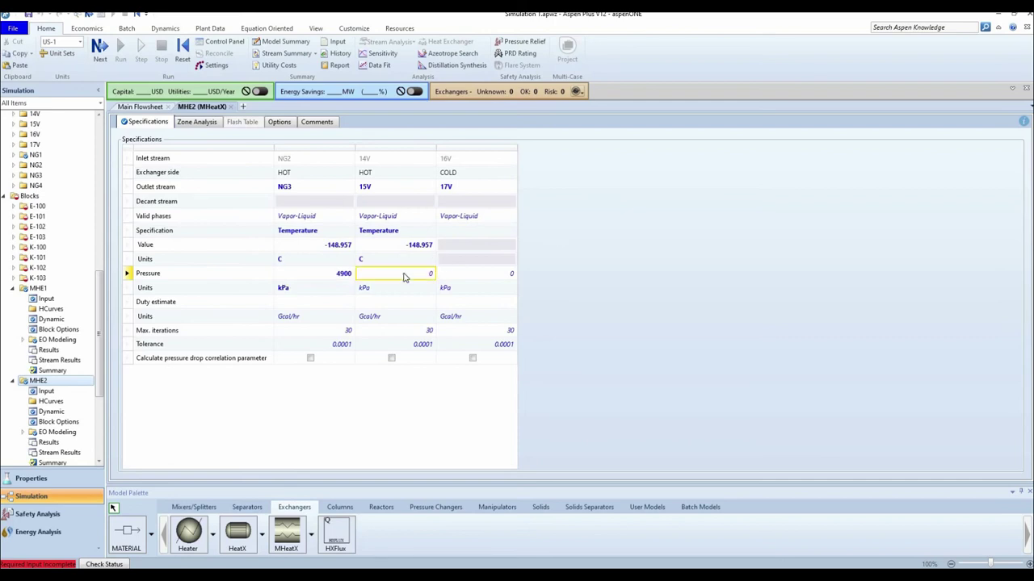
pyautogui.write('2709.85')
pyautogui.press('Return')
# Set the pressure of MHE2's cold stream 16V to 327.401 kPa and close the exchanger's specifications
pyautogui.click(478, 274)
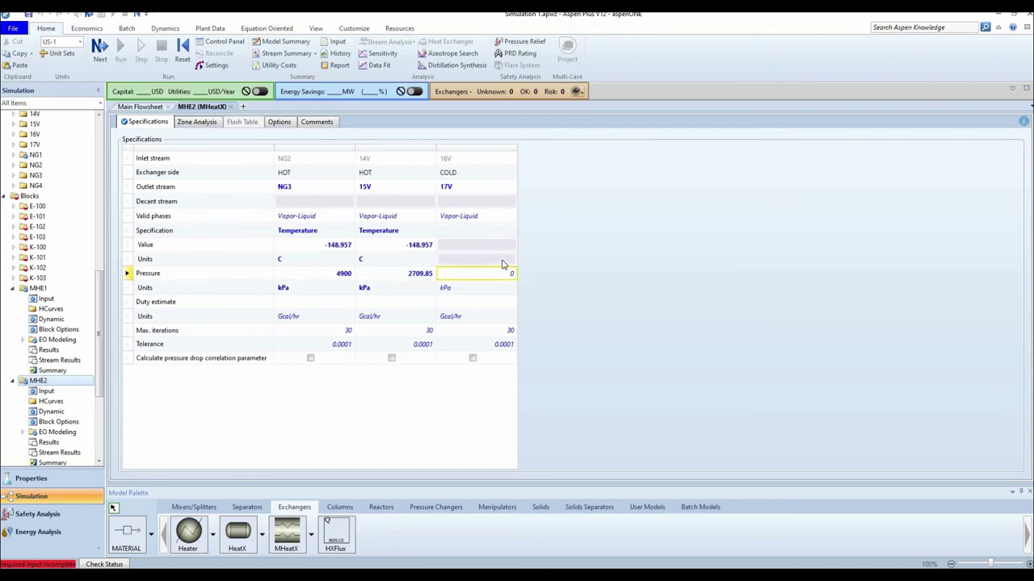
pyautogui.write('327.4')
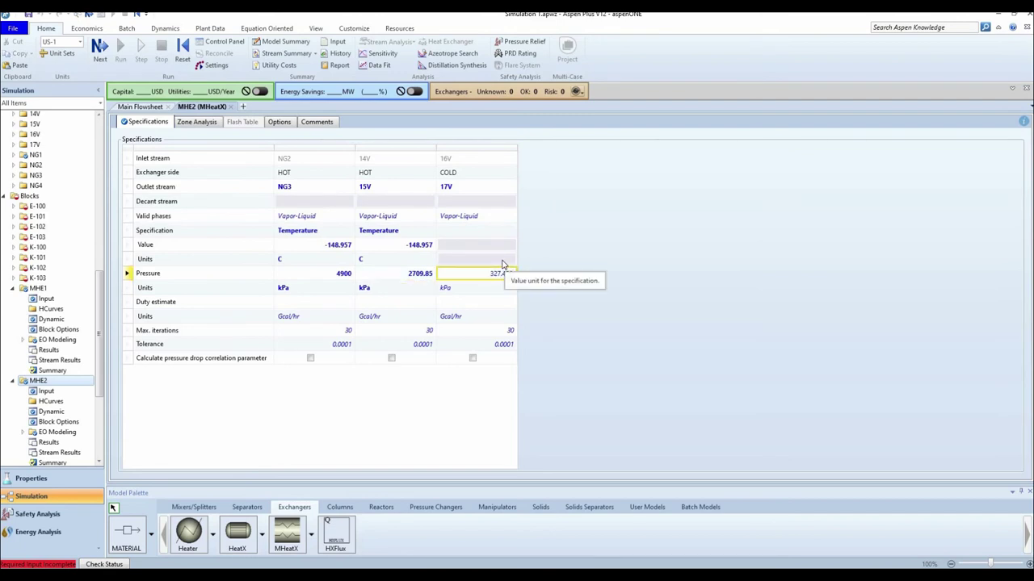
pyautogui.write('01')
pyautogui.press('Return')
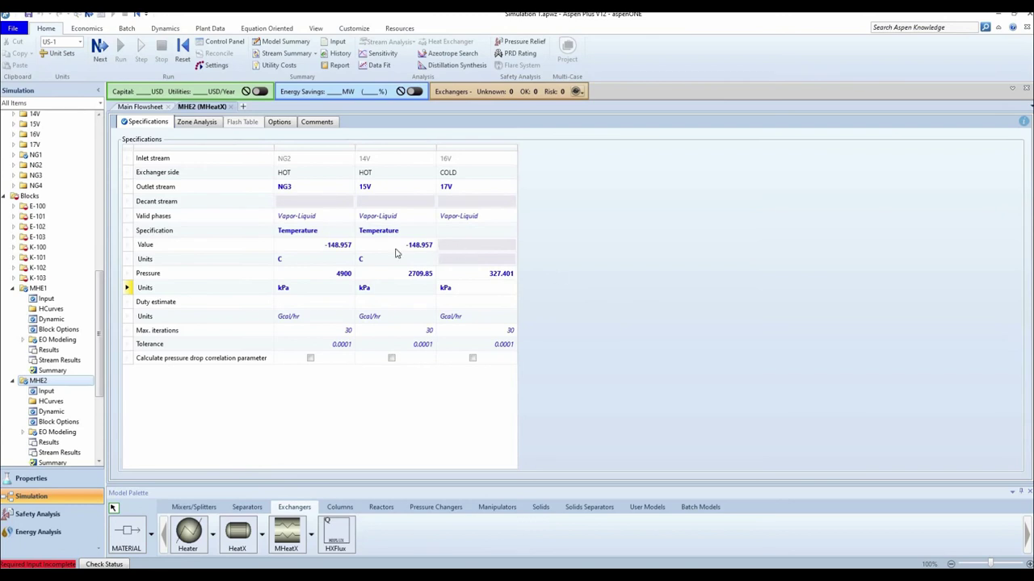
pyautogui.click(231, 107)
# Reopen the MHE1 specifications, correct the pressure for inlet NG1 to 4950 kPa and close them
pyautogui.doubleClick(334, 256)
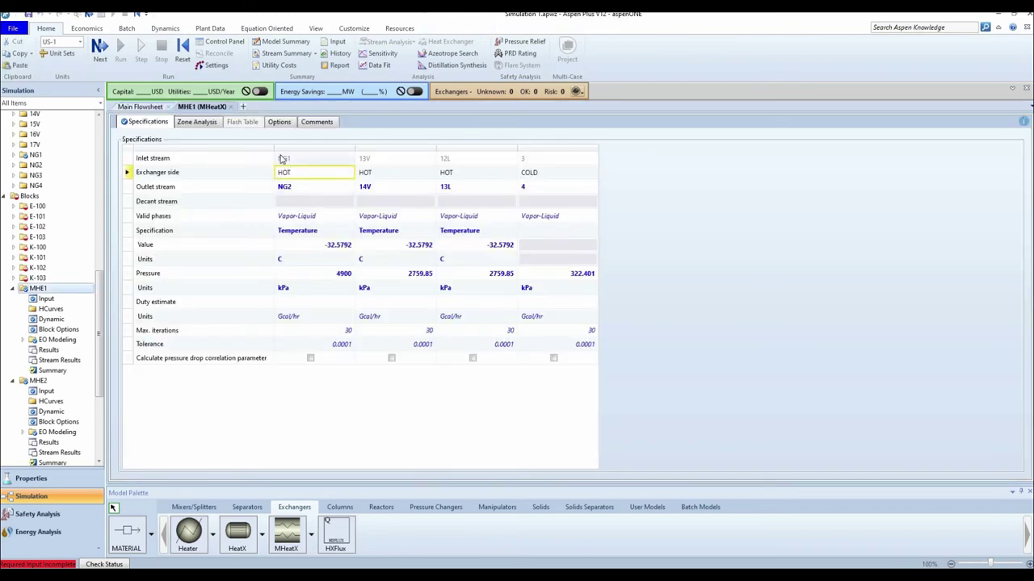
pyautogui.click(347, 277)
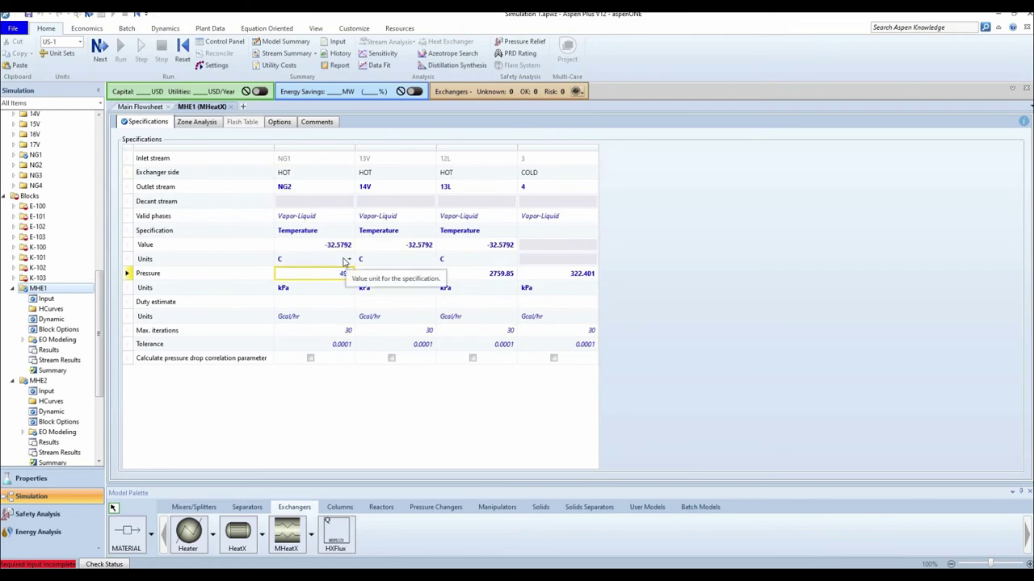
pyautogui.press('Return')
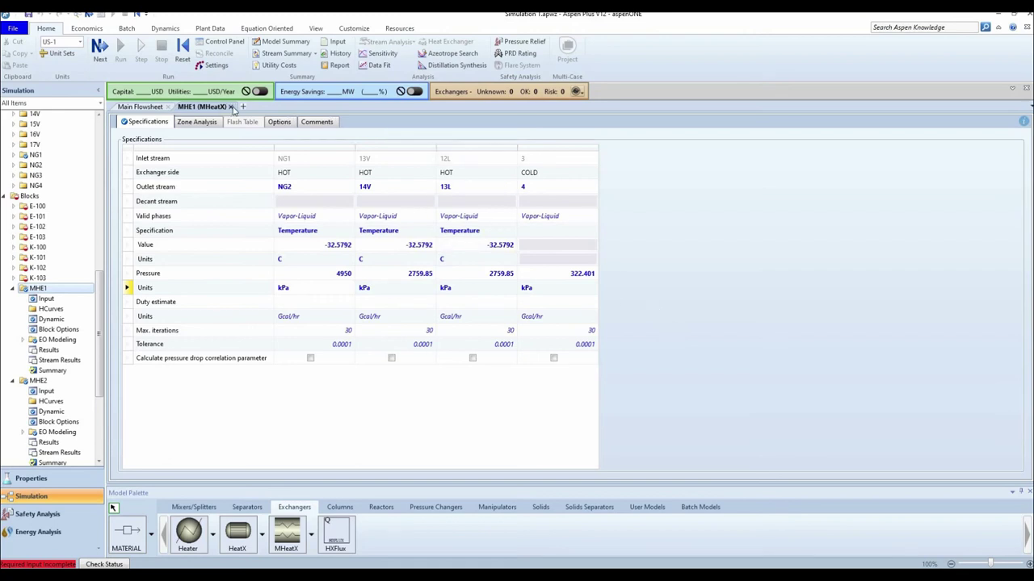
pyautogui.hotkey('ctrl', 'F4')
# Review the stream temperature and pressure specifications of exchanger MHE2, then return to the flowsheet
pyautogui.click(335, 357)
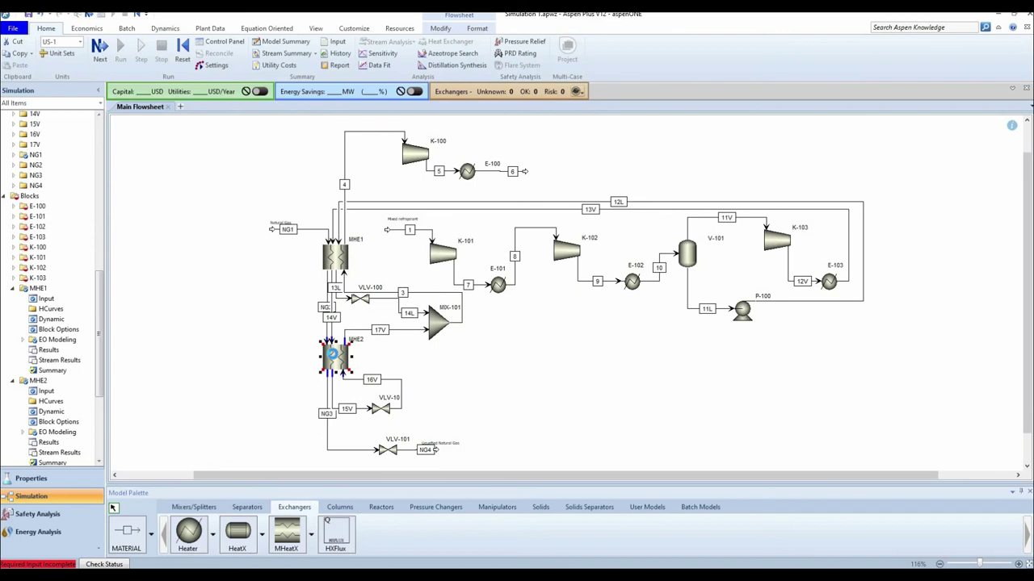
pyautogui.doubleClick(335, 357)
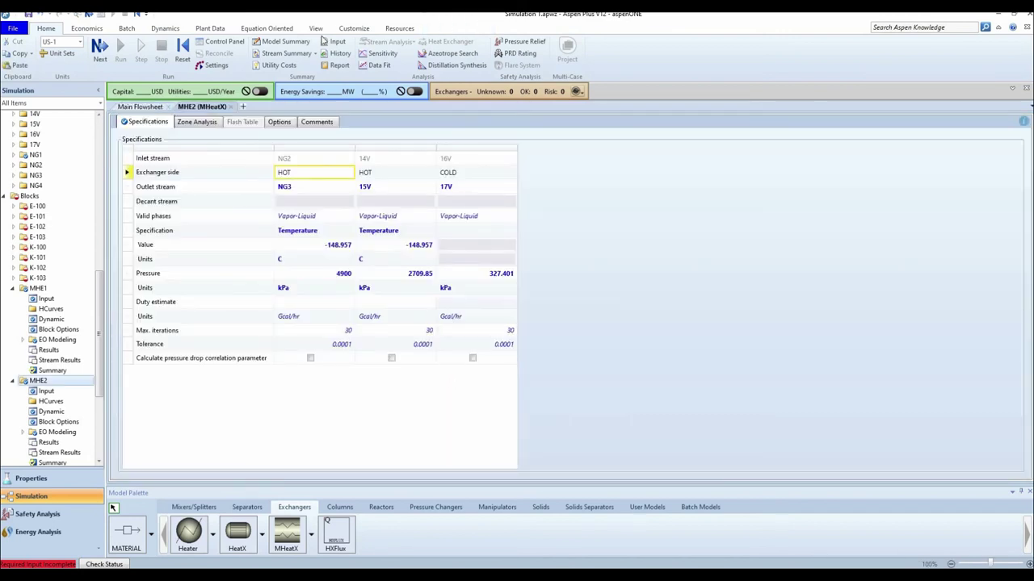
pyautogui.click(232, 107)
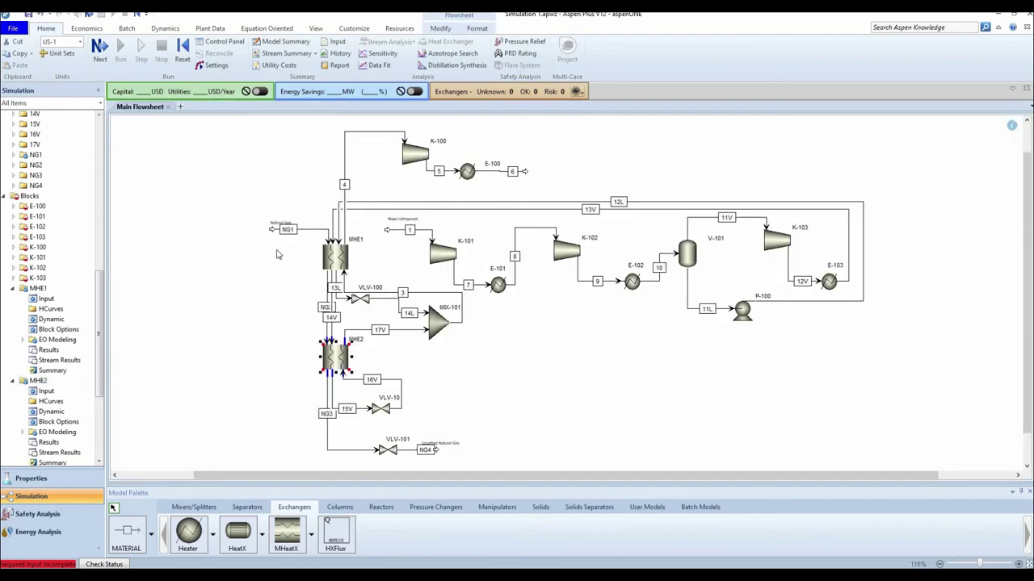
# Set the outlet pressure of valve VLV-100 to 327.401 kPa and close its specifications
pyautogui.click(363, 299)
pyautogui.doubleClick(364, 299)
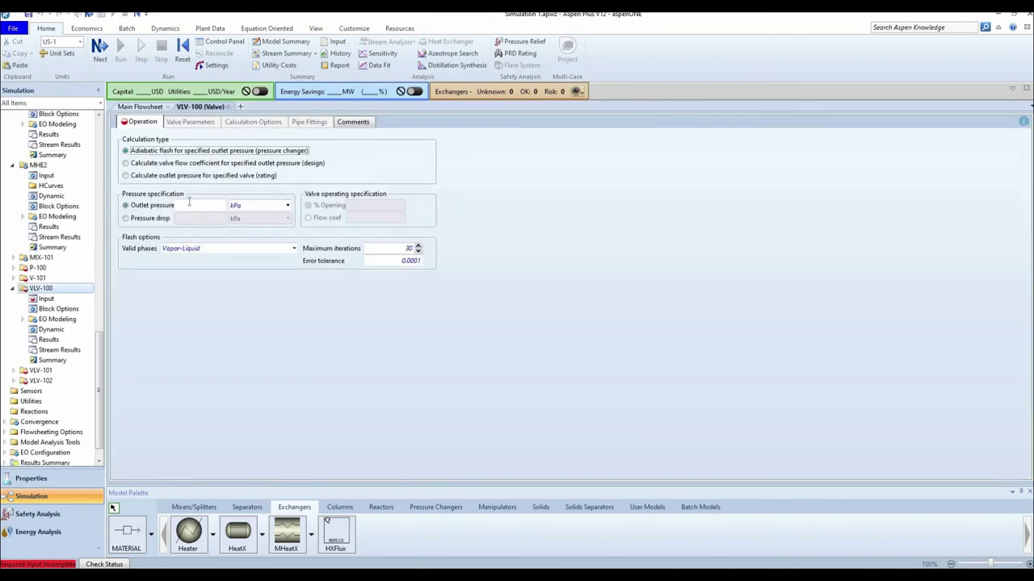
pyautogui.moveTo(383, 210)
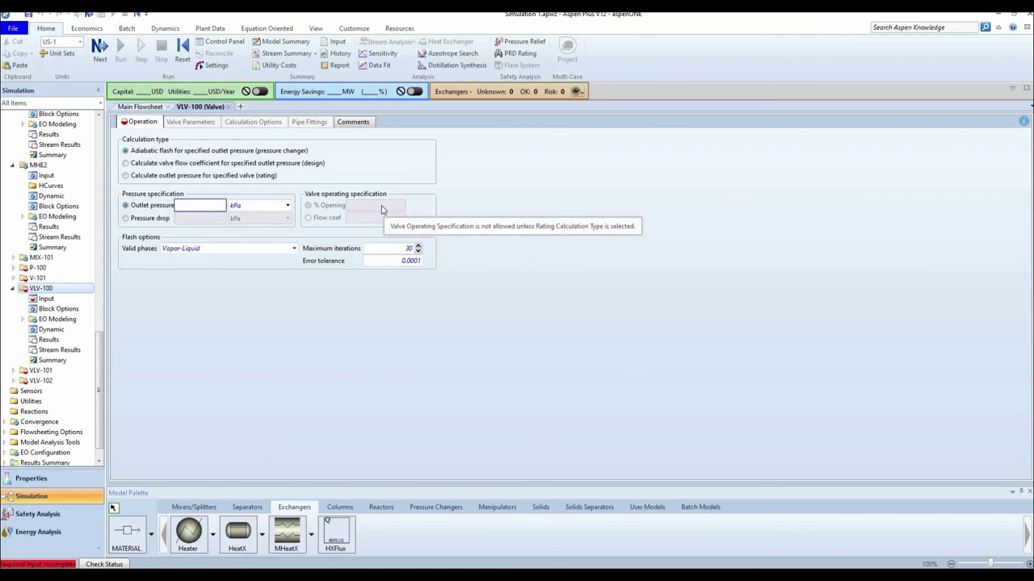
pyautogui.write('327.401')
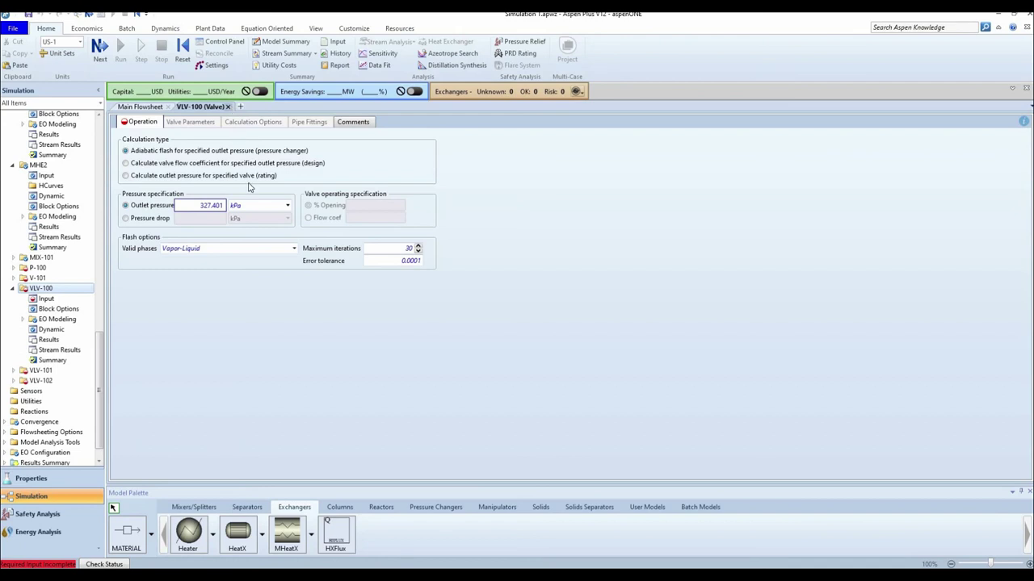
pyautogui.click(229, 106)
# Set the outlet pressure of valve VLV-102 to 332.401 kPa and close its specifications
pyautogui.doubleClick(384, 410)
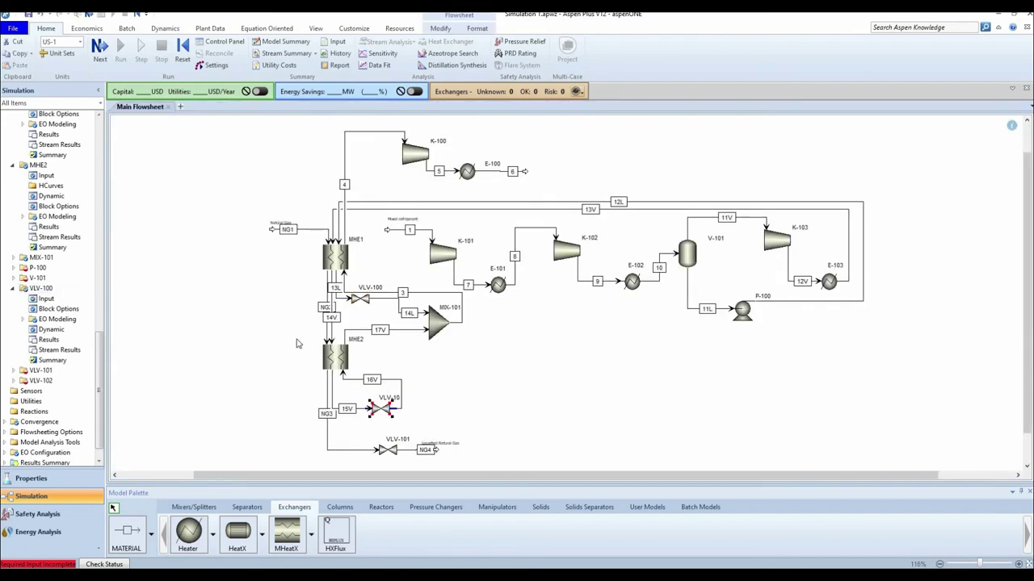
pyautogui.click(212, 204)
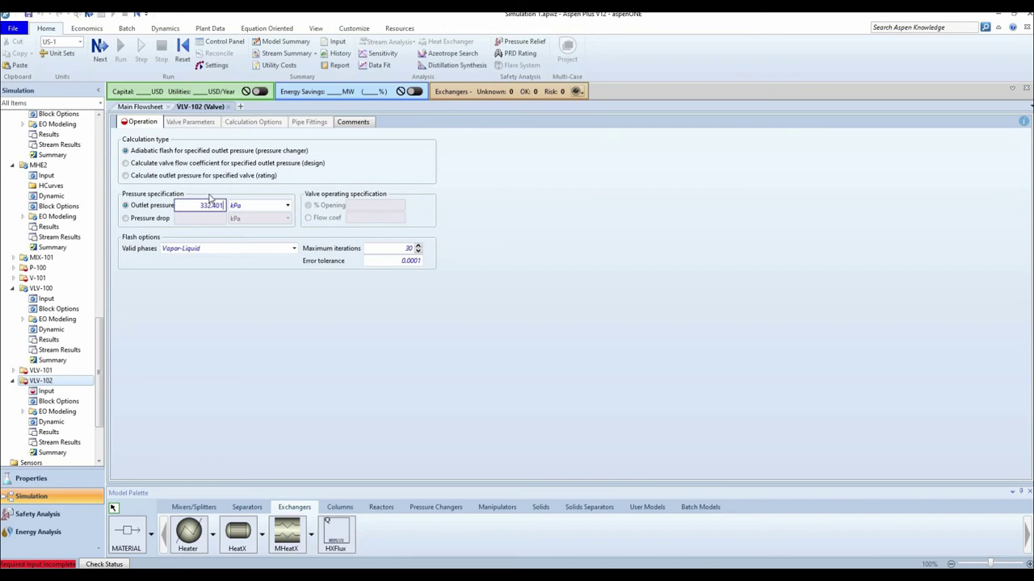
pyautogui.click(228, 107)
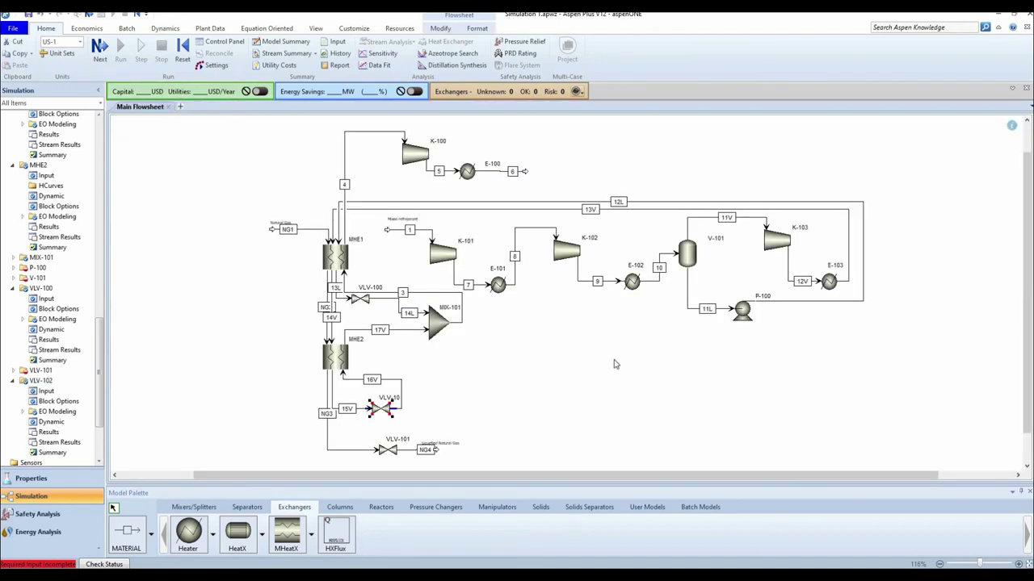
# Set the outlet pressure of valve VLV-101 to 120 kPa and close its specifications
pyautogui.click(387, 449)
pyautogui.doubleClick(387, 450)
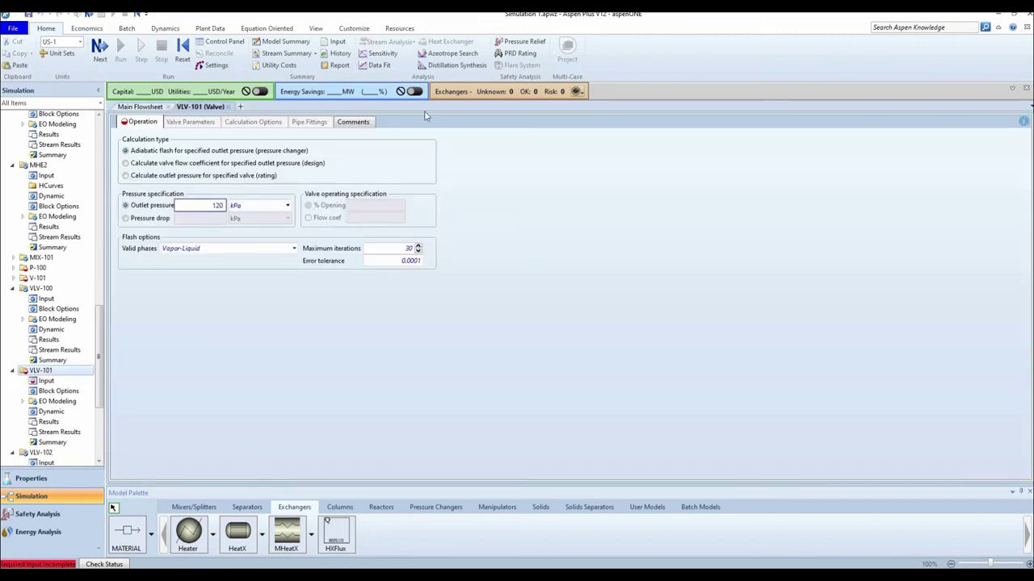
pyautogui.click(229, 106)
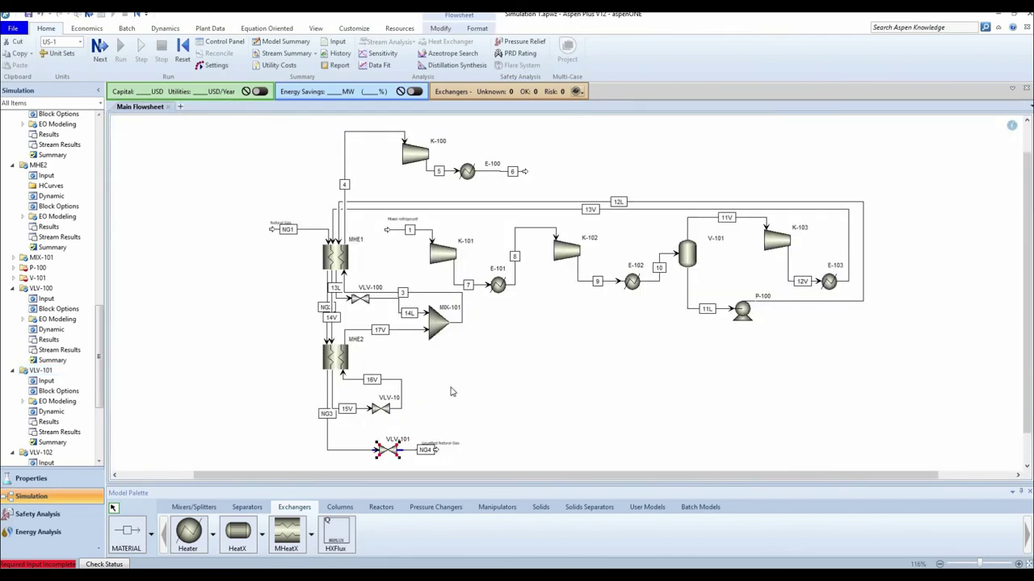
# Specify compressor K-101 as Isentropic with a discharge pressure of 951.787 kPa and close its specifications
pyautogui.click(441, 256)
pyautogui.doubleClick(441, 256)
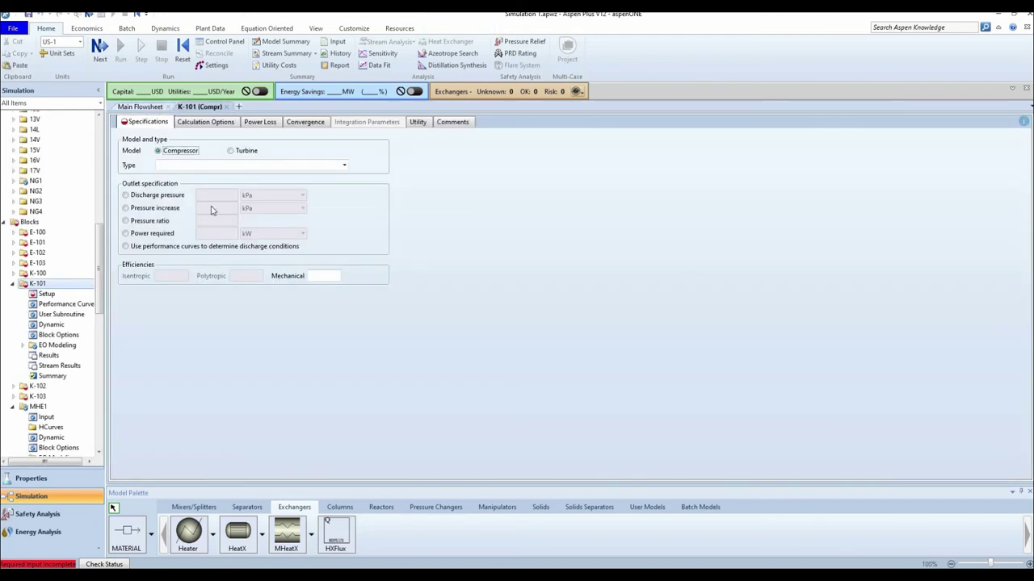
pyautogui.click(345, 166)
pyautogui.click(202, 176)
pyautogui.click(217, 195)
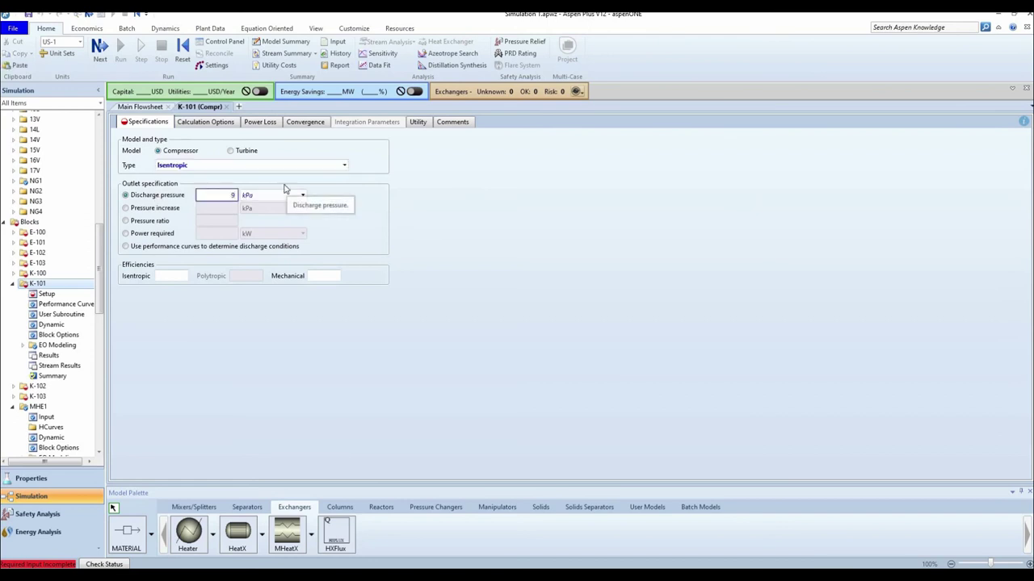
pyautogui.write('951.787')
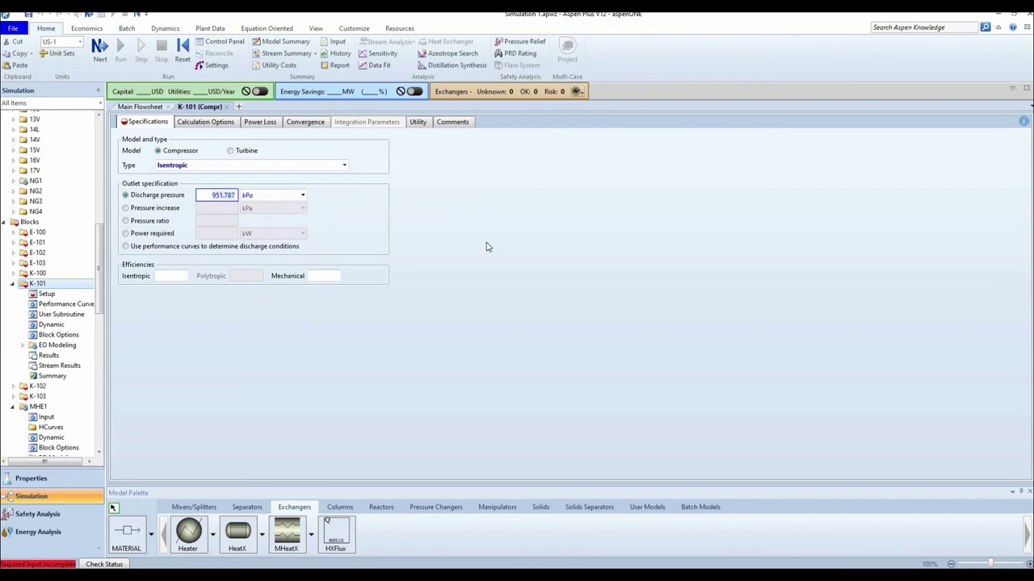
pyautogui.click(227, 107)
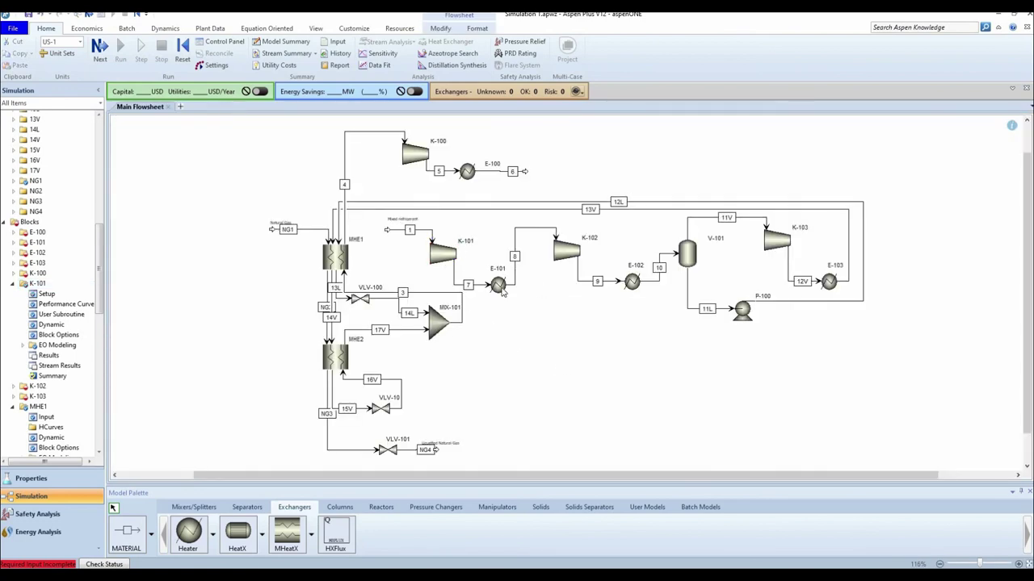
# Set heater E-101 to a temperature of 30 C and a pressure of 951.787 kPa and close its specifications
pyautogui.doubleClick(500, 288)
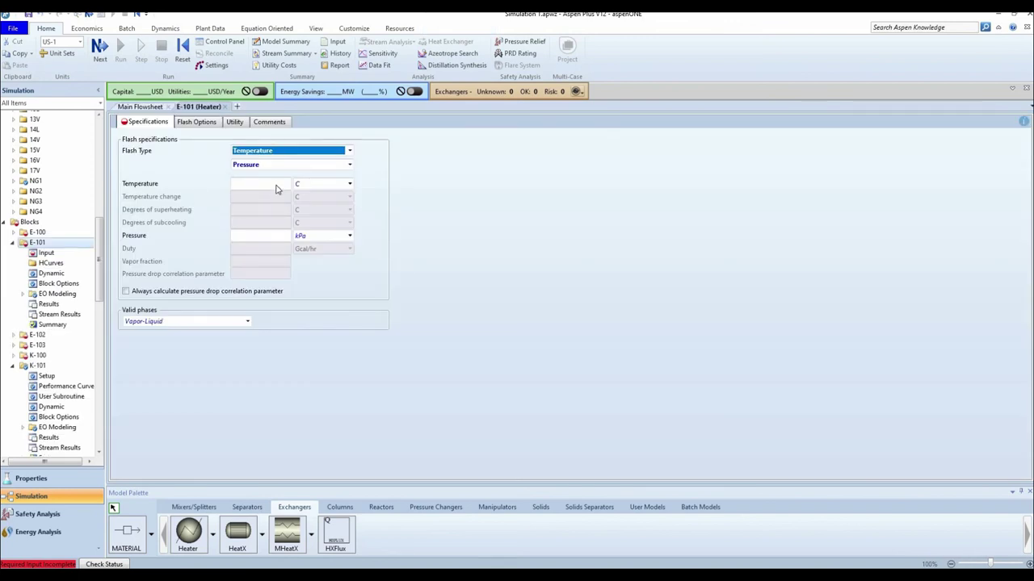
pyautogui.click(265, 234)
pyautogui.write('951.787')
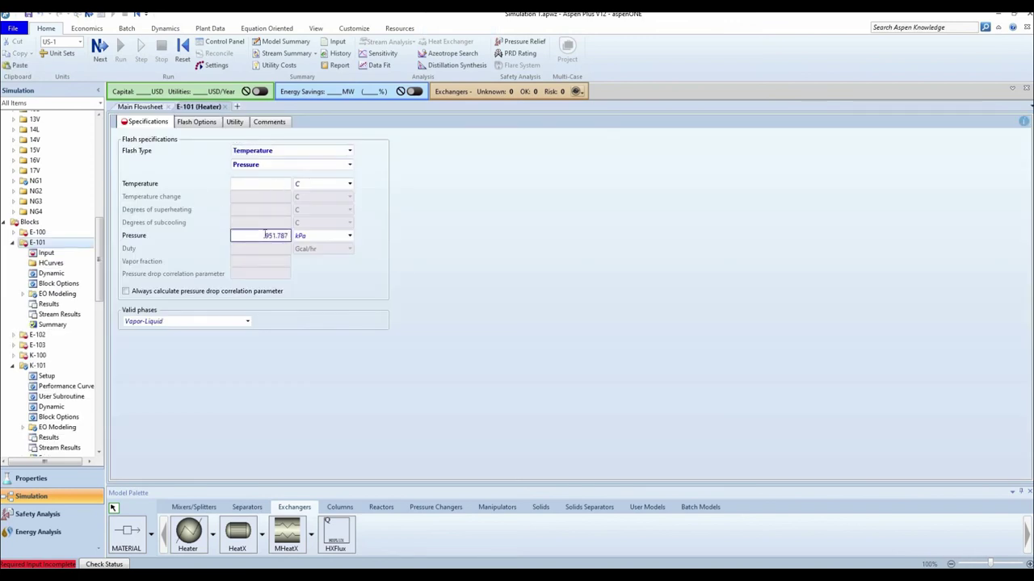
pyautogui.click(277, 184)
pyautogui.write('30')
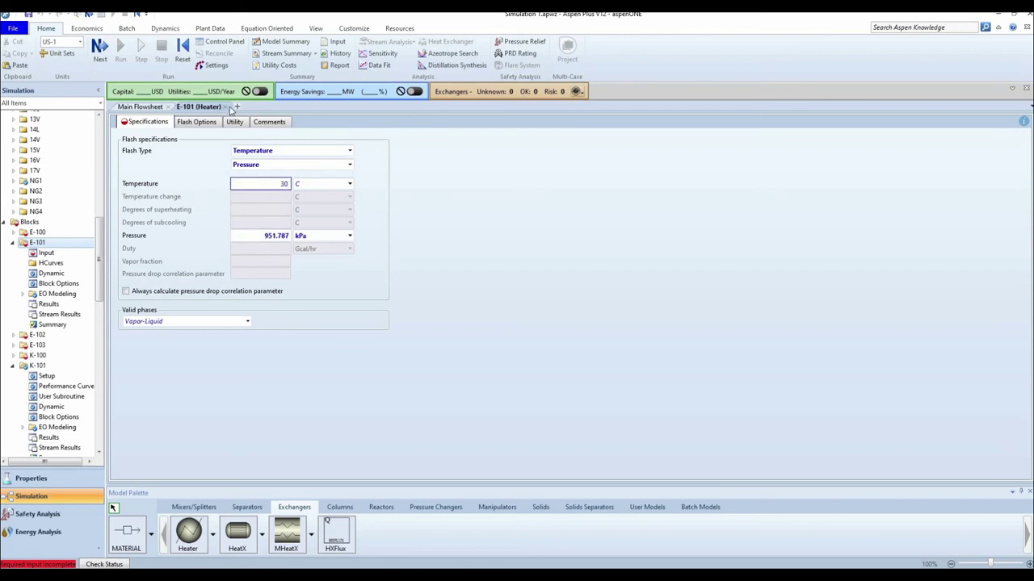
pyautogui.click(227, 107)
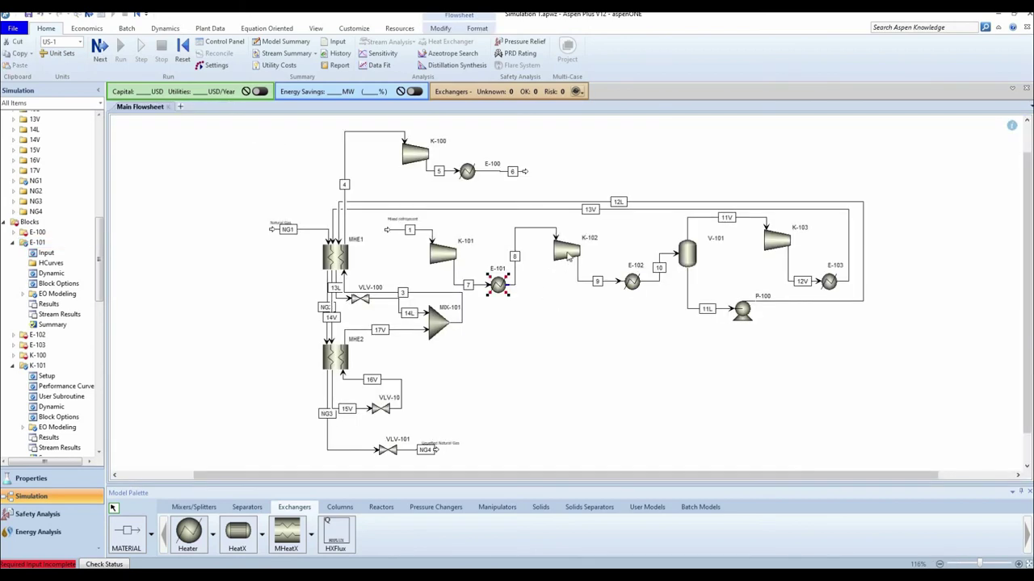
# Specify compressor K-102 as Isentropic with a discharge pressure of 1635.35 kPa and close its specifications
pyautogui.doubleClick(568, 253)
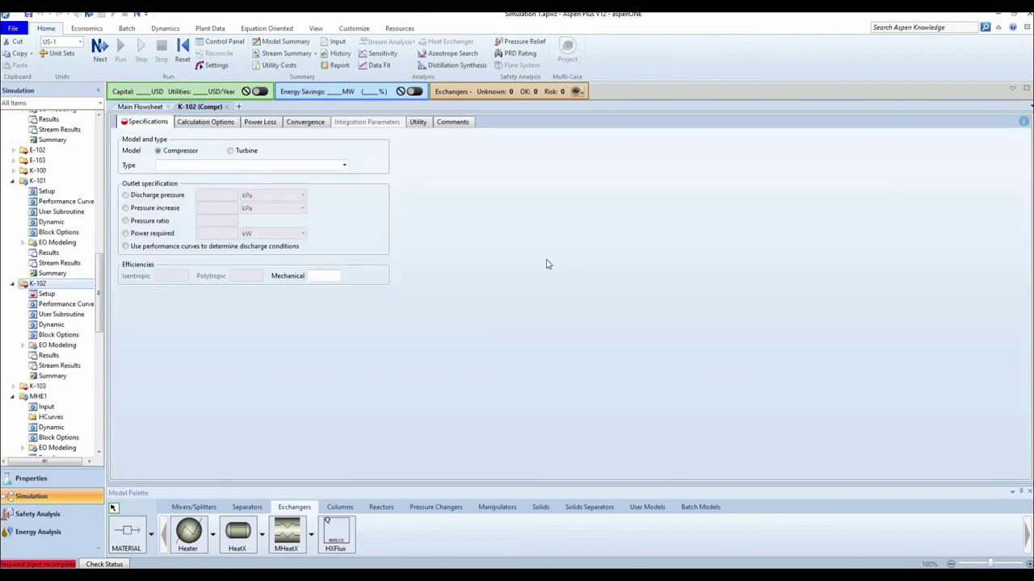
pyautogui.click(221, 167)
pyautogui.click(220, 168)
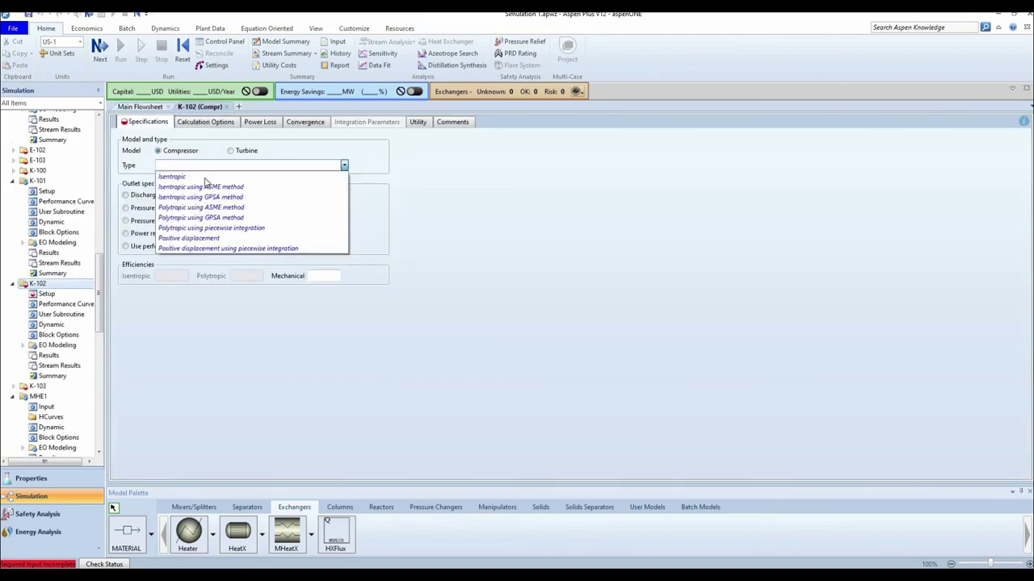
pyautogui.press('Return')
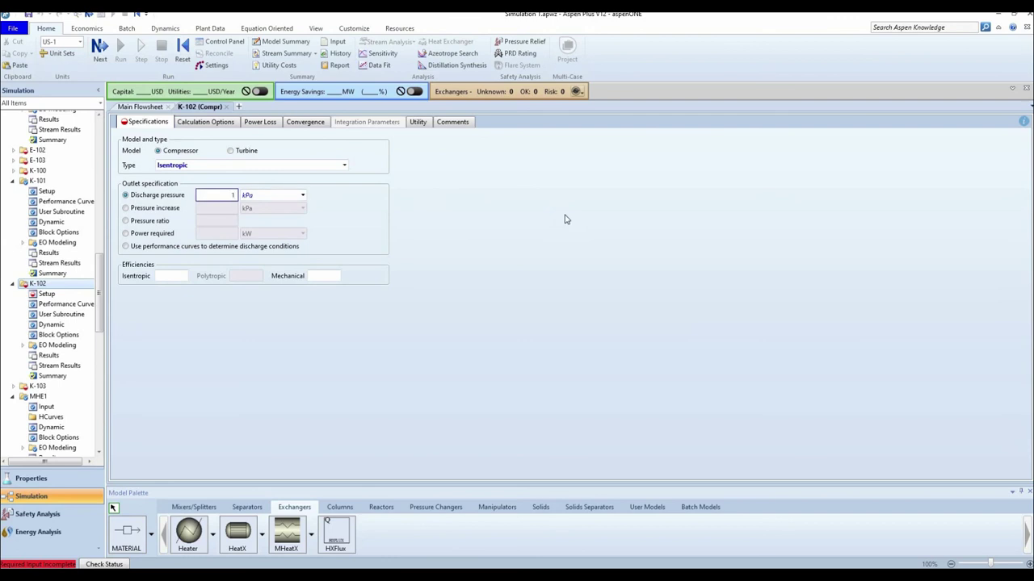
pyautogui.write('1635.35')
pyautogui.moveTo(213, 194); pyautogui.dragTo(347, 188)
pyautogui.click(228, 107)
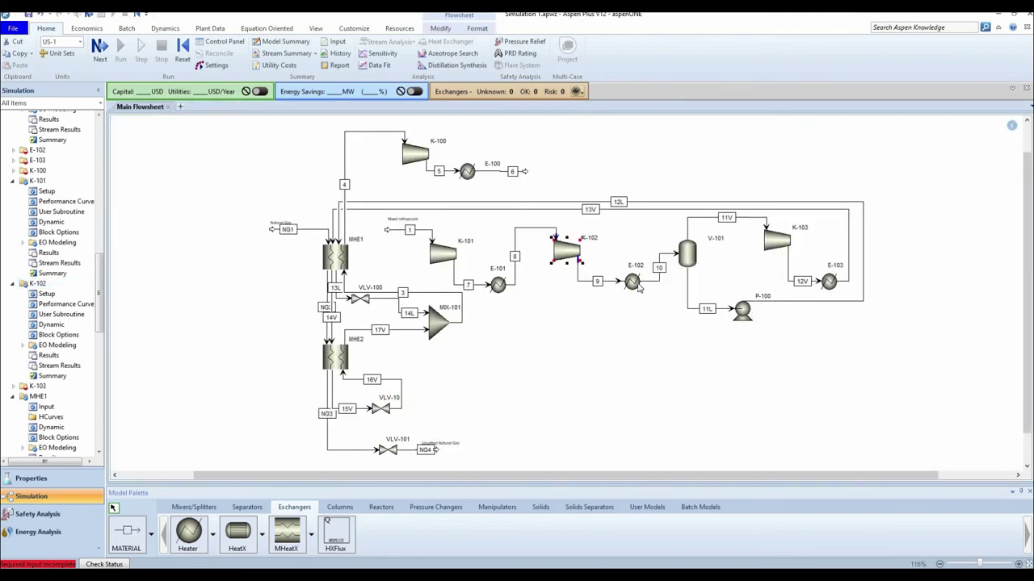
# Set heater E-102 to a temperature of 30 C and a pressure of 1635.35 kPa and close its specifications
pyautogui.doubleClick(635, 282)
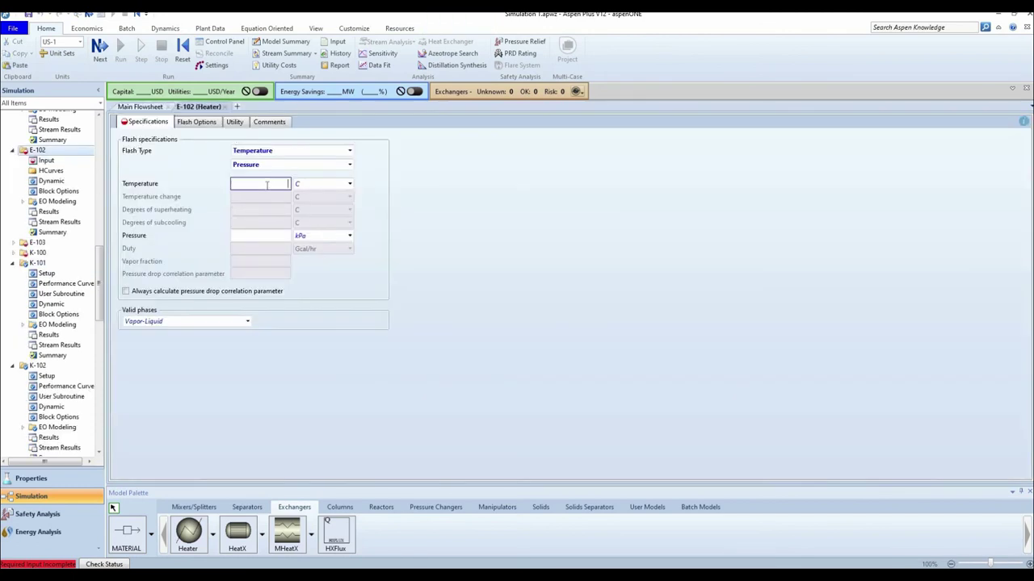
pyautogui.write('30')
pyautogui.click(260, 235)
pyautogui.write('1635.35')
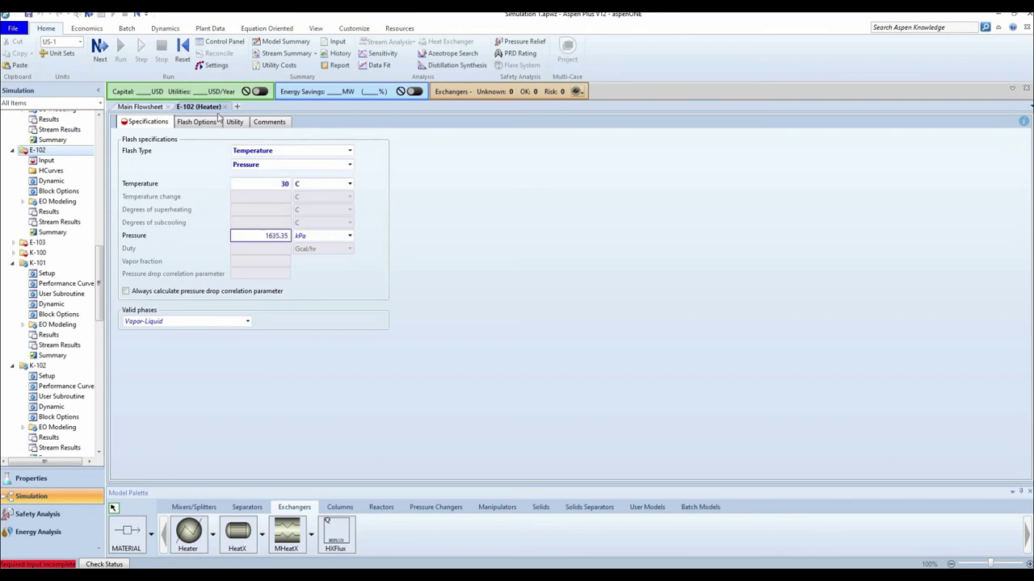
pyautogui.hotkey('ctrl', 'F4')
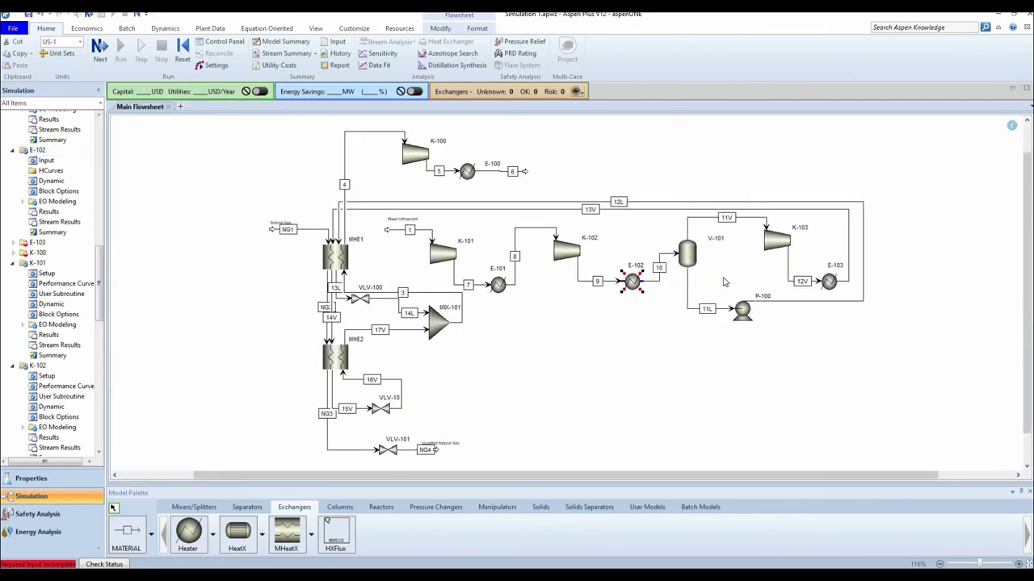
# Set separator V-101 to a temperature of 30 C and a pressure of 1635.35 kPa and close its specifications
pyautogui.doubleClick(688, 254)
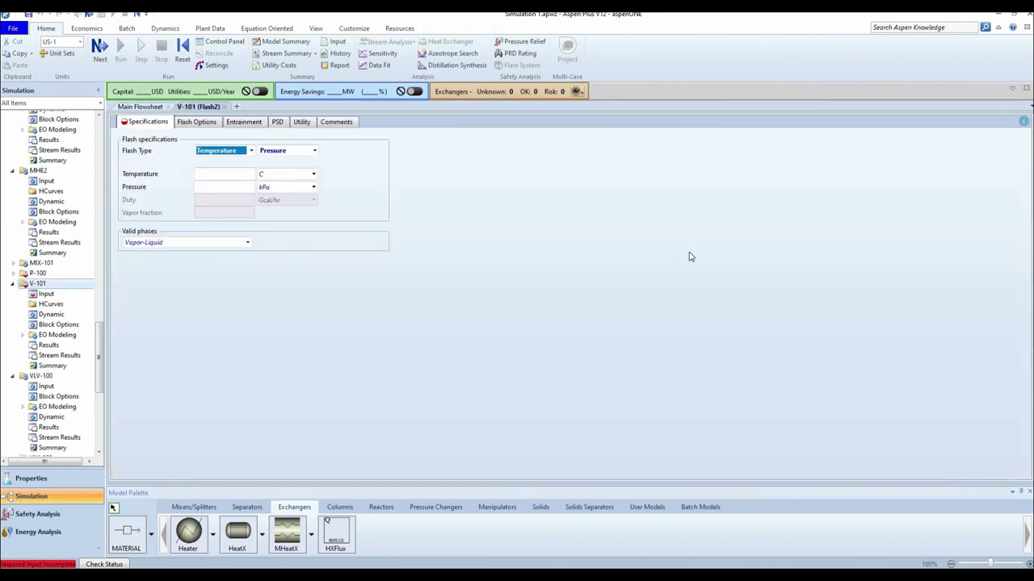
pyautogui.click(246, 176)
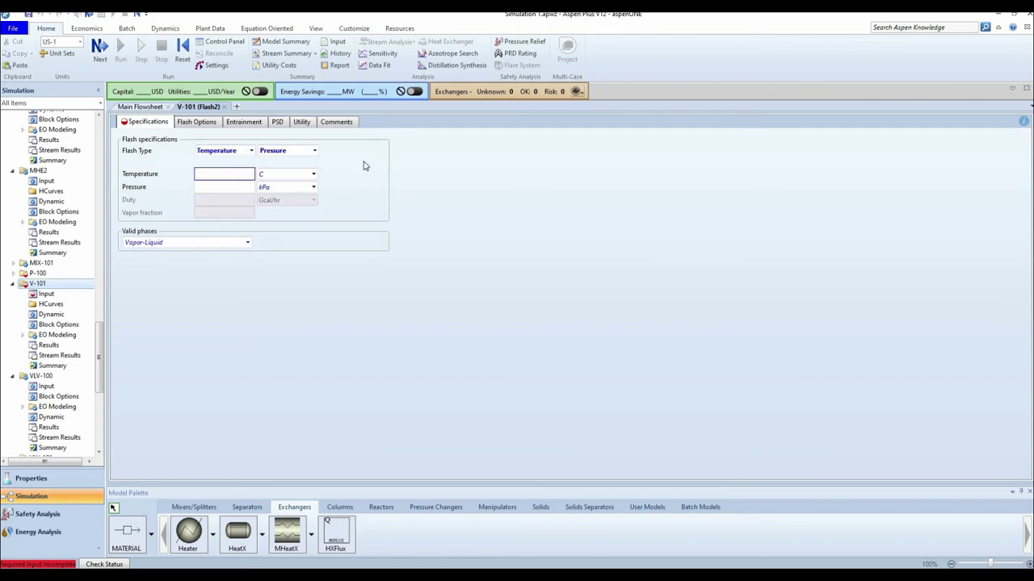
pyautogui.write('30')
pyautogui.click(227, 188)
pyautogui.write('101.325')
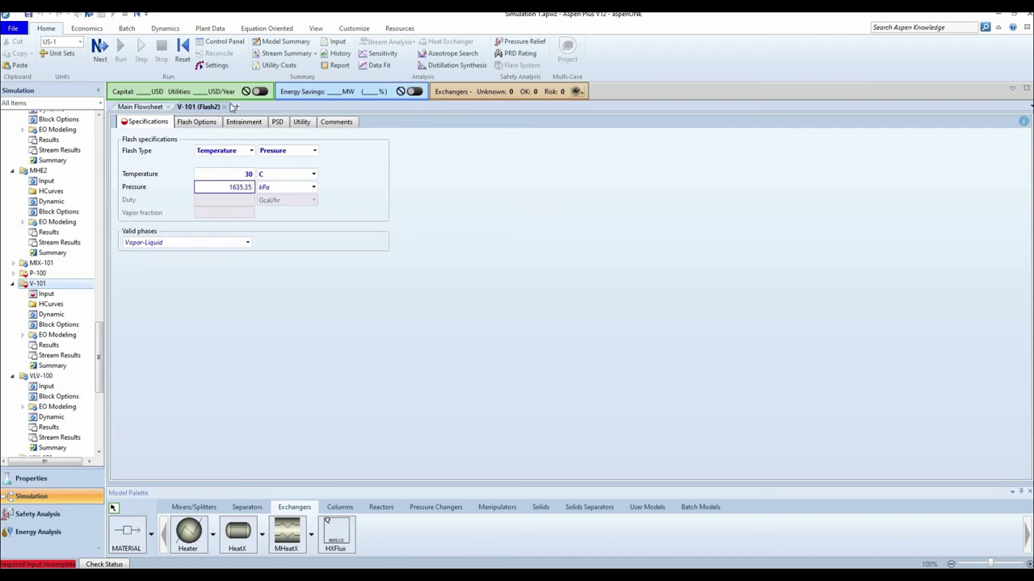
pyautogui.click(224, 107)
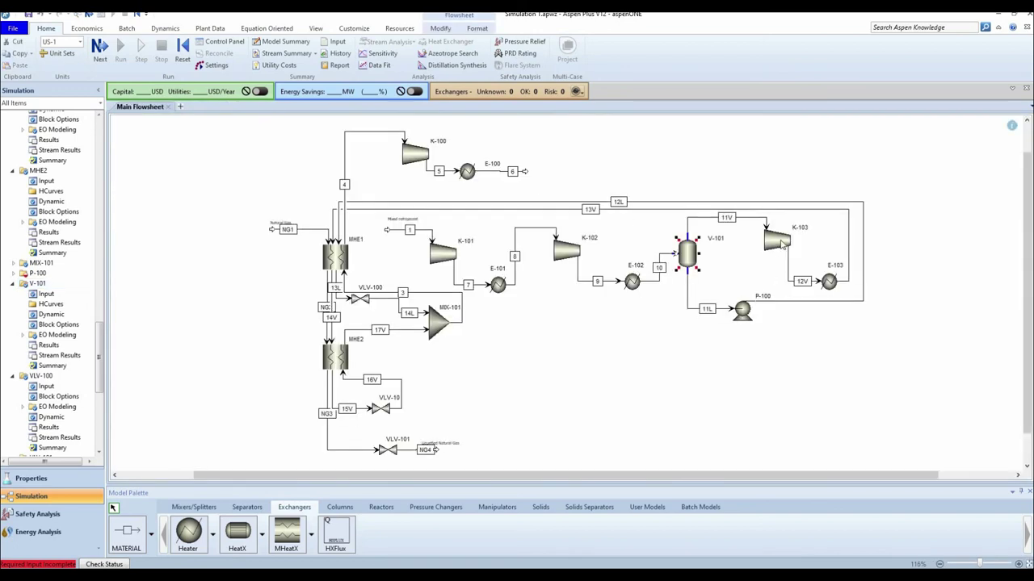
# Specify compressor K-103 as Isentropic with a discharge pressure of 2809.85 kPa, copy that value and close its specifications
pyautogui.doubleClick(778, 245)
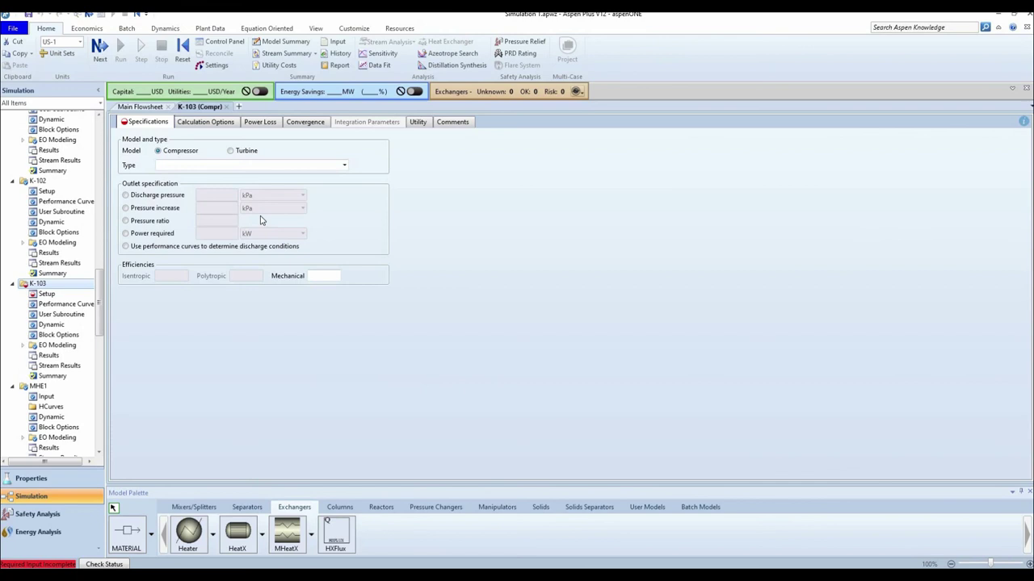
pyautogui.click(274, 167)
pyautogui.click(277, 170)
pyautogui.click(177, 172)
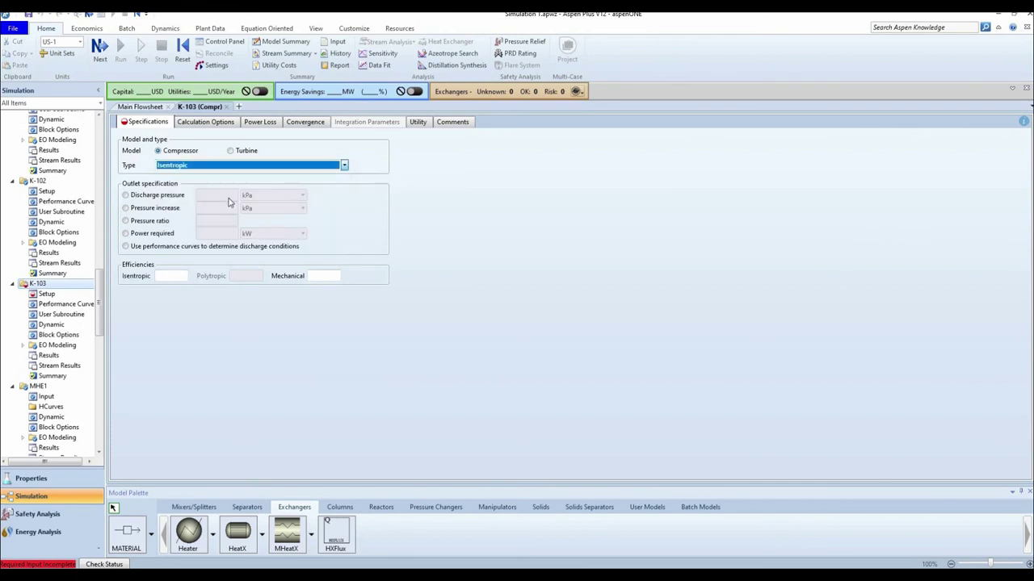
pyautogui.click(160, 195)
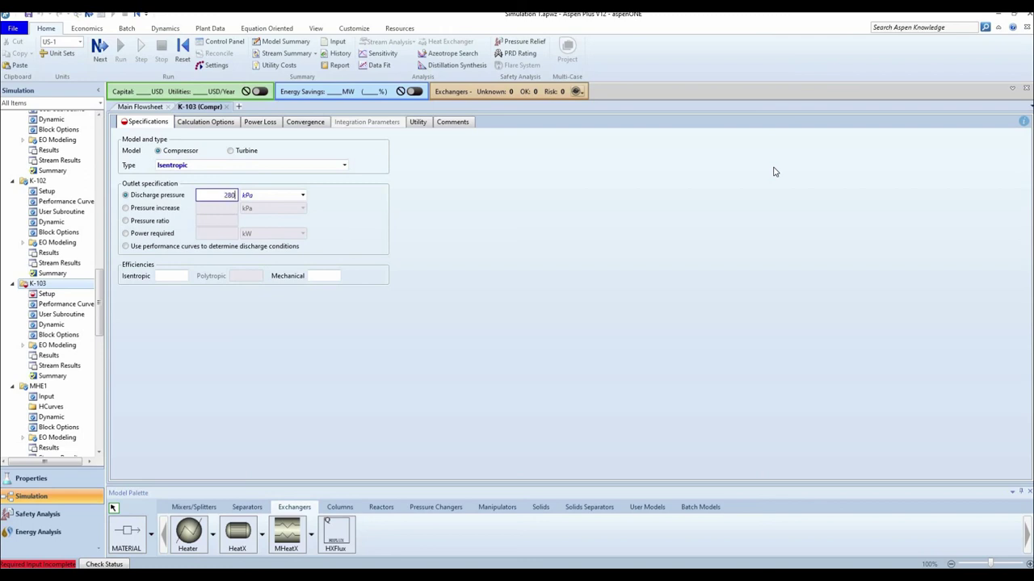
pyautogui.write('2809.85')
pyautogui.hotkey('ctrl', 'a')
pyautogui.hotkey('ctrl', 'c')
pyautogui.click(227, 107)
# Set the discharge pressure of pump P-100 to the copied 2809.85 kPa and close its specifications
pyautogui.click(743, 311)
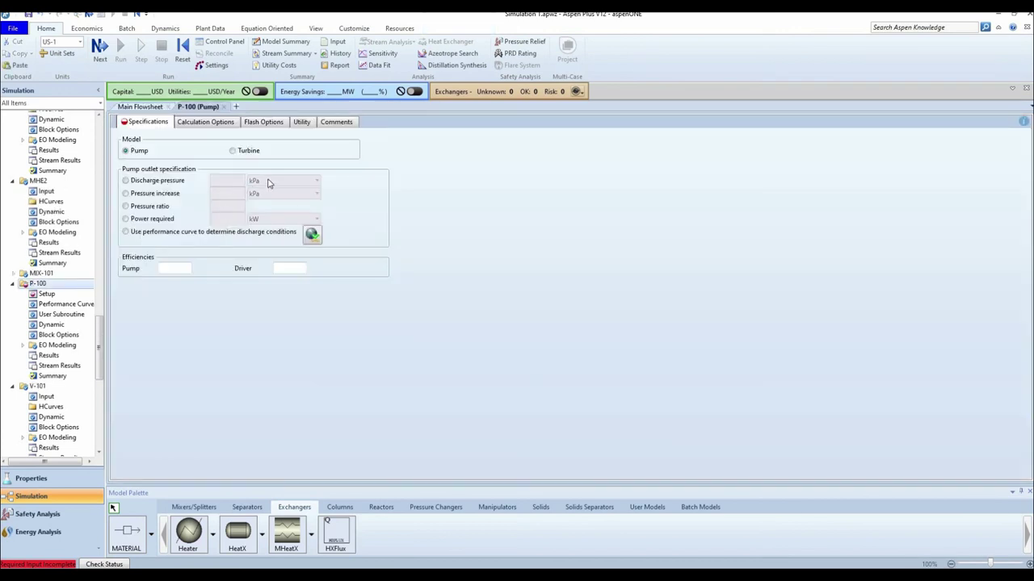
pyautogui.click(228, 180)
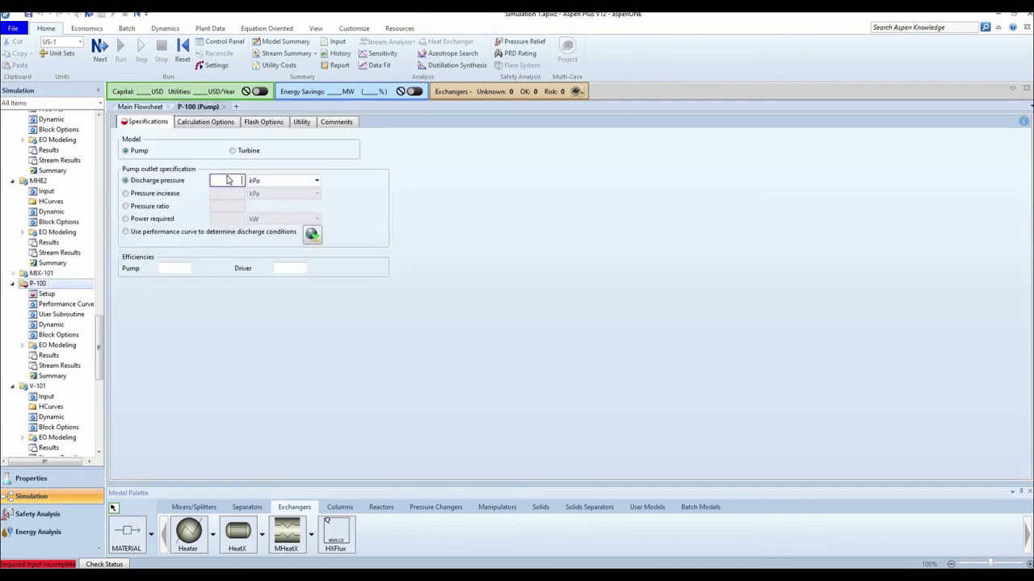
pyautogui.hotkey('ctrl', 'v')
pyautogui.click(226, 106)
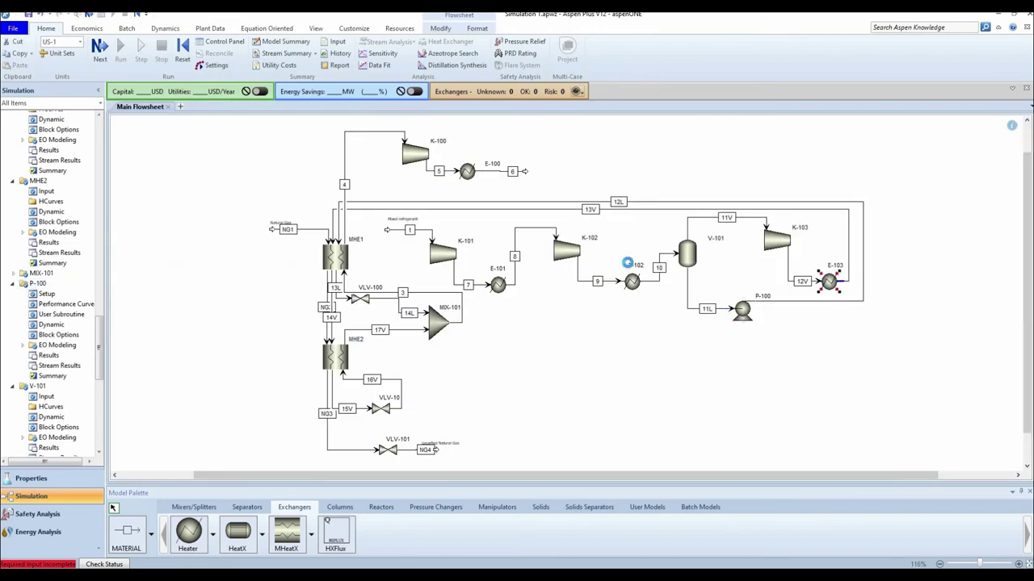
# Set heater E-103 to a pressure of 2809.85 kPa and a temperature of 30 C and close its specifications
pyautogui.doubleClick(291, 290)
pyautogui.click(261, 235)
pyautogui.hotkey('ctrl', 'v')
pyautogui.click(246, 184)
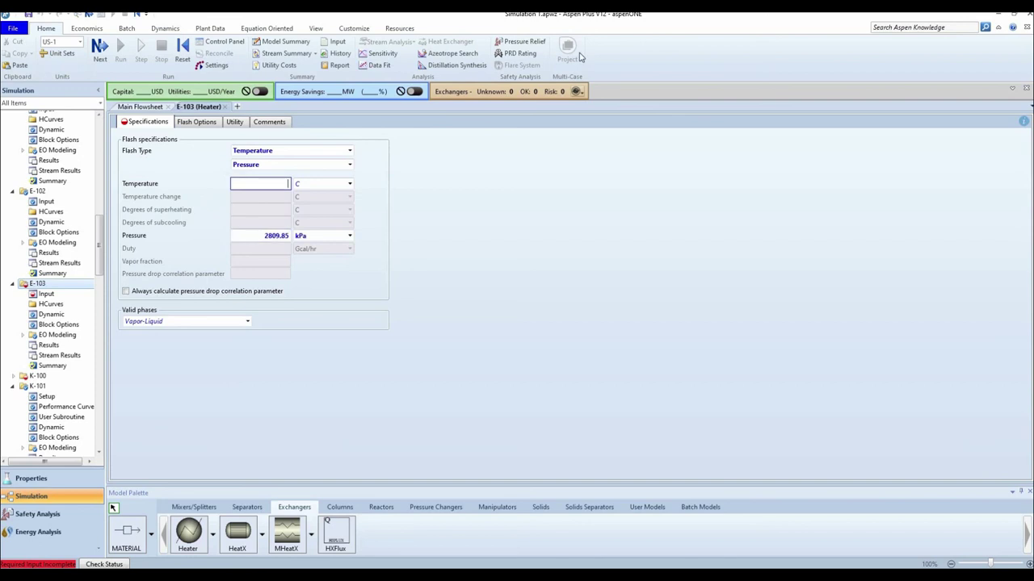
pyautogui.write('30')
pyautogui.press('Return')
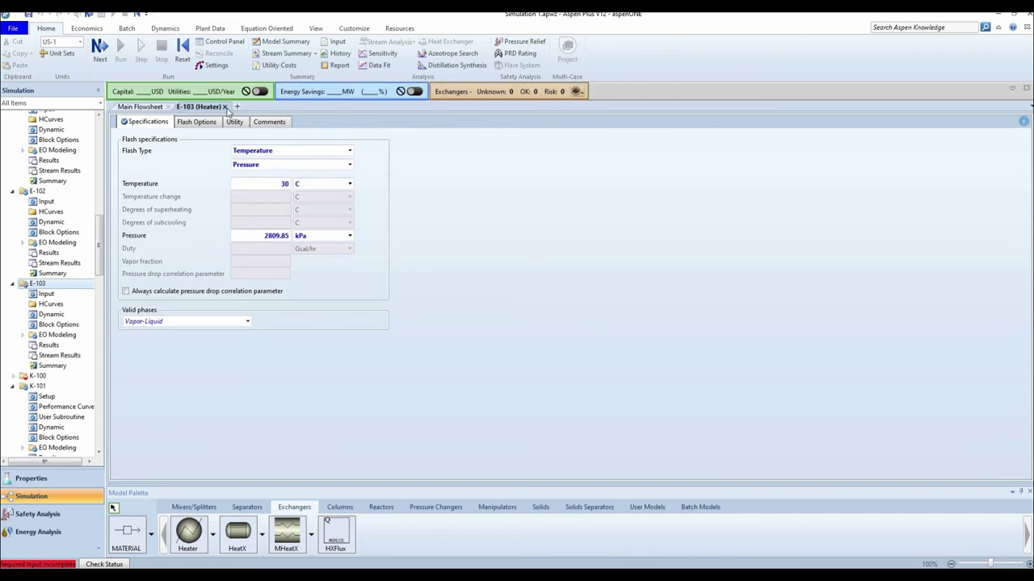
pyautogui.click(226, 107)
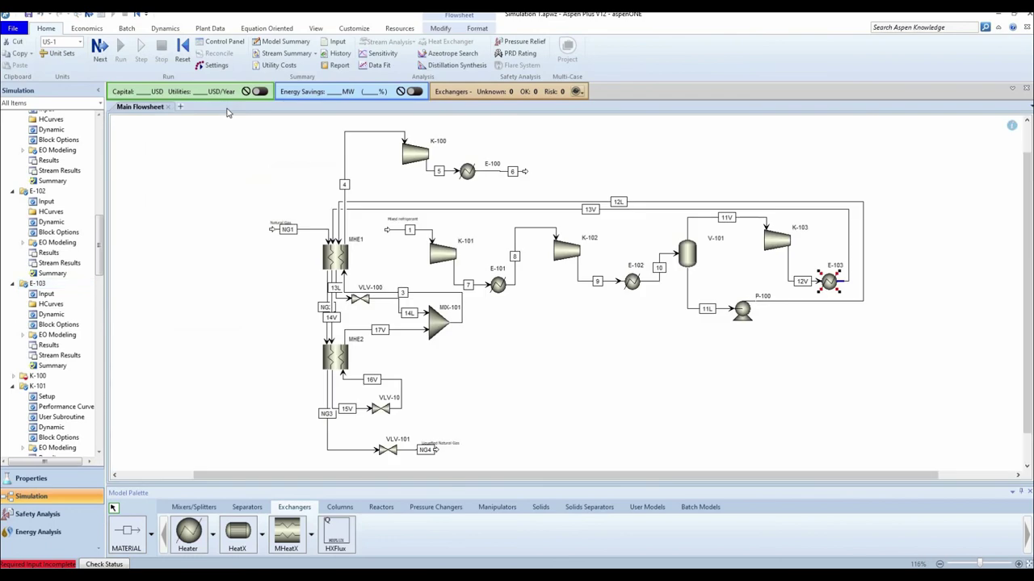
# Specify compressor K-100 as Isentropic with a discharge pressure of 553.947 kPa, copy that value and close its specifications
pyautogui.doubleClick(409, 159)
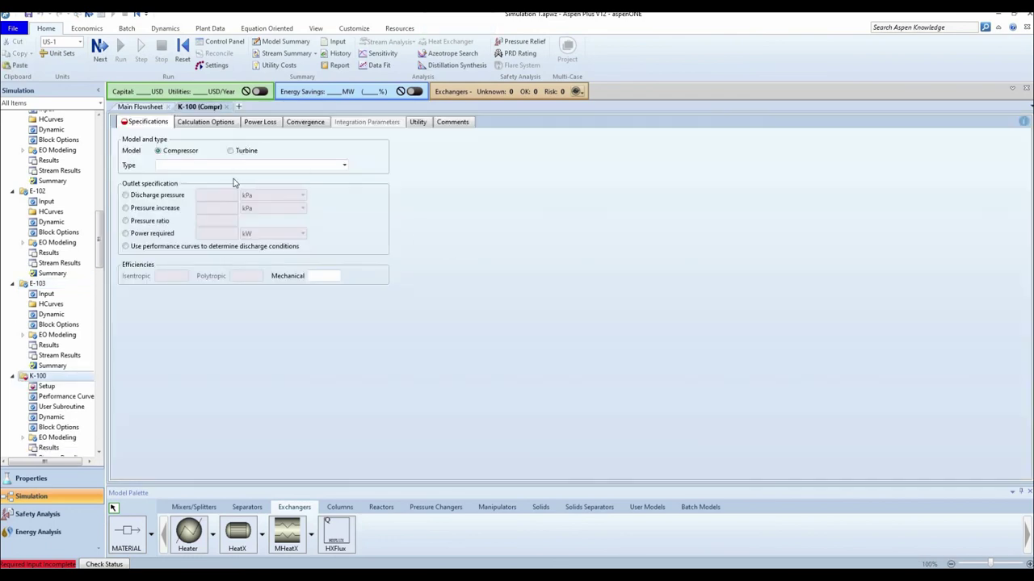
pyautogui.click(210, 165)
pyautogui.click(194, 173)
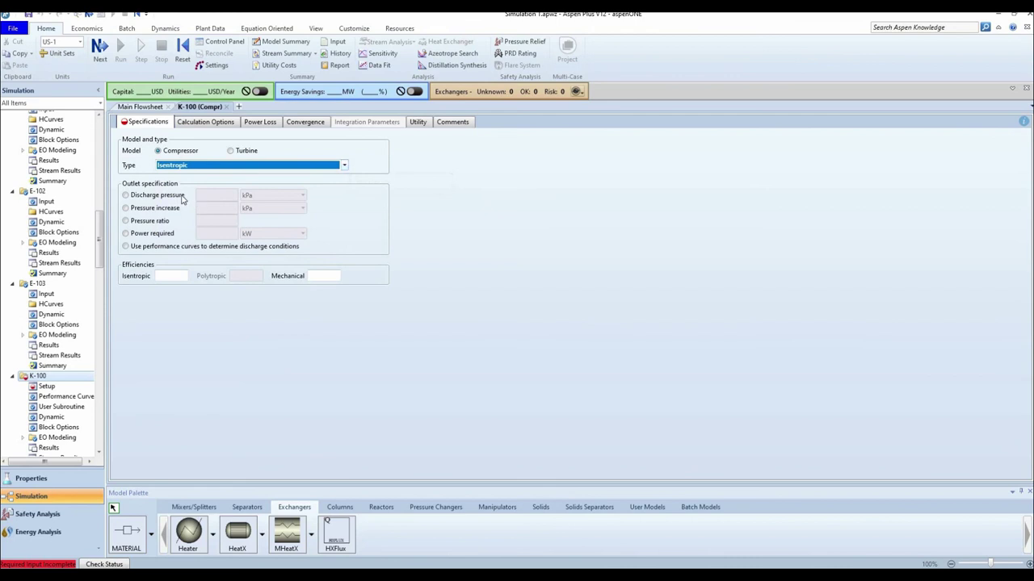
pyautogui.click(228, 197)
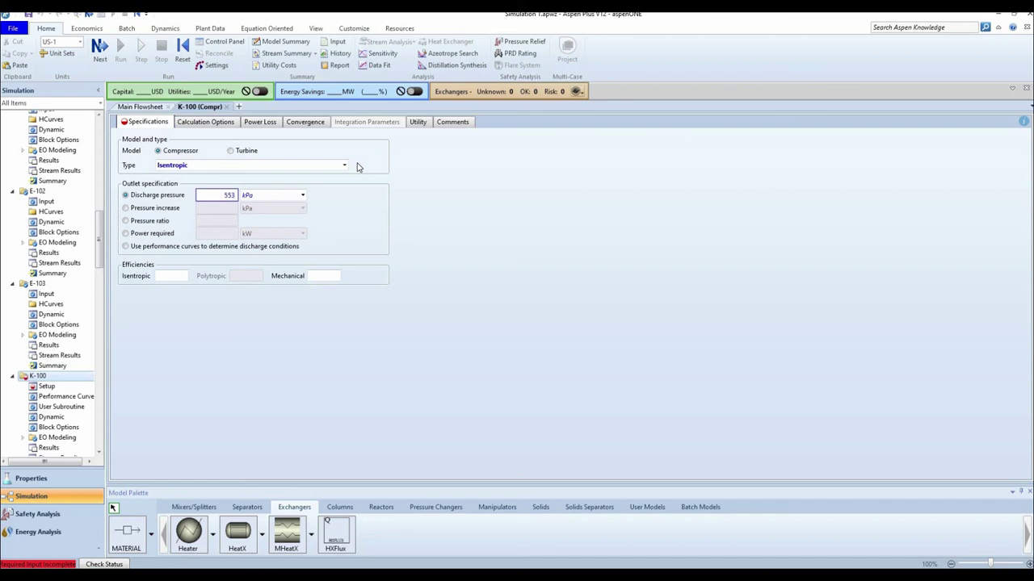
pyautogui.write('553.947')
pyautogui.press('Return')
pyautogui.hotkey('ctrl', 'c')
pyautogui.click(227, 106)
# Set heater E-100 to a pressure of 553.947 kPa and a temperature of 30 C and close its specifications
pyautogui.doubleClick(467, 172)
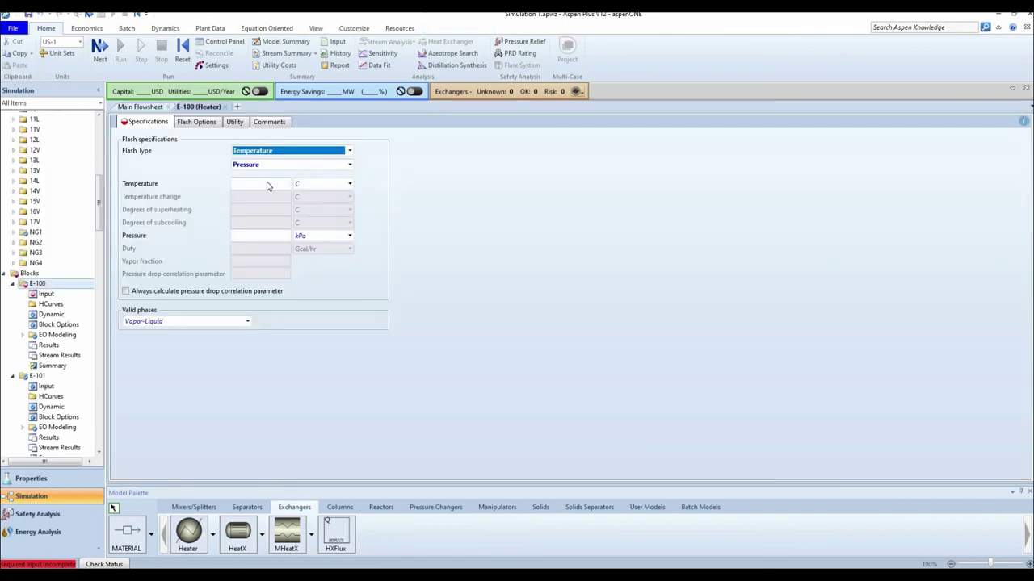
pyautogui.click(266, 184)
pyautogui.click(268, 236)
pyautogui.hotkey('ctrl', 'v')
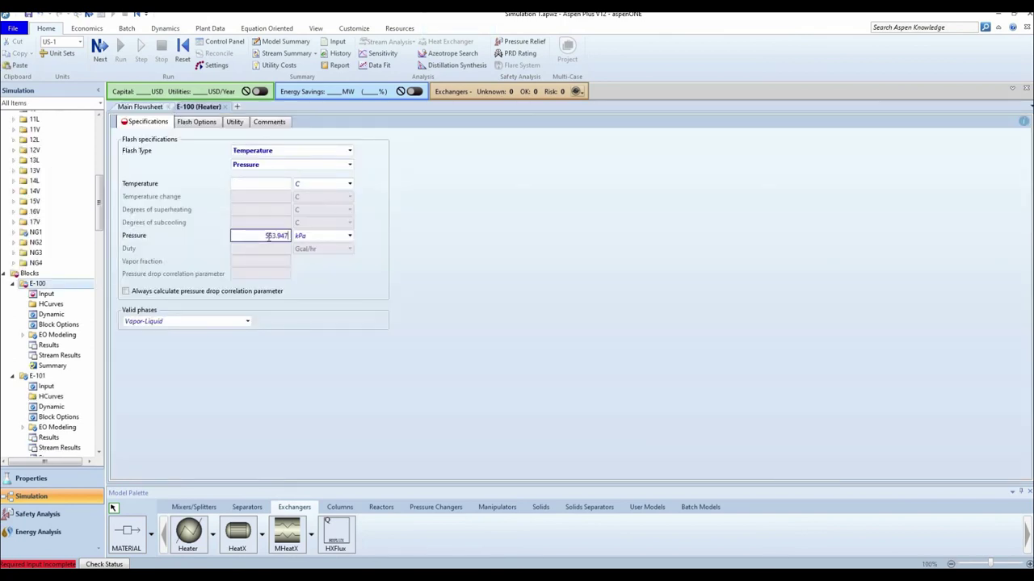
pyautogui.click(277, 184)
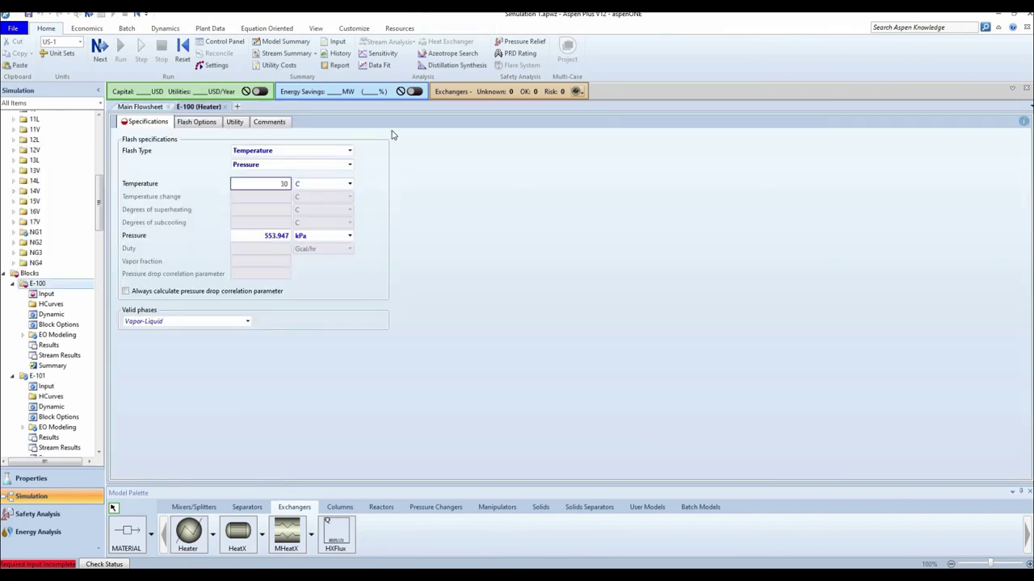
pyautogui.click(517, 264)
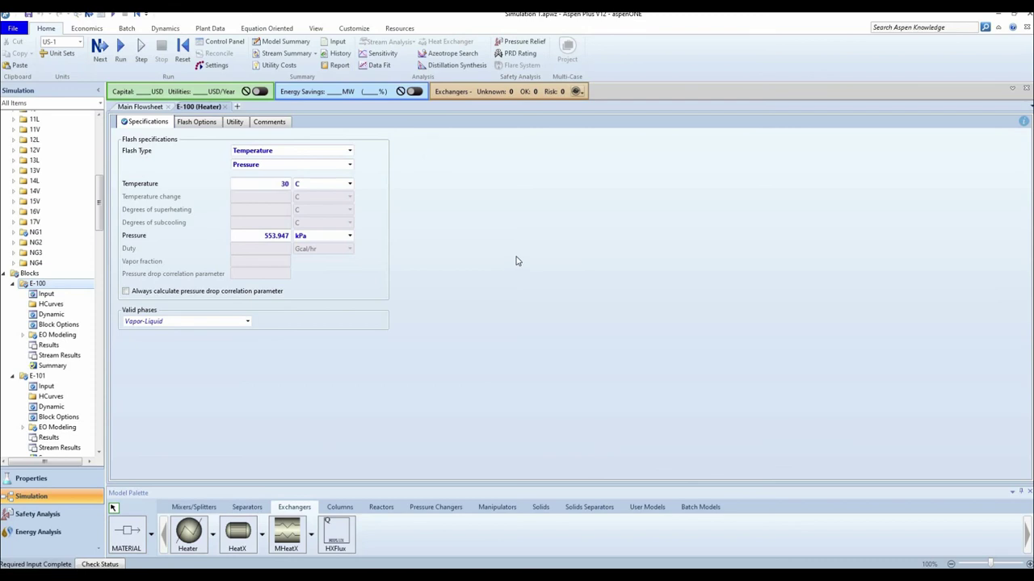
pyautogui.click(227, 107)
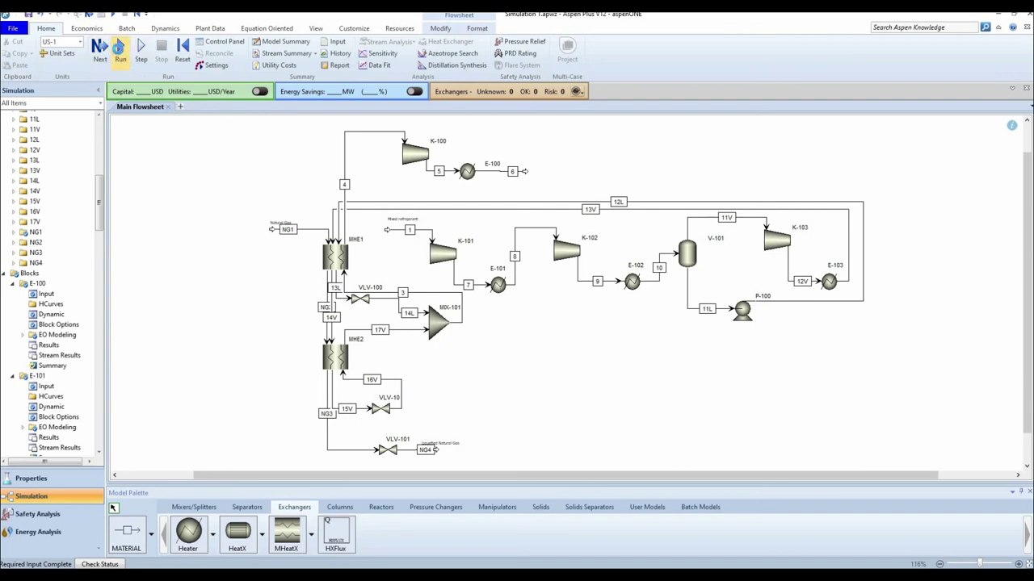
# Run the simulation and display the stream temperatures on the main flowsheet
pyautogui.click(119, 48)
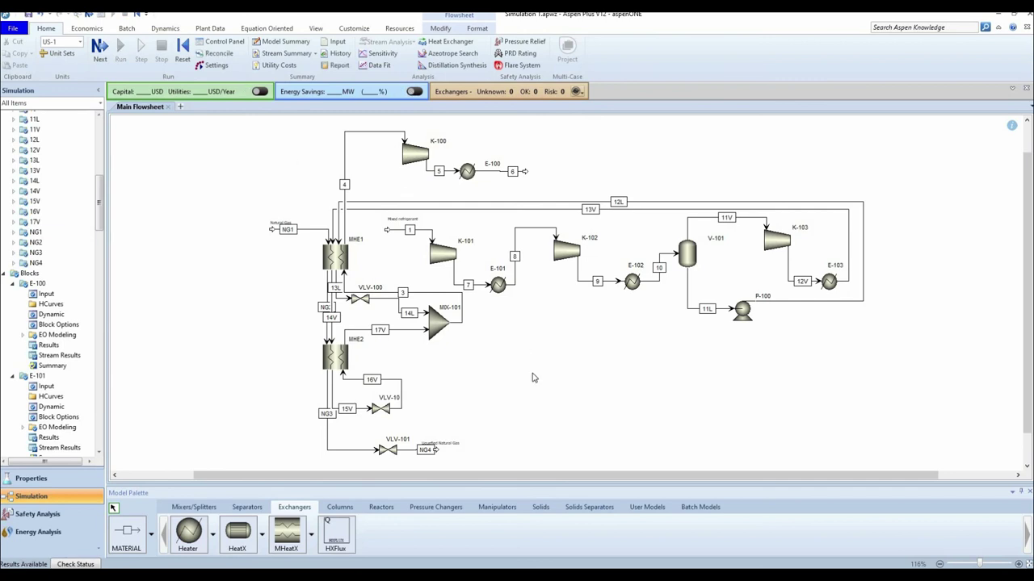
pyautogui.click(478, 29)
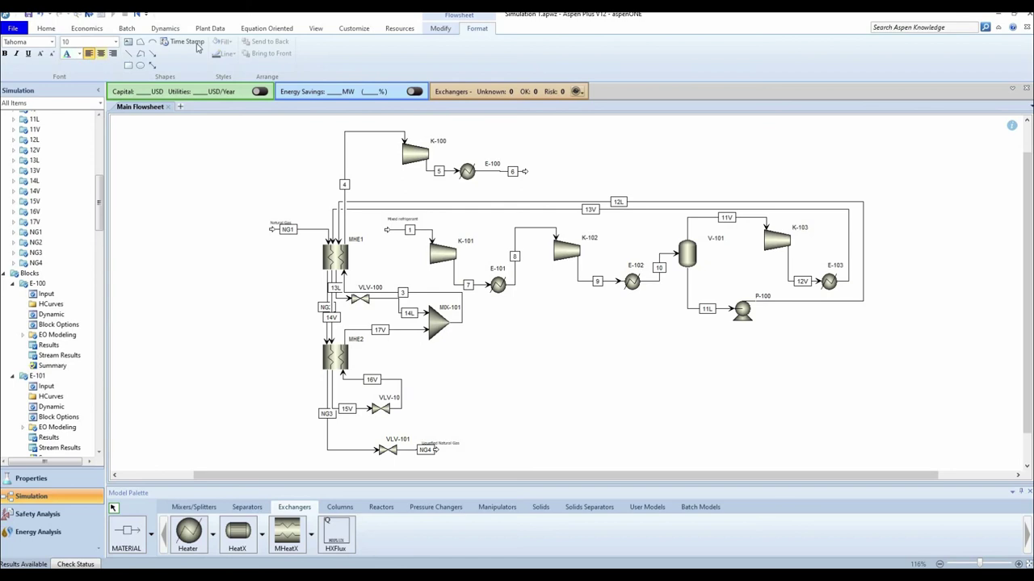
pyautogui.click(443, 31)
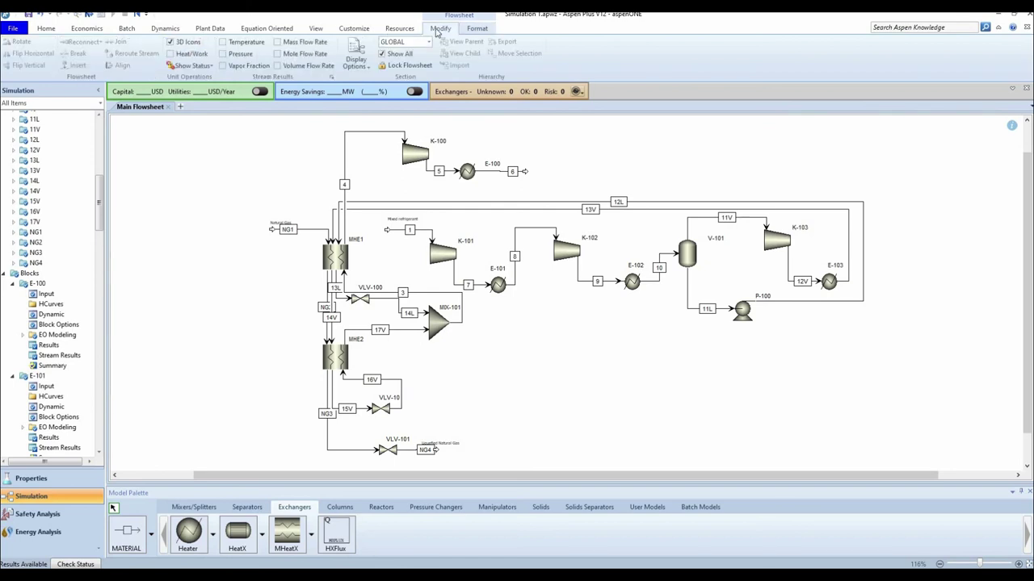
pyautogui.click(256, 42)
# Extend the outlet end of stream NG4 and shift the inlet end of mixed refrigerant stream 1 on the flowsheet
pyautogui.moveTo(432, 449)
pyautogui.mouseDown()
pyautogui.moveTo(536, 449)
pyautogui.moveTo(446, 456)
pyautogui.mouseUp()
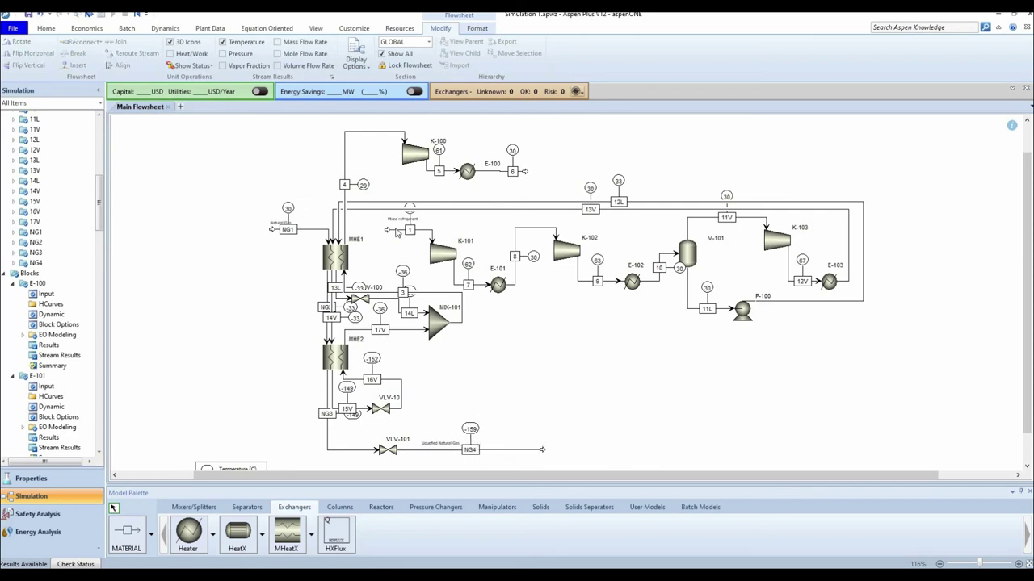
pyautogui.click(386, 235)
pyautogui.moveTo(383, 244); pyautogui.dragTo(384, 240)
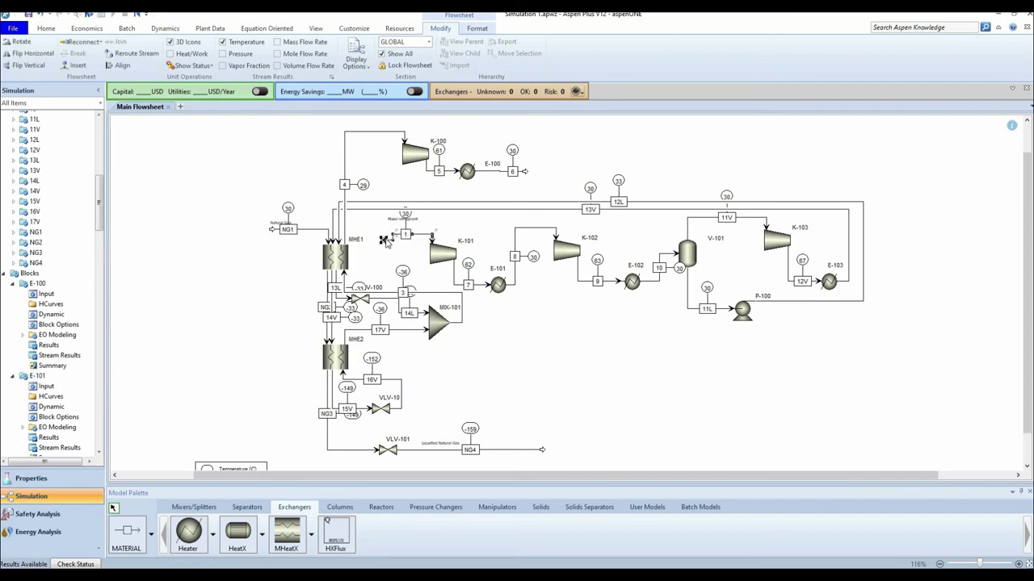
pyautogui.click(425, 236)
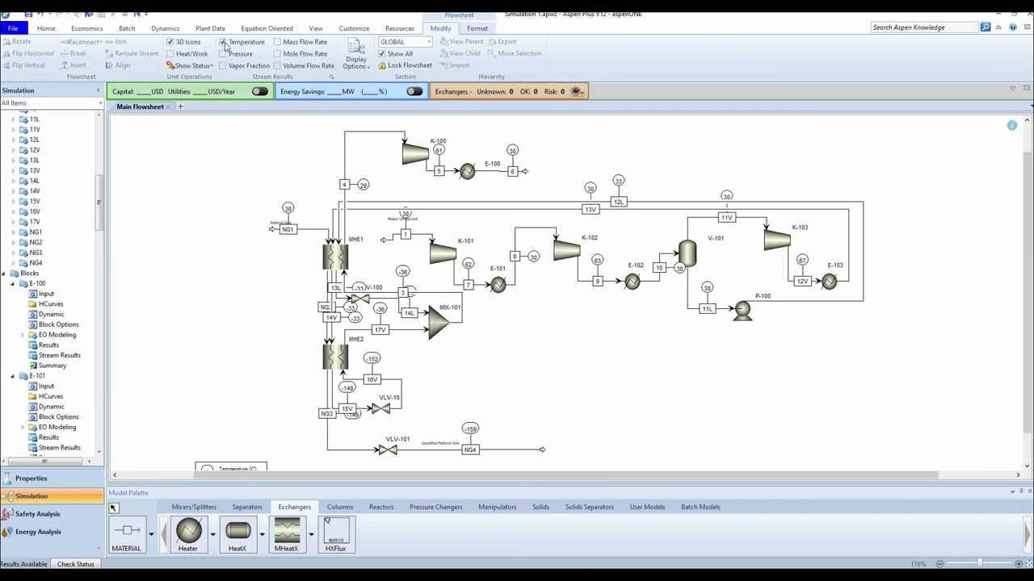
# Display the pressure and vapor fraction of the streams on the flowsheet as well
pyautogui.click(240, 55)
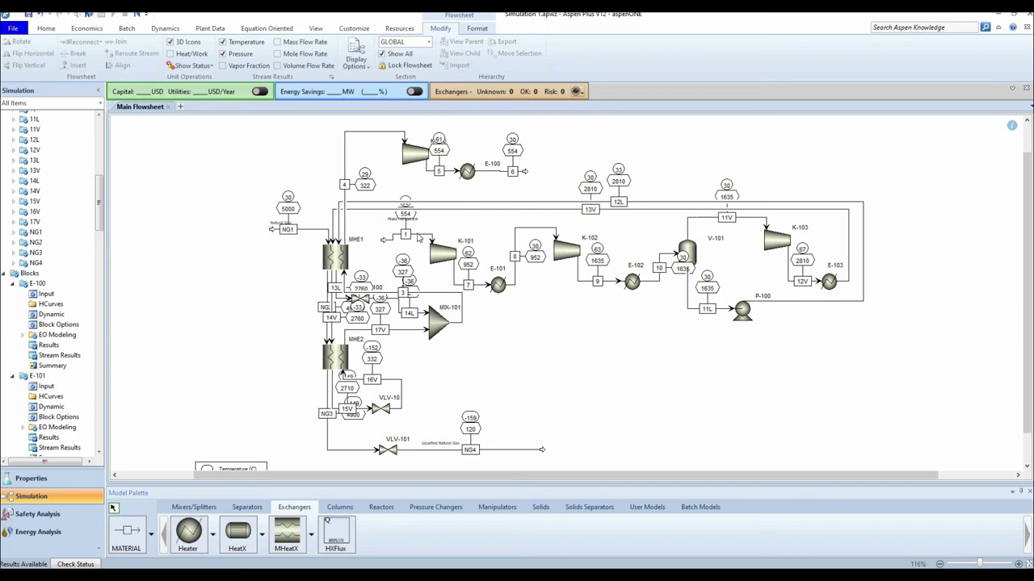
pyautogui.click(418, 240)
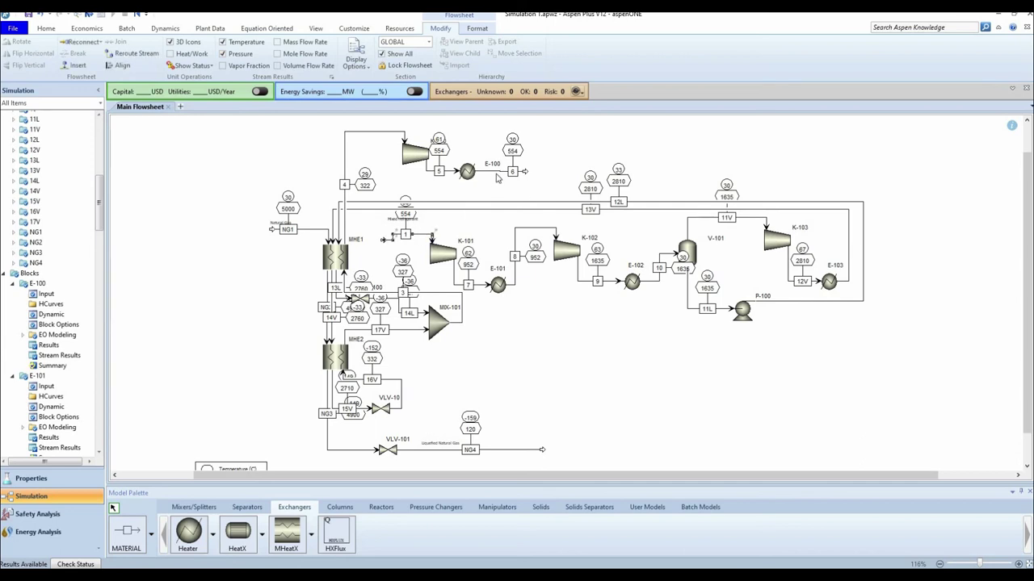
pyautogui.click(566, 155)
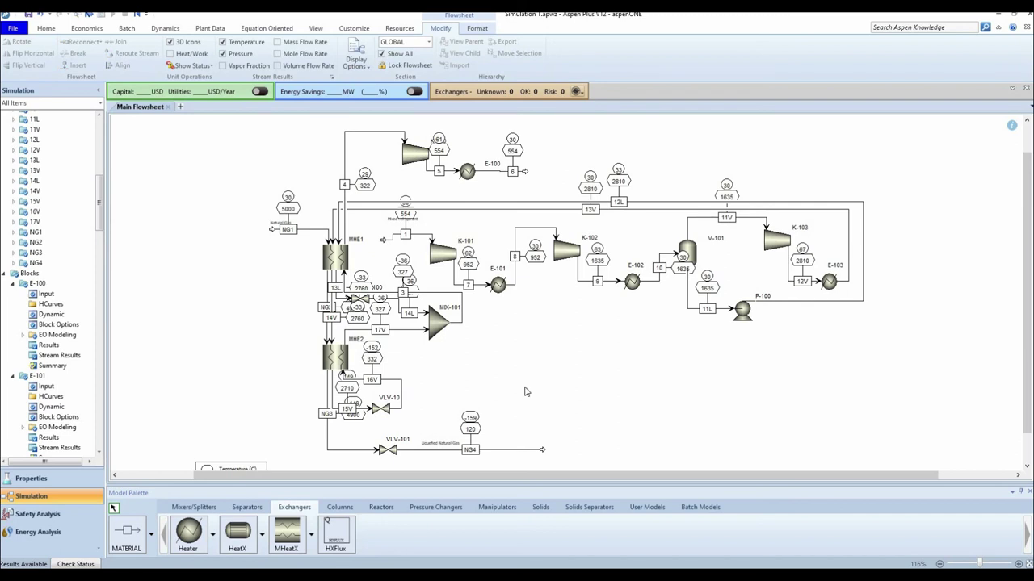
pyautogui.click(233, 65)
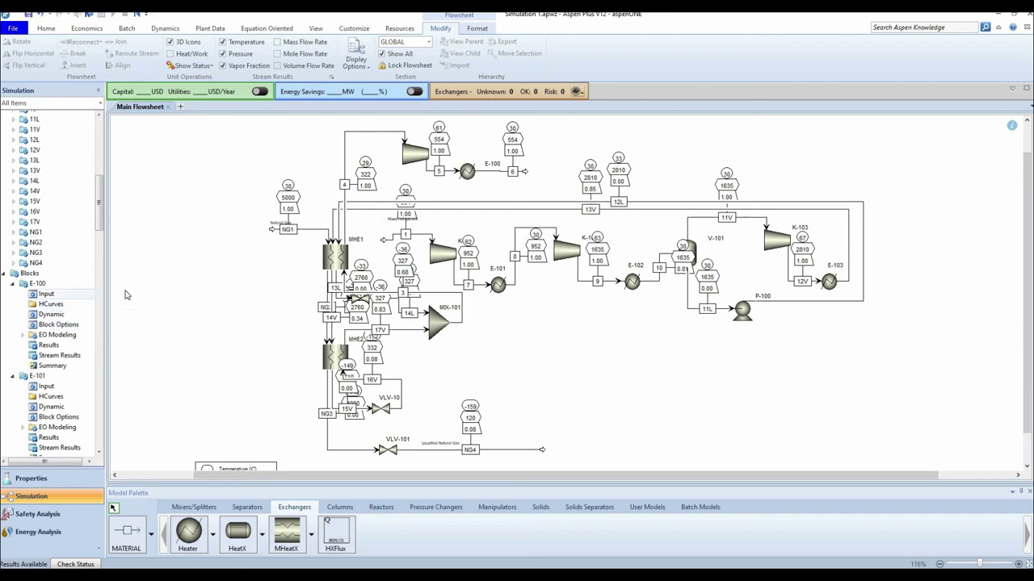
# Open the results summary for all streams and examine the material properties and flows across to stream NG4
pyautogui.scroll(-3, 51, 348)
pyautogui.scroll(-10, 51, 347)
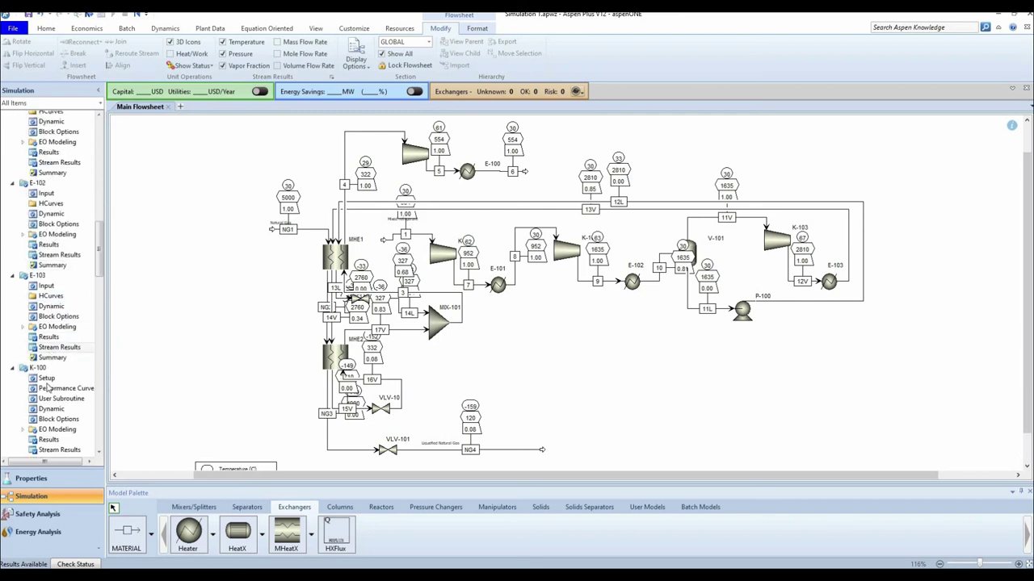
pyautogui.moveTo(104, 355); pyautogui.dragTo(102, 432)
pyautogui.scroll(-3, 31, 429)
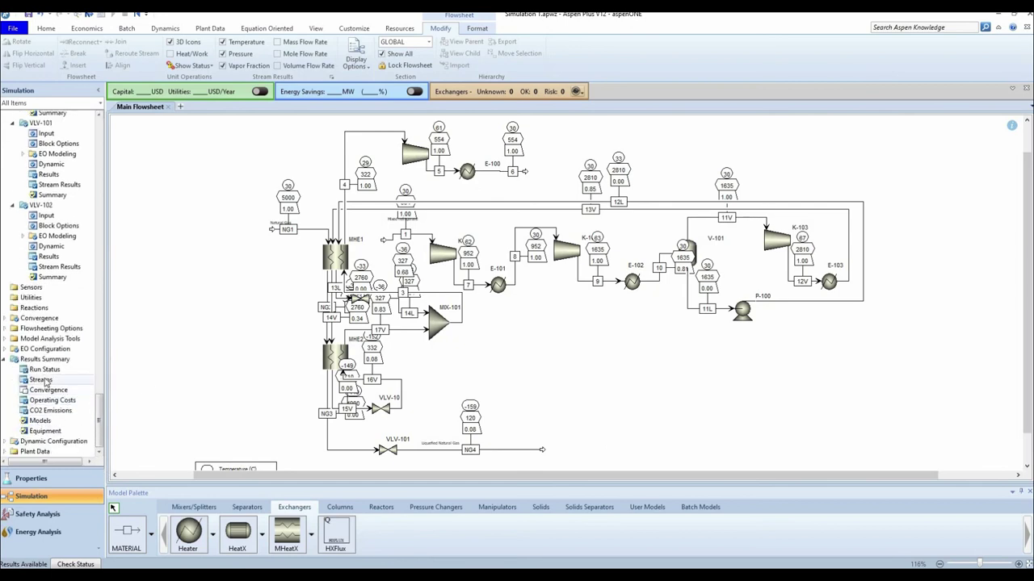
pyautogui.click(40, 381)
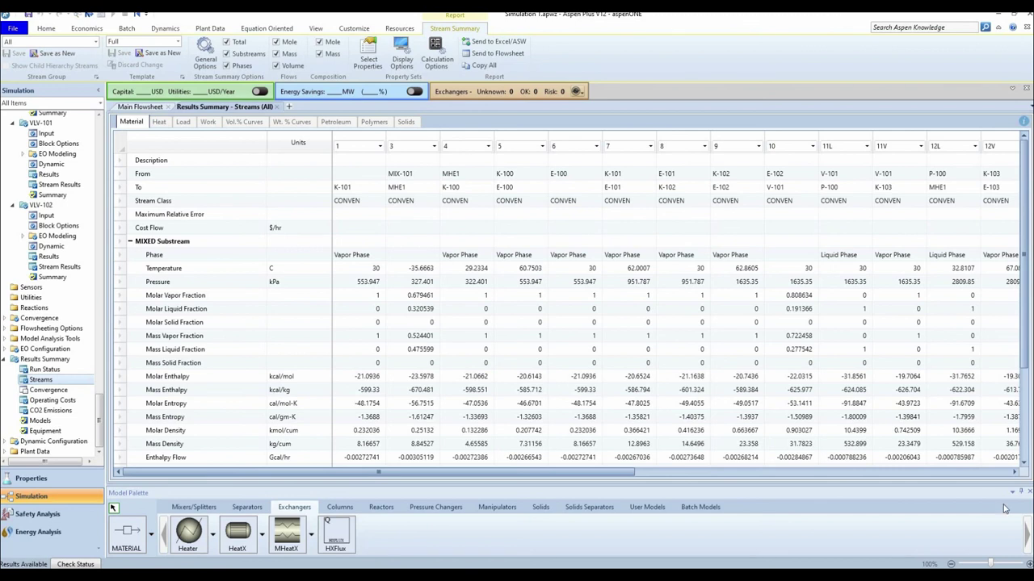
pyautogui.scroll(-2, 814, 416)
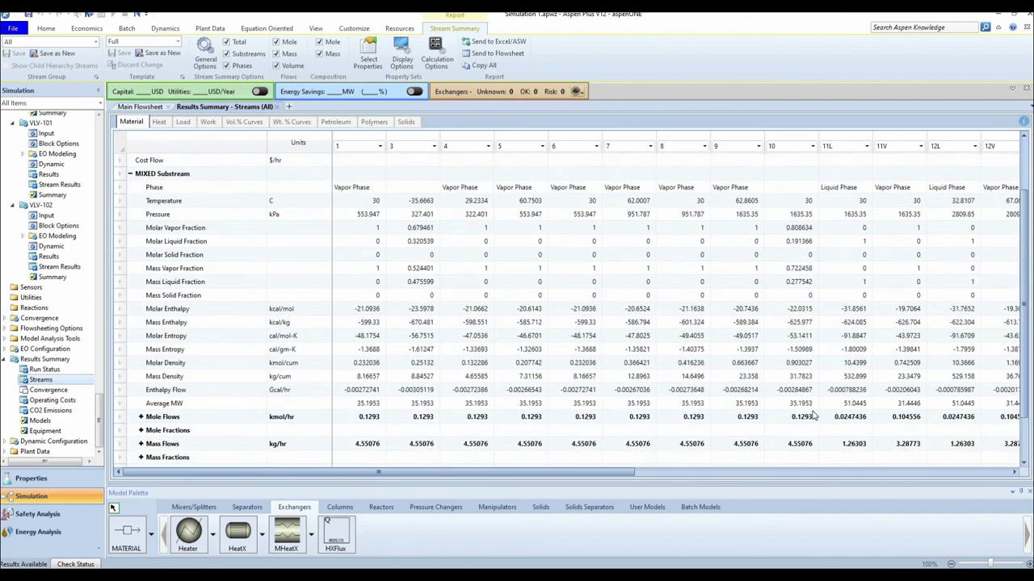
pyautogui.scroll(-2, 814, 415)
pyautogui.moveTo(660, 468); pyautogui.dragTo(1009, 474)
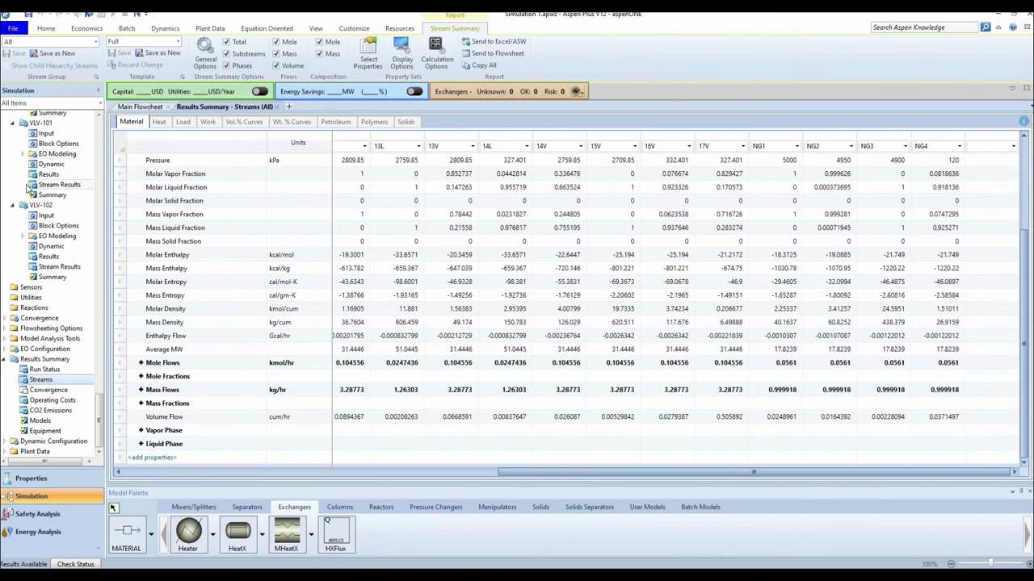
# Collapse the streams list, open the results of heater E-100 and set its net duty unit to kW
pyautogui.scroll(15, 37, 206)
pyautogui.scroll(10, 36, 226)
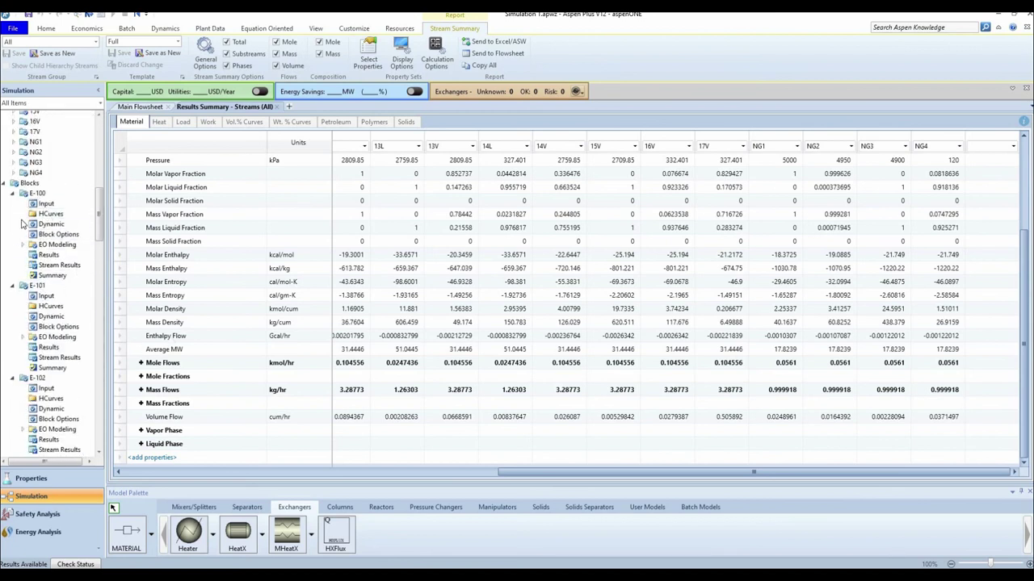
pyautogui.scroll(5, 47, 216)
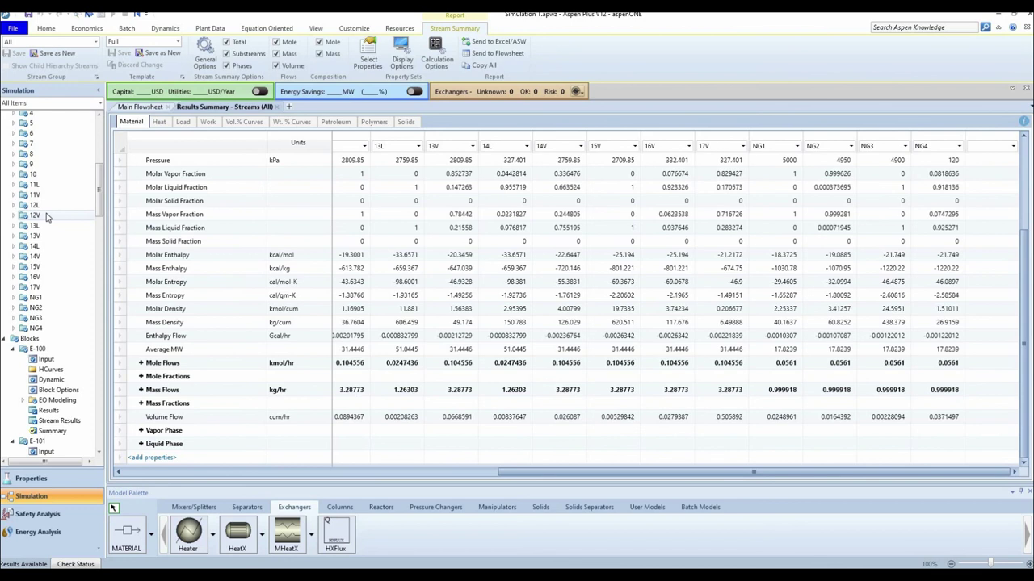
pyautogui.scroll(5, 47, 216)
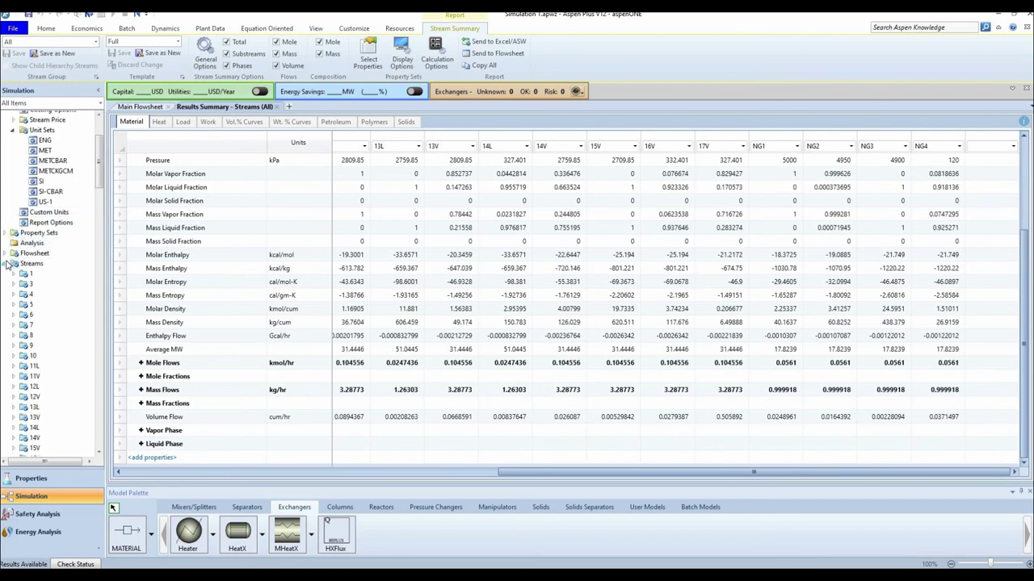
pyautogui.click(7, 265)
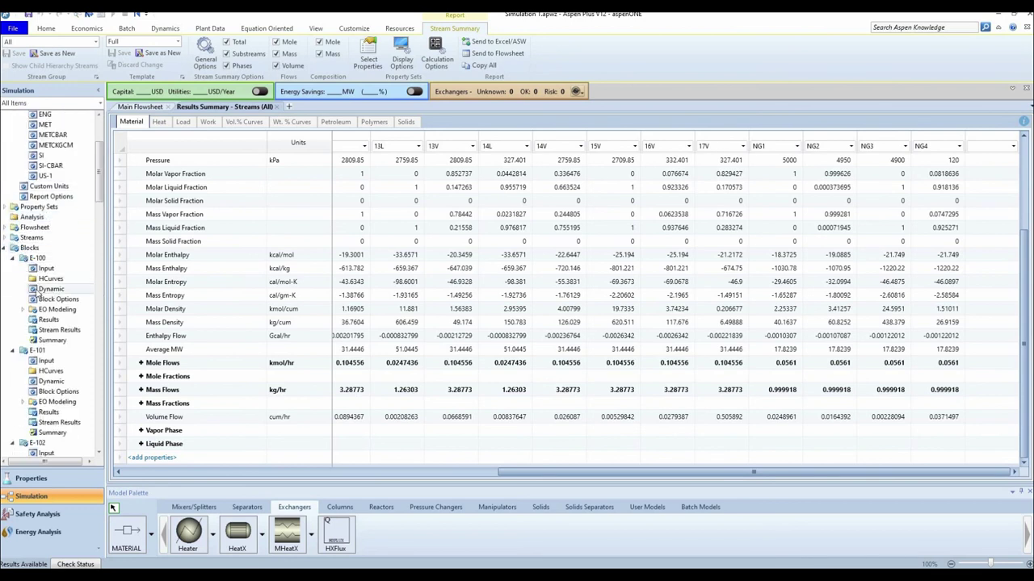
pyautogui.scroll(-3, 32, 278)
pyautogui.click(53, 243)
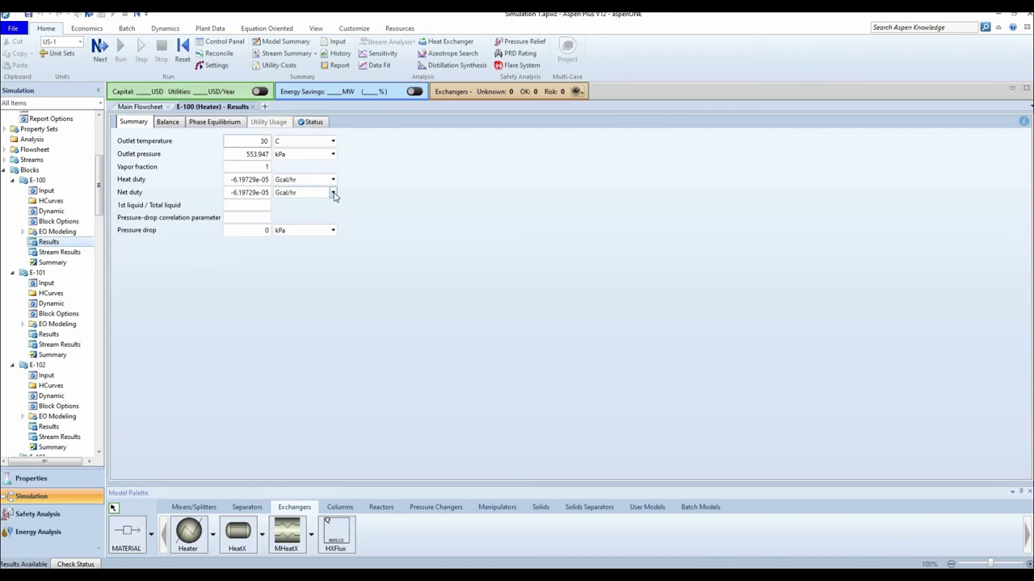
pyautogui.click(332, 194)
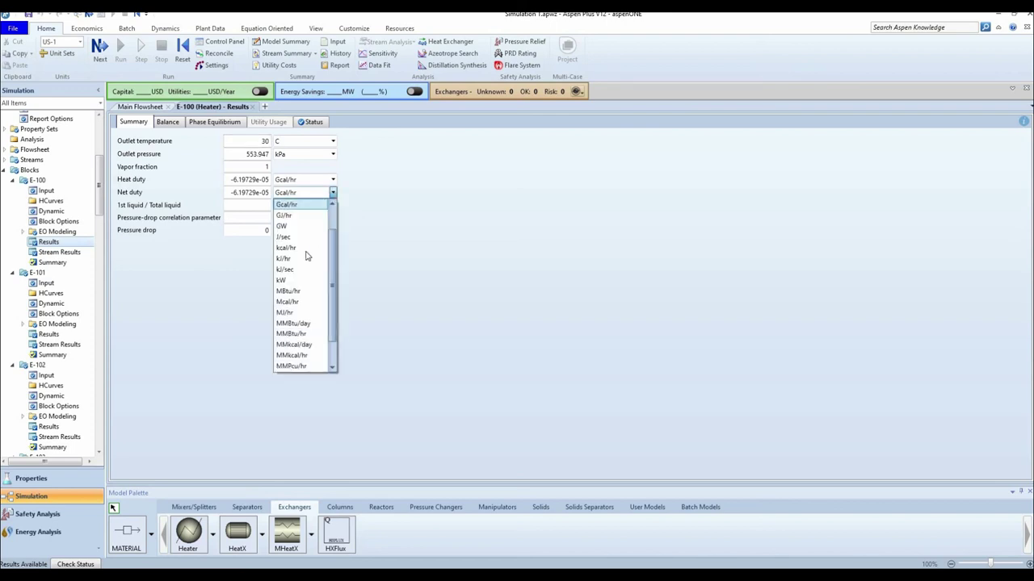
pyautogui.click(295, 280)
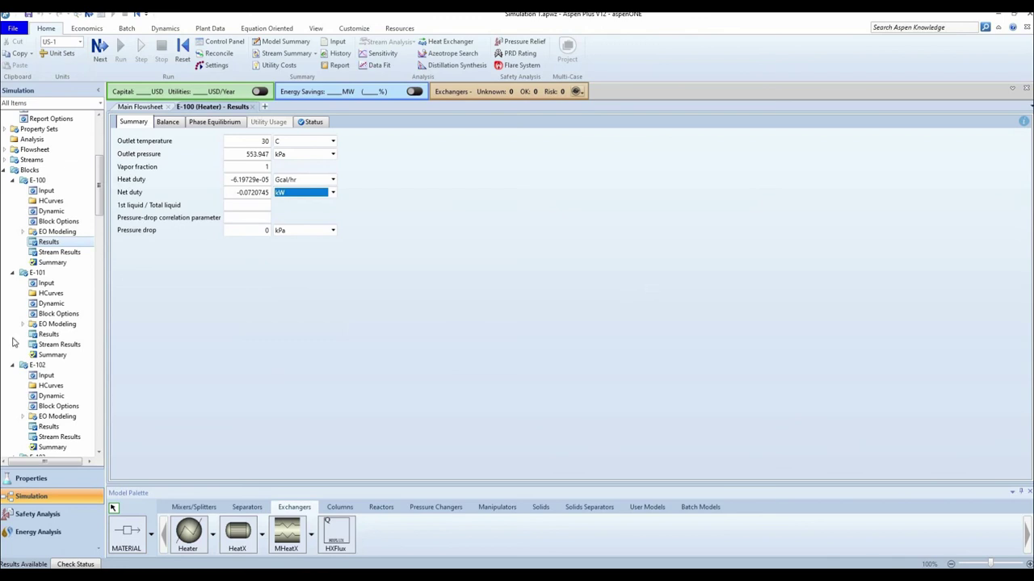
# Examine the net work and efficiency in the results of compressor K-100, and return to the main flowsheet
pyautogui.scroll(-4, 57, 355)
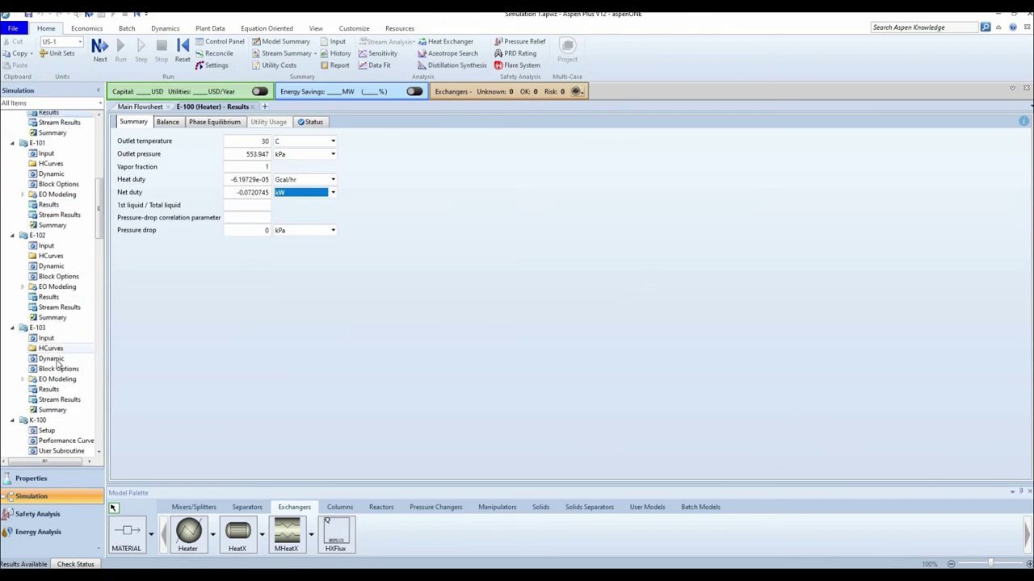
pyautogui.scroll(-3, 59, 365)
pyautogui.click(50, 413)
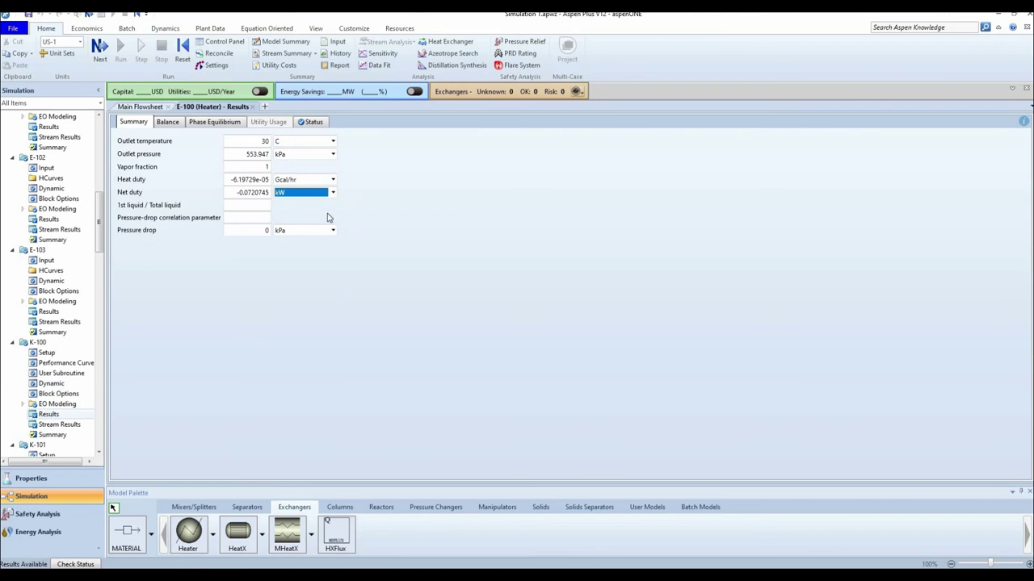
pyautogui.click(291, 208)
pyautogui.click(125, 236)
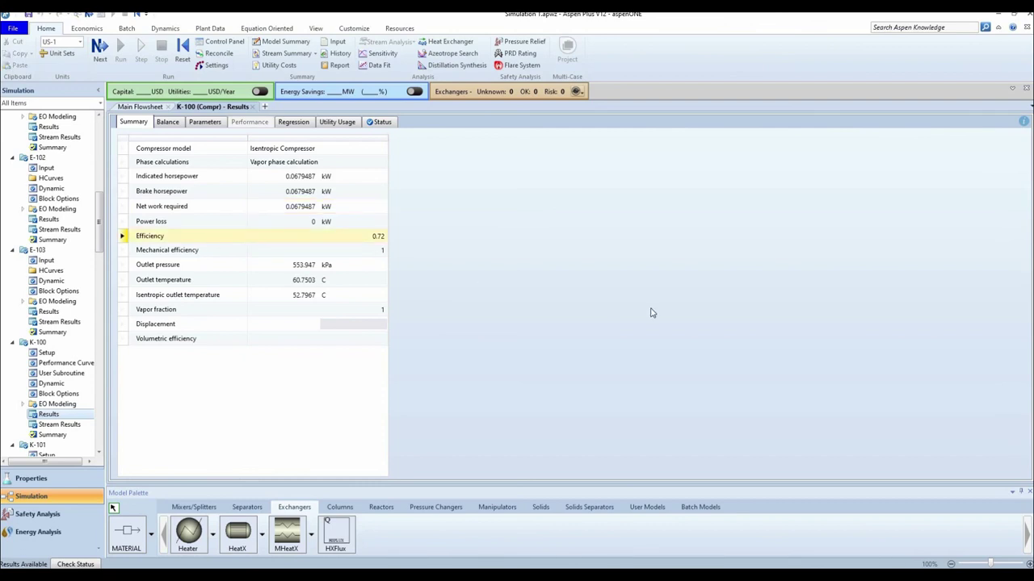
pyautogui.click(125, 109)
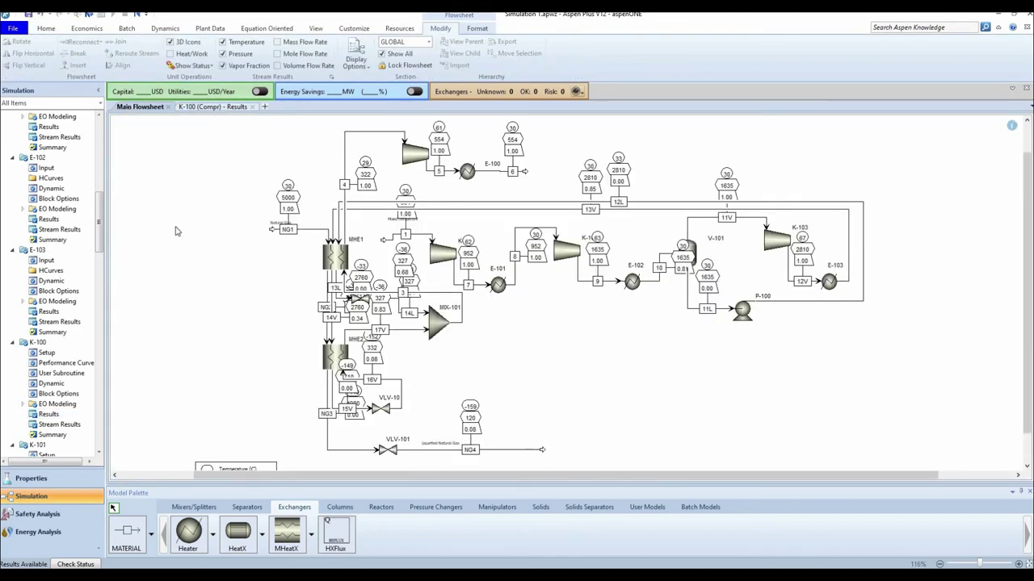